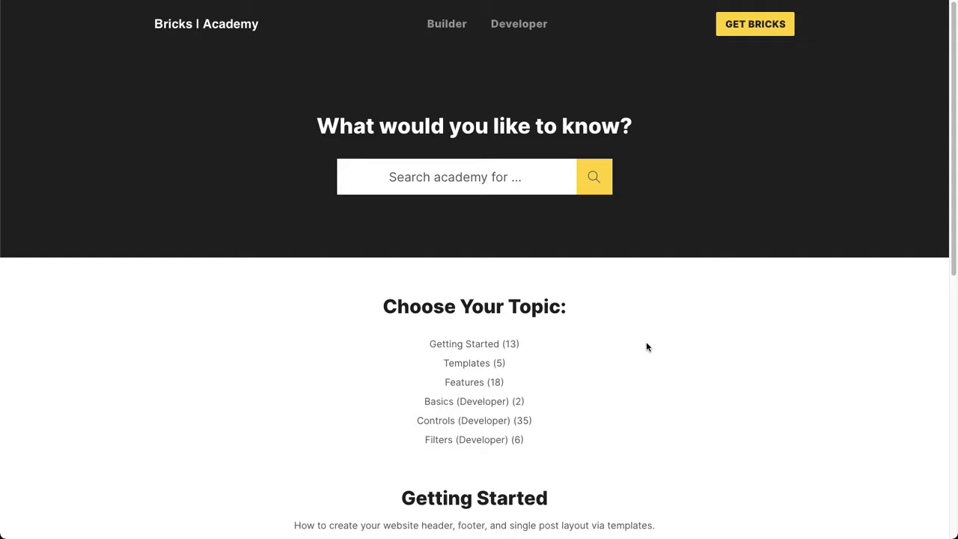
Look over the Bricks learning and support resources: the Academy topics, Facebook community group and forum categories
left_click(124, 179)
left_click_drag(407, 330, 543, 360)
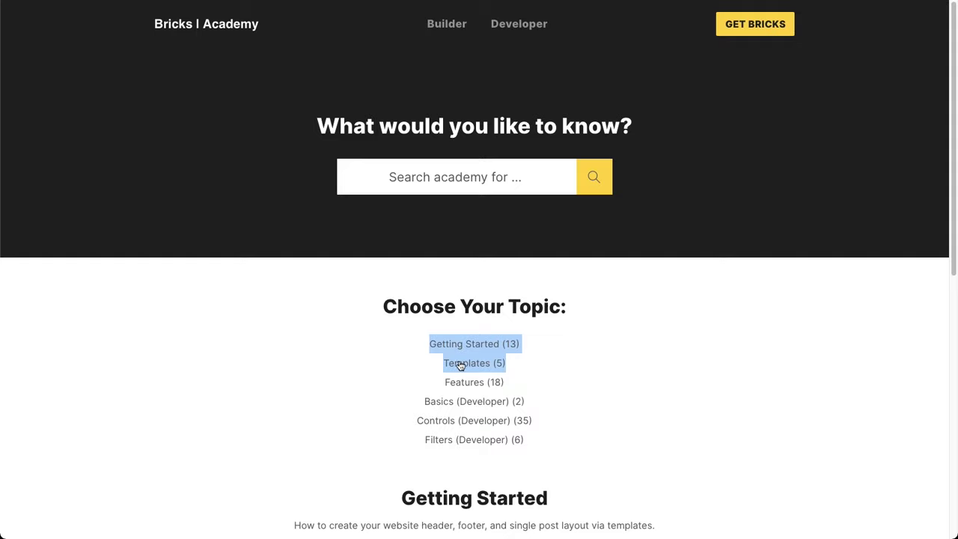
left_click(320, 349)
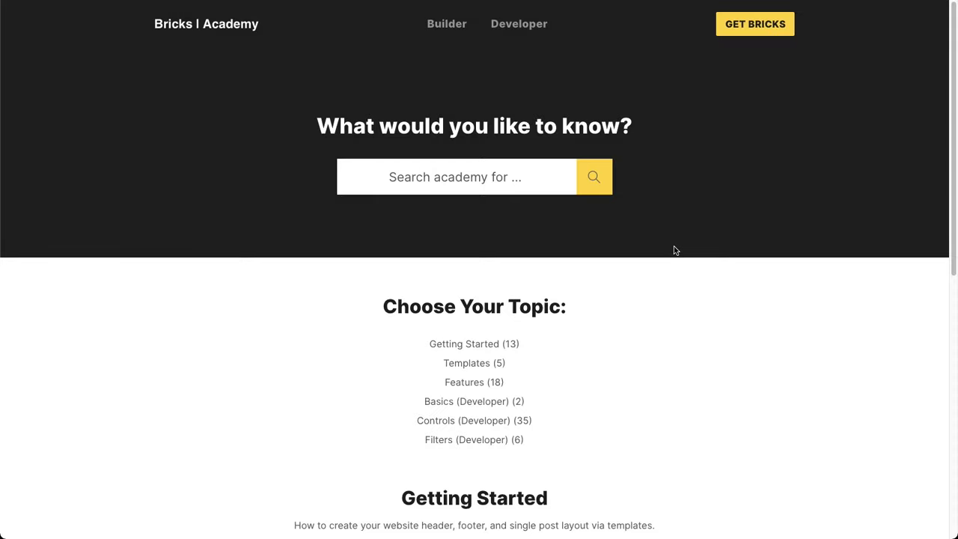
mouse_move(516, 28)
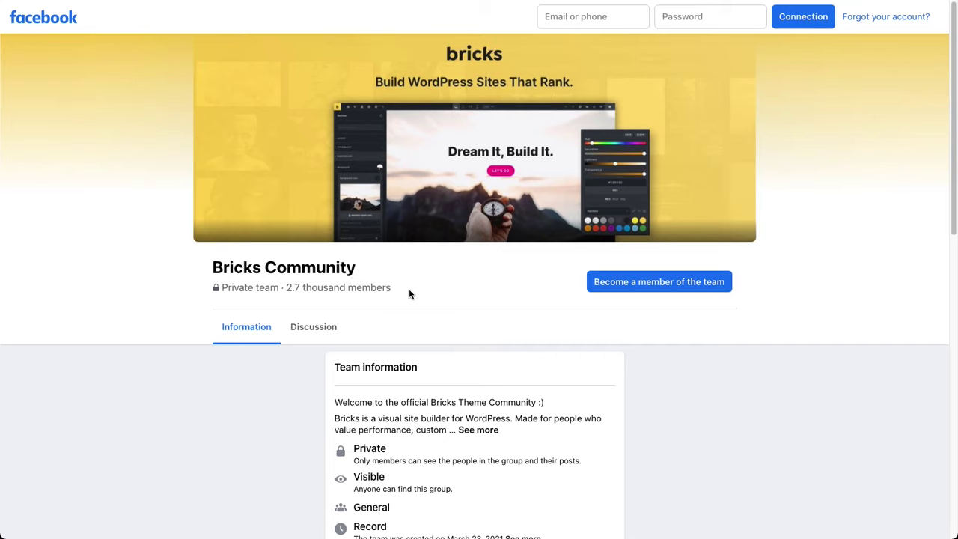
left_click_drag(220, 289, 304, 290)
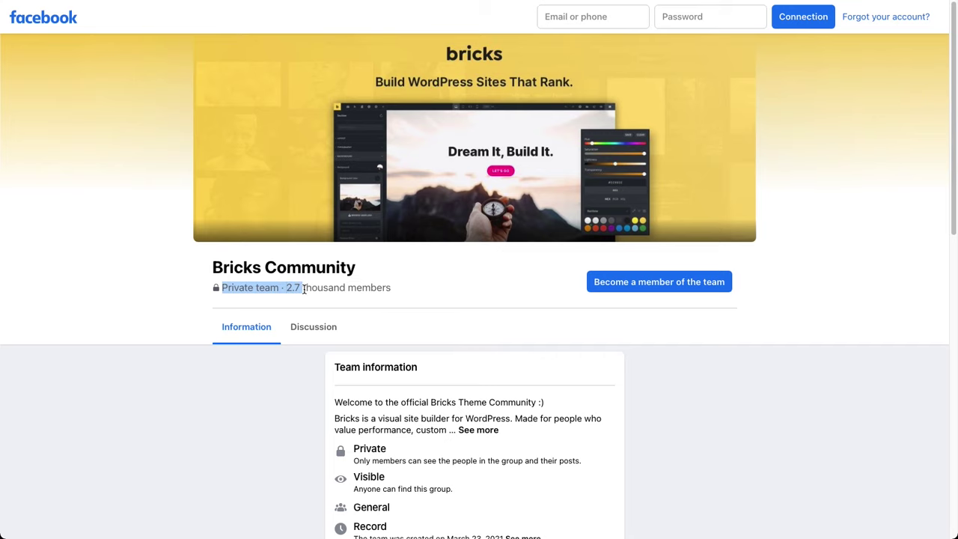
left_click(87, 259)
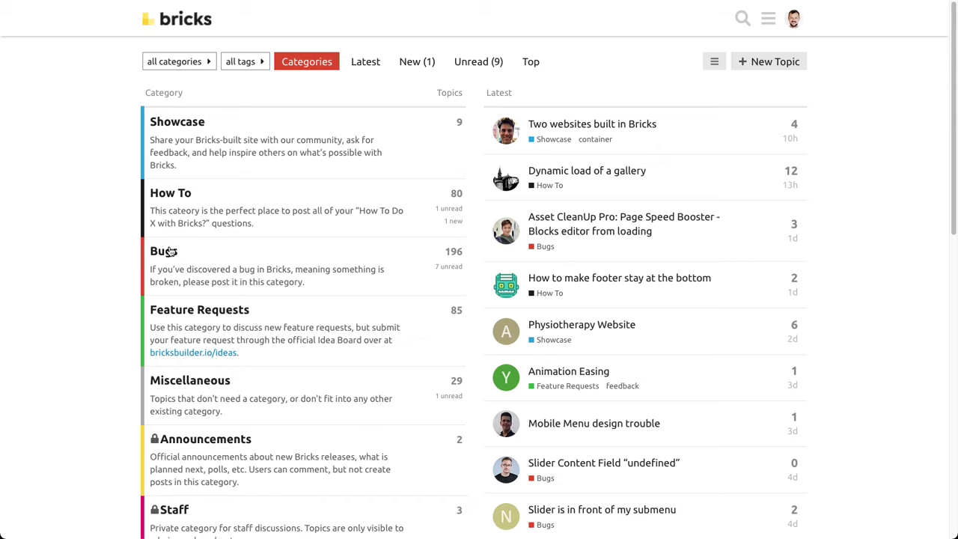
left_click(97, 245)
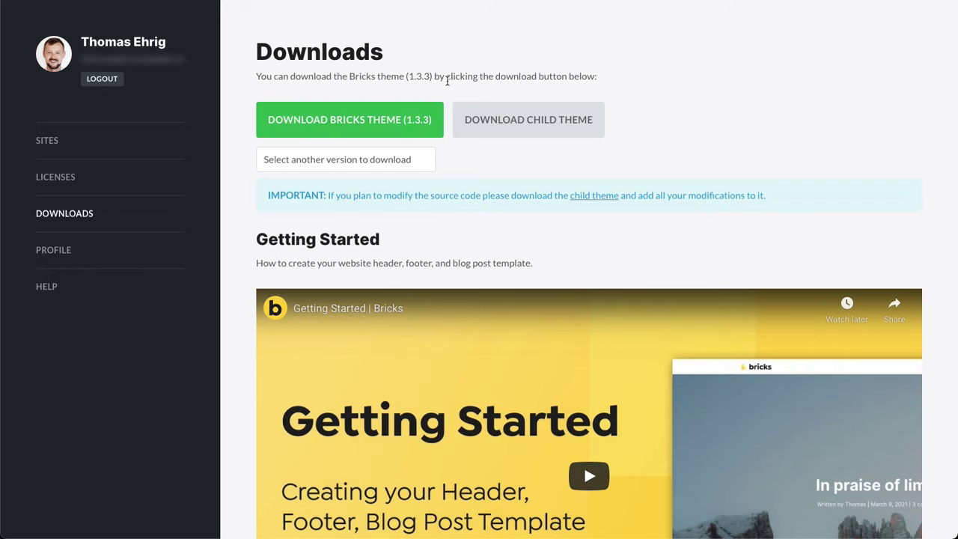
Download the Bricks 1.3.3 theme and select Bricks 1.3.2 as another version to download
left_click(368, 120)
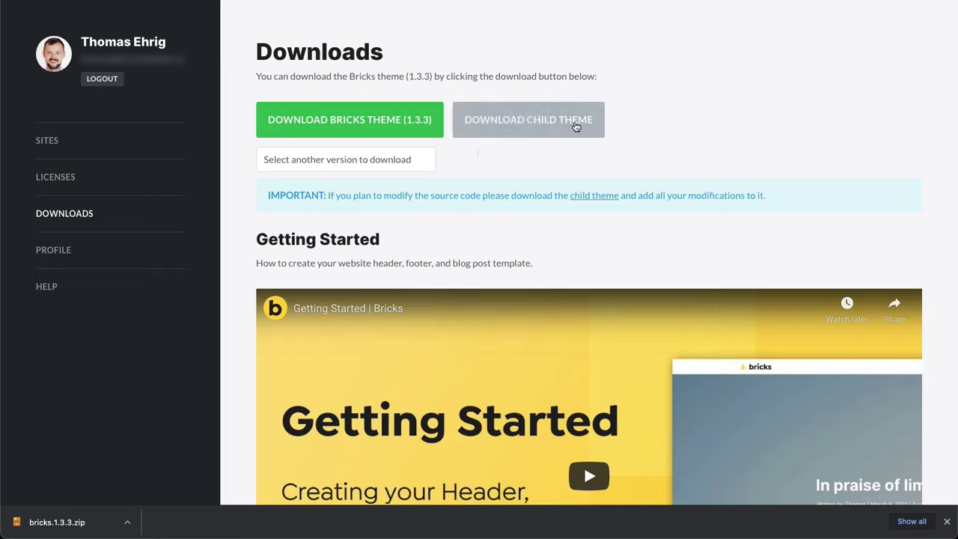
left_click(532, 120)
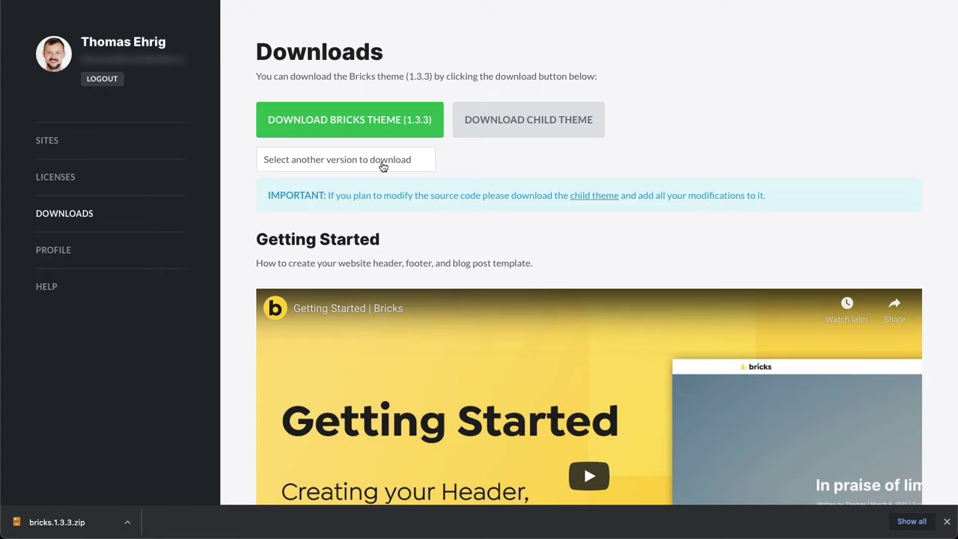
left_click(331, 161)
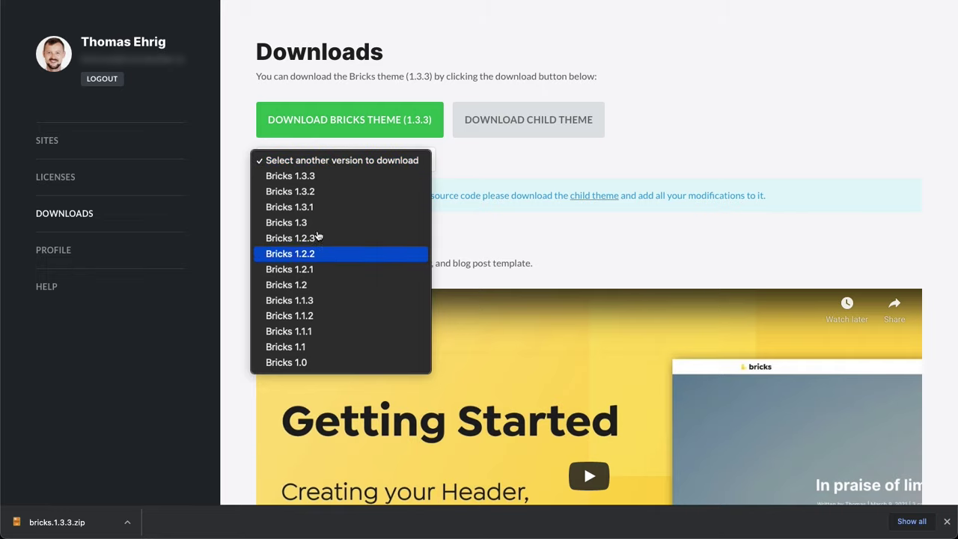
left_click(324, 195)
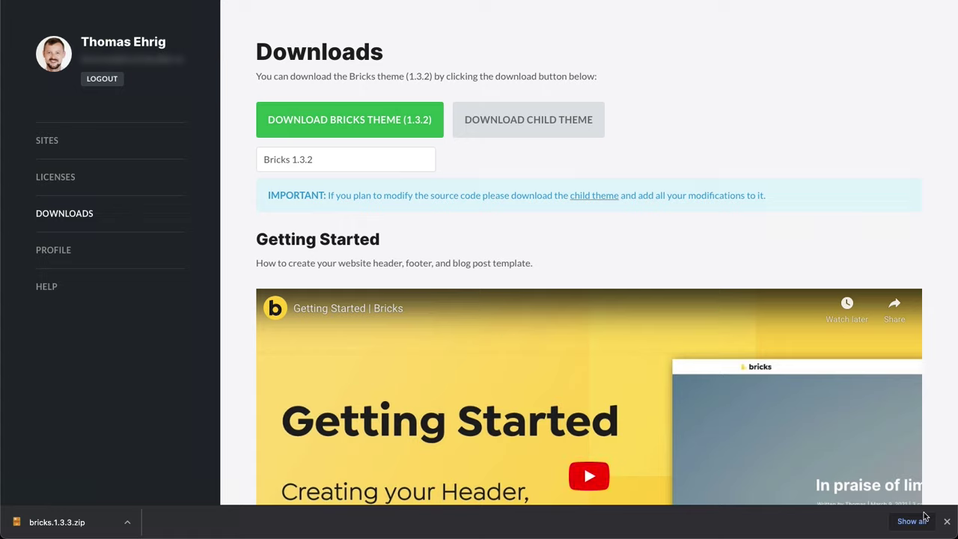
left_click(947, 522)
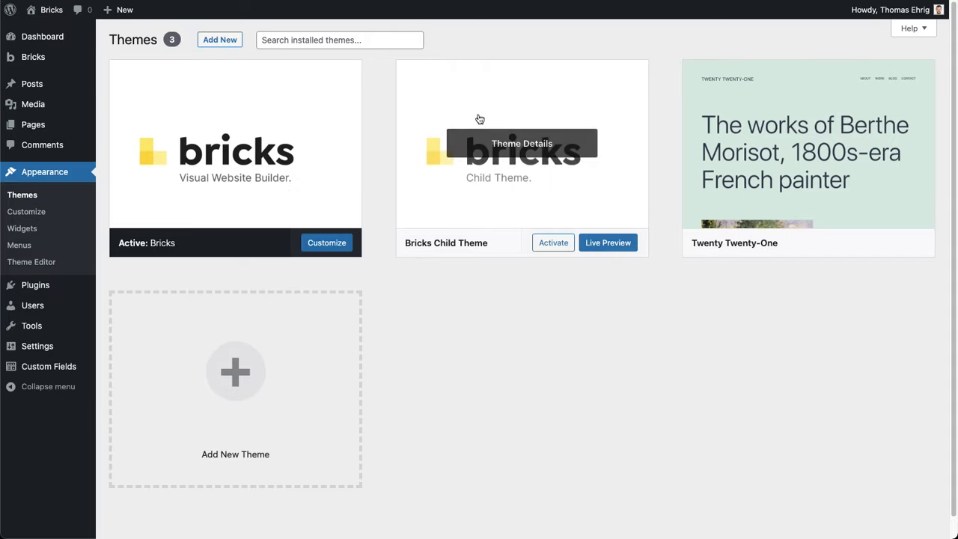
In the WordPress admin, open the zip upload form for adding a new theme
left_click(220, 41)
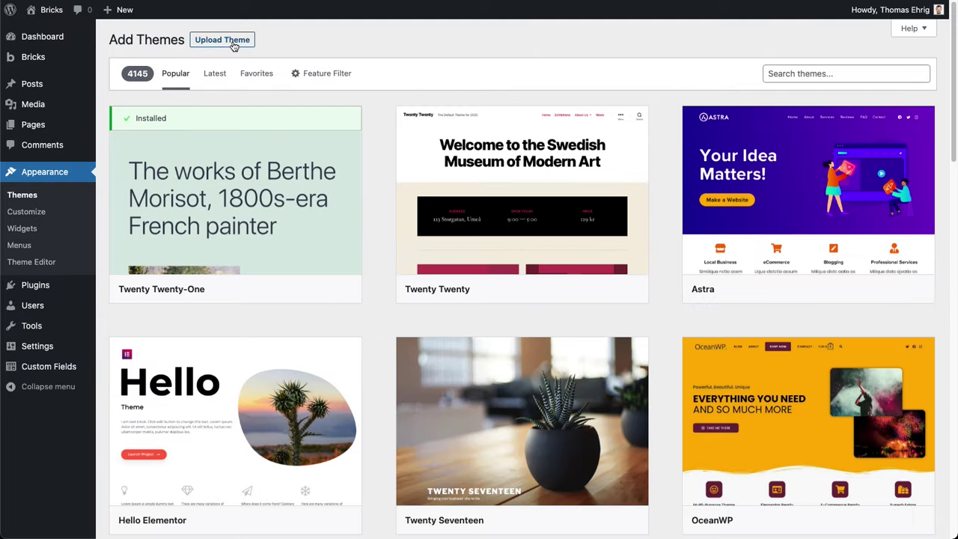
left_click(230, 43)
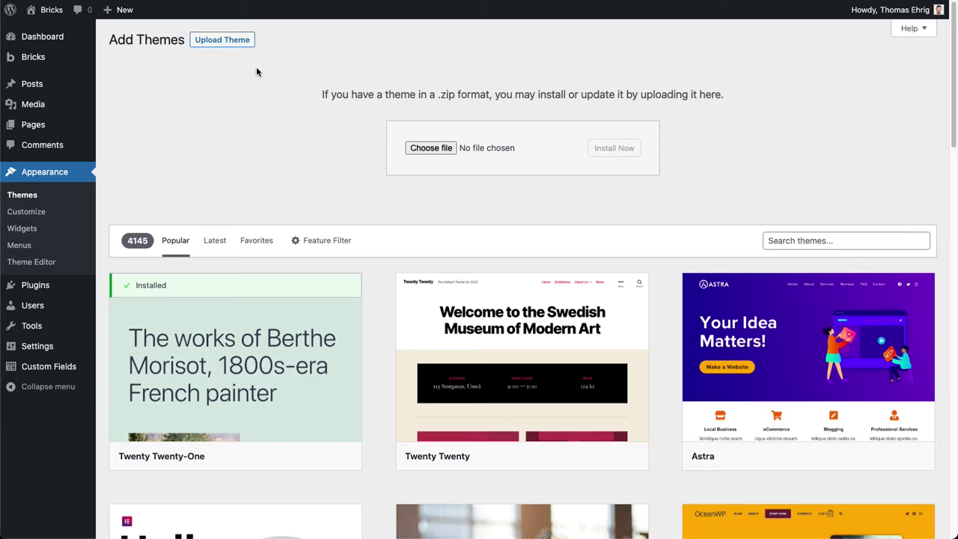
Open the Bricks Getting Started page and review its version number, guide sections and support contact
mouse_move(54, 58)
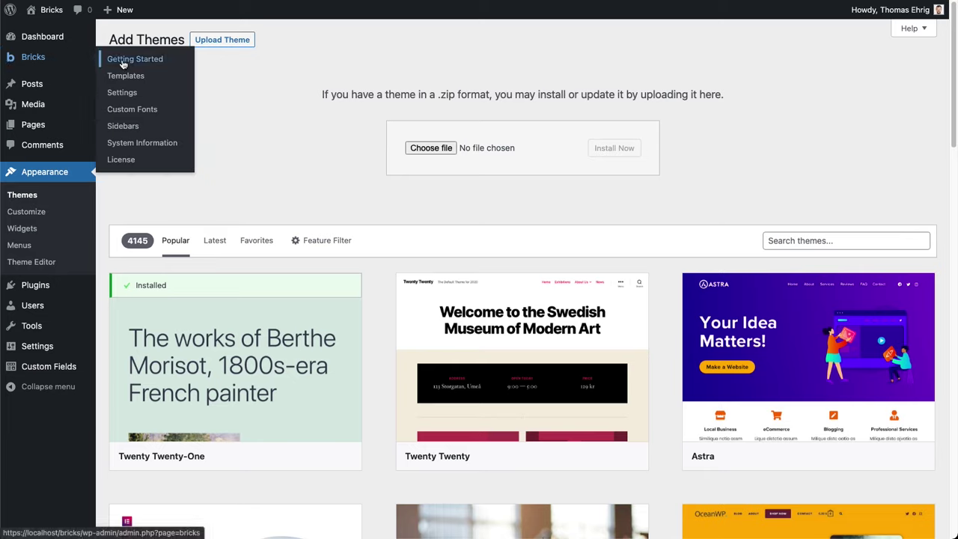
left_click(136, 60)
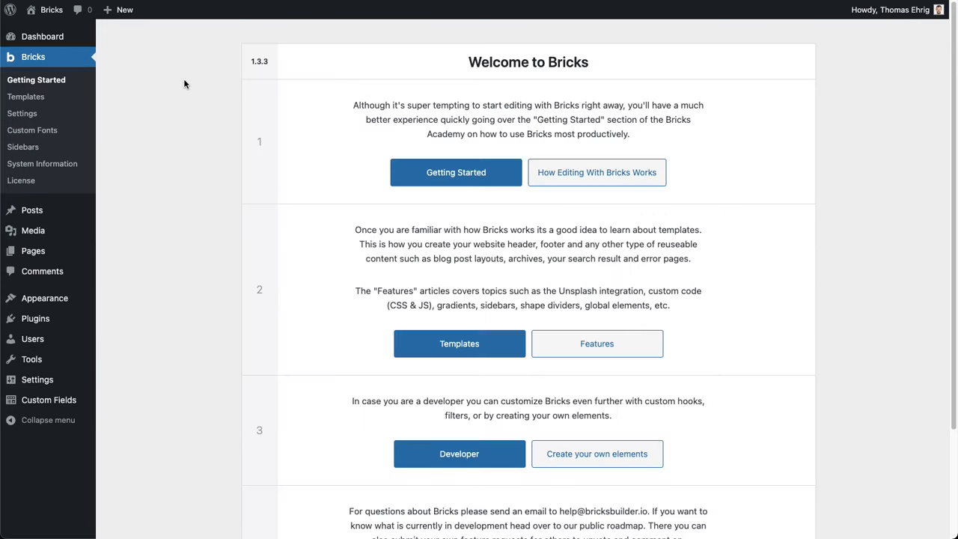
left_click_drag(252, 61, 269, 63)
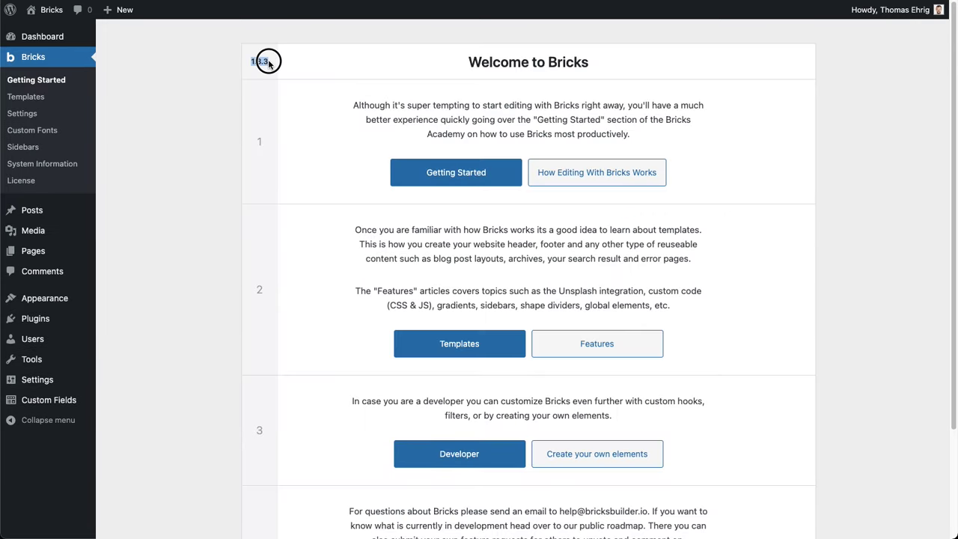
left_click(350, 33)
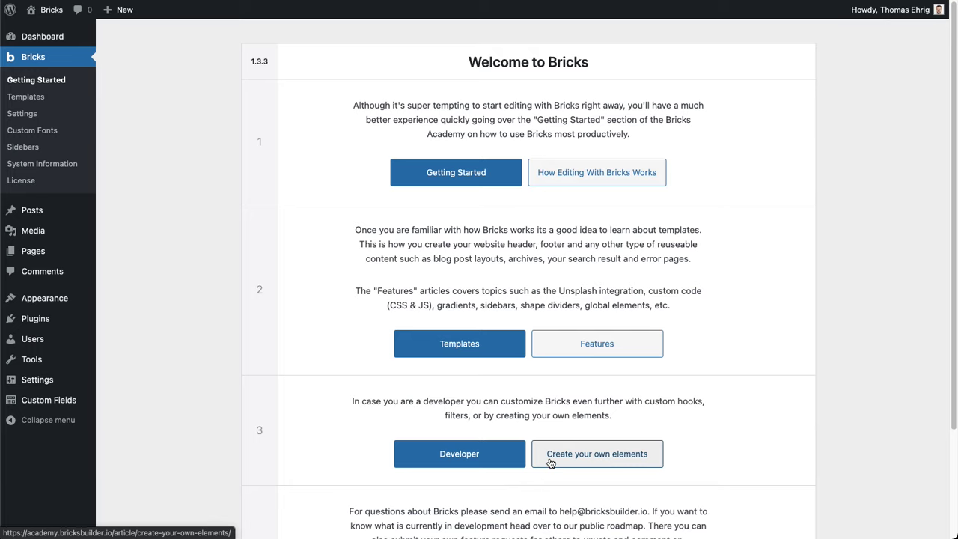
scroll(554, 460, "down", 4)
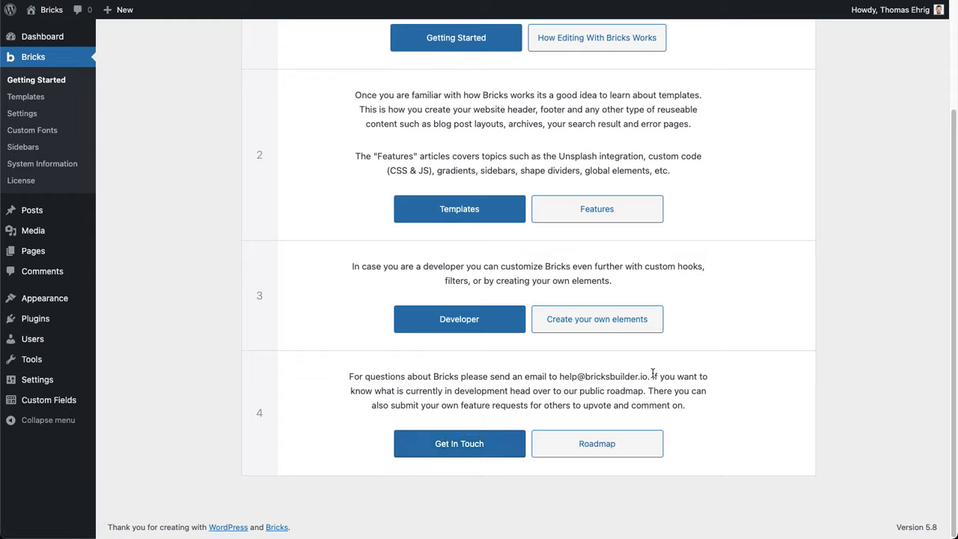
left_click_drag(650, 374, 559, 375)
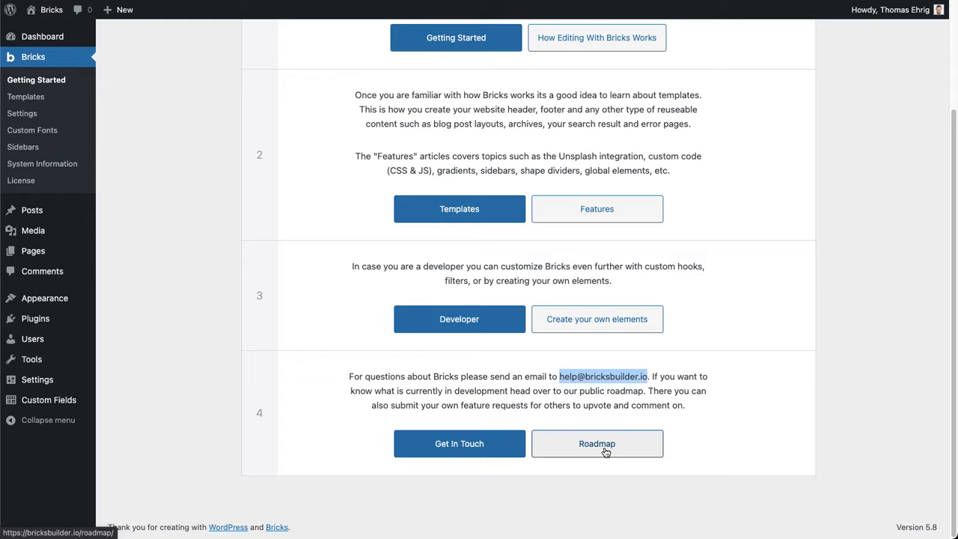
left_click(238, 226)
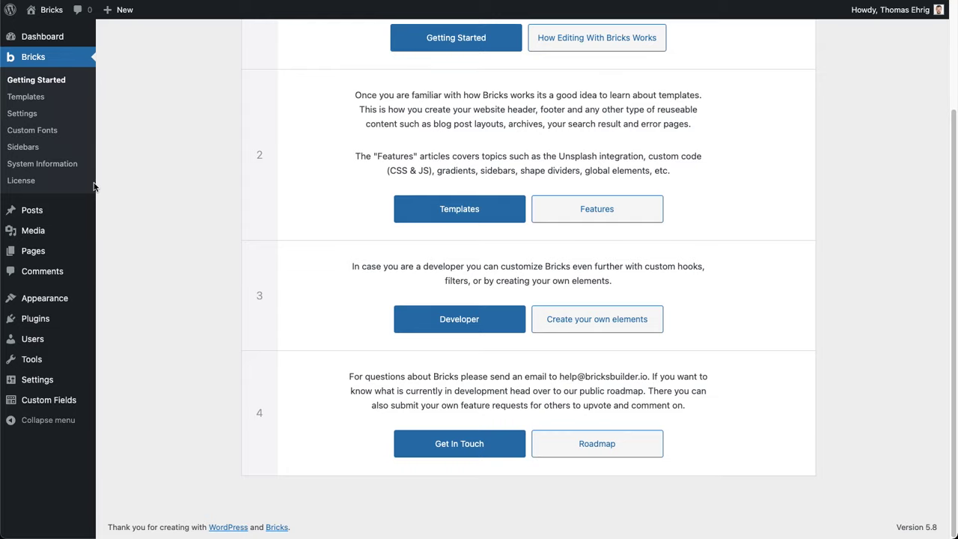
Open the Bricks License page and check the license status
left_click(22, 181)
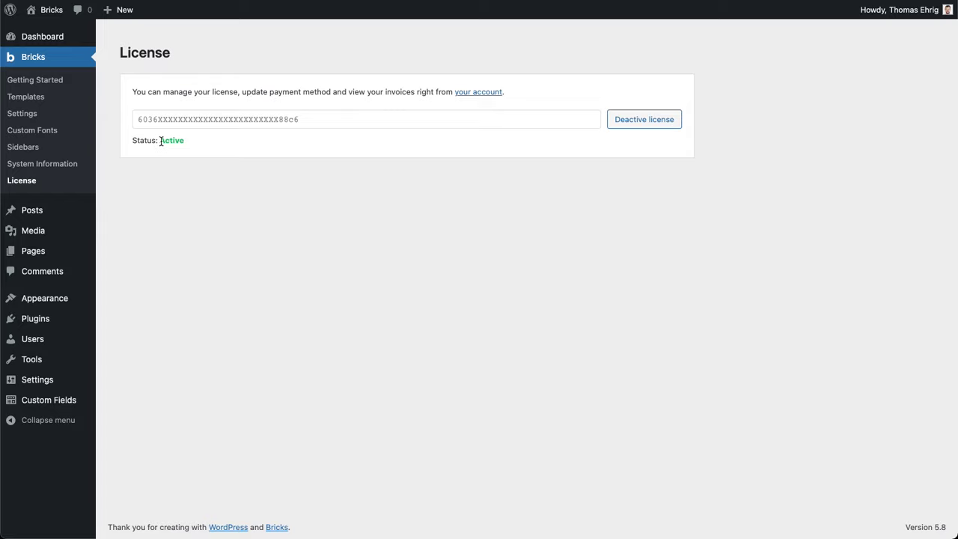
left_click_drag(161, 141, 184, 141)
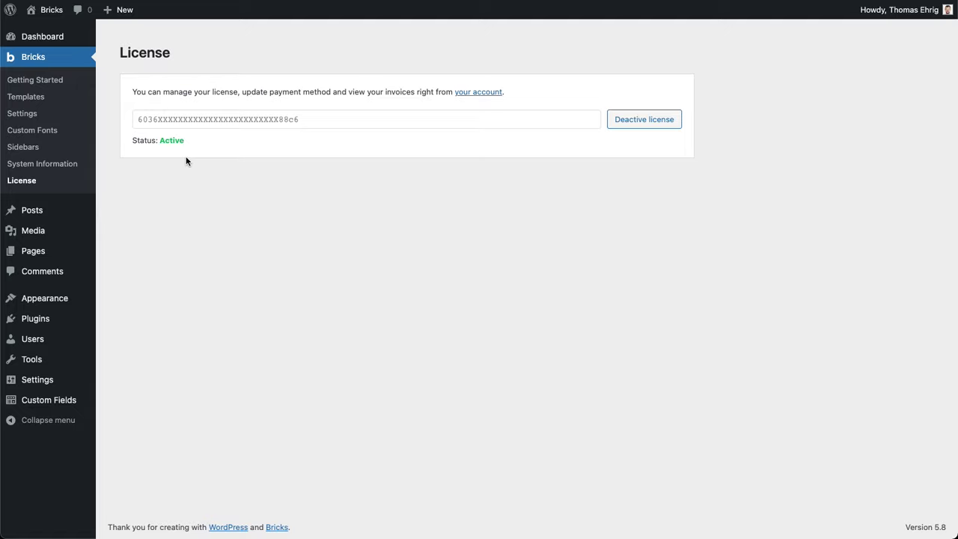
Open the Bricks System Information page and examine the PHP version and WP memory limit entries
left_click(57, 168)
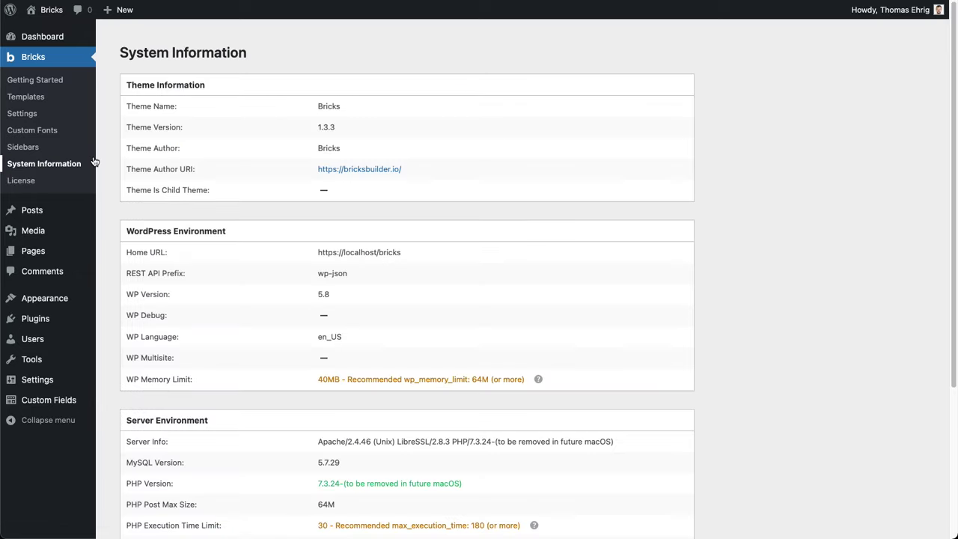
left_click(290, 44)
left_click(372, 46)
scroll(785, 235, "down", 1)
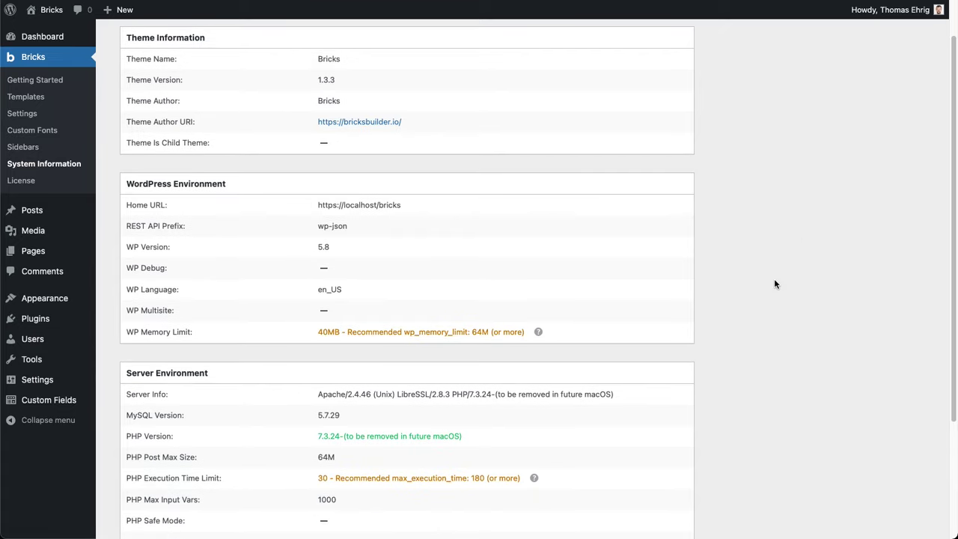
scroll(786, 292, "down", 2)
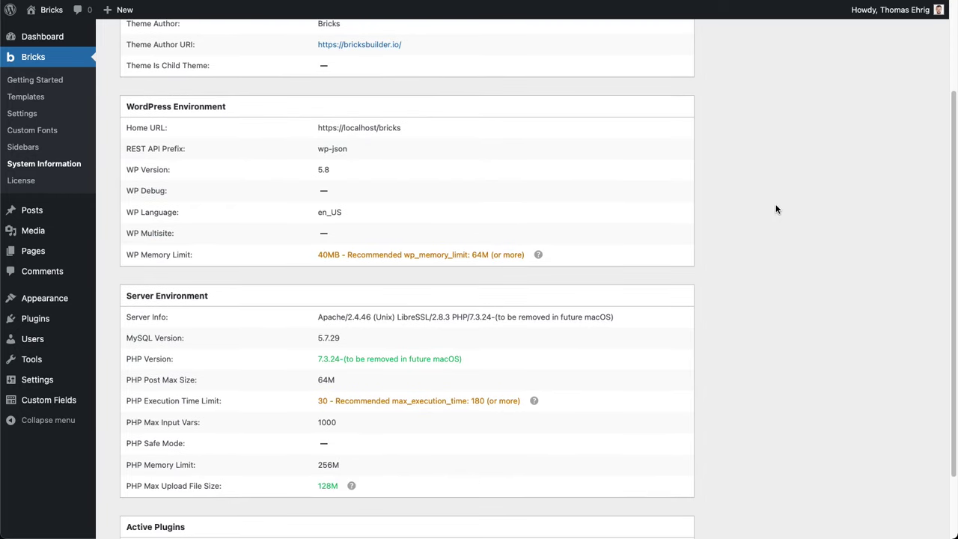
left_click_drag(483, 359, 319, 365)
left_click(319, 366)
left_click_drag(318, 255, 487, 254)
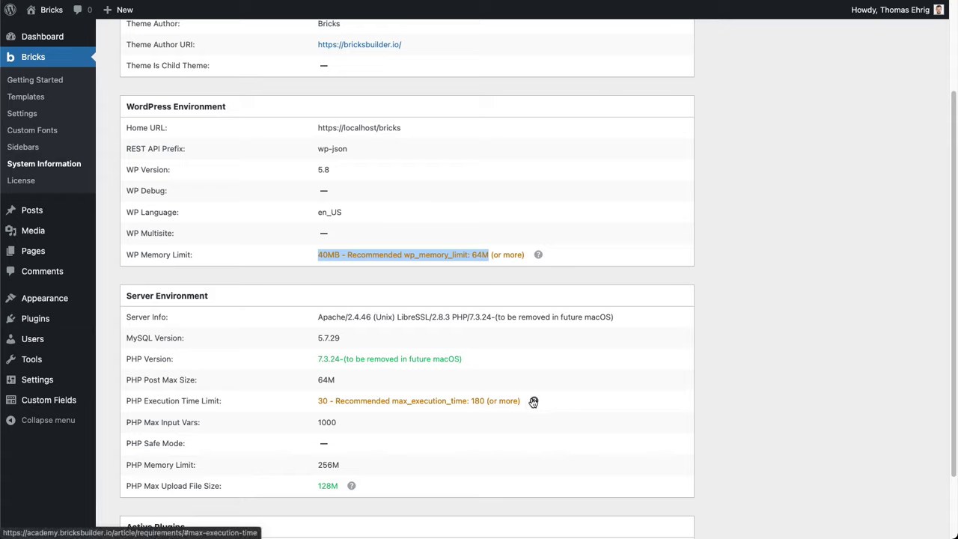
Open the help article for the WP memory limit, examine the wp-config.php code and return to System Information
left_click(537, 256)
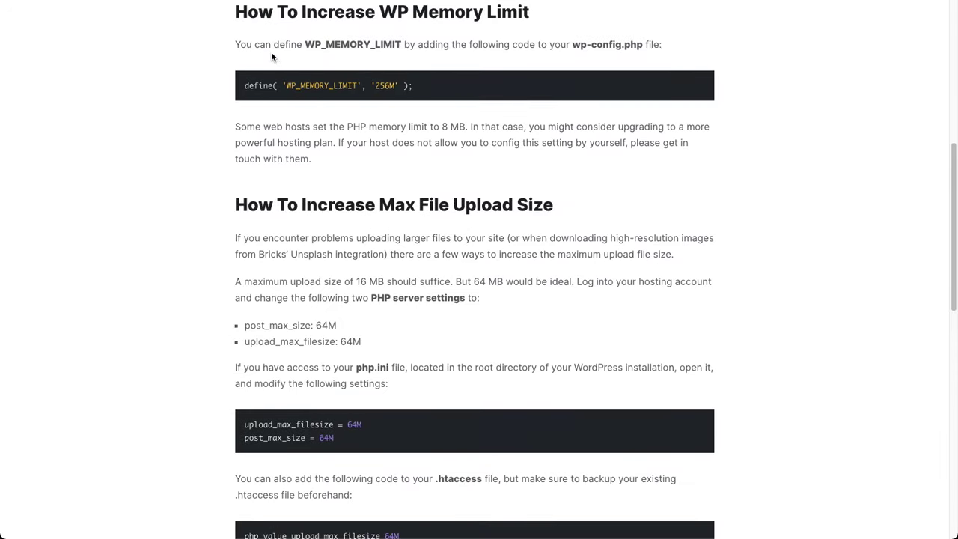
left_click_drag(244, 85, 430, 87)
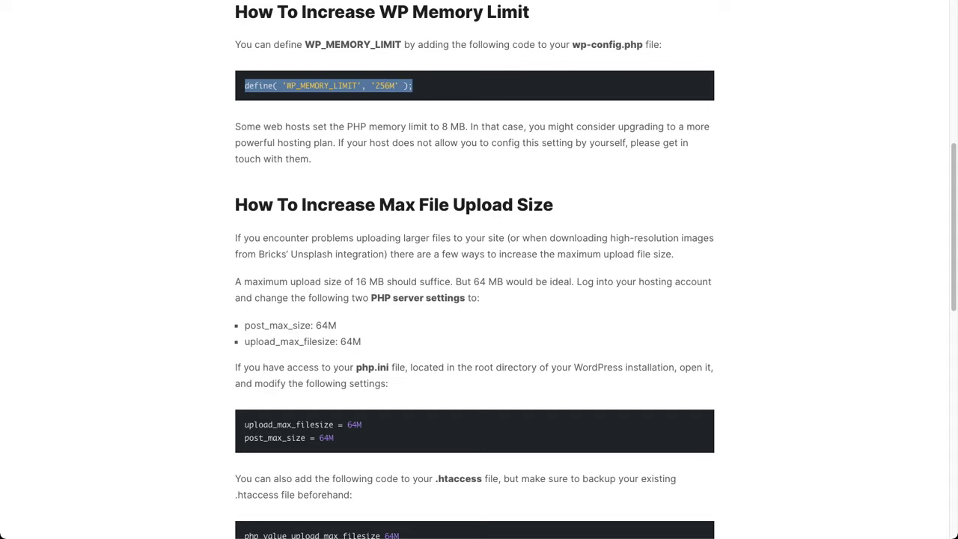
left_click(434, 88)
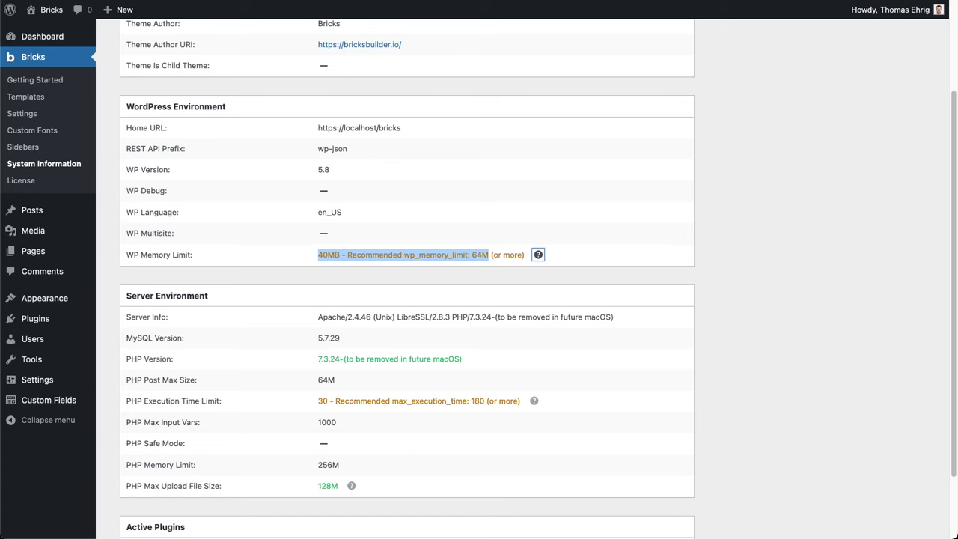
left_click(366, 285)
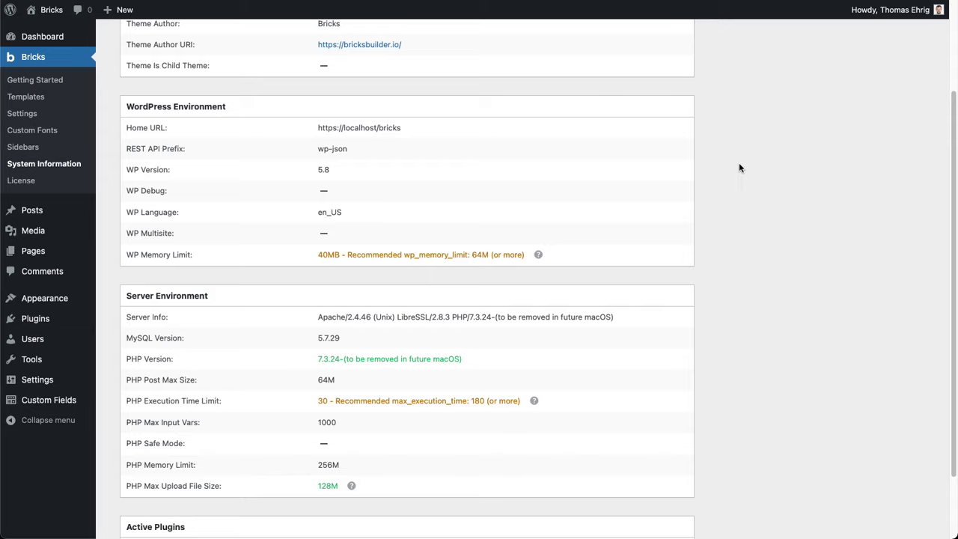
Open the Bricks Sidebars page and examine the new sidebar form and the registered Post sidebar's name and description
left_click(22, 150)
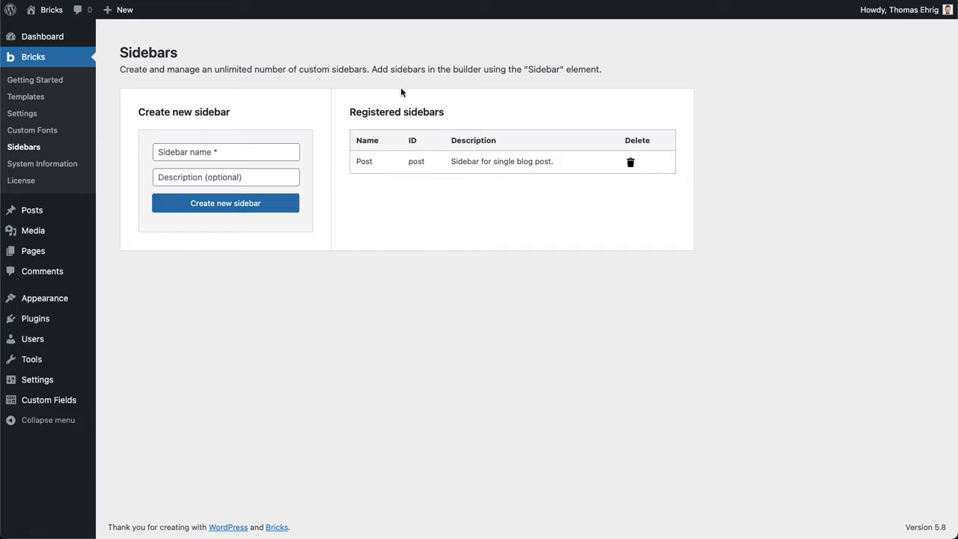
left_click(196, 154)
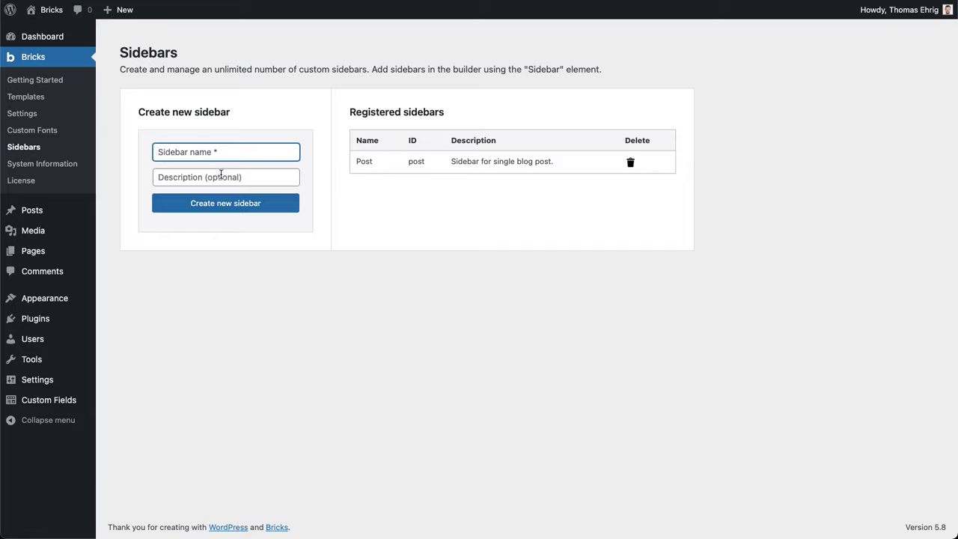
left_click_drag(451, 160, 551, 161)
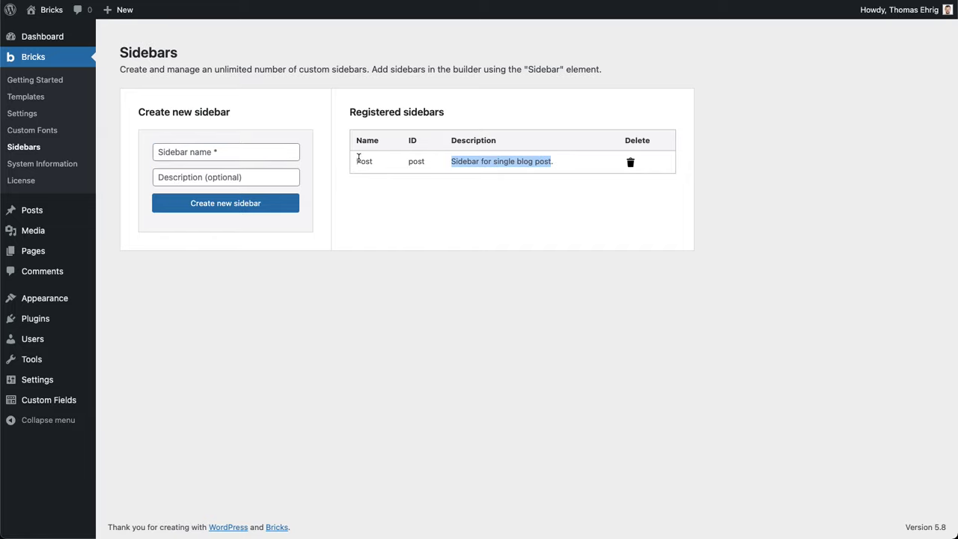
left_click_drag(356, 161, 372, 161)
left_click(420, 215)
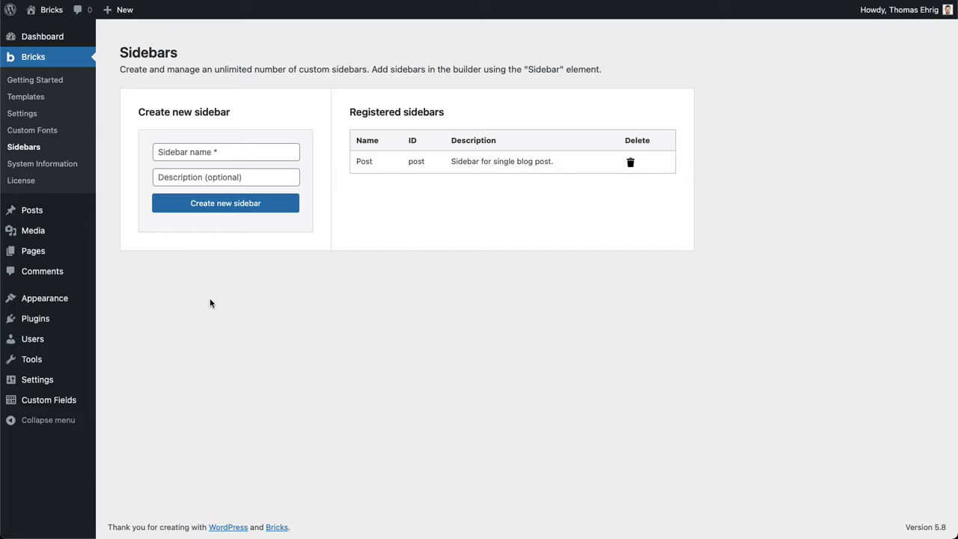
Open the WordPress Widgets page, collapse the Sidebar widget area and expand the Post widget area
mouse_move(60, 299)
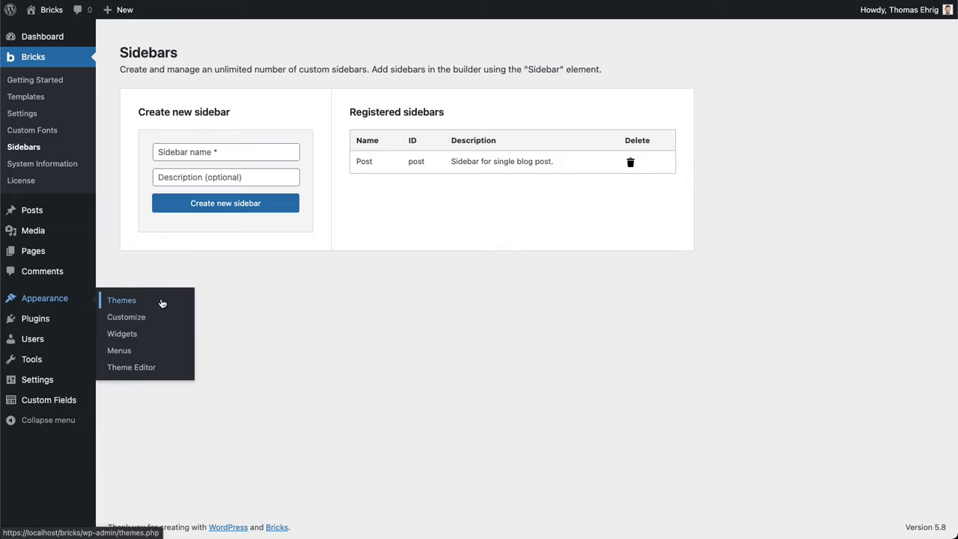
left_click(141, 340)
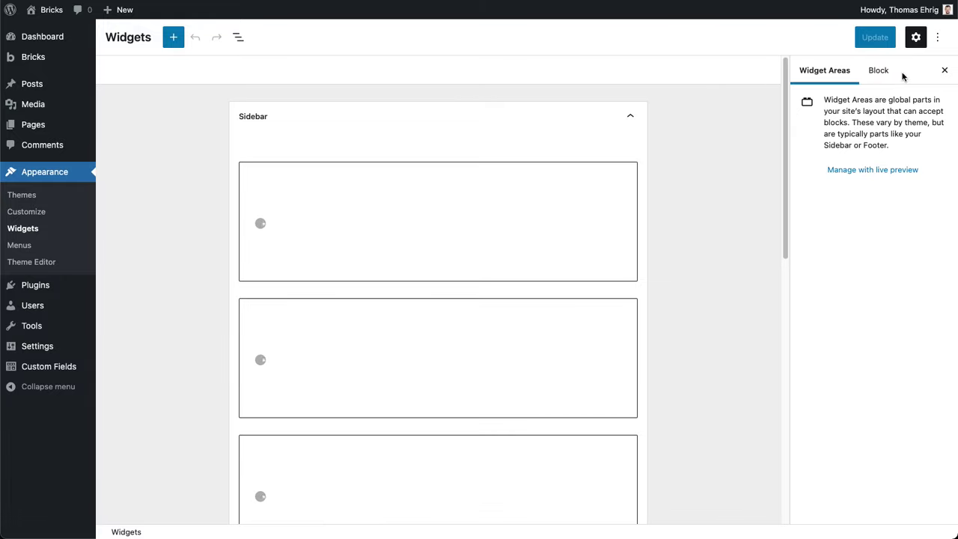
left_click(944, 69)
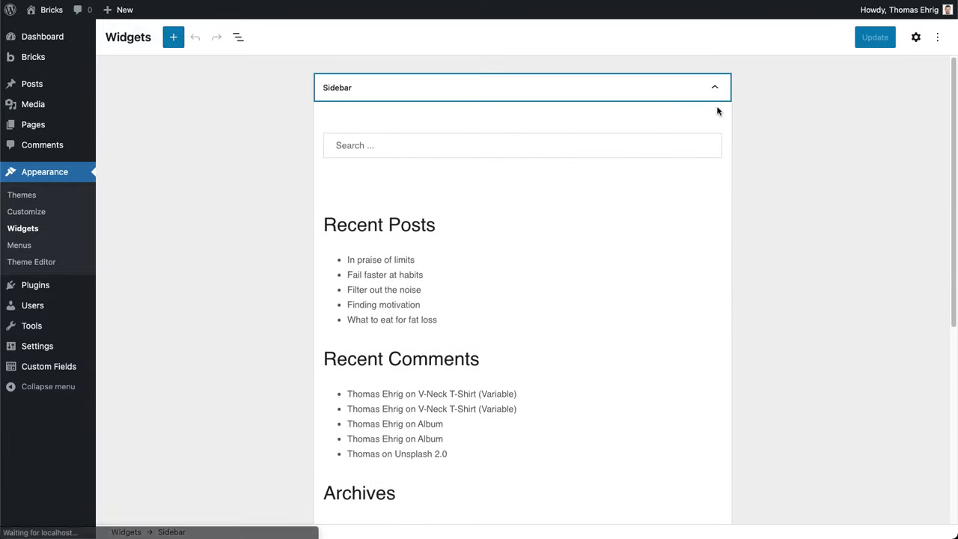
left_click(715, 87)
left_click(392, 132)
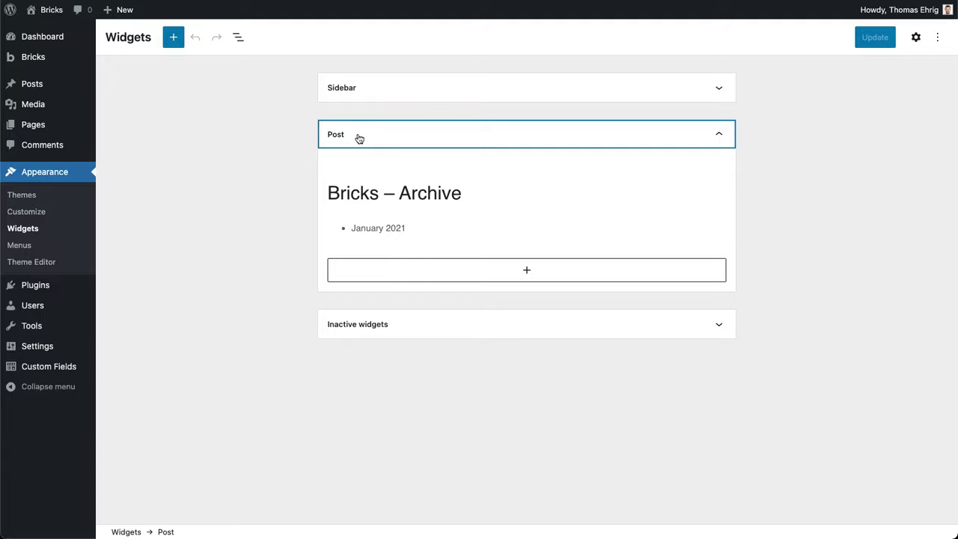
Start a new Bricks custom font titled "sdf" and show the font file fields of its 400 (Normal) variant
mouse_move(54, 65)
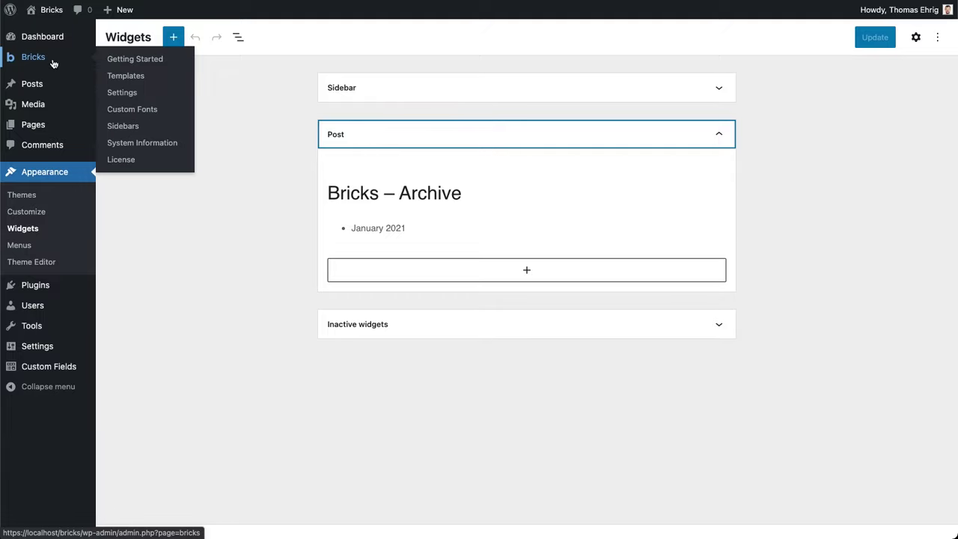
left_click(130, 111)
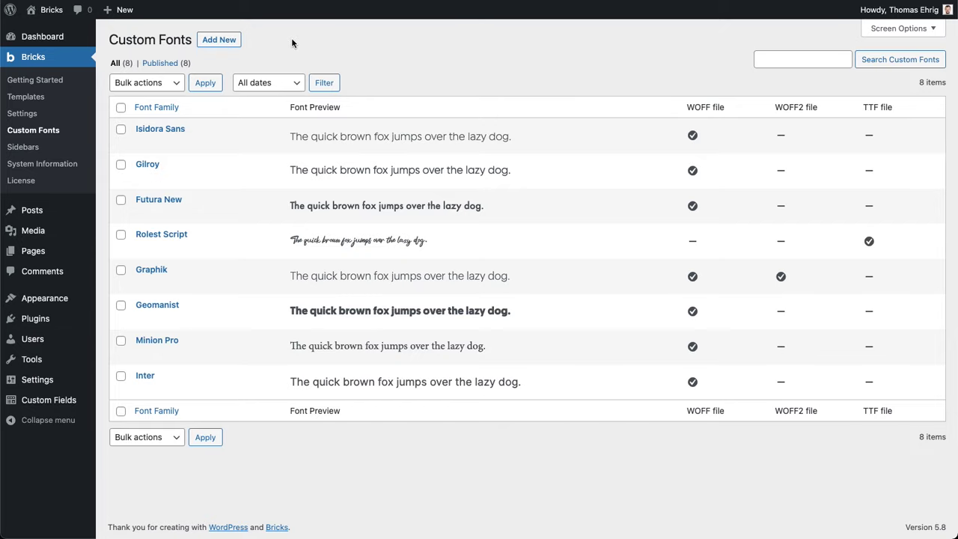
left_click(227, 45)
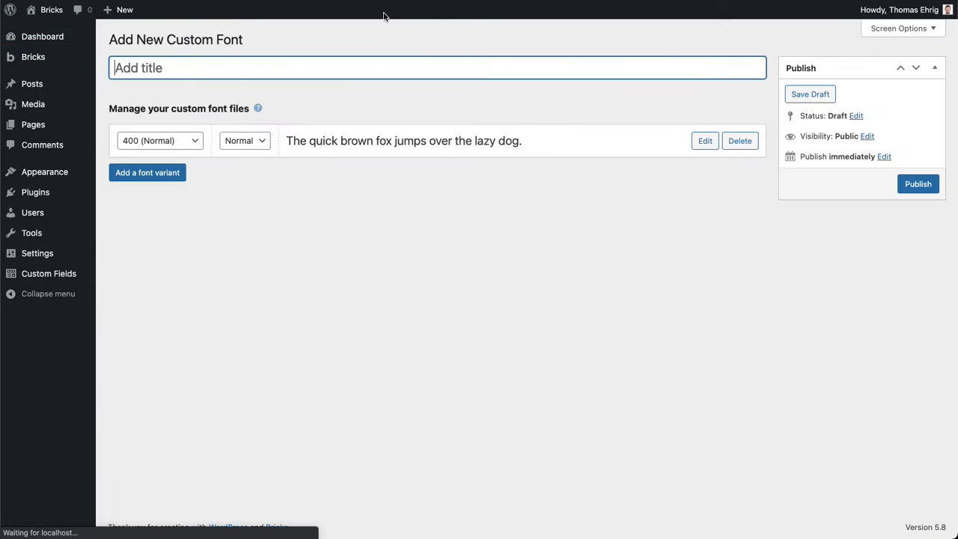
type("sdf")
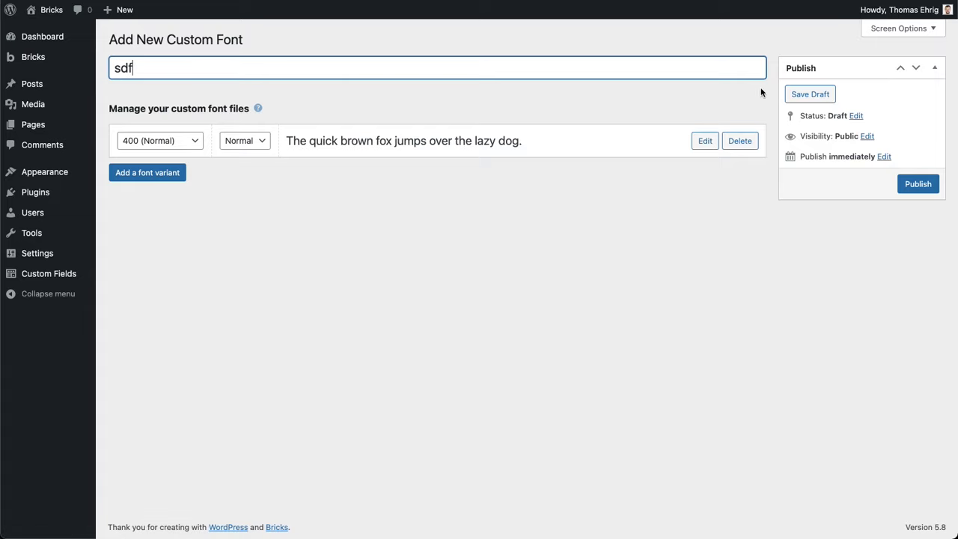
left_click(173, 140)
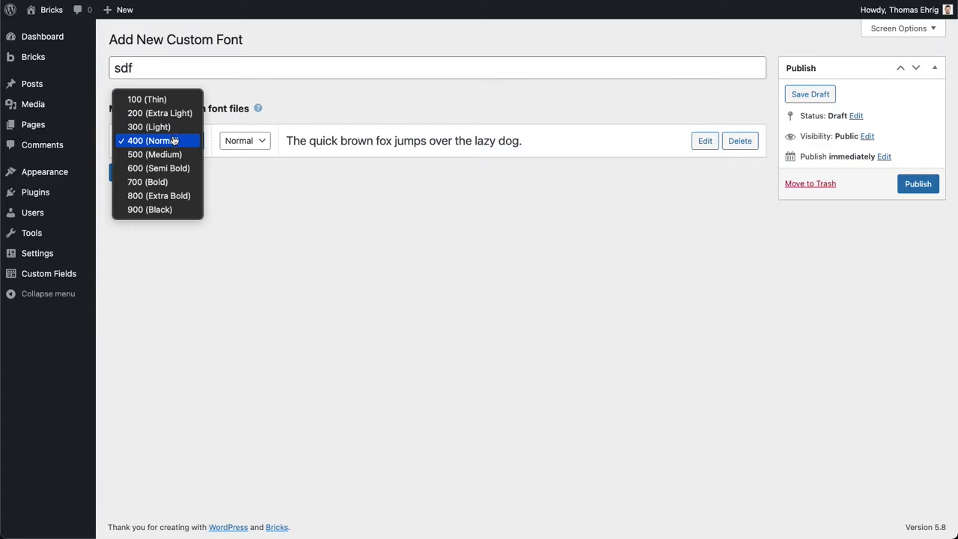
left_click(246, 142)
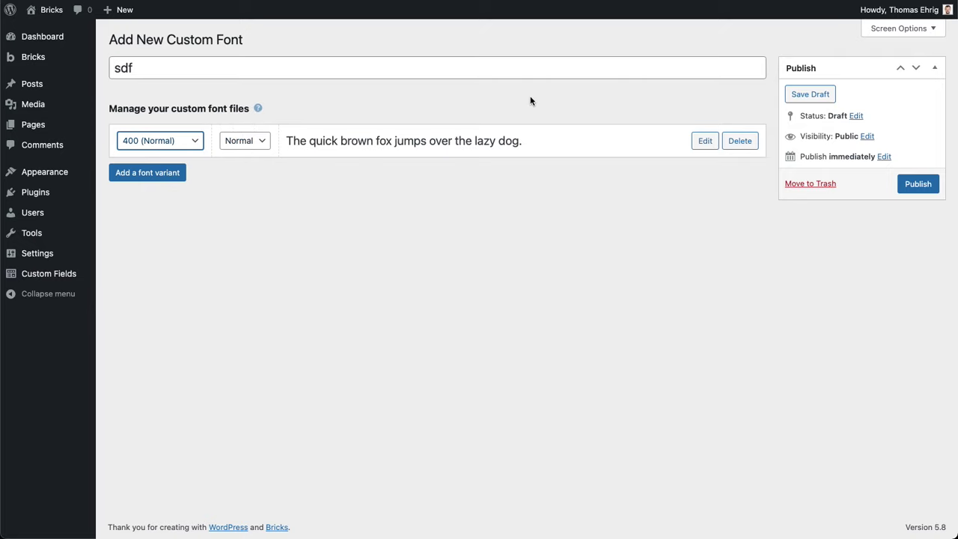
left_click(701, 142)
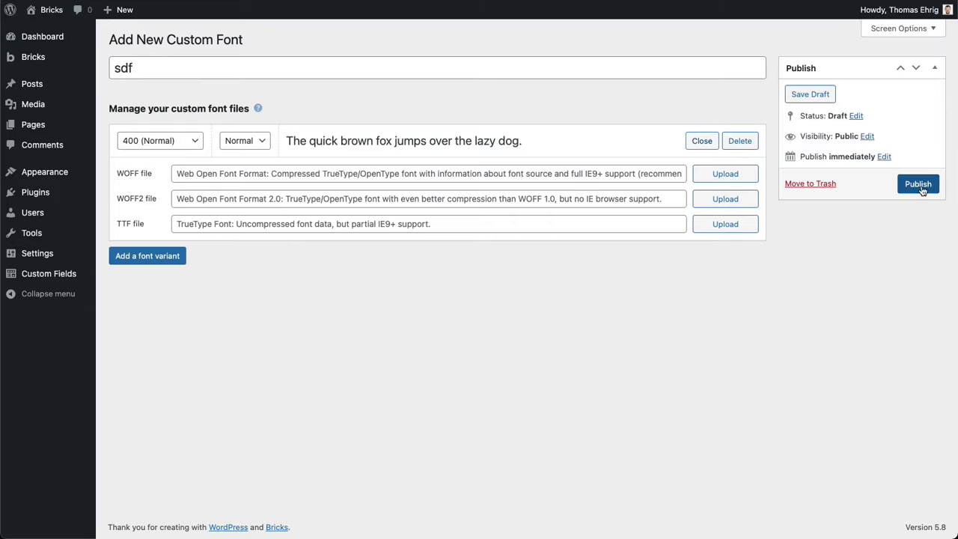
Return to the Custom Fonts list and examine the font previews of Isidora Sans and Geomanist
mouse_move(51, 60)
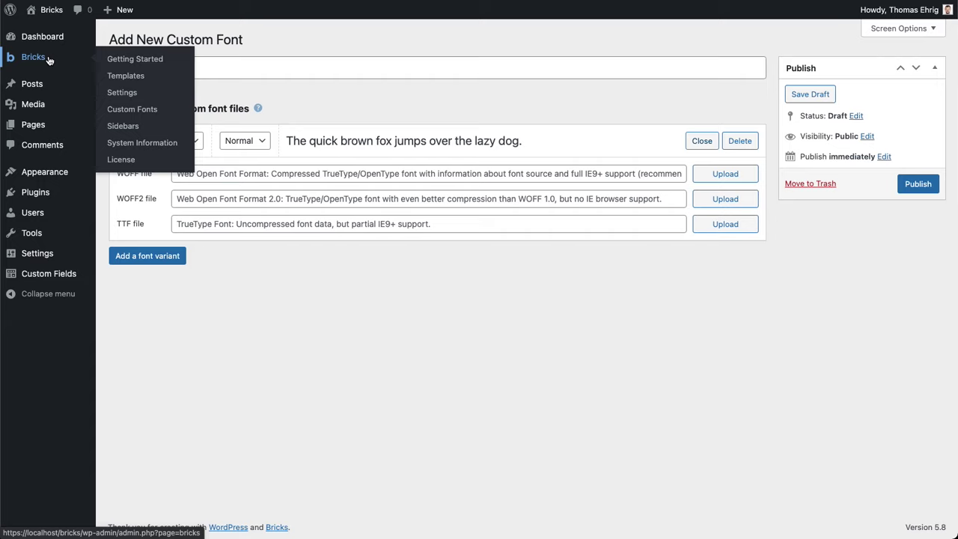
left_click(151, 109)
left_click(500, 169)
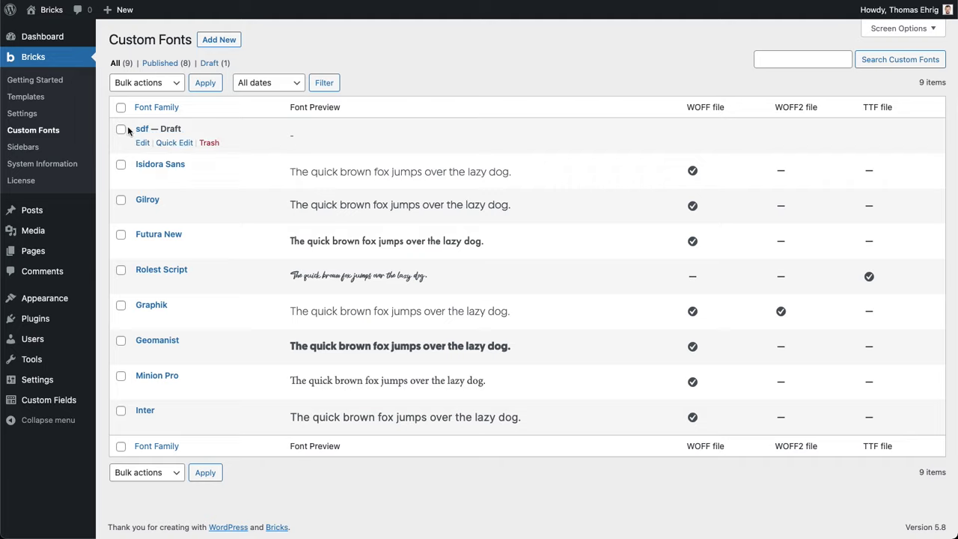
left_click_drag(291, 170, 497, 168)
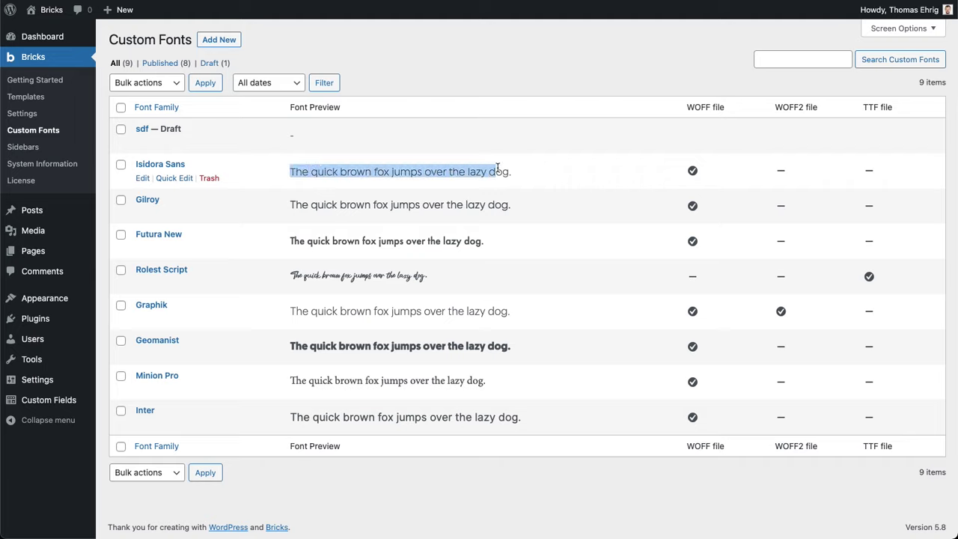
left_click_drag(301, 346, 483, 344)
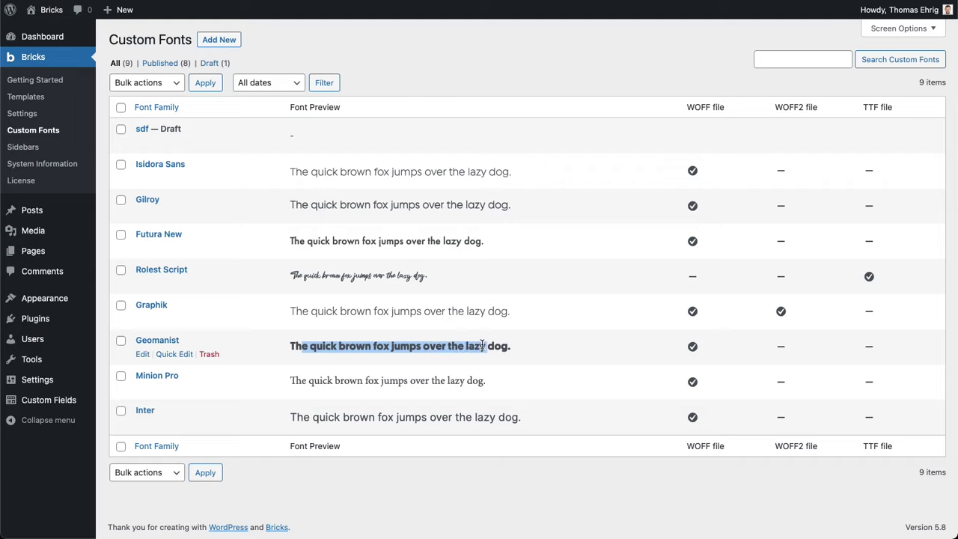
left_click(349, 470)
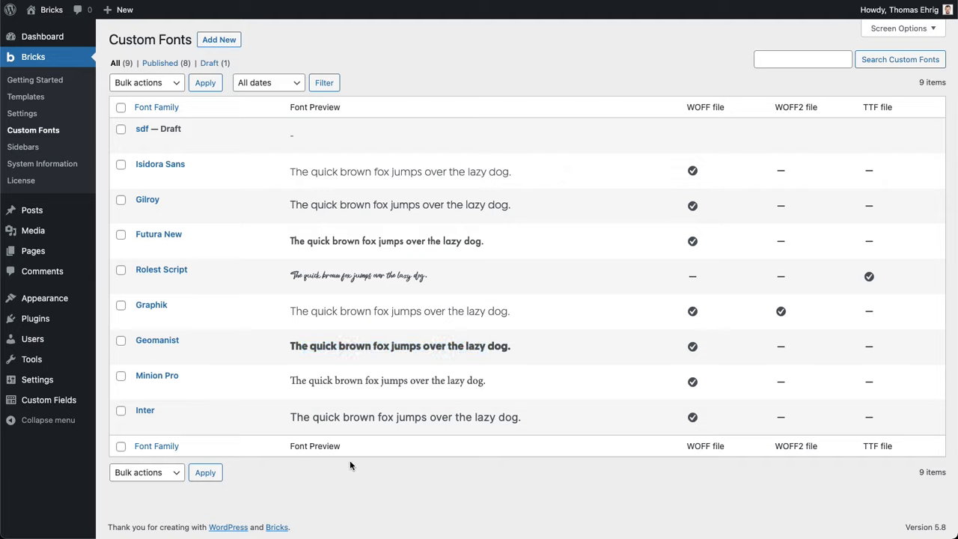
Open the Bricks Settings page and review the general options for post types, Gutenberg data and SVG uploads
left_click(42, 115)
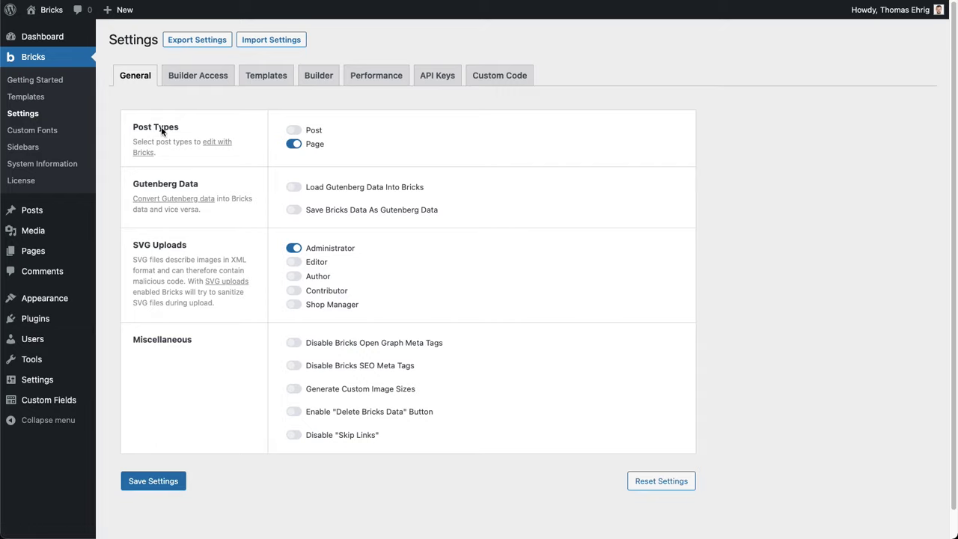
left_click(292, 104)
mouse_move(39, 339)
Review the Builder Access settings, checking the access levels offered for the Editor role and the Code Execution permissions
left_click(199, 77)
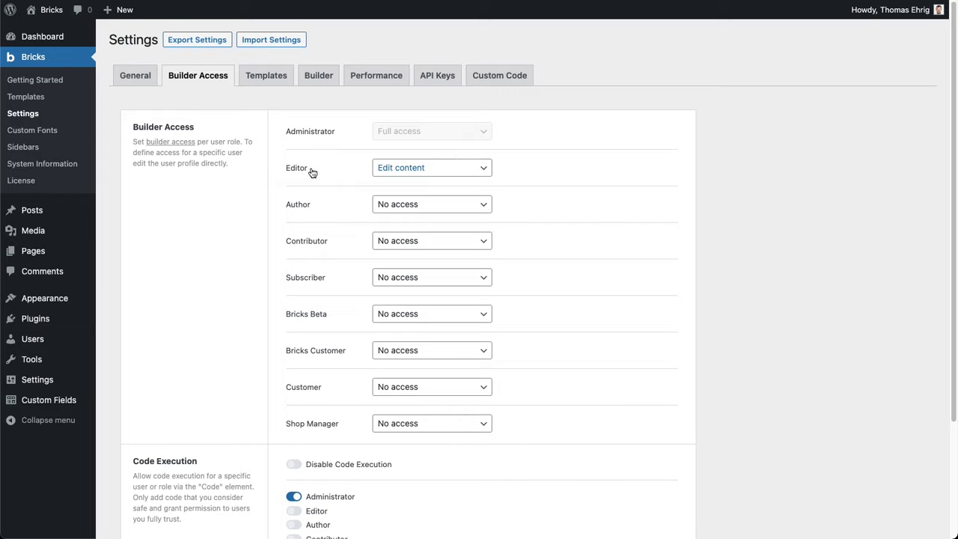
left_click(424, 169)
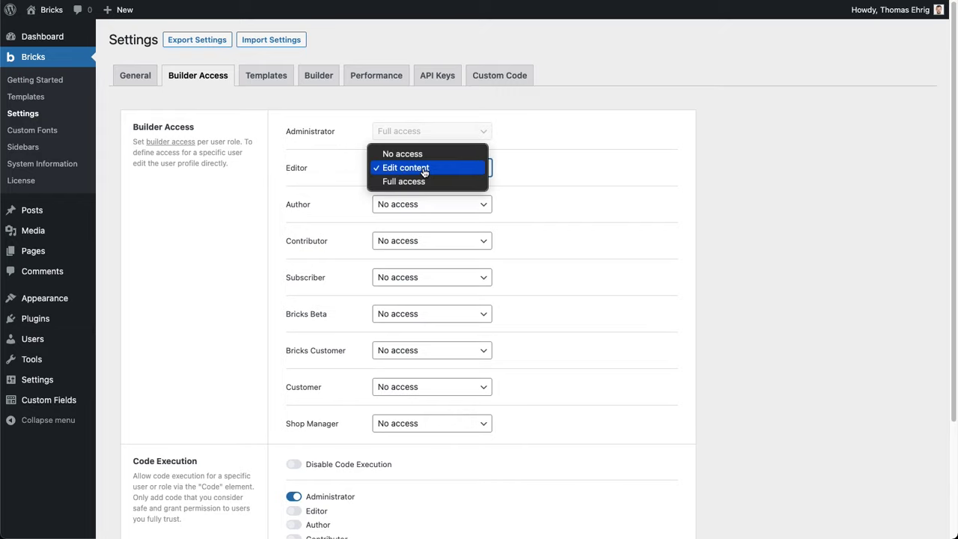
left_click(423, 171)
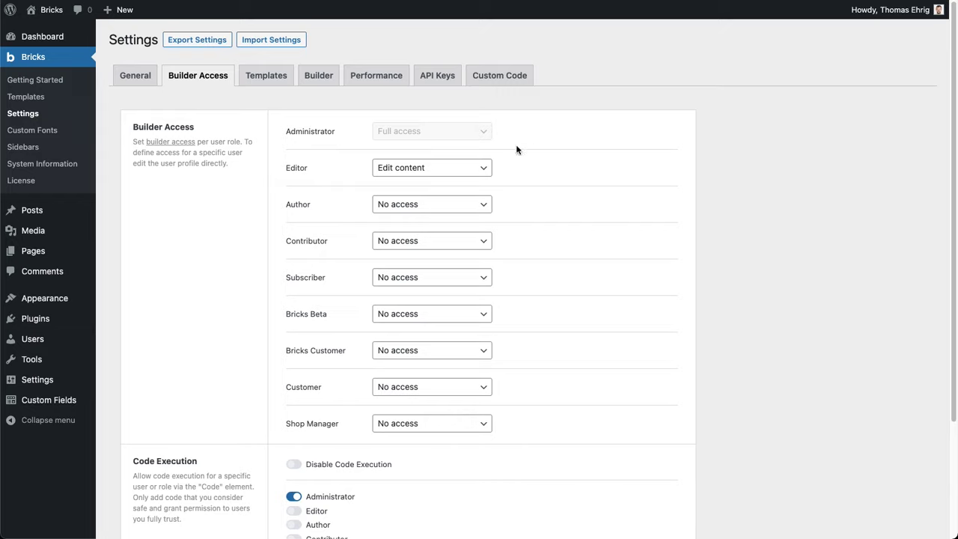
left_click(443, 167)
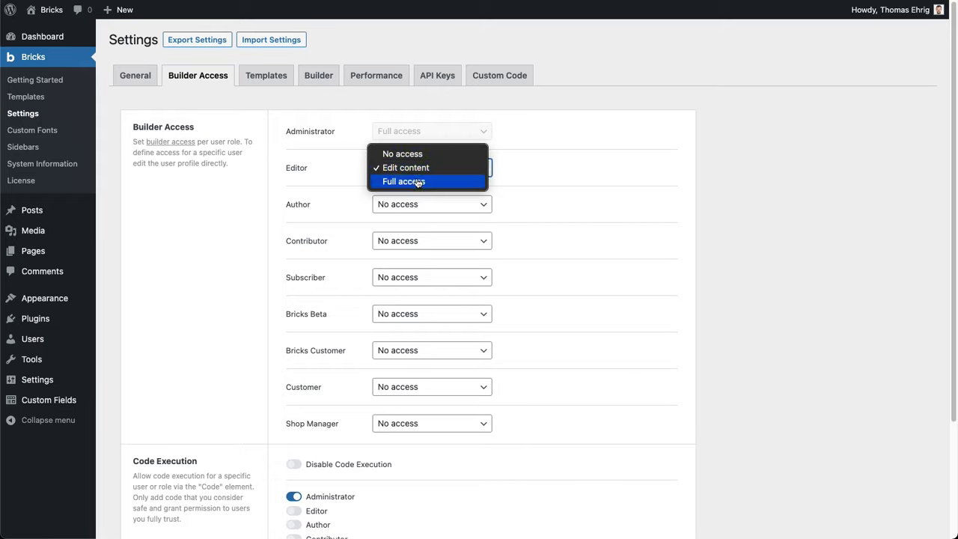
left_click(245, 232)
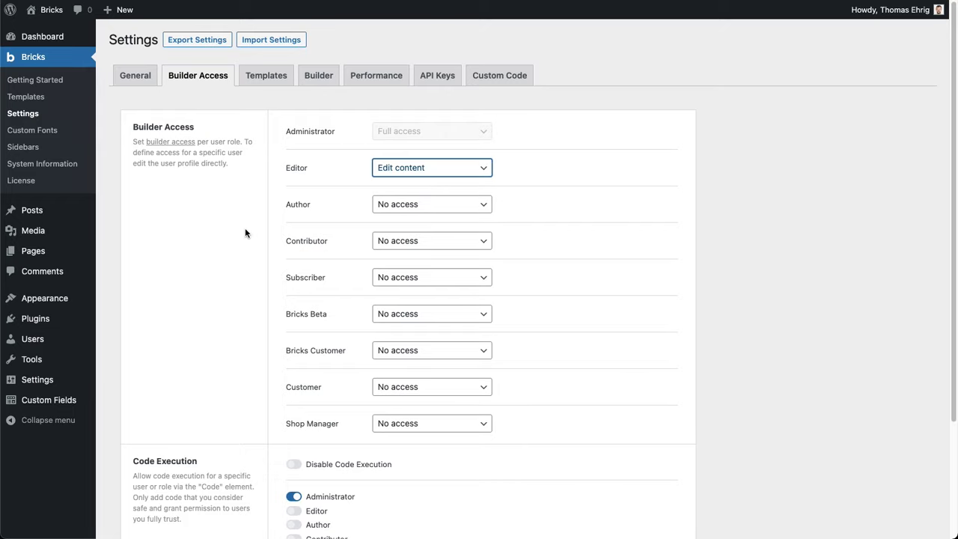
left_click(245, 228)
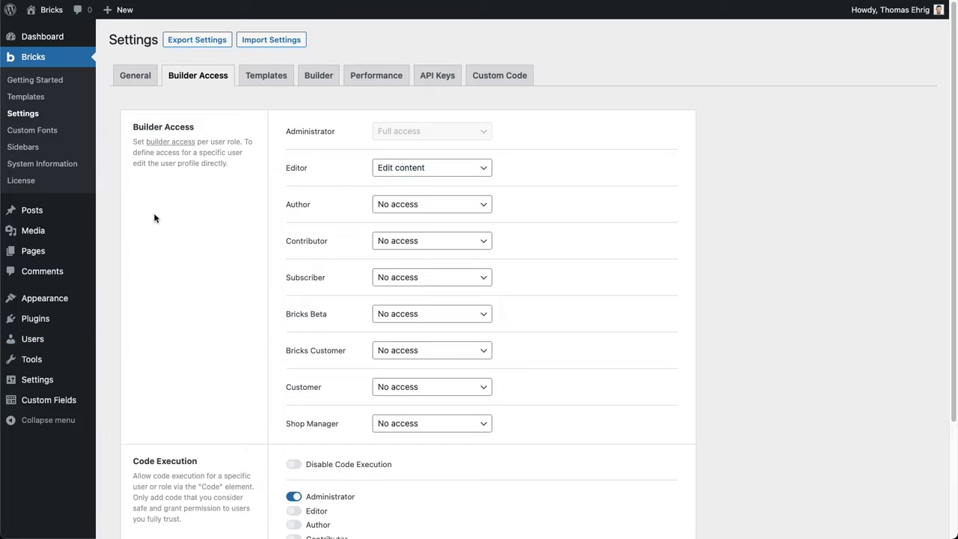
scroll(194, 274, "down", 4)
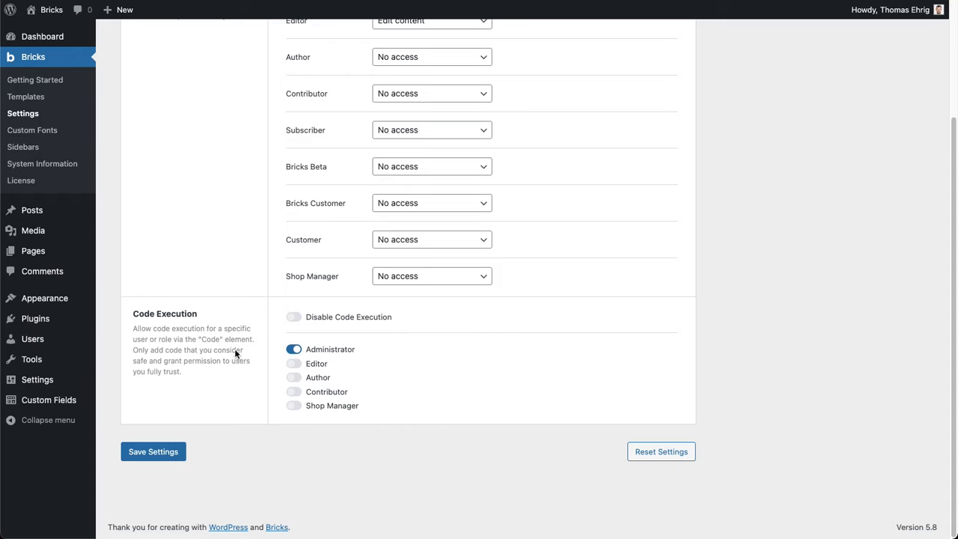
scroll(259, 364, "up", 3)
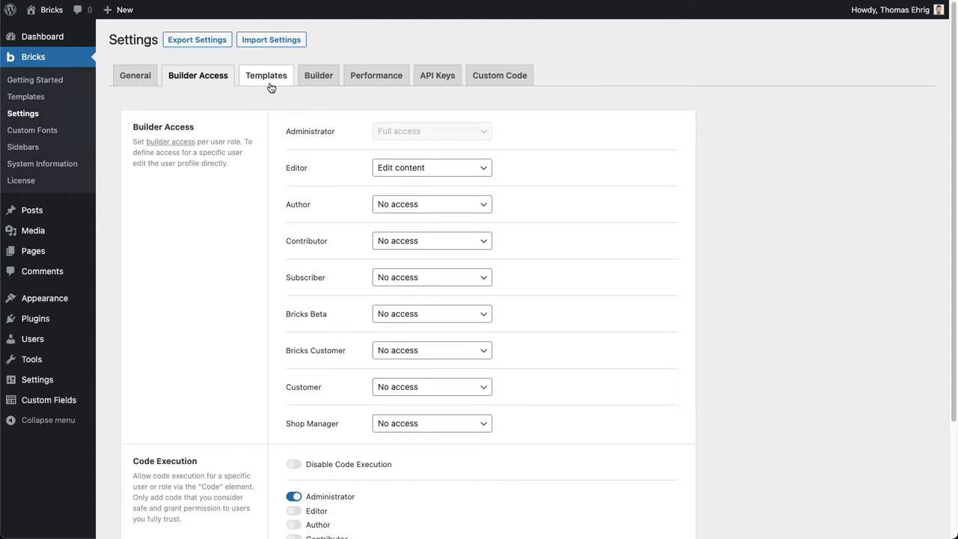
Review the Templates settings, including template access, password protection and the Remote Templates section
left_click(270, 84)
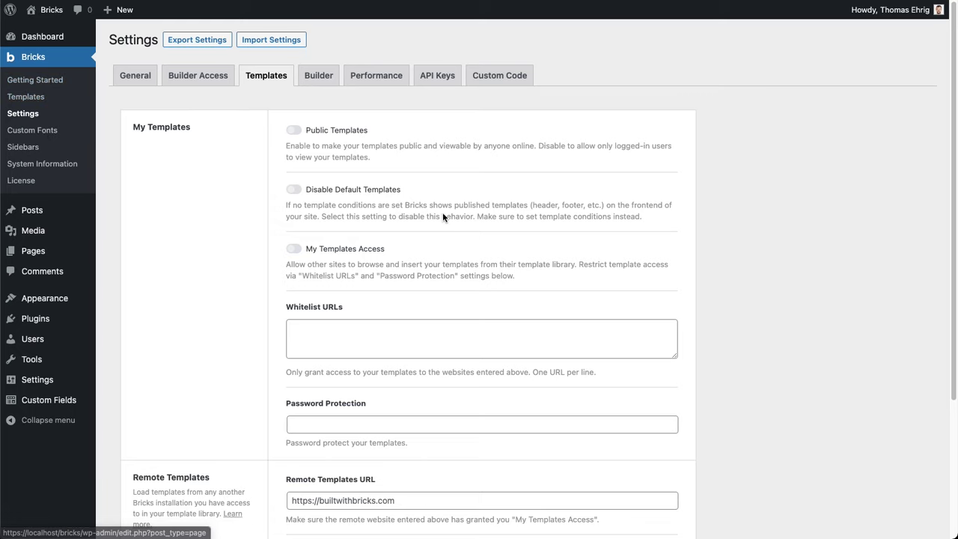
scroll(331, 216, "down", 3)
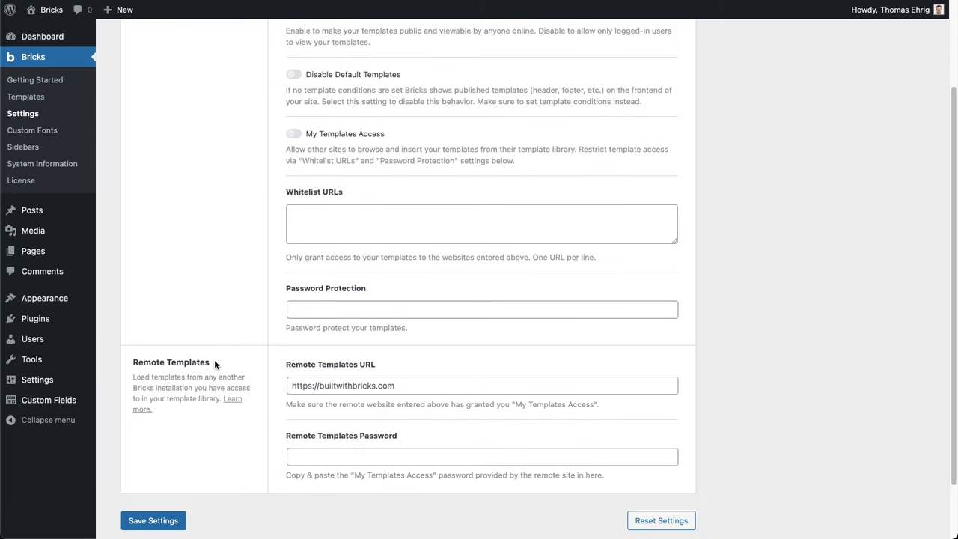
left_click_drag(214, 359, 133, 361)
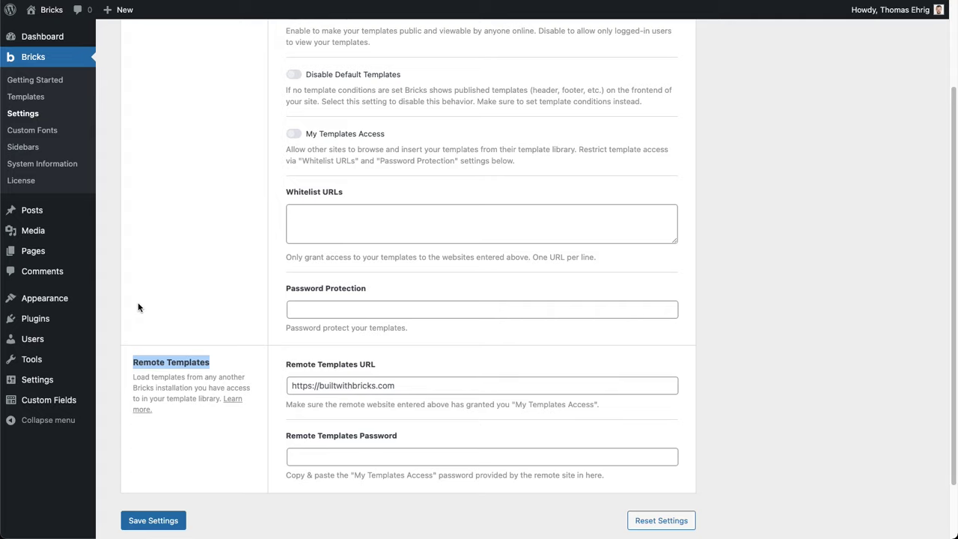
left_click(204, 421)
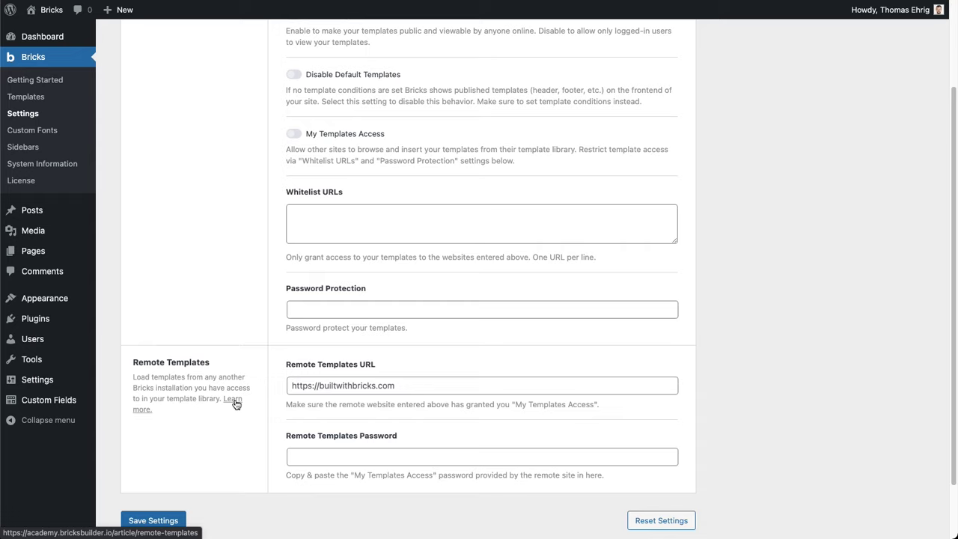
scroll(484, 107, "up", 3)
In the Builder settings, turn on Disable Autosave and check the modes offered for Builder Mode
left_click(319, 76)
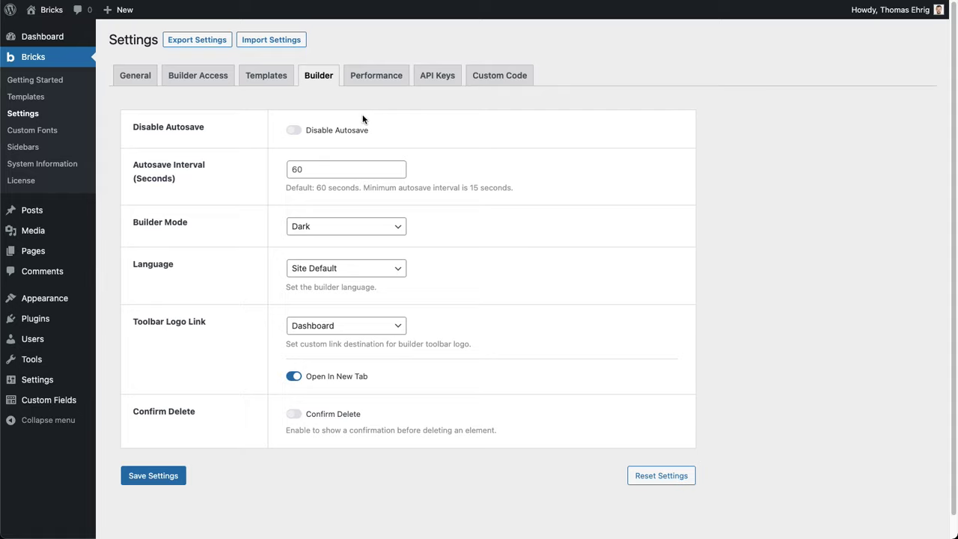
left_click(306, 132)
left_click(316, 227)
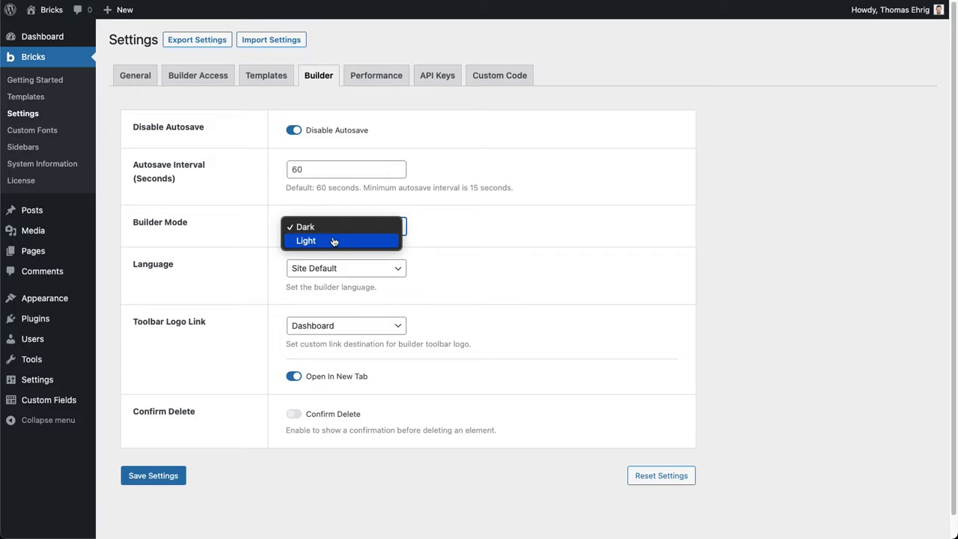
left_click(223, 231)
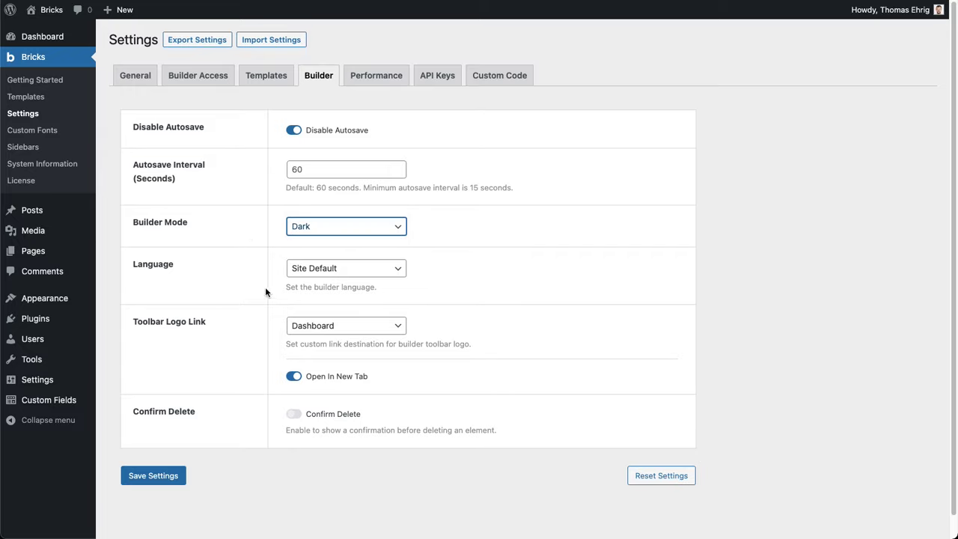
Review the builder language choices and the Toolbar Logo Link destinations, keeping Site Default and Dashboard
left_click(337, 268)
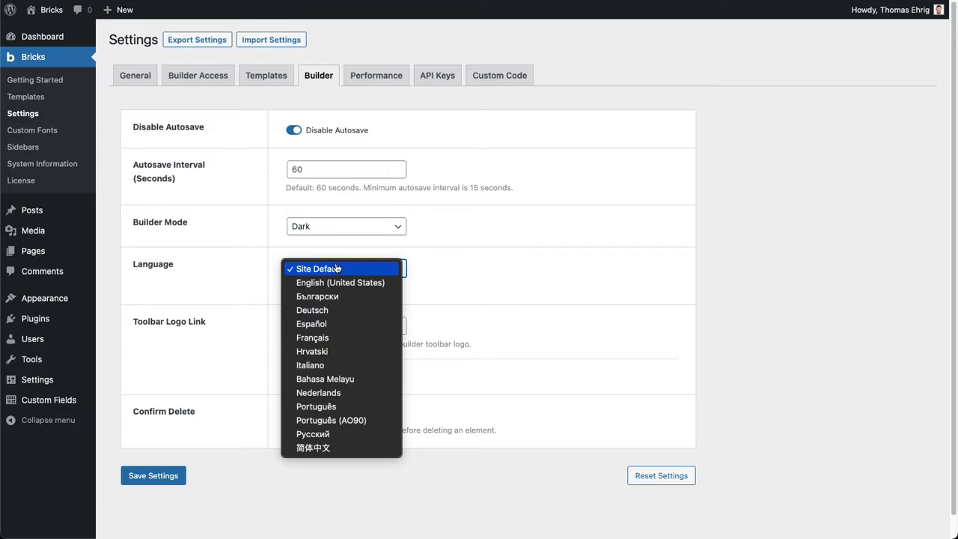
left_click(280, 484)
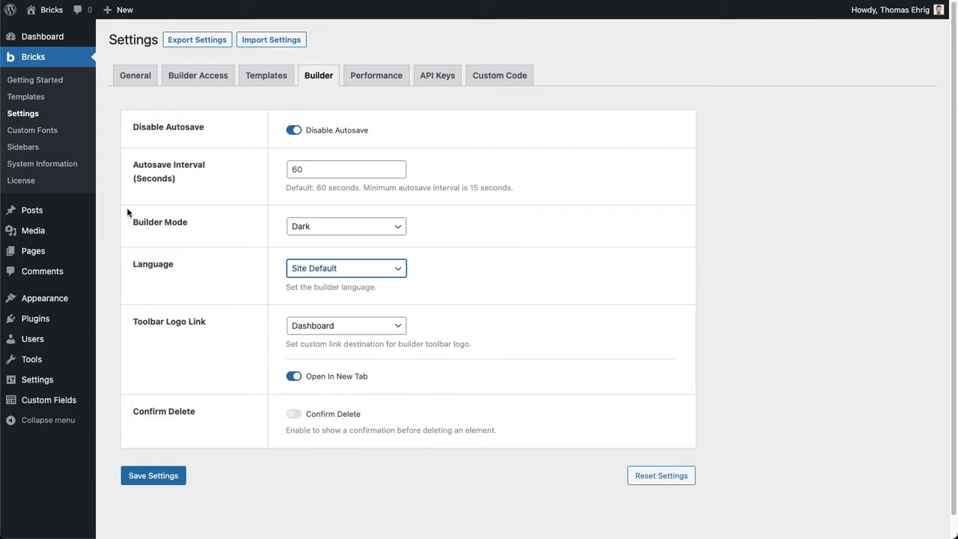
left_click(365, 268)
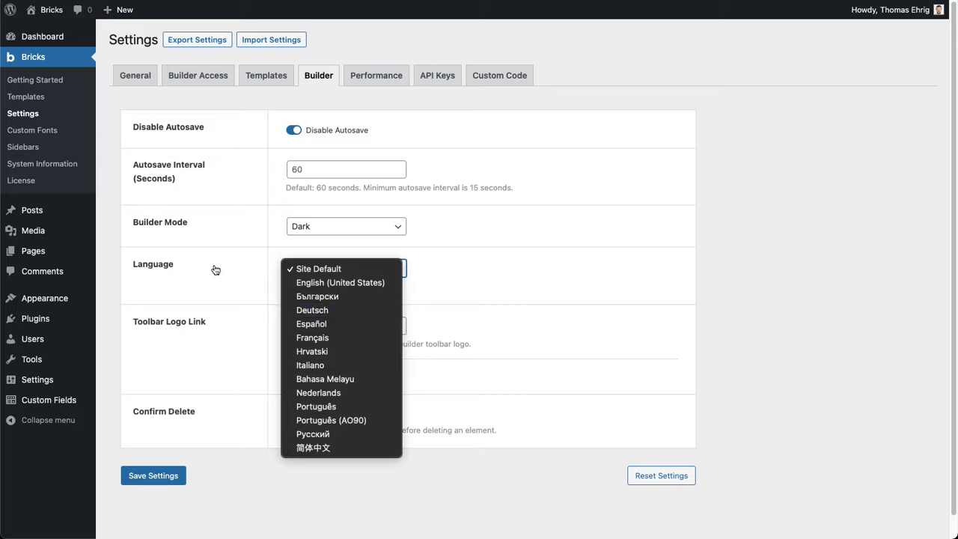
left_click(760, 267)
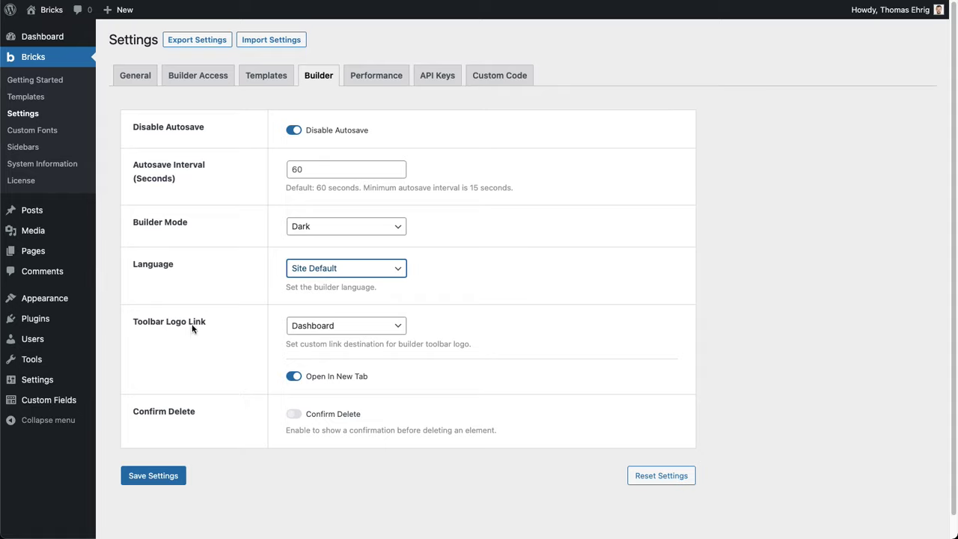
left_click(362, 333)
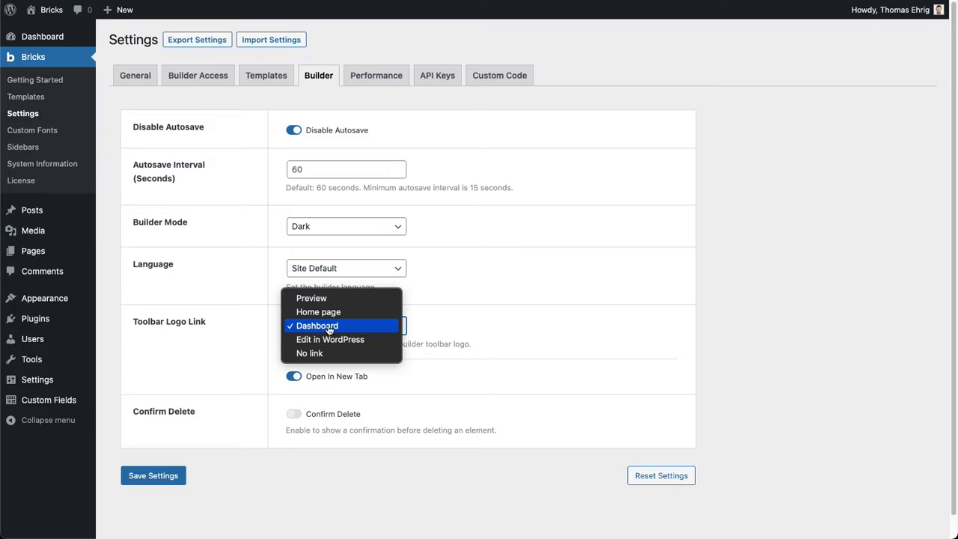
left_click(325, 329)
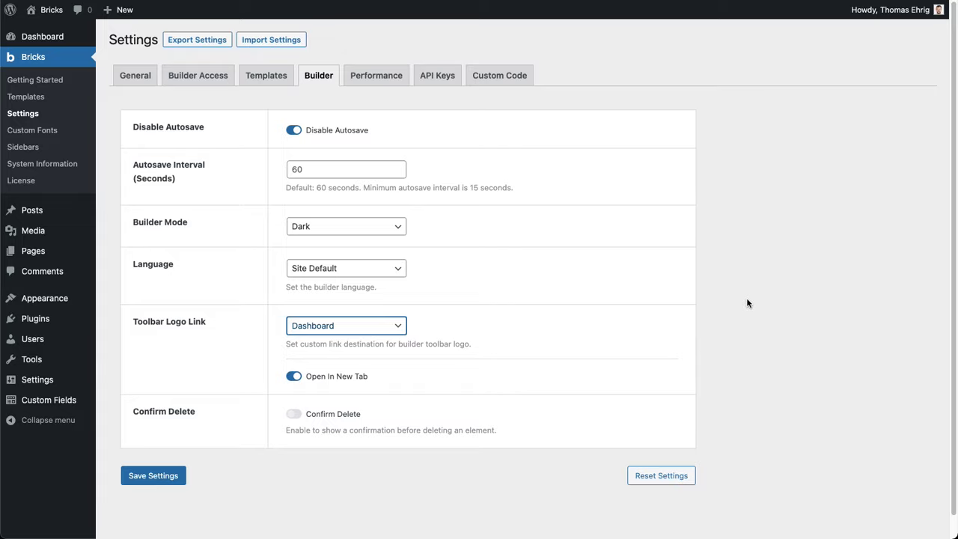
Review the Performance settings and the API Keys section for the supported third-party services
left_click(383, 80)
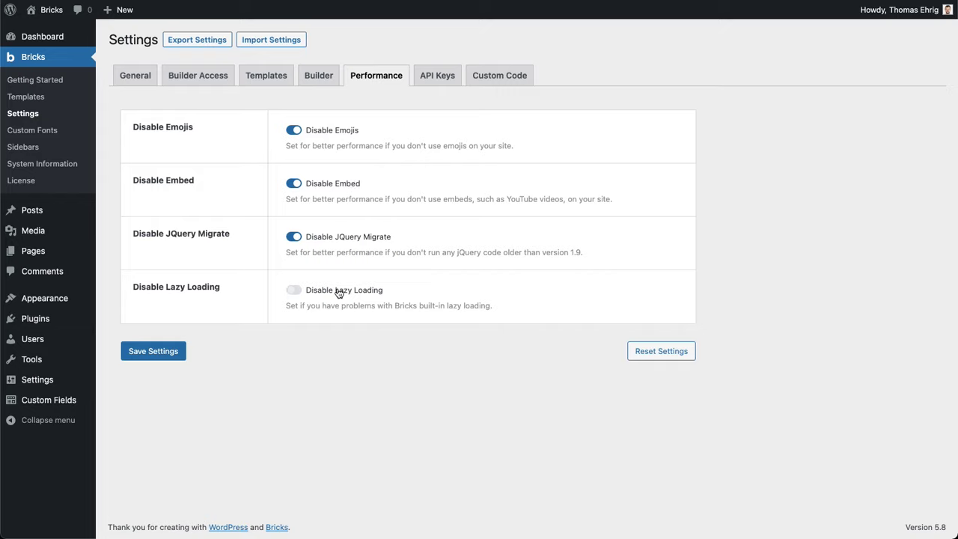
left_click(433, 80)
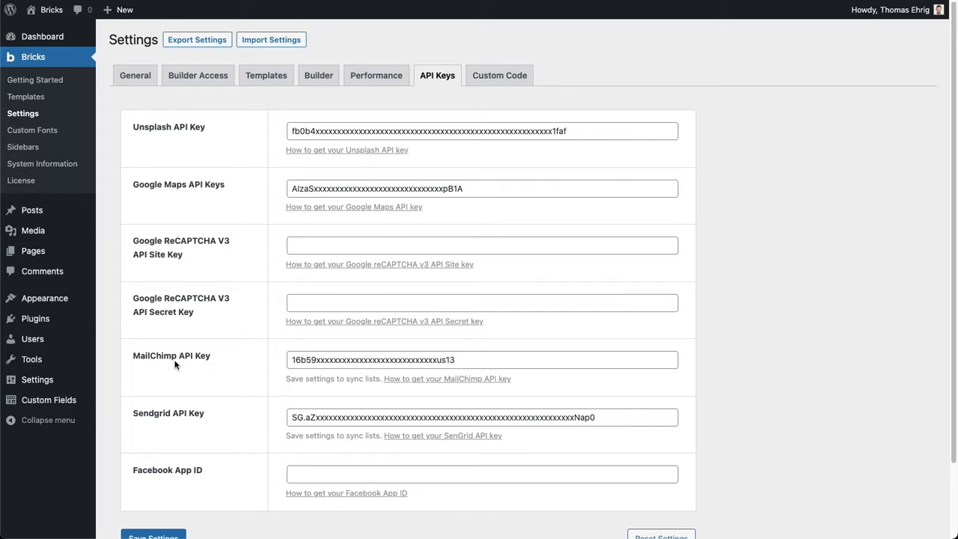
Review the Custom Code settings, including the fields for Custom CSS, Header Scripts, Body (Header) Scripts and Body (Footer) Scripts
left_click(490, 75)
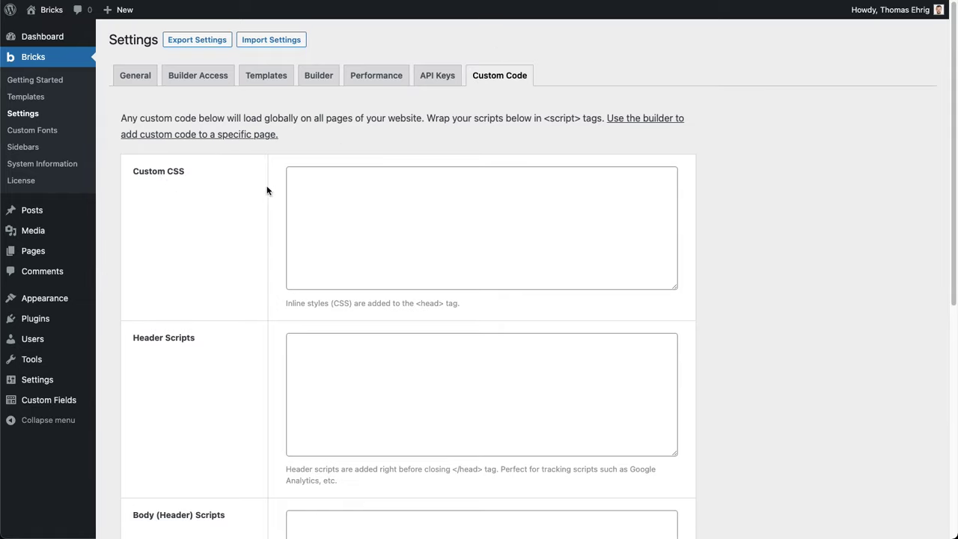
left_click(366, 199)
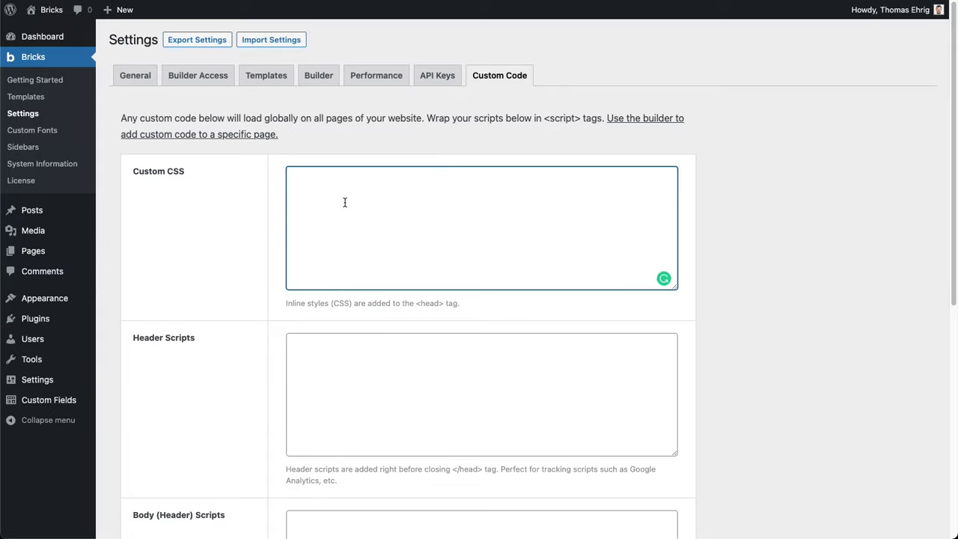
left_click(332, 135)
scroll(225, 223, "down", 1)
scroll(226, 226, "down", 5)
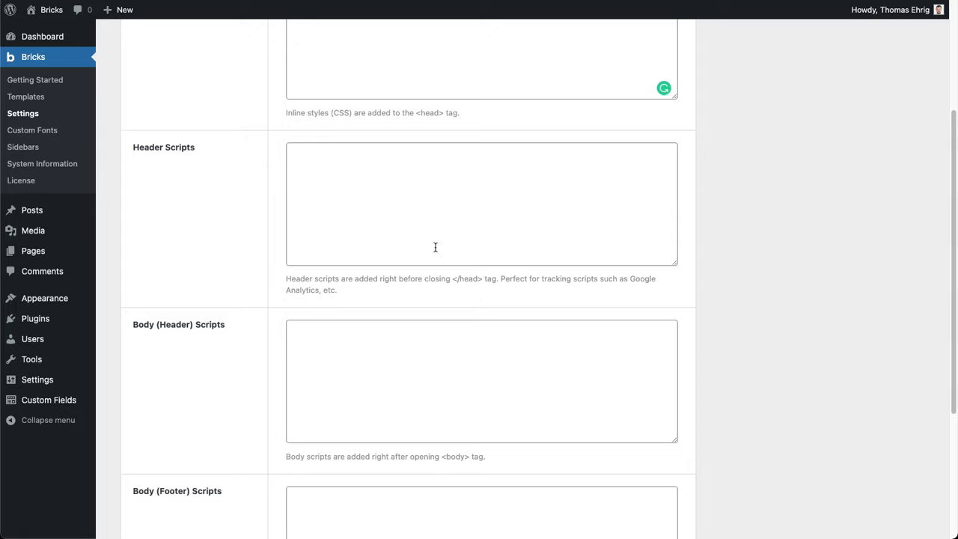
left_click_drag(491, 281, 452, 279)
left_click(379, 177)
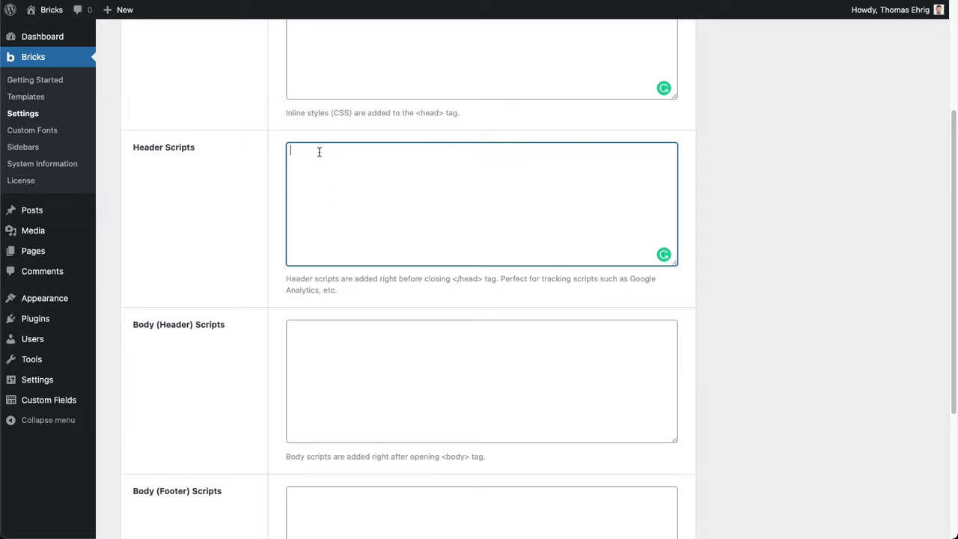
scroll(211, 345, "down", 2)
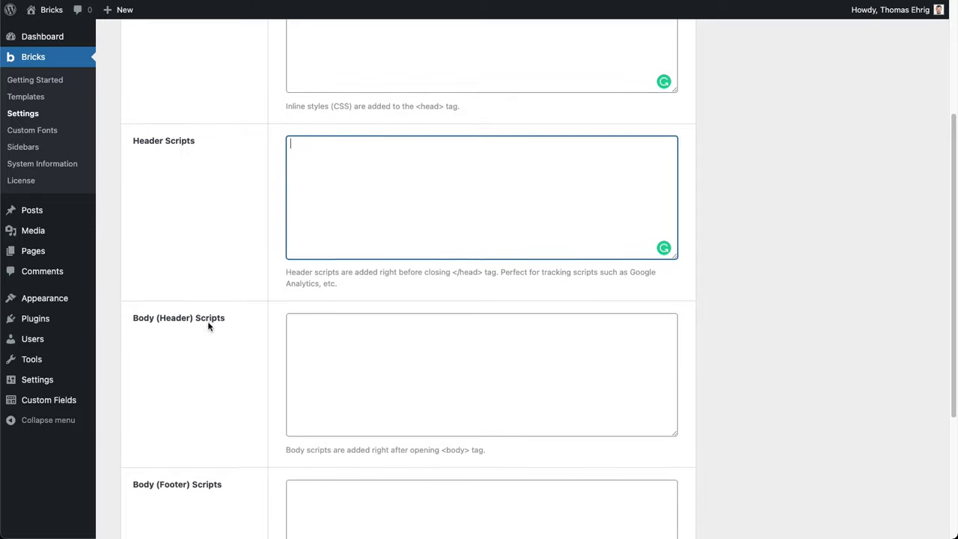
left_click(751, 174)
scroll(727, 269, "up", 8)
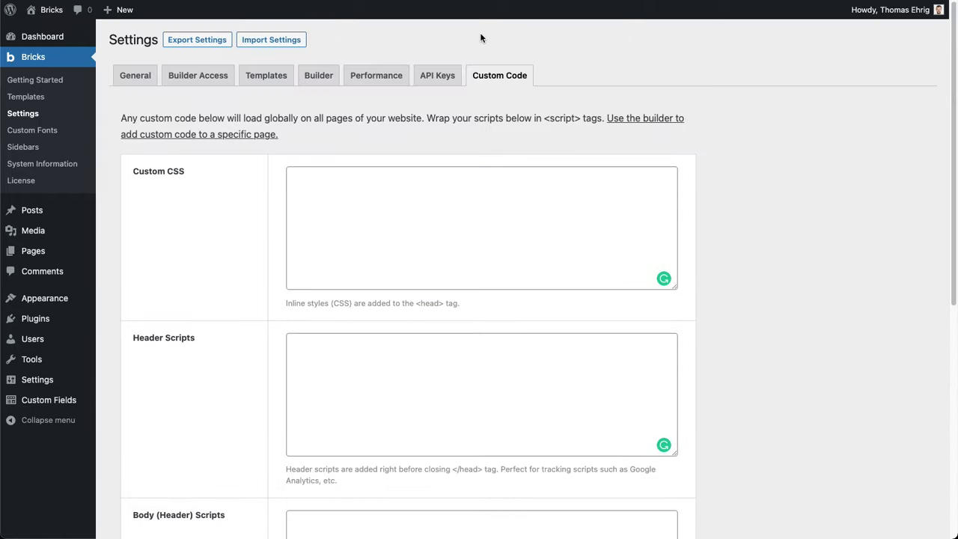
scroll(278, 322, "down", 10)
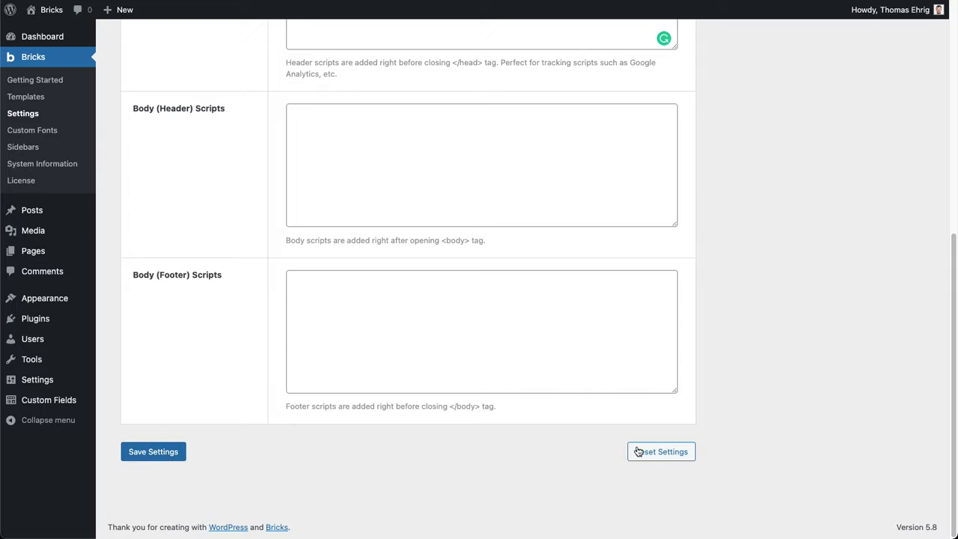
scroll(543, 456, "up", 5)
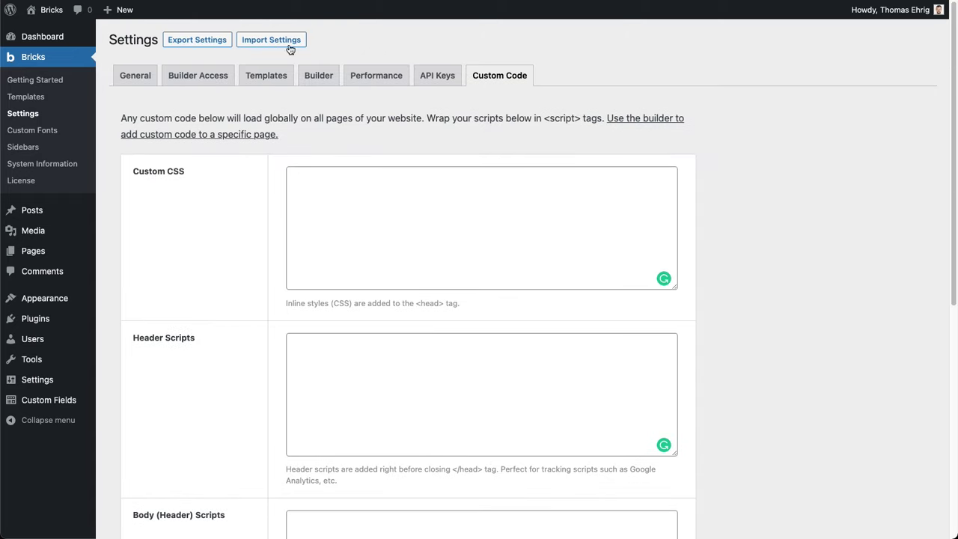
Export the Bricks settings as a JSON file and check the settings import form without importing anything
left_click(213, 42)
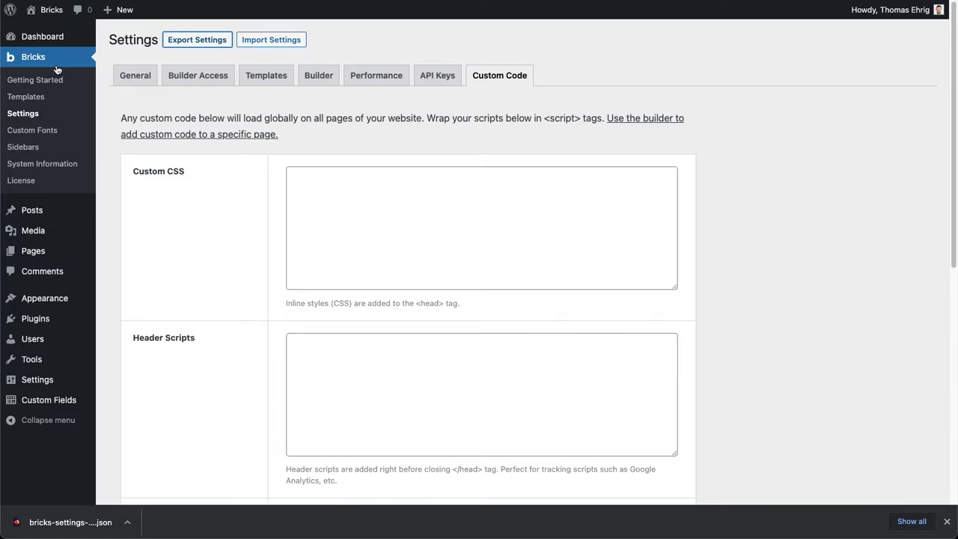
left_click(282, 39)
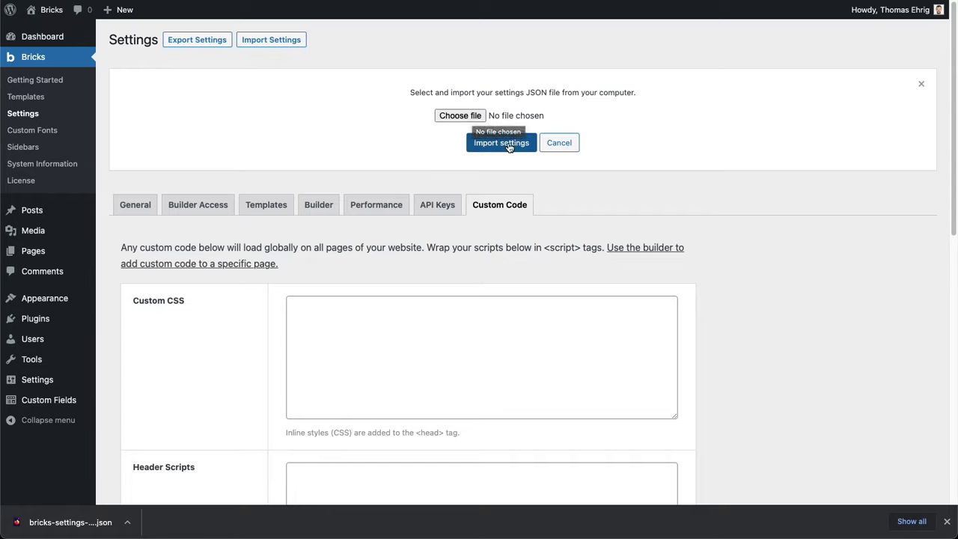
left_click(921, 83)
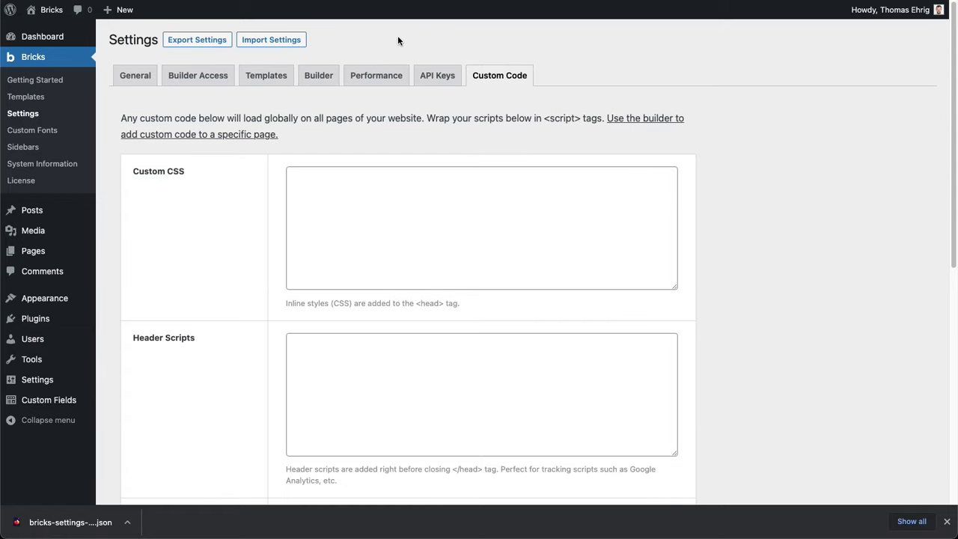
Open the Bricks My Templates page and inspect the template import form, leaving it without importing a file
left_click(25, 97)
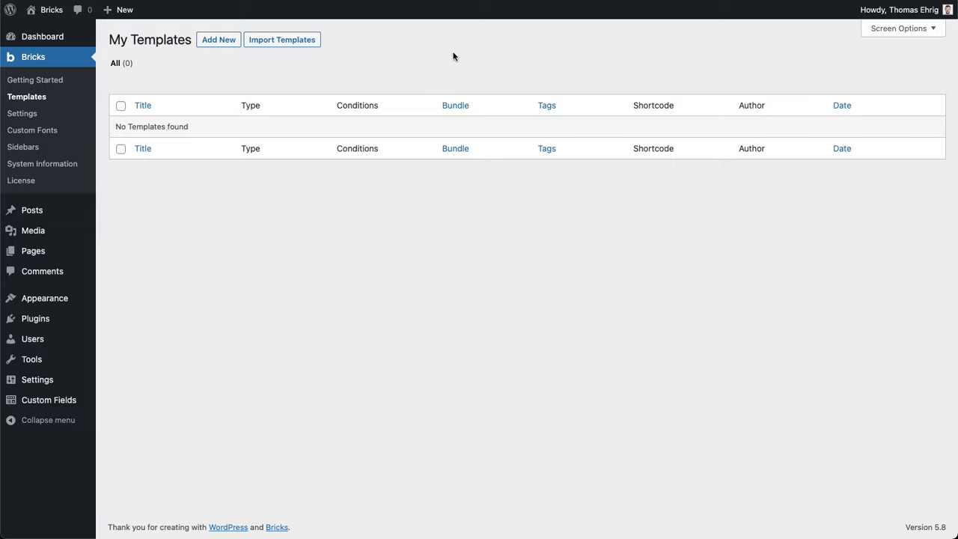
left_click(273, 45)
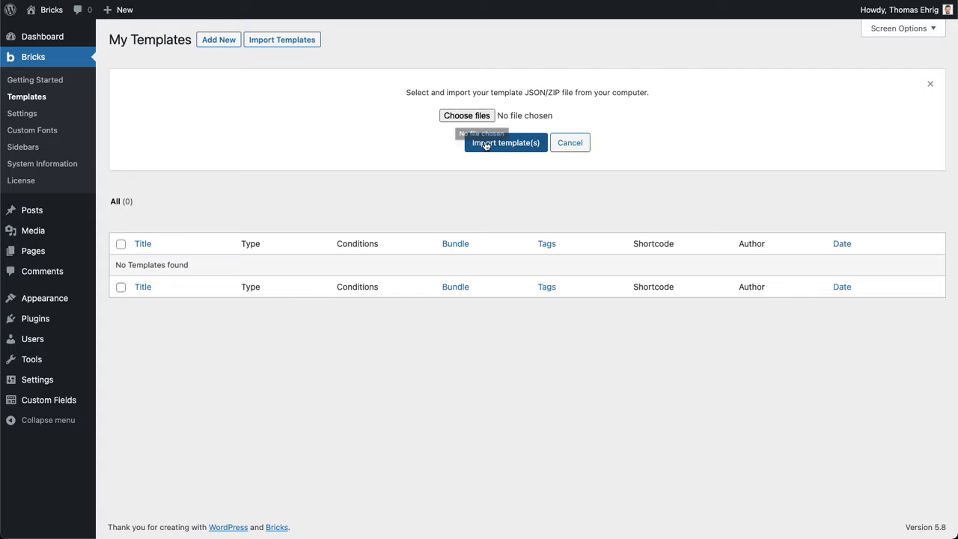
left_click(572, 142)
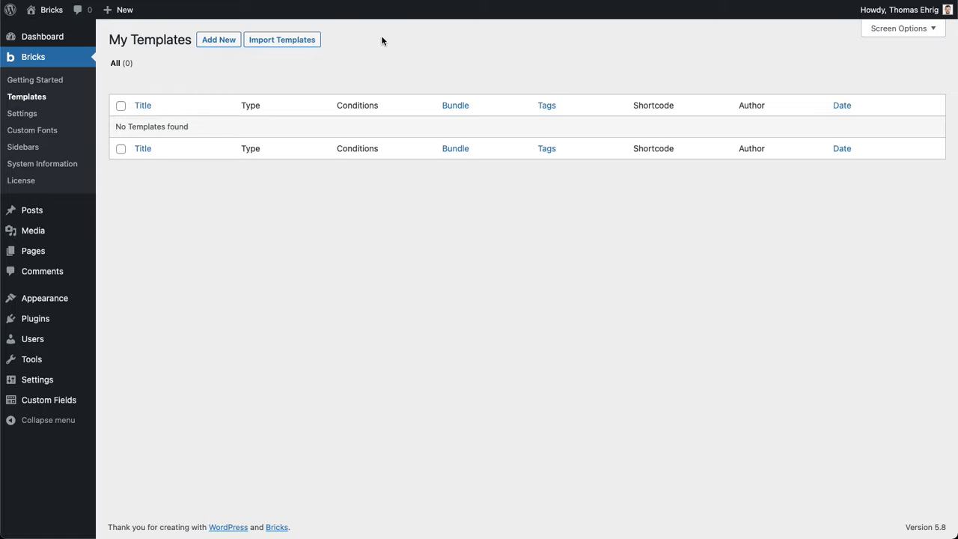
Add a new template titled "Header" and set its template type to Header
left_click(227, 41)
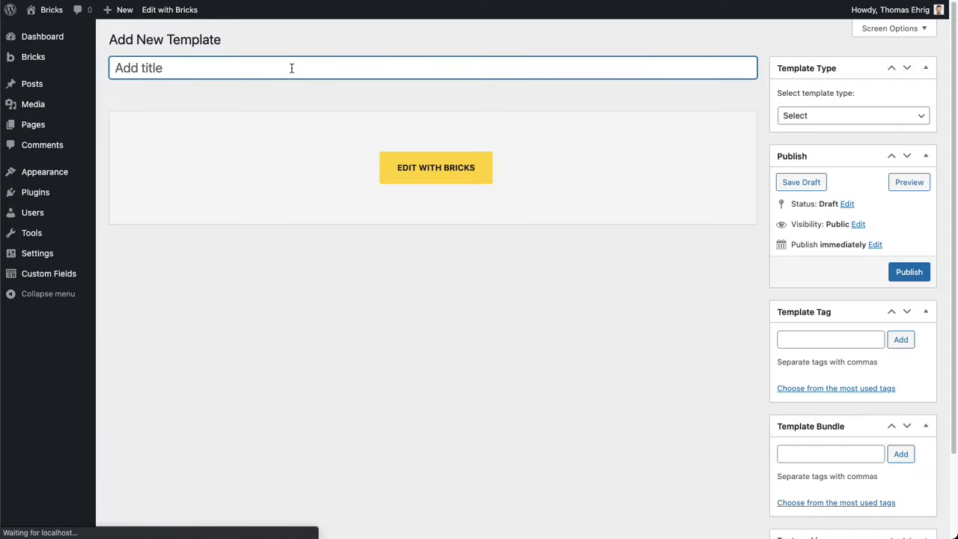
type("Header")
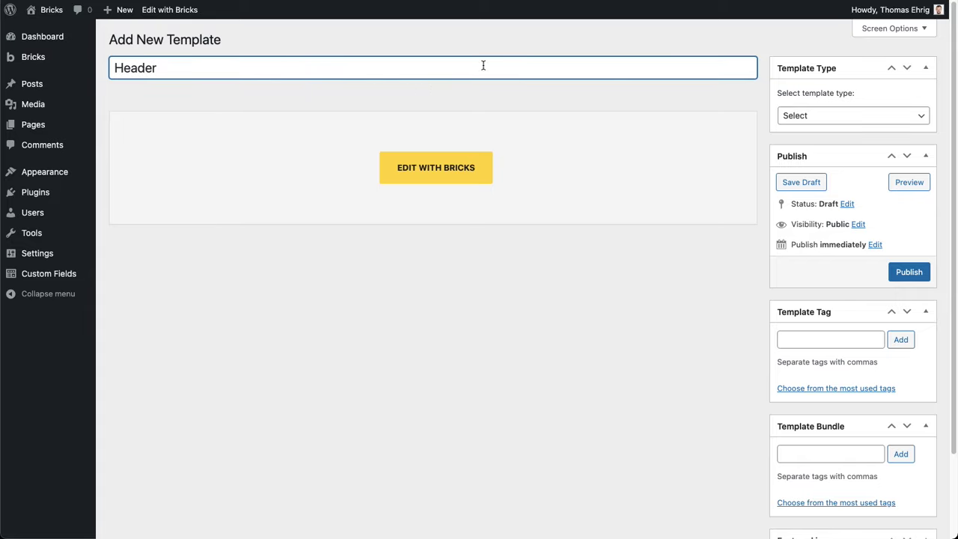
left_click(701, 43)
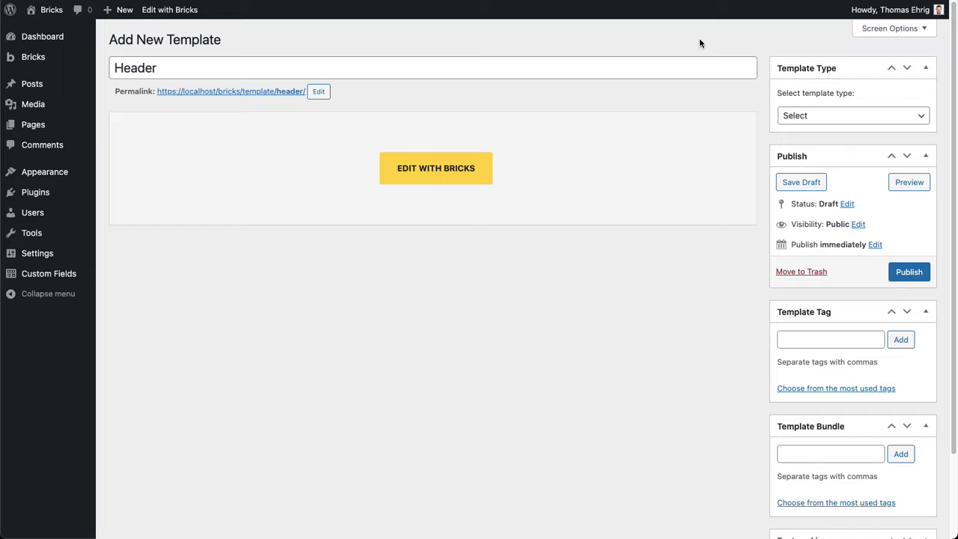
left_click(850, 119)
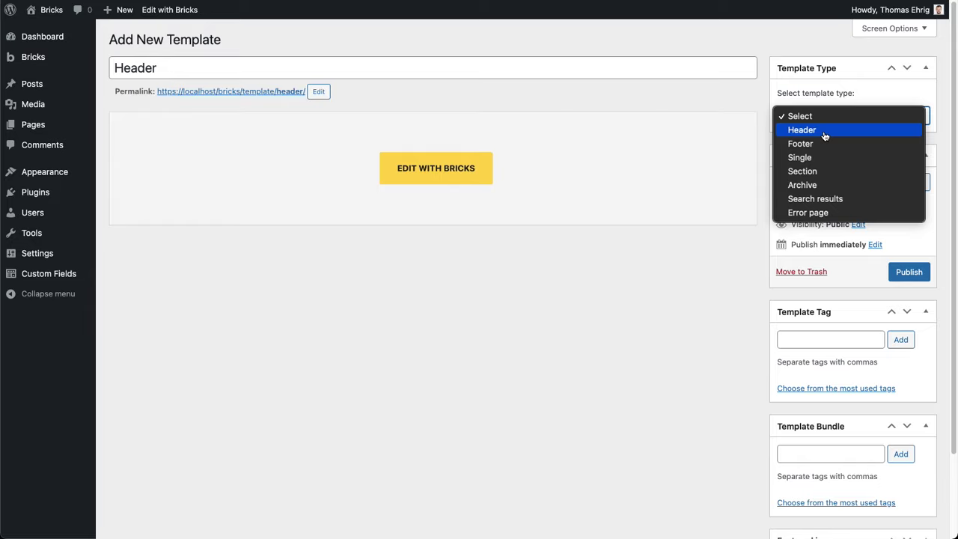
left_click(824, 130)
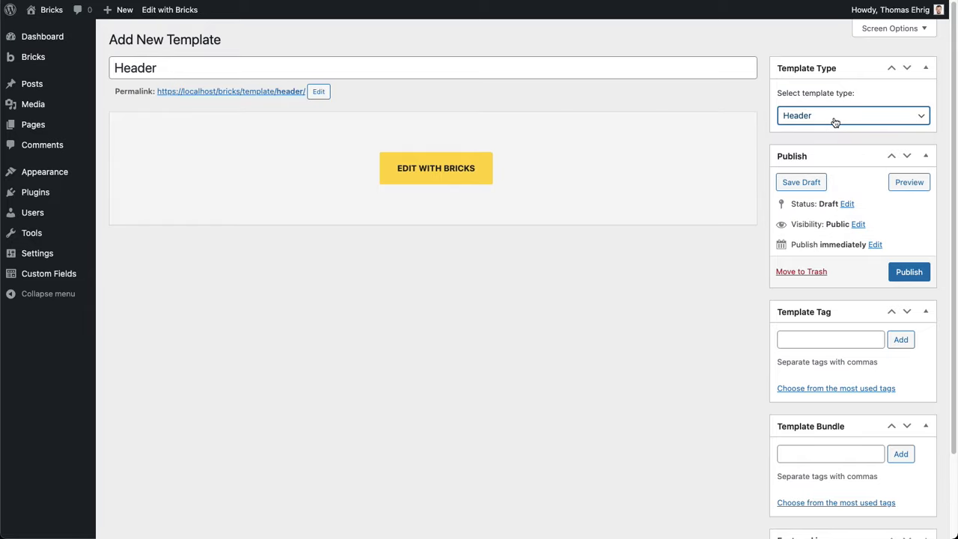
Try the Single template type for the new template and set it back to Header
left_click(832, 120)
left_click(835, 144)
left_click(831, 122)
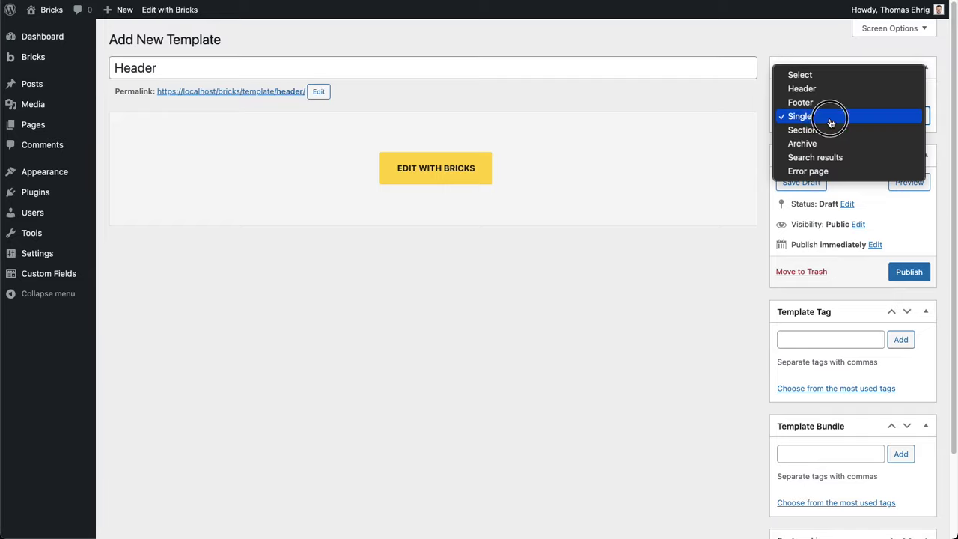
left_click(830, 89)
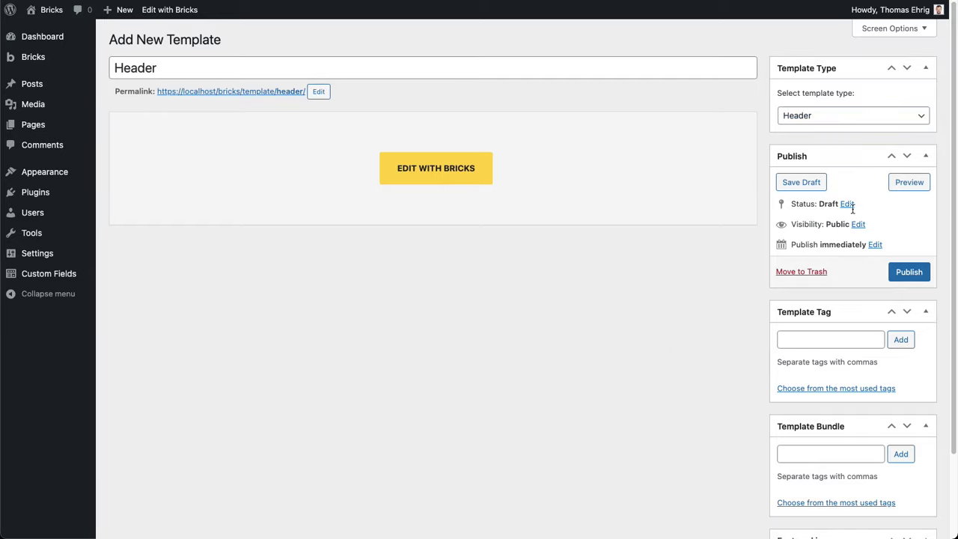
Review the available template types, keeping Header, and look over the template's publish, tag, bundle and featured image options
left_click(828, 119)
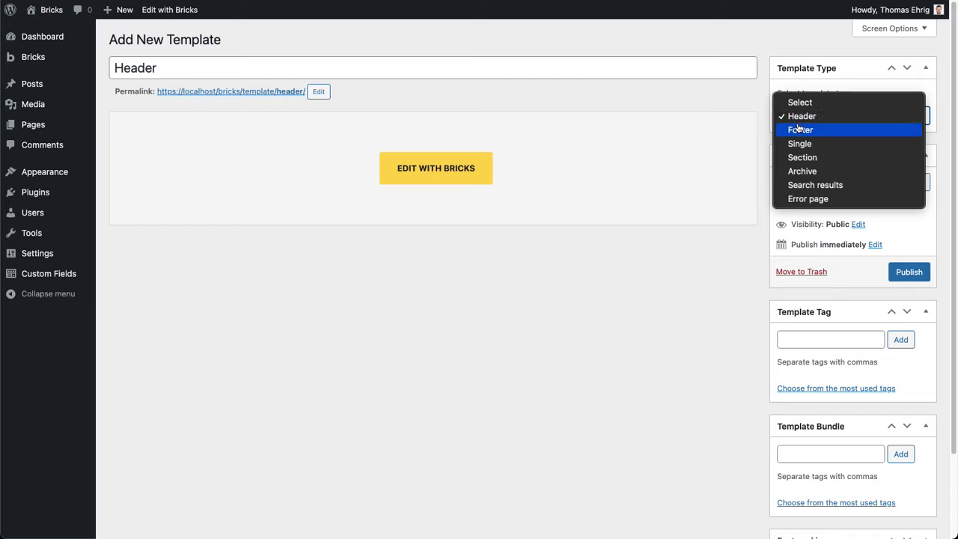
left_click(844, 116)
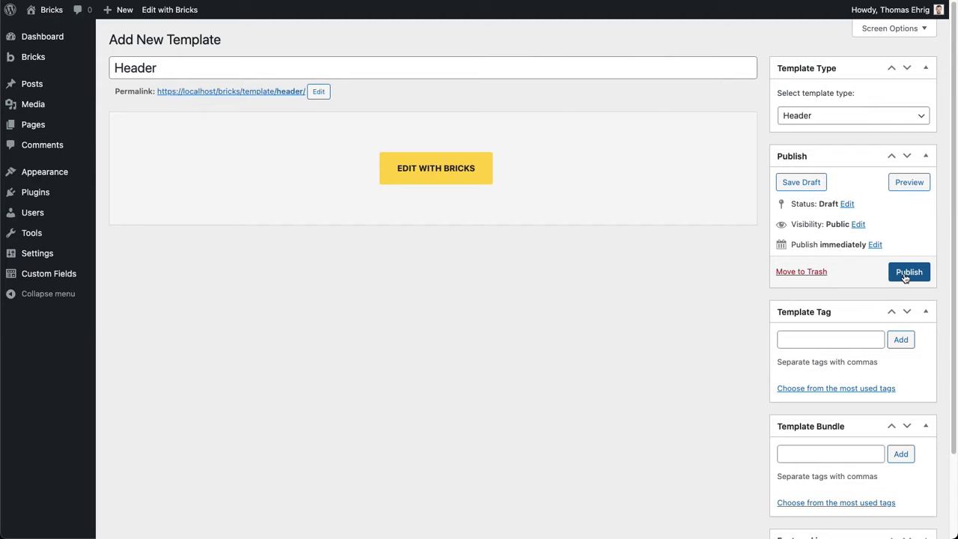
scroll(908, 274, "down", 3)
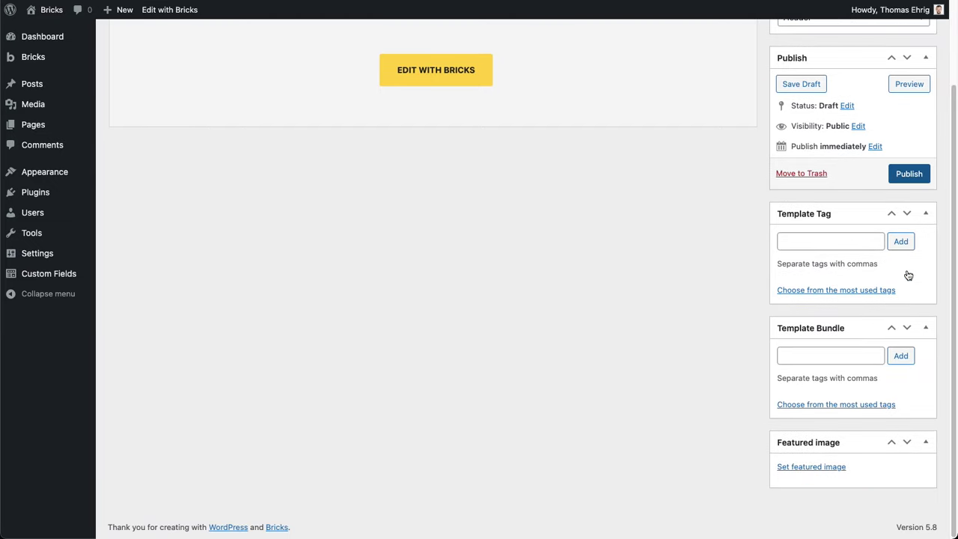
Publish the Header template and open the Bricks templates overview
left_click(914, 176)
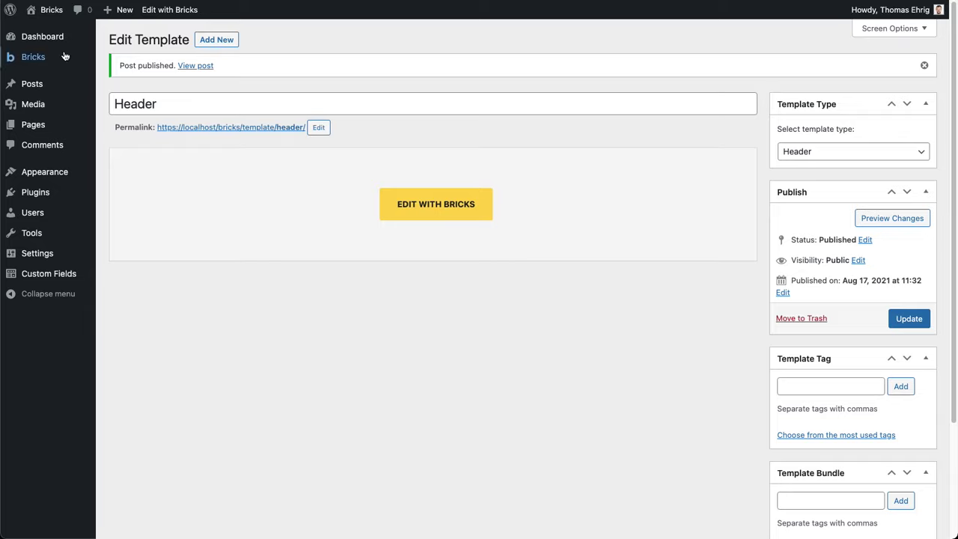
mouse_move(58, 55)
left_click(127, 76)
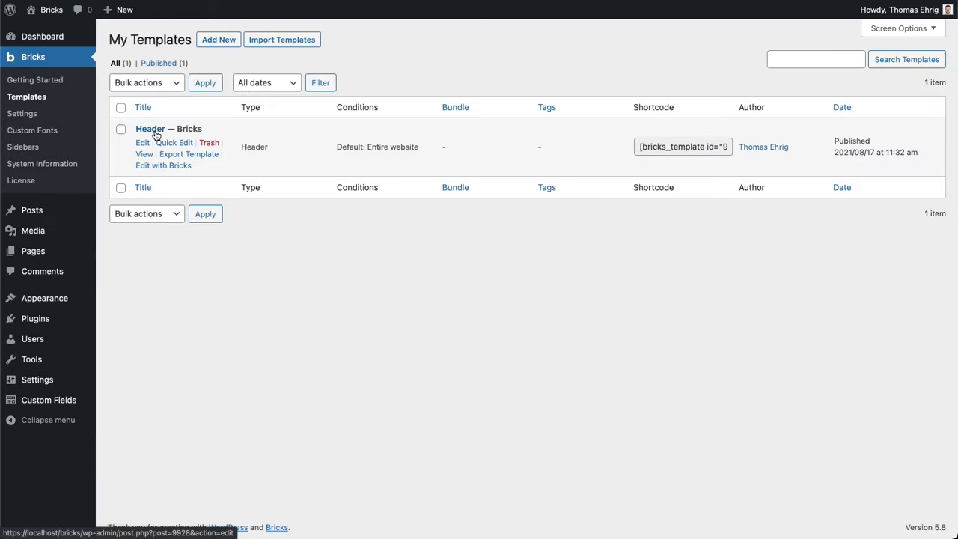
Examine the Header template's type, conditions, shortcode and other columns in the templates list
left_click(268, 148)
left_click_drag(267, 147, 243, 147)
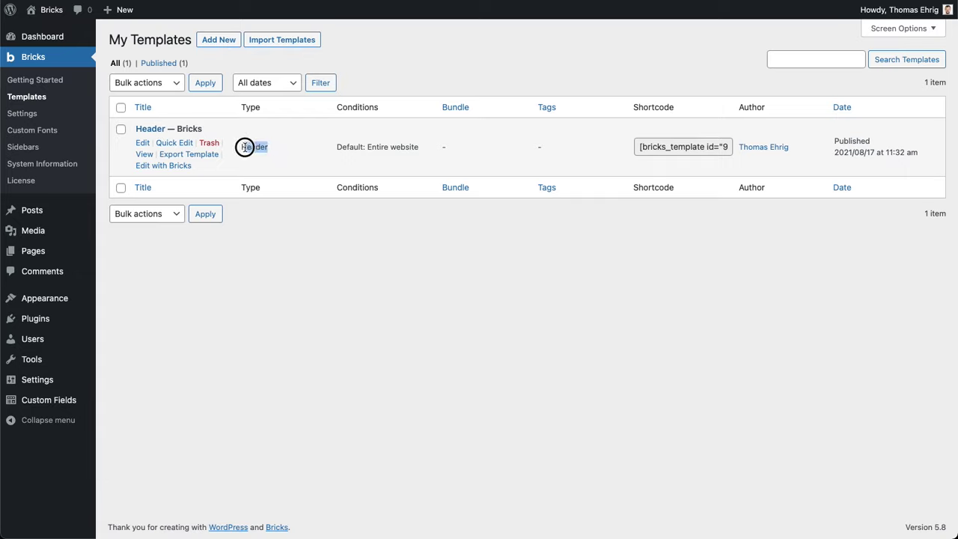
left_click(384, 48)
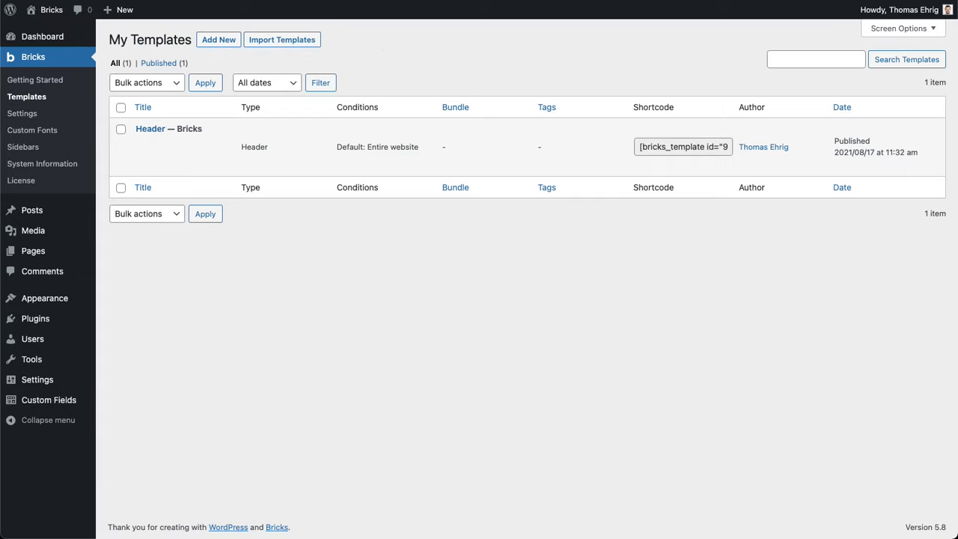
left_click_drag(337, 147, 419, 150)
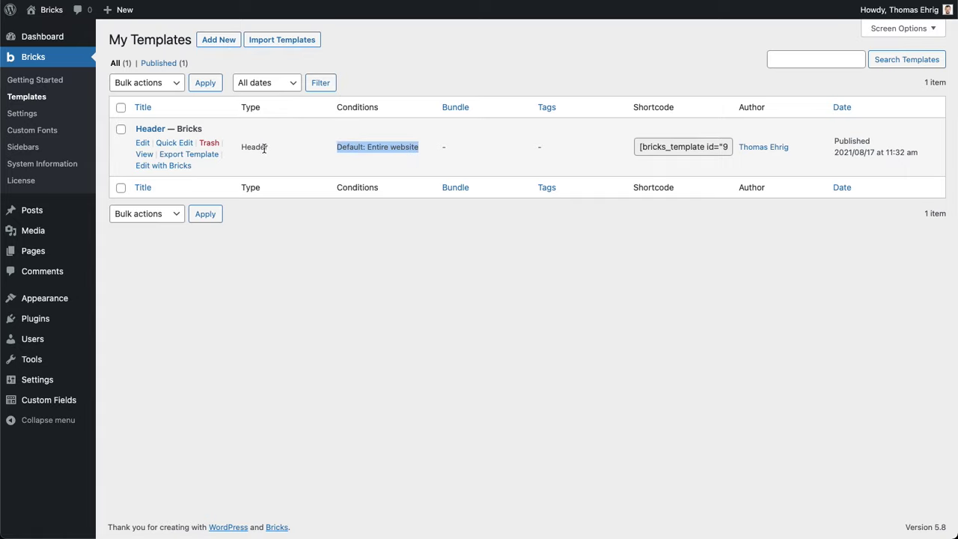
left_click(573, 56)
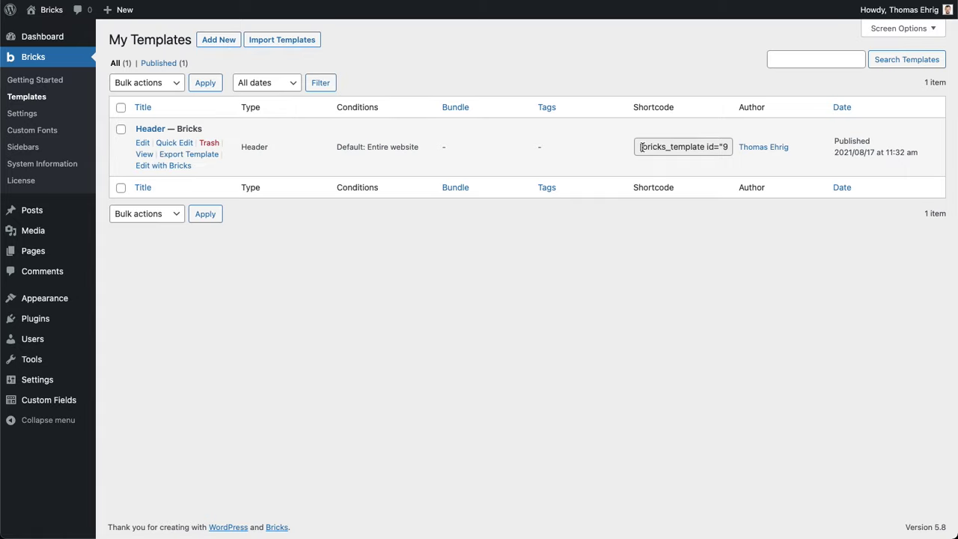
left_click_drag(642, 146, 699, 148)
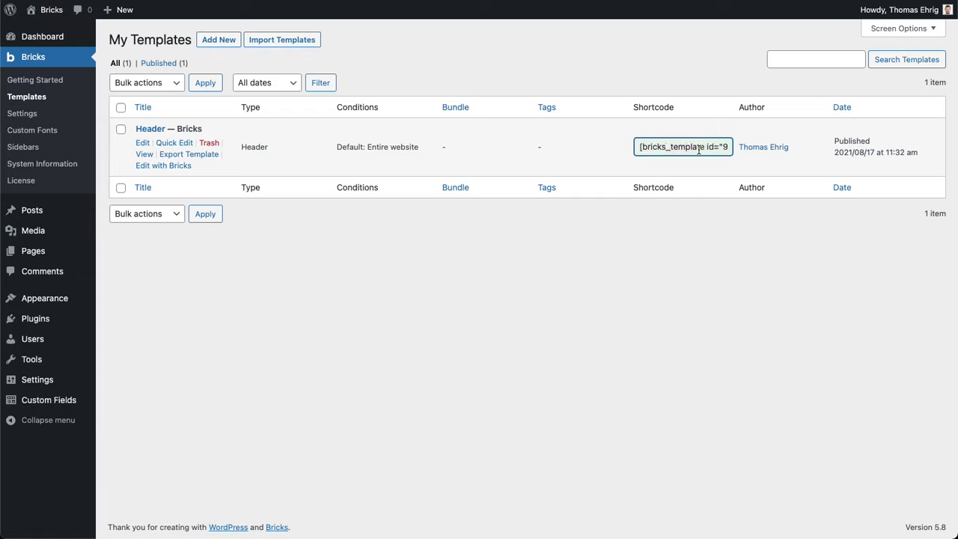
left_click(618, 66)
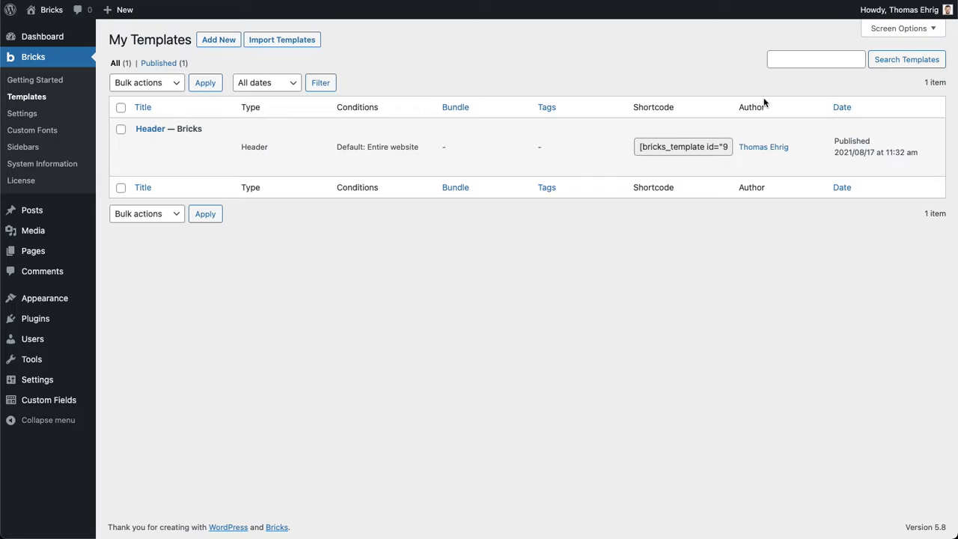
left_click(497, 58)
Open the list of all pages and check which ones carry the Bricks label, such as Blog, Cart and Shop
left_click(44, 252)
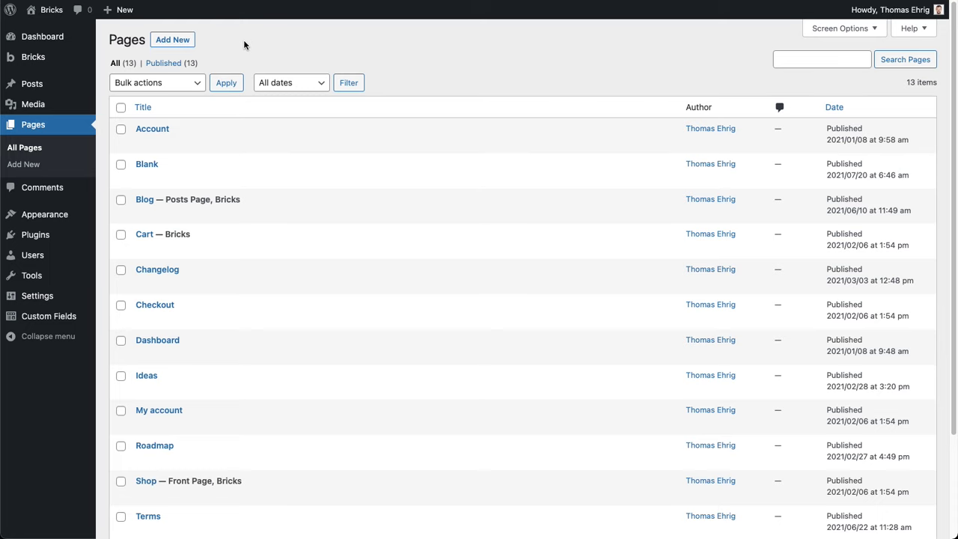
scroll(316, 88, "down", 1)
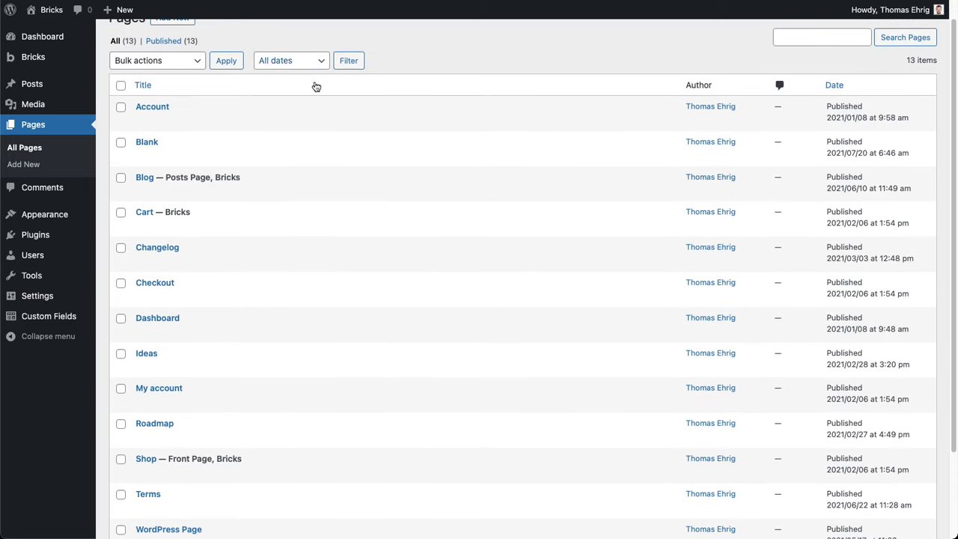
double_click(234, 178)
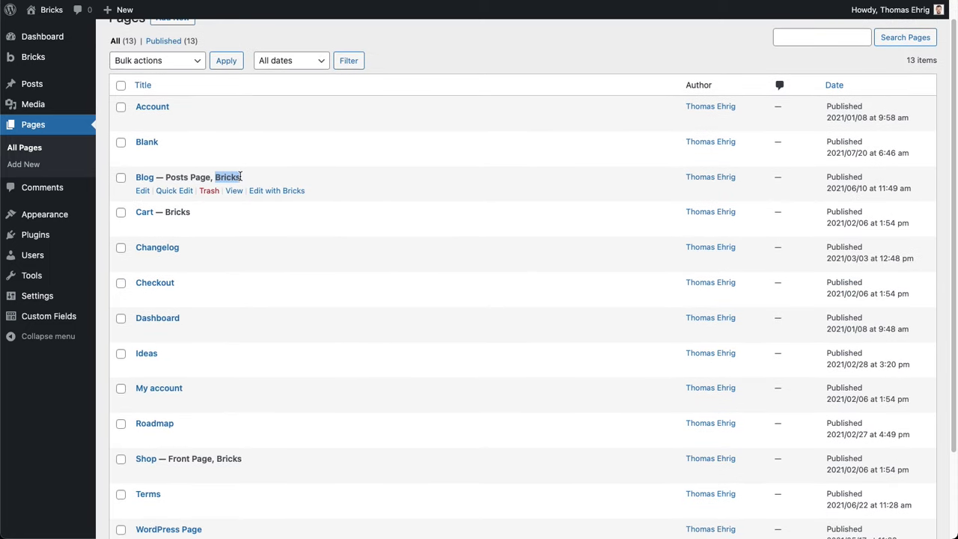
left_click(247, 179)
left_click_drag(215, 177, 236, 177)
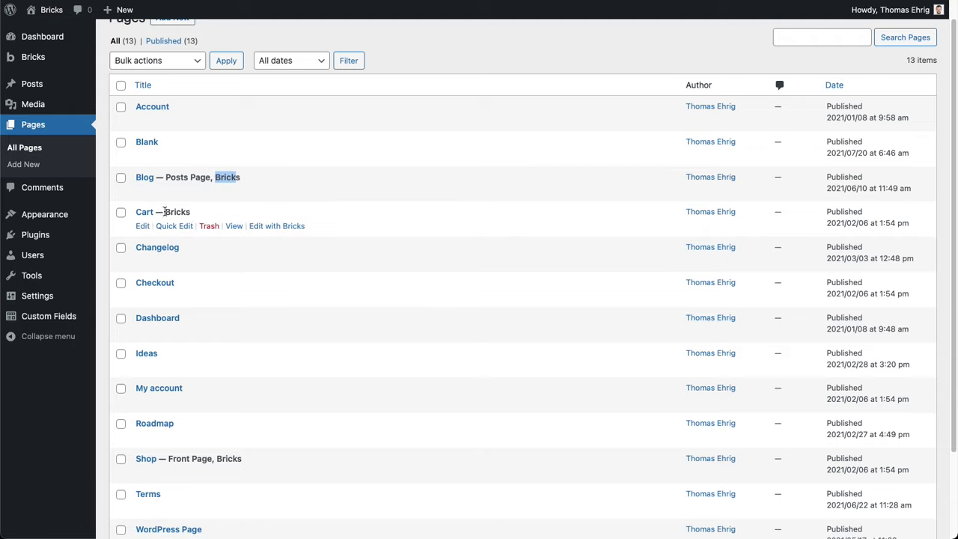
left_click_drag(166, 212, 191, 213)
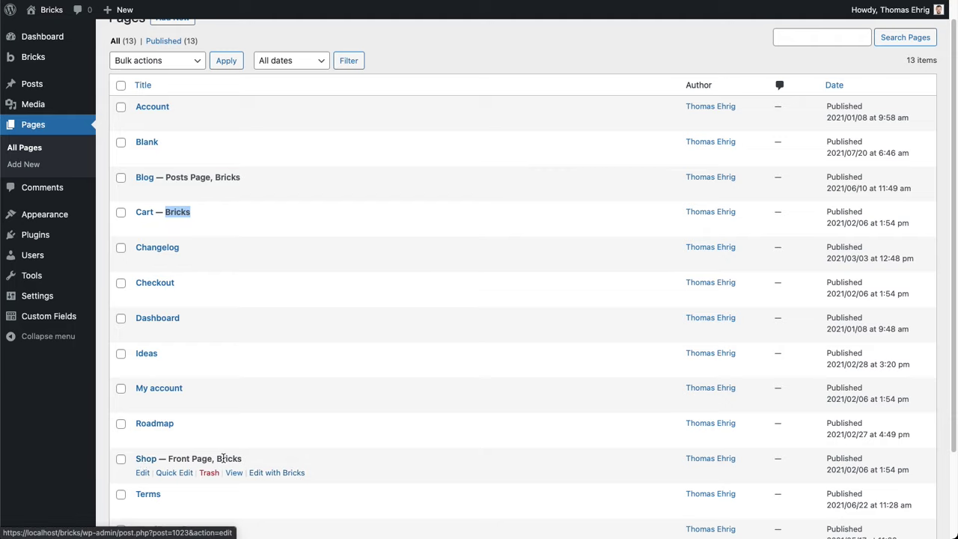
left_click_drag(217, 459, 240, 459)
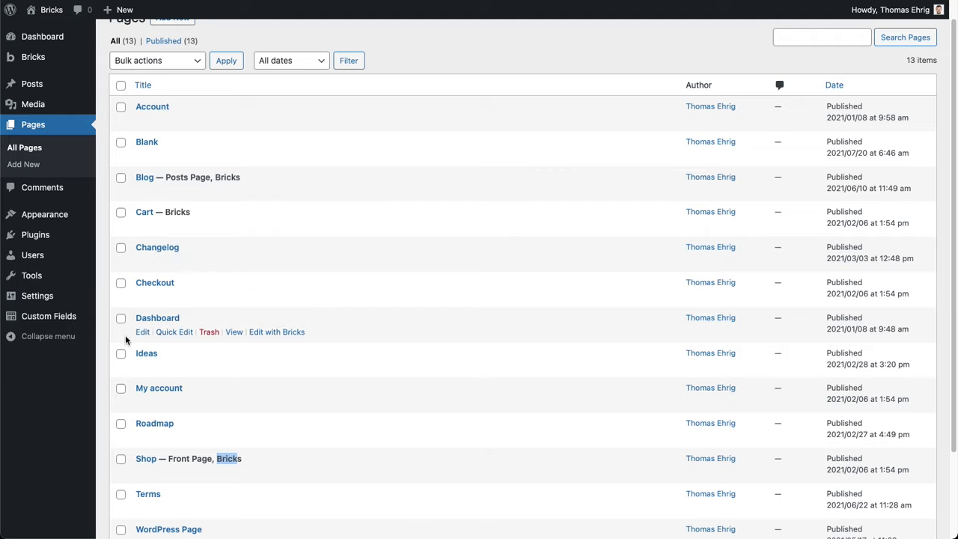
left_click(409, 49)
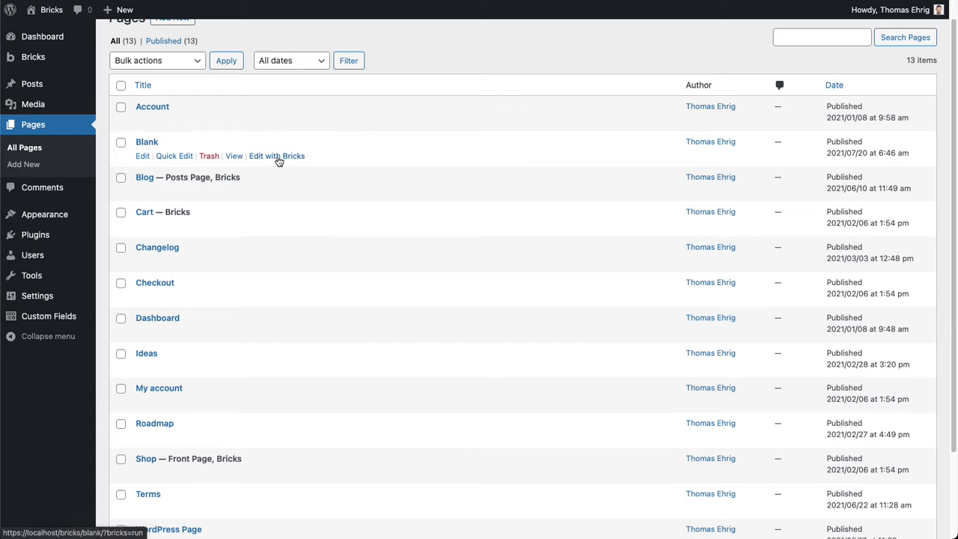
Open the Blank page in the WordPress editor and launch it in the Bricks builder
left_click(147, 143)
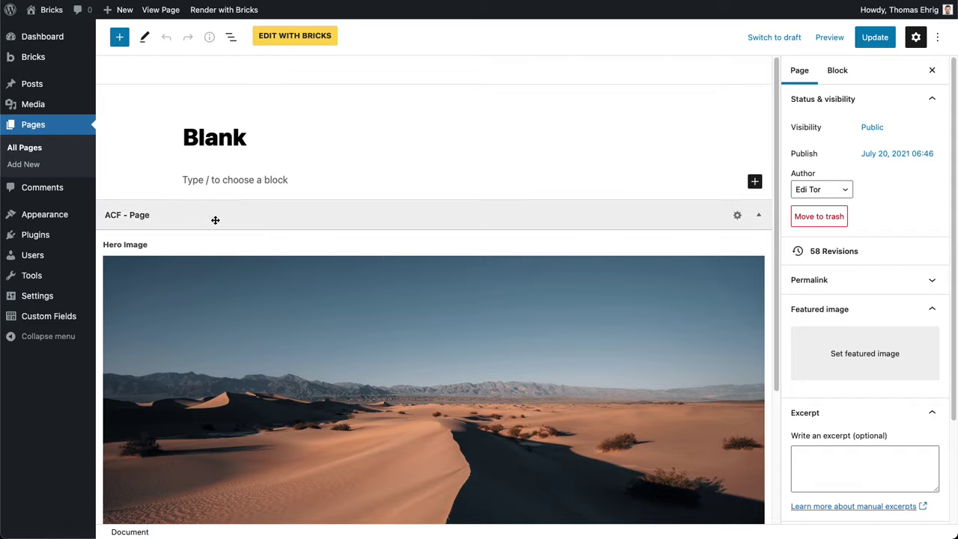
mouse_move(53, 318)
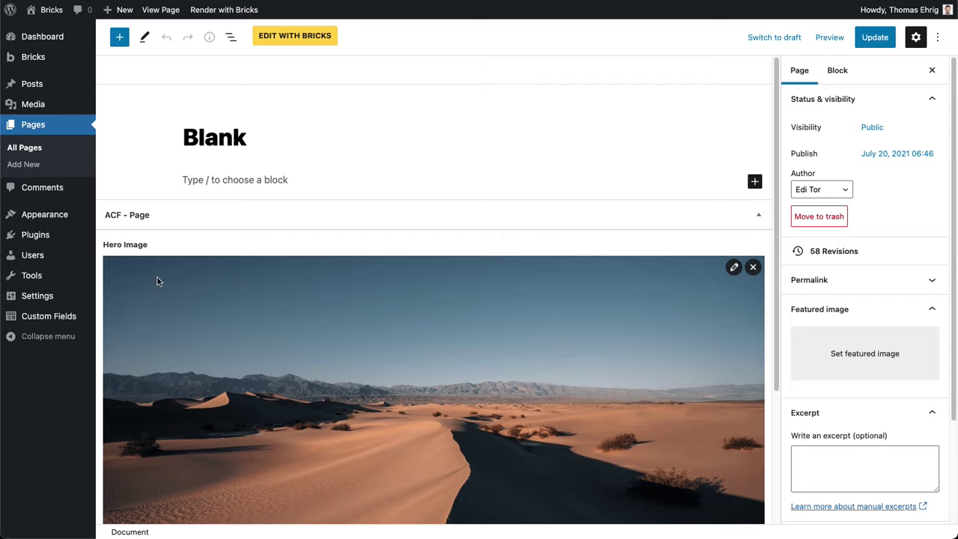
scroll(474, 327, "down", 1)
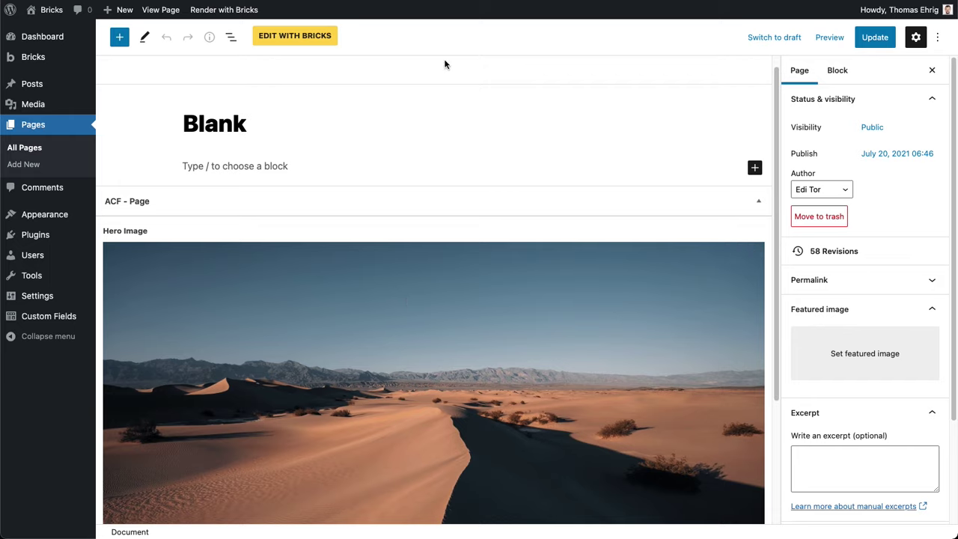
left_click(299, 37)
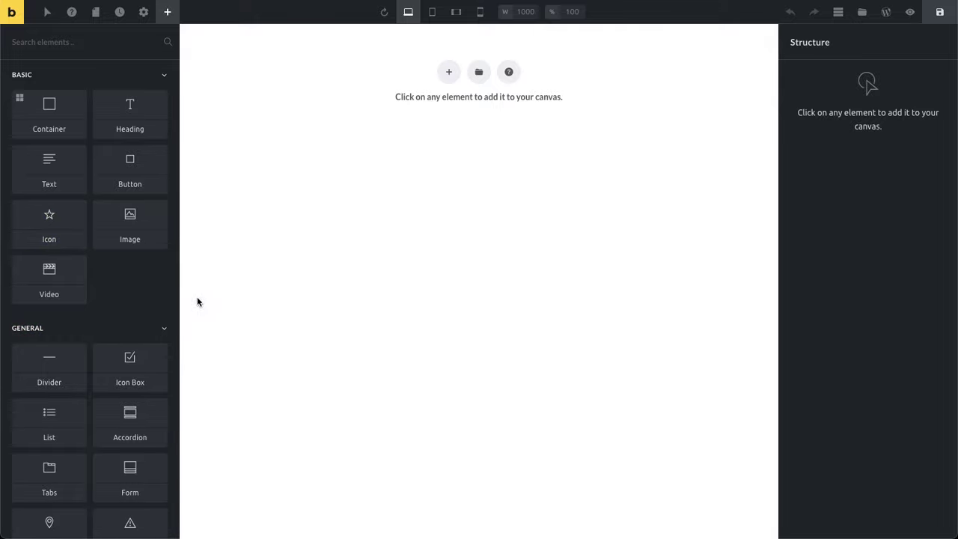
Try collapsing and restoring the builder's elements panel, and hide and show the Structure panel
mouse_move(179, 238)
mouse_move(177, 256)
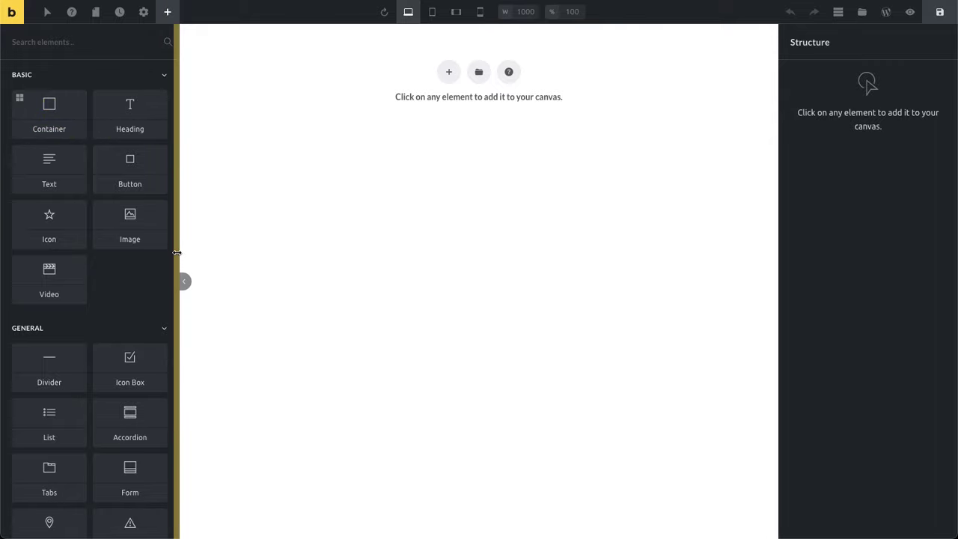
mouse_move(176, 253)
left_mouse_down()
mouse_move(277, 251)
mouse_move(178, 251)
left_mouse_up()
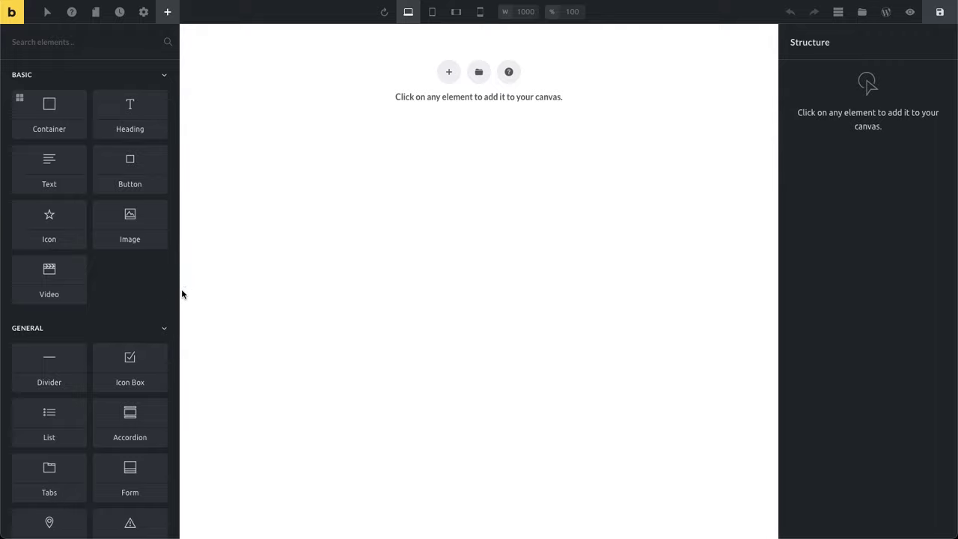
left_click(185, 283)
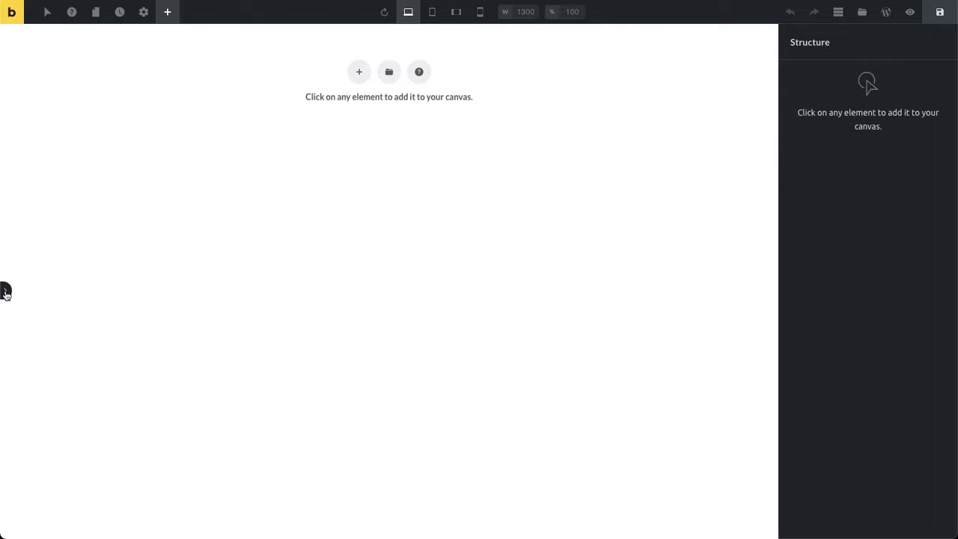
left_click(6, 292)
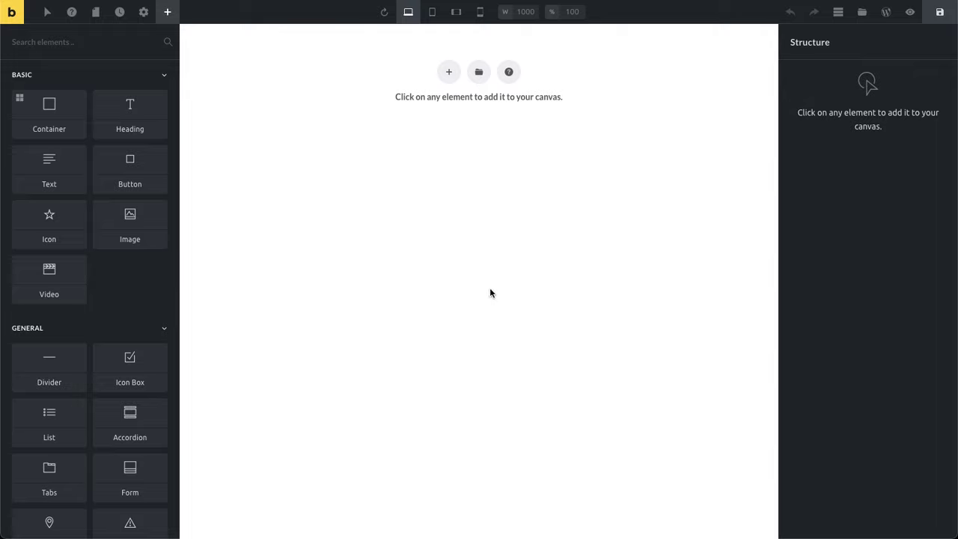
left_click(838, 13)
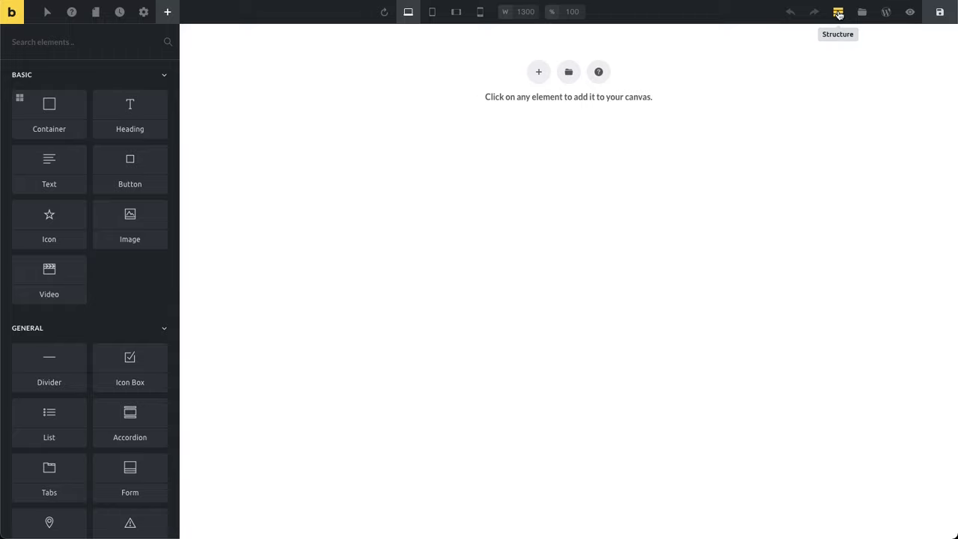
left_click(838, 13)
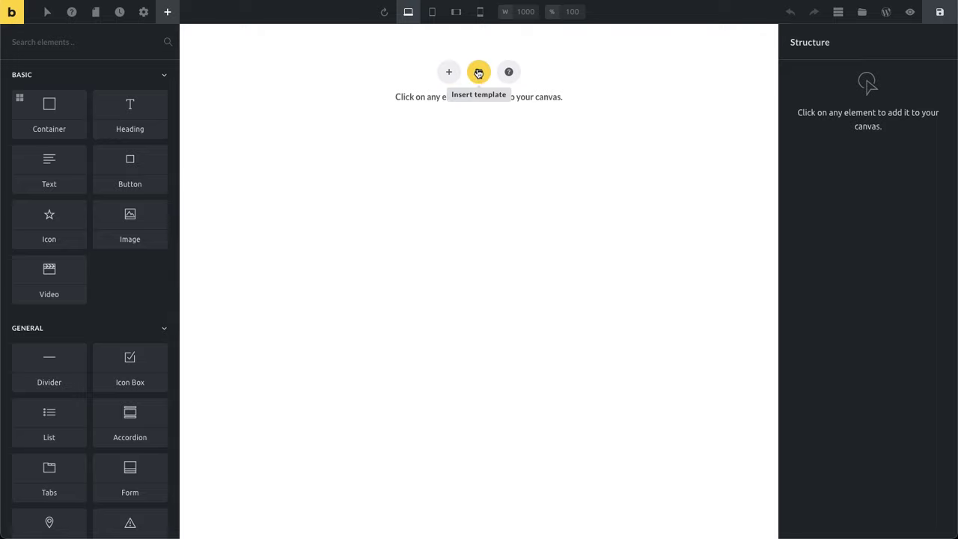
Open the template library from the builder and browse the community templates
left_click(862, 15)
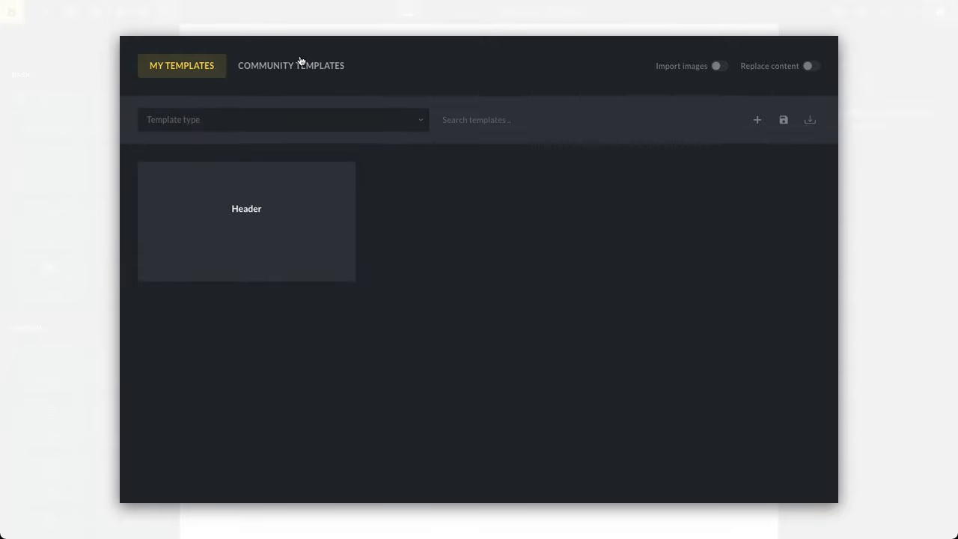
mouse_move(277, 199)
left_click(304, 67)
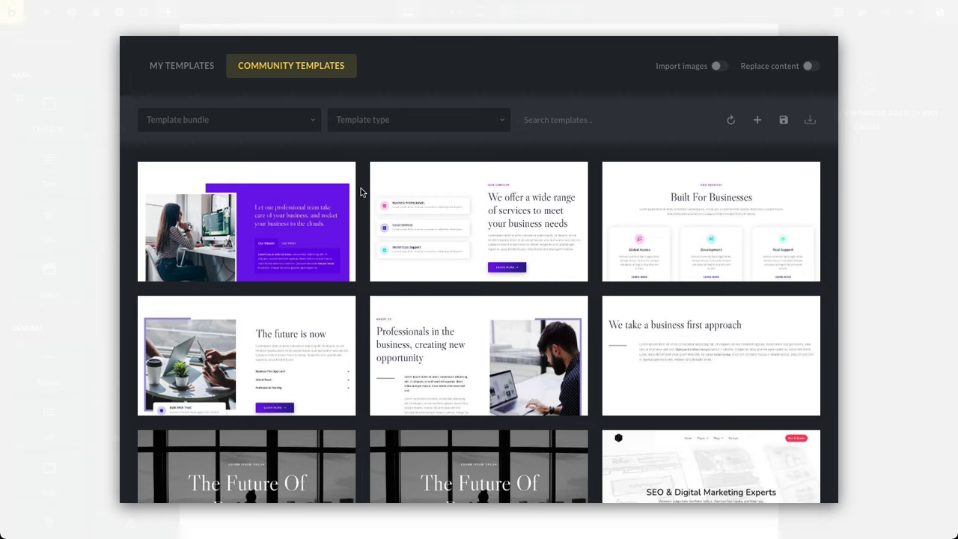
scroll(360, 192, "down", 3)
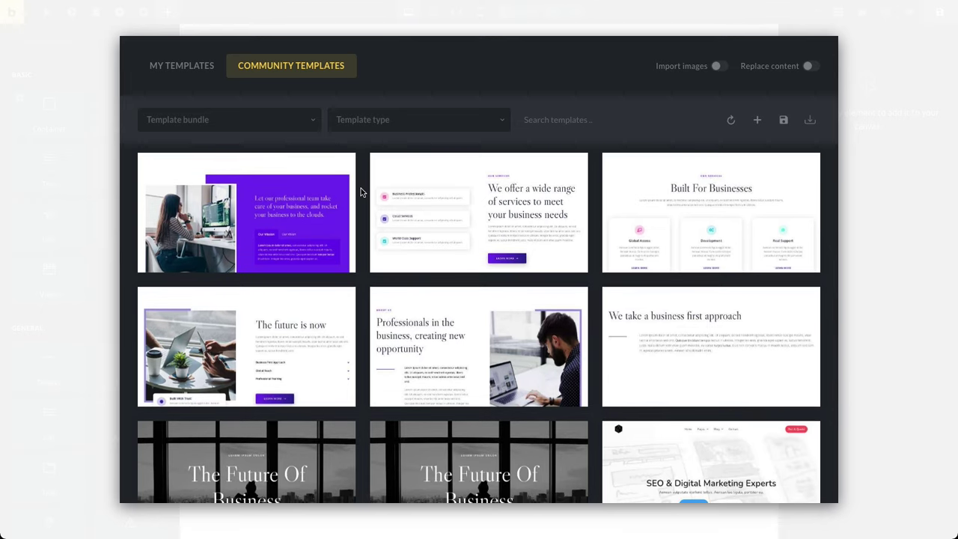
scroll(360, 193, "down", 1)
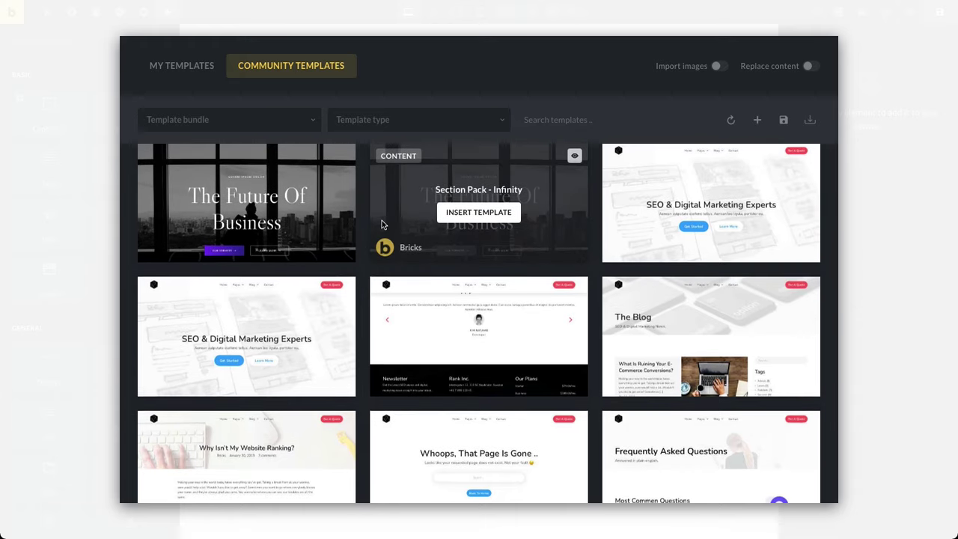
scroll(380, 220, "up", 1)
scroll(366, 292, "up", 3)
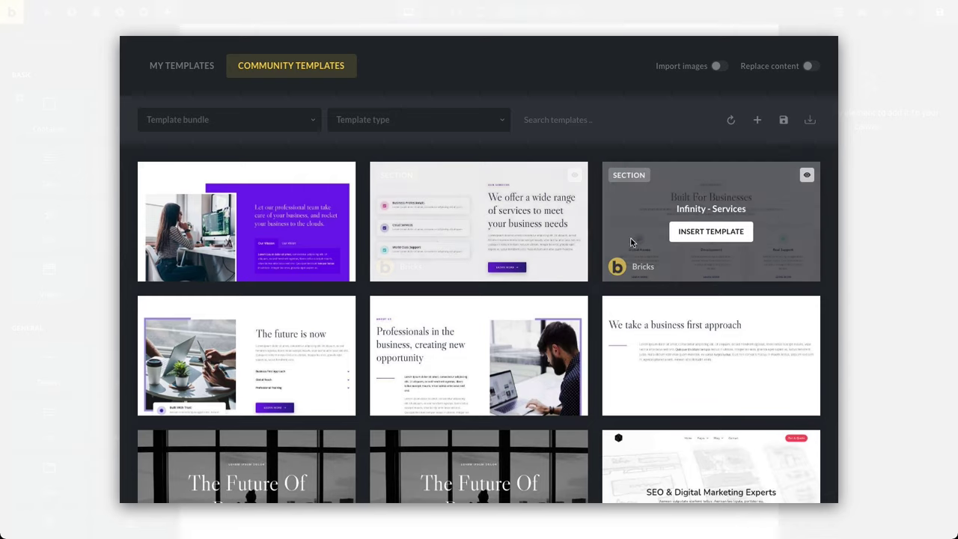
mouse_move(693, 239)
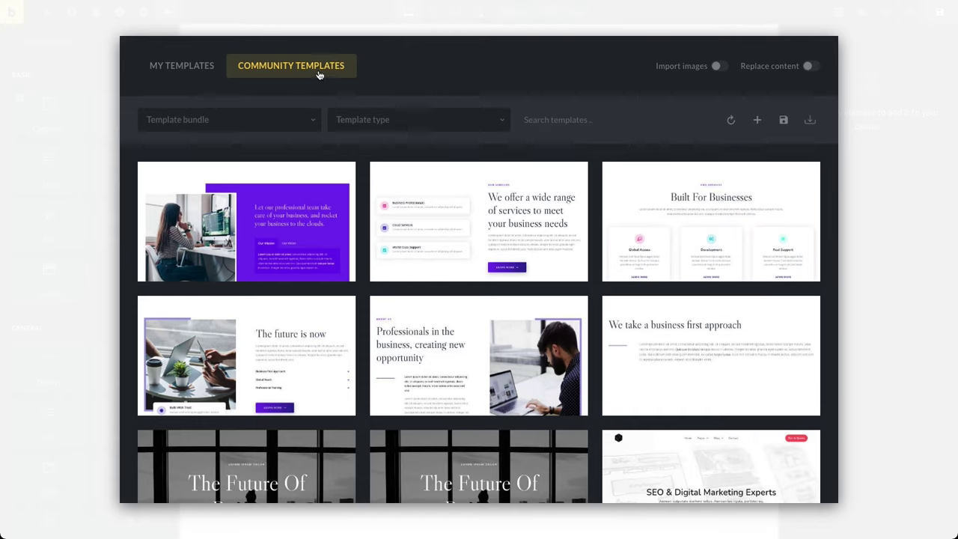
Filter the community templates by the Section type and preview the "Infinity - Services" template
left_click(419, 122)
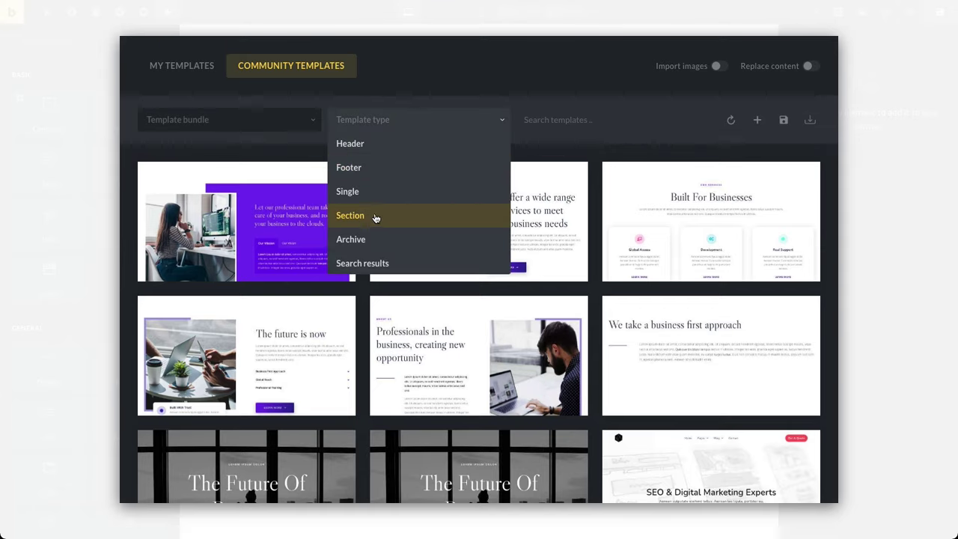
left_click(376, 217)
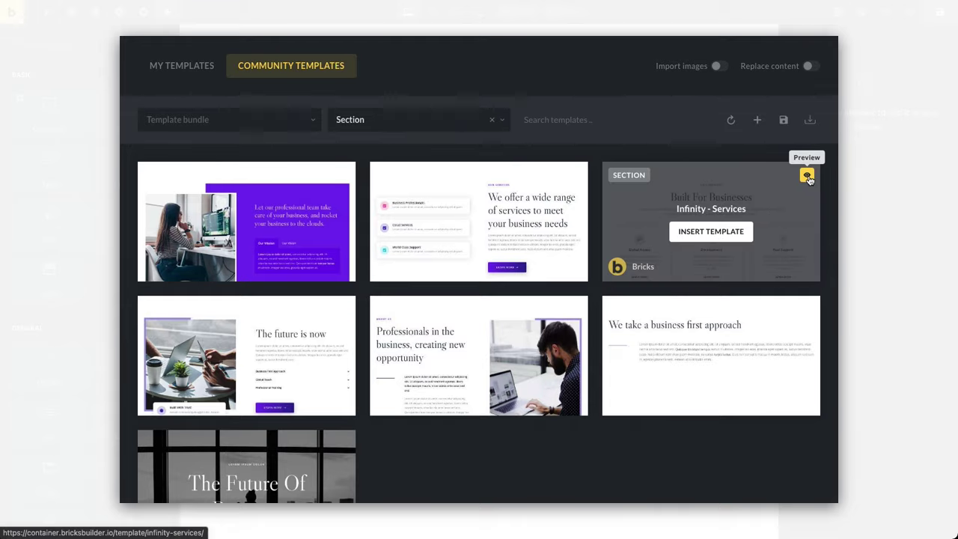
left_click(807, 176)
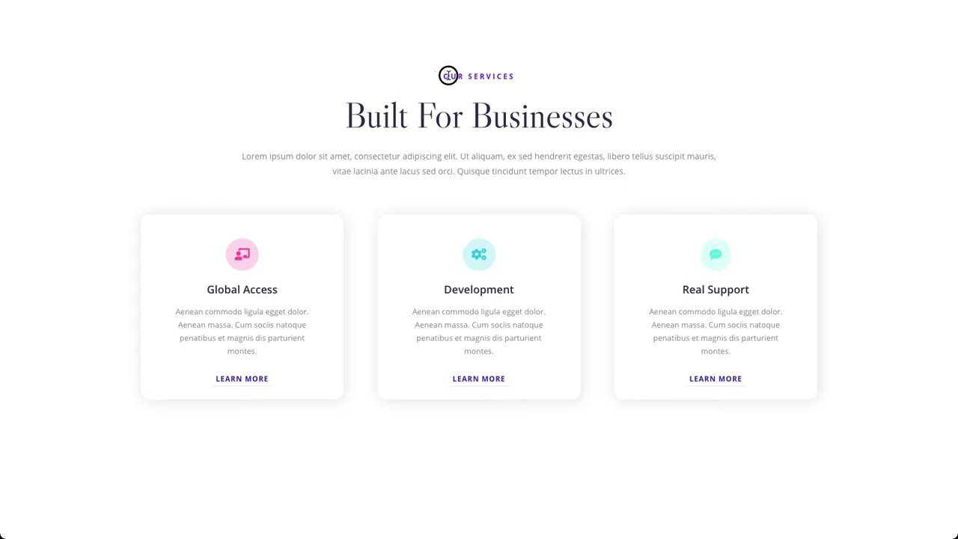
left_click_drag(449, 74, 514, 75)
left_click_drag(369, 113, 573, 116)
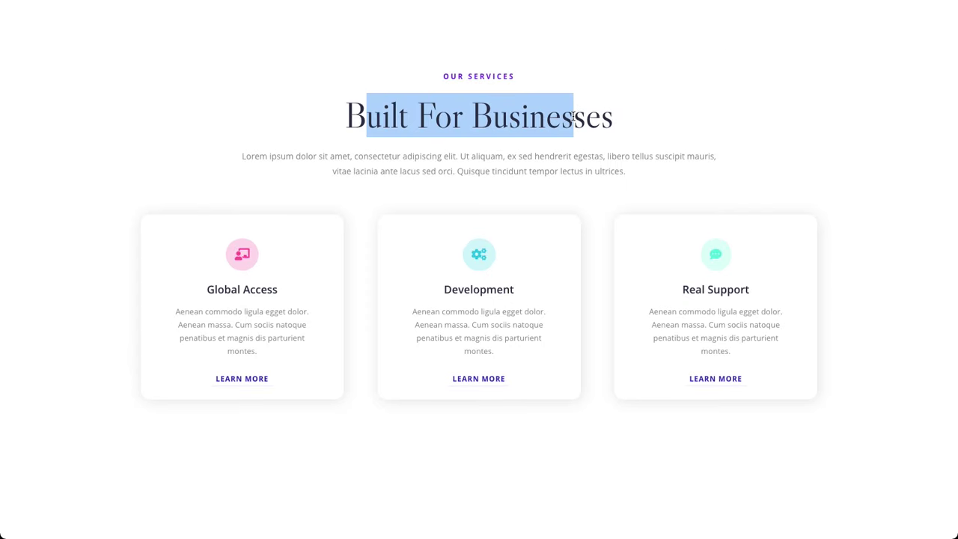
Try switching image import on and back off for the community section templates
left_click(351, 155)
left_click_drag(351, 155, 504, 183)
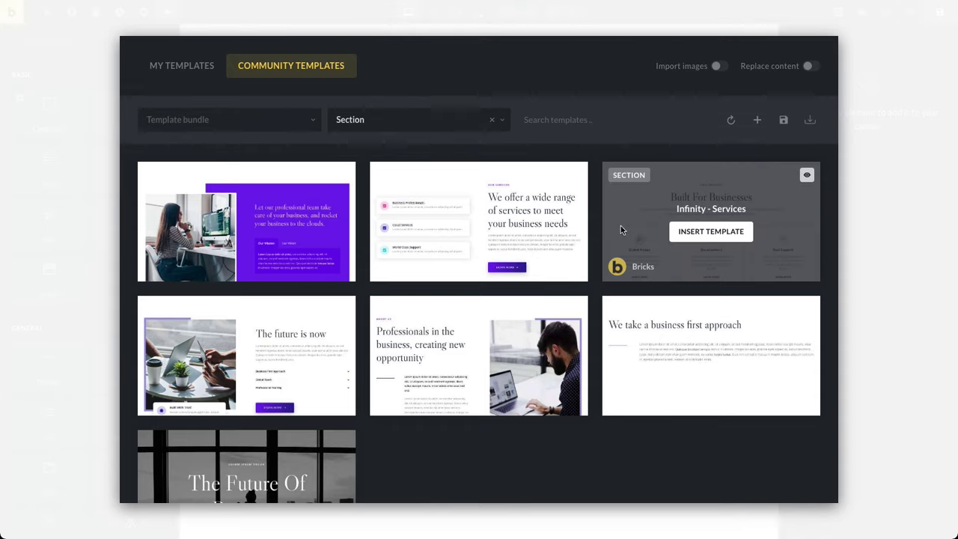
mouse_move(511, 232)
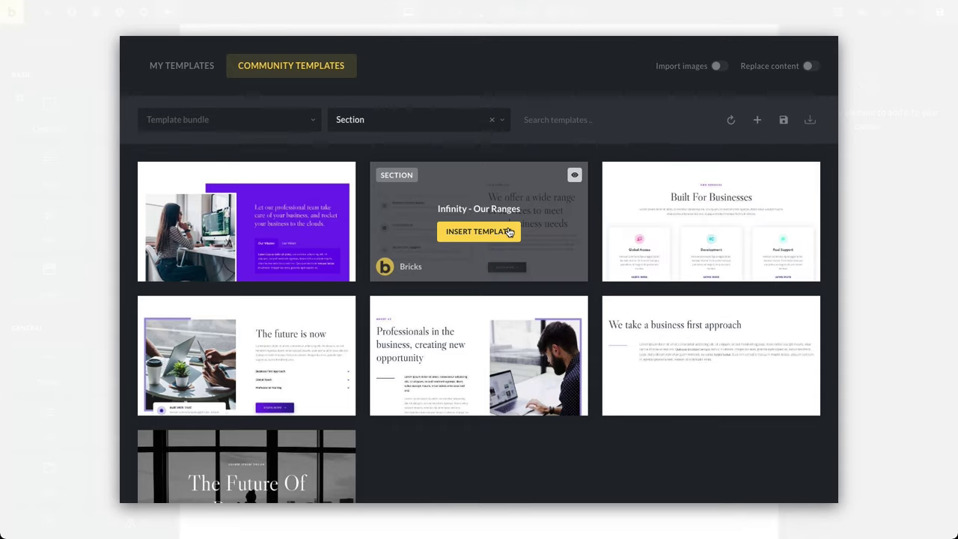
left_click(671, 69)
mouse_move(299, 233)
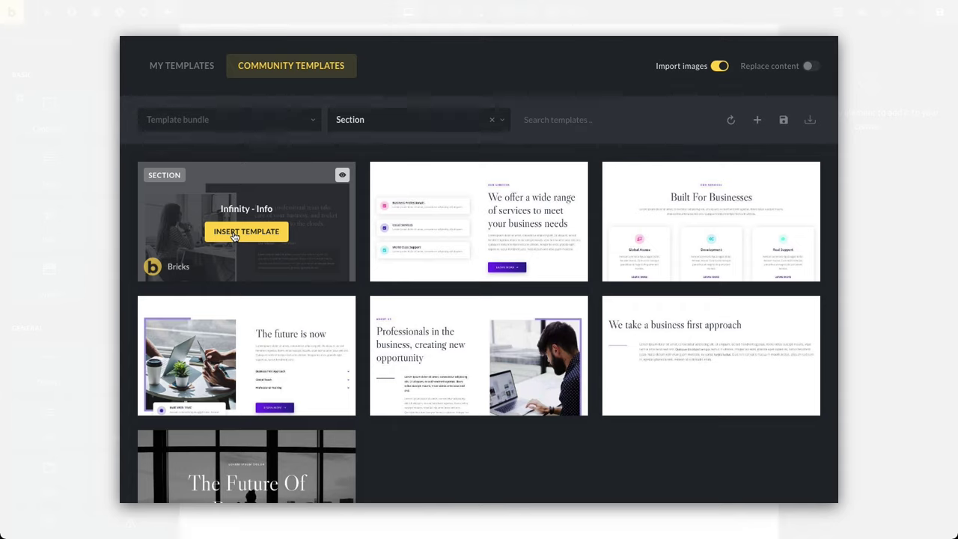
left_click(707, 67)
Insert the "Infinity - Services" community template into the page, then collapse the structure tree and select the Services container
mouse_move(723, 247)
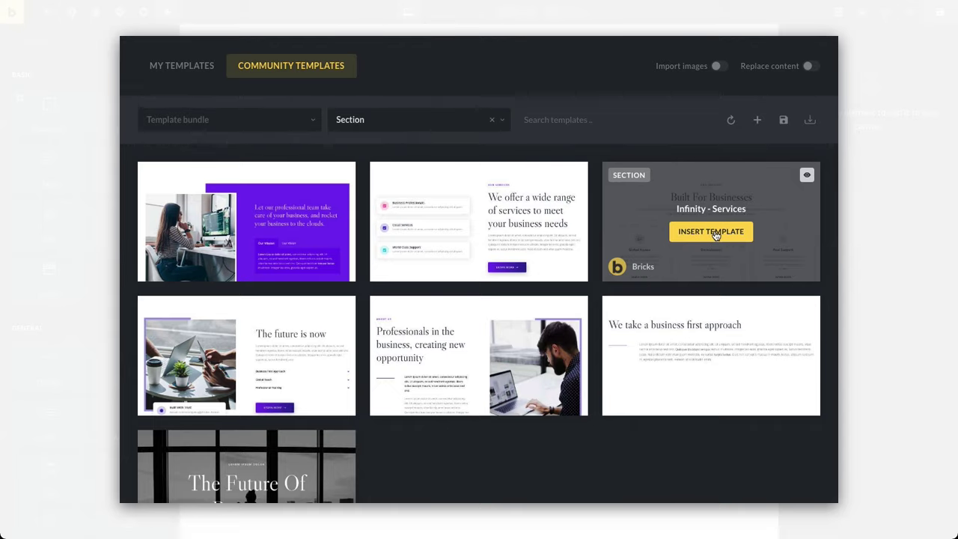
left_click(714, 233)
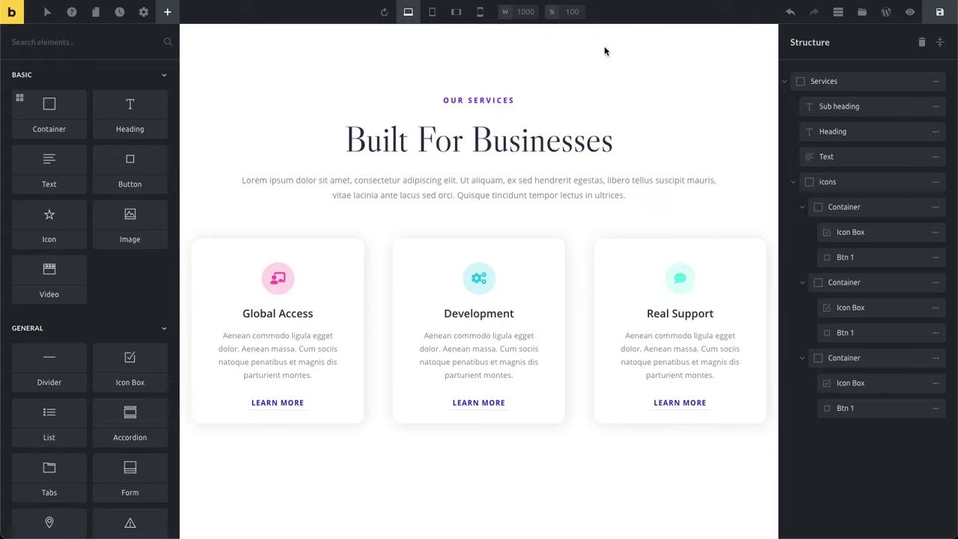
left_click(939, 42)
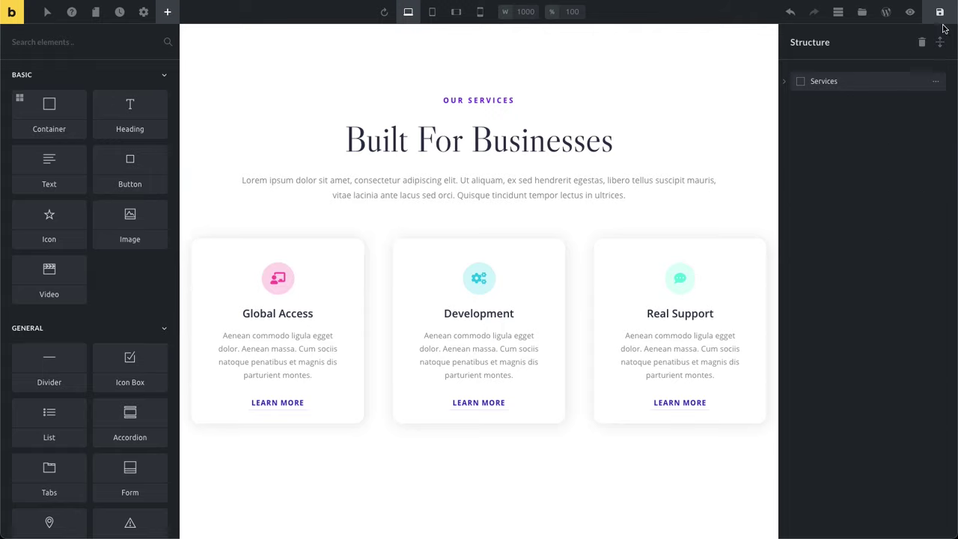
left_click(862, 80)
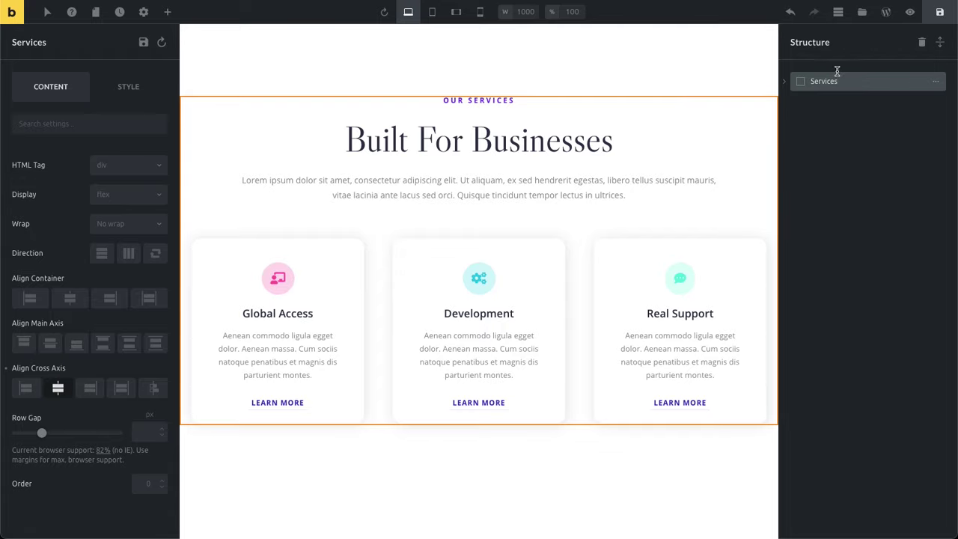
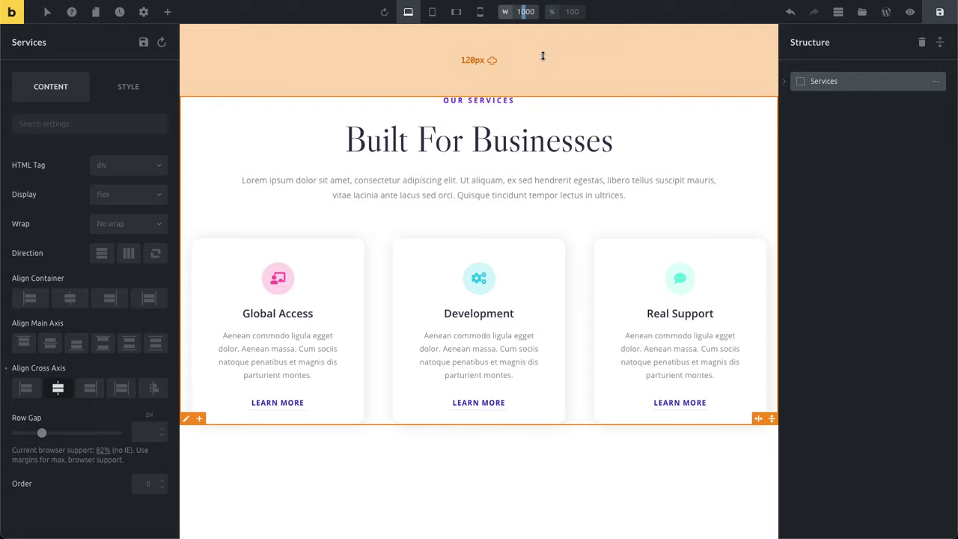
Try desktop canvas widths of 1200 and 1400
type("2")
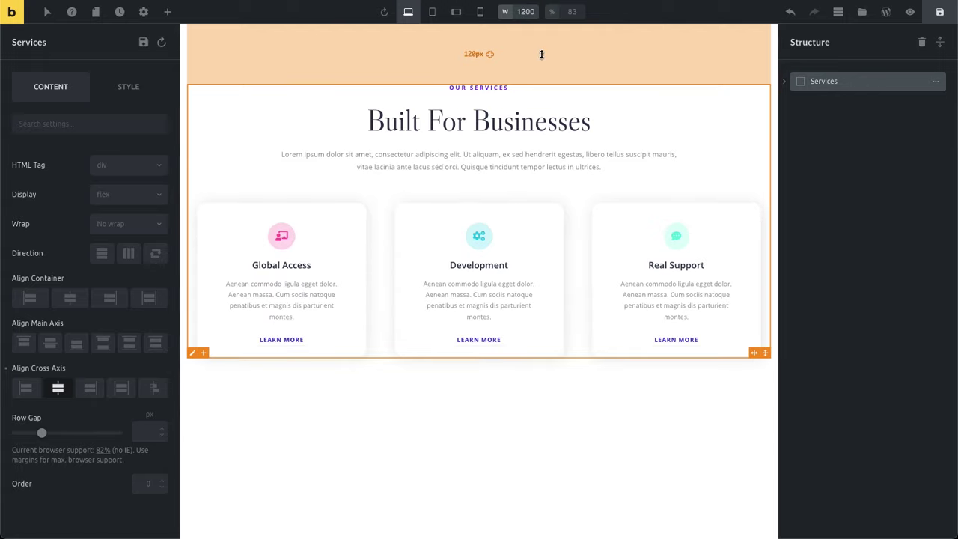
left_click(370, 429)
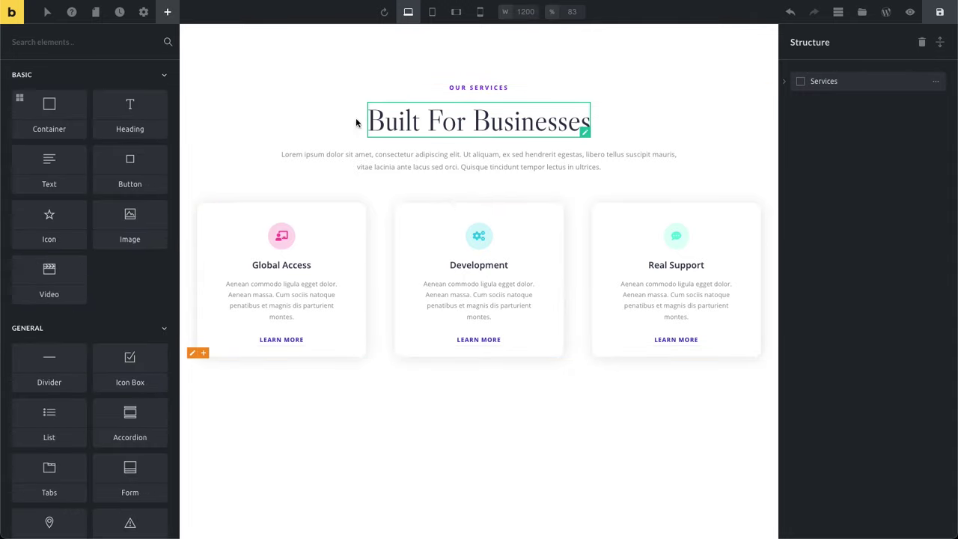
double_click(523, 11)
type("1400")
key("Return")
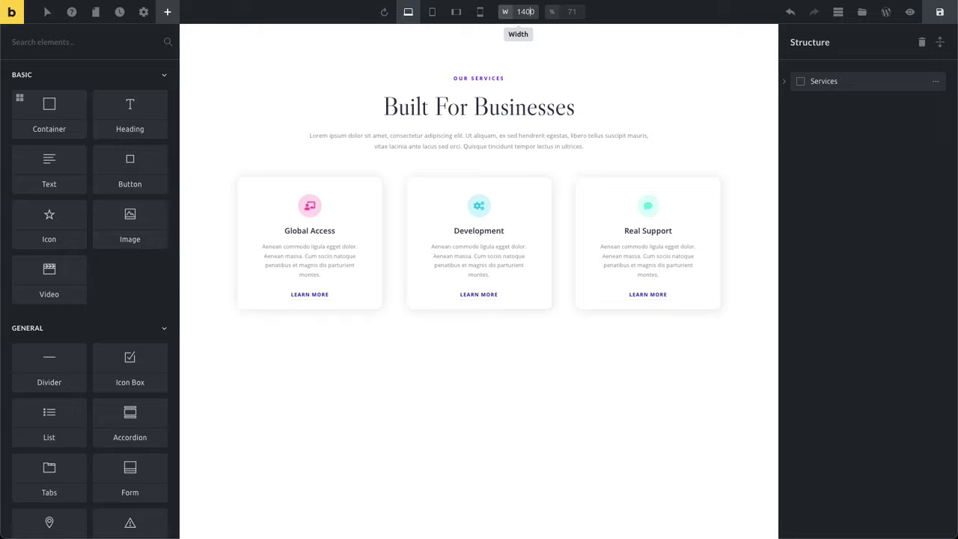
Set the desktop canvas width to 1280 and lock it, checking the tablet portrait view before returning to desktop
left_click_drag(531, 12, 521, 12)
type("28")
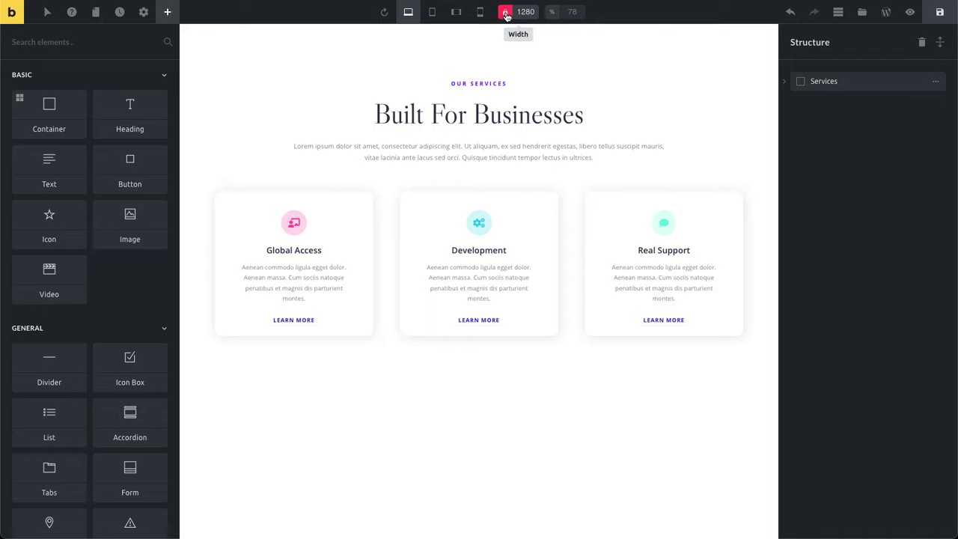
left_click(505, 15)
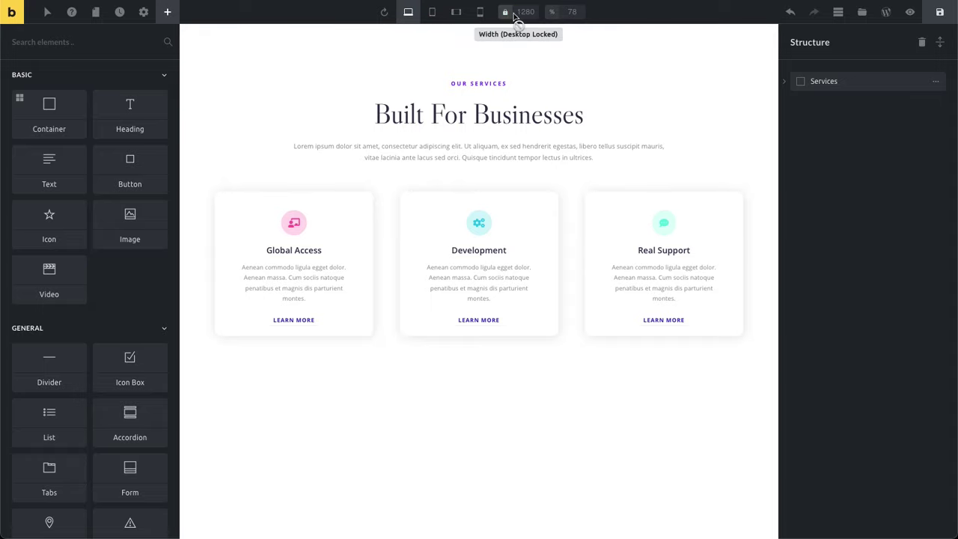
left_click(434, 13)
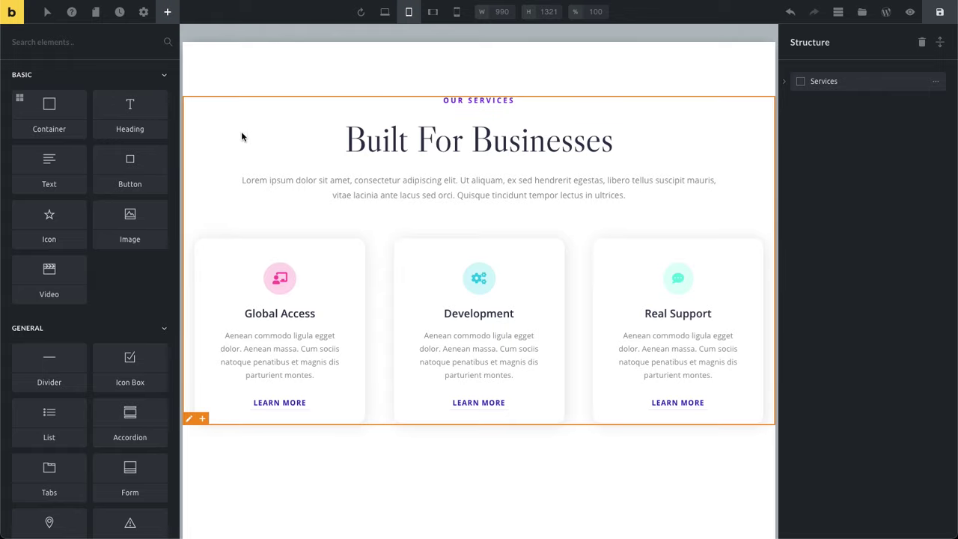
left_click(387, 13)
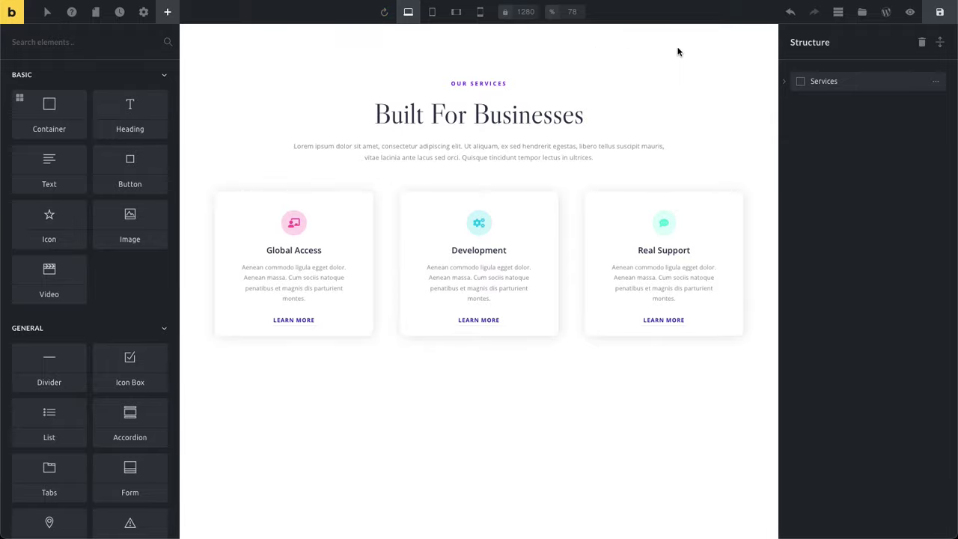
Expand and collapse the whole structure tree, and open only the Services container's first level
left_click(936, 43)
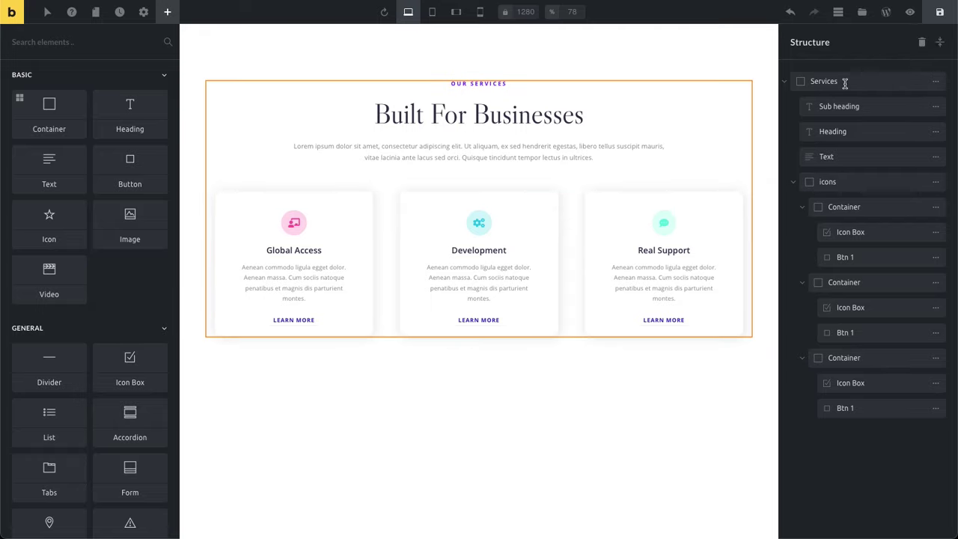
left_click(939, 43)
left_click(786, 83)
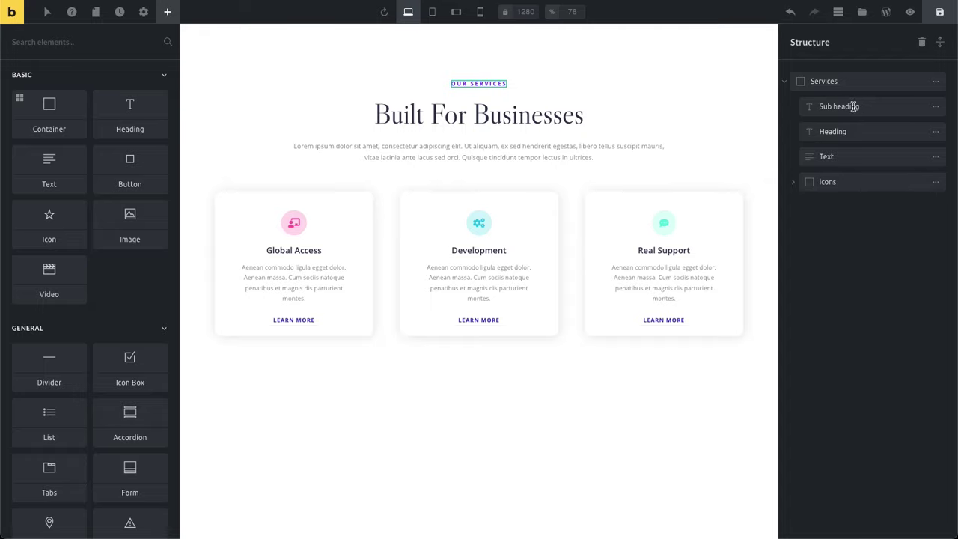
Rename the Sub heading element as "Small heading" and expand the icons container in the structure tree
double_click(862, 107)
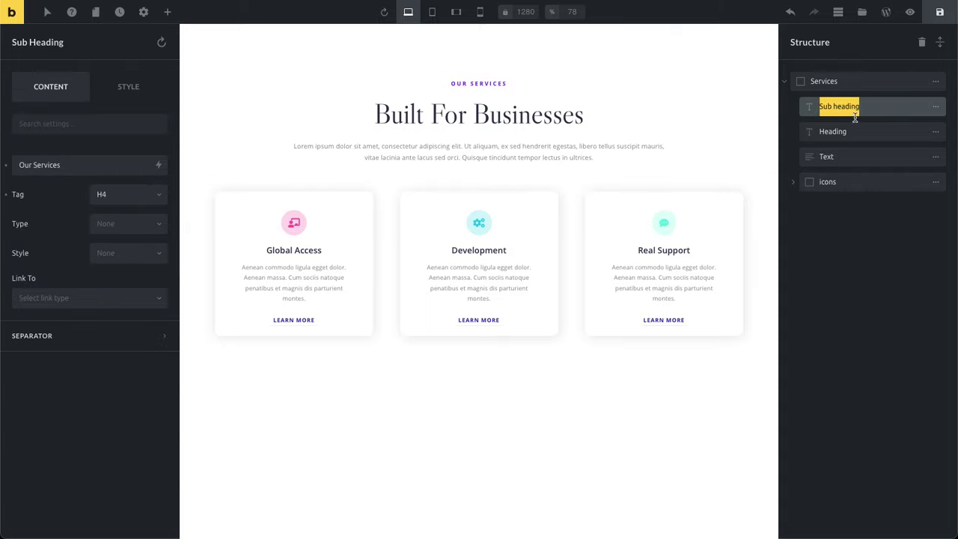
type("S")
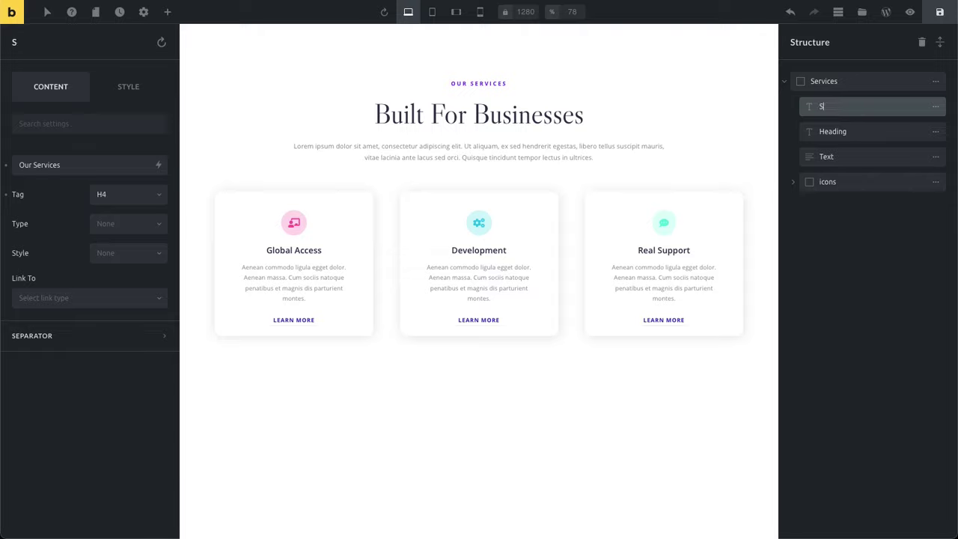
type("mall Heading")
key("Return")
left_click_drag(95, 41, 10, 41)
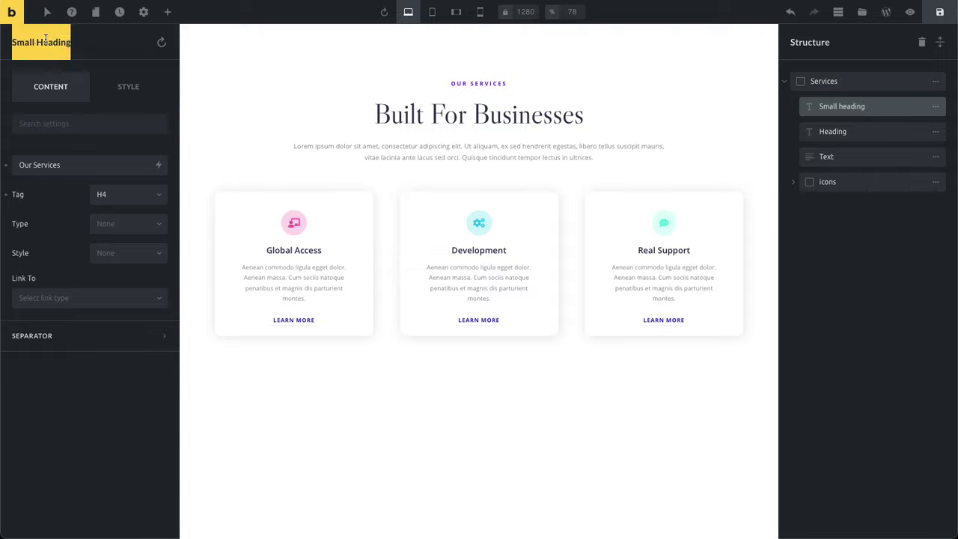
left_click(857, 132)
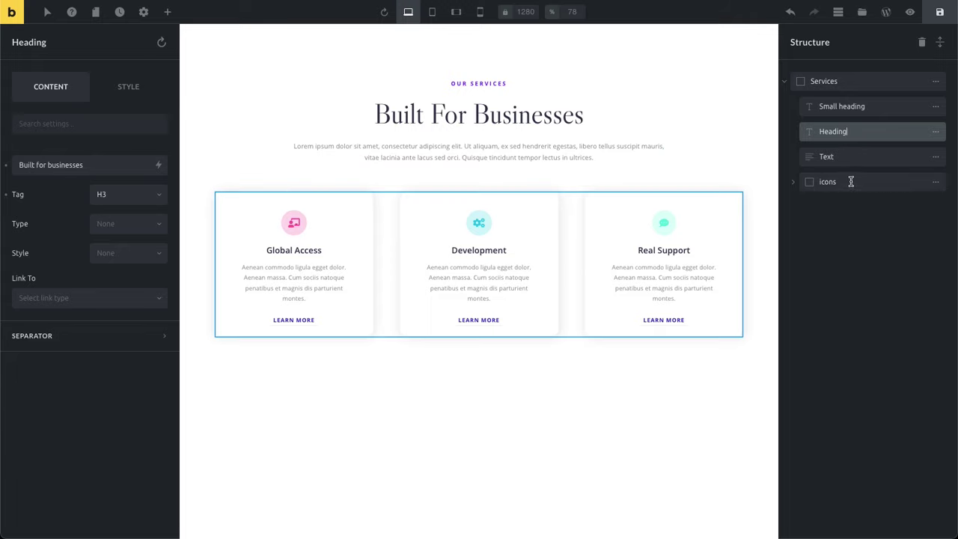
left_click(794, 183)
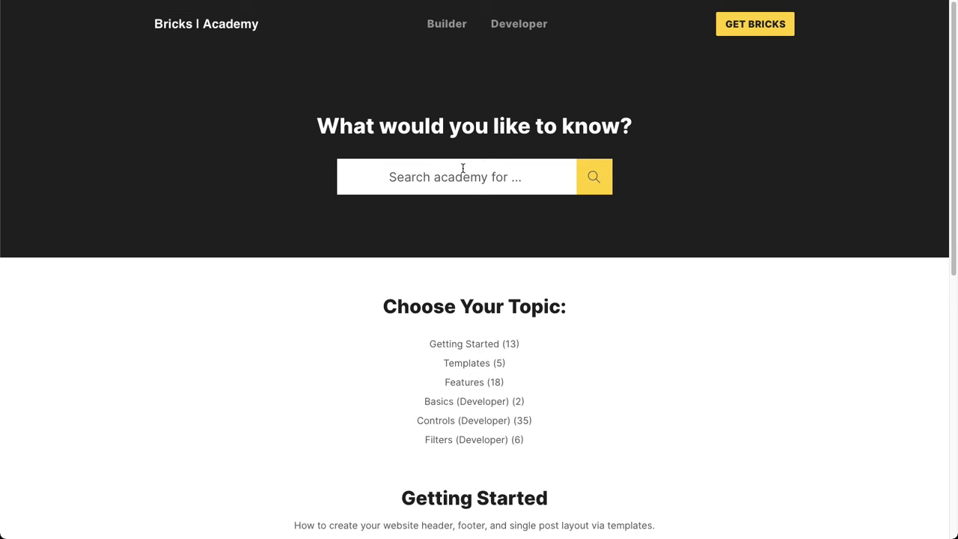
Search the Bricks Academy site for "container element" and read through the Container Element article
left_click(462, 177)
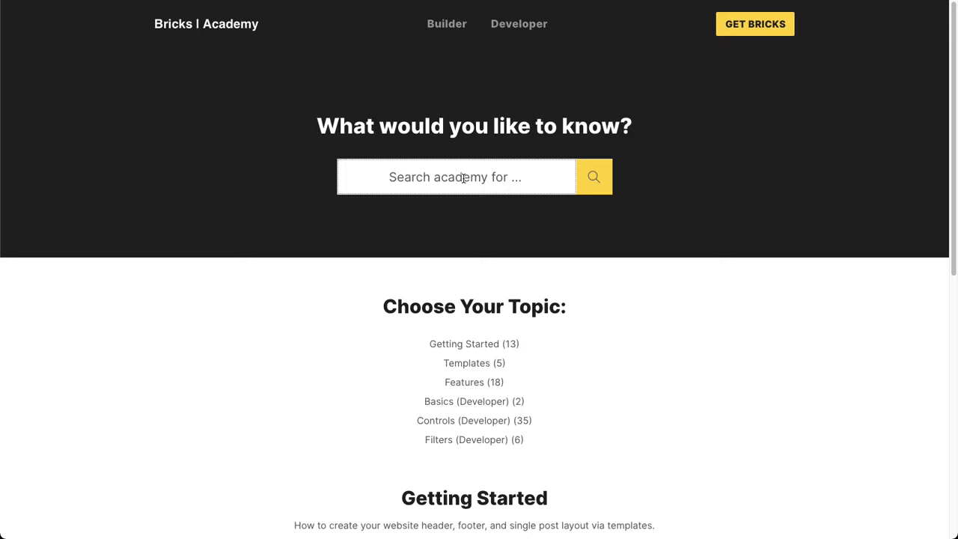
type("containe")
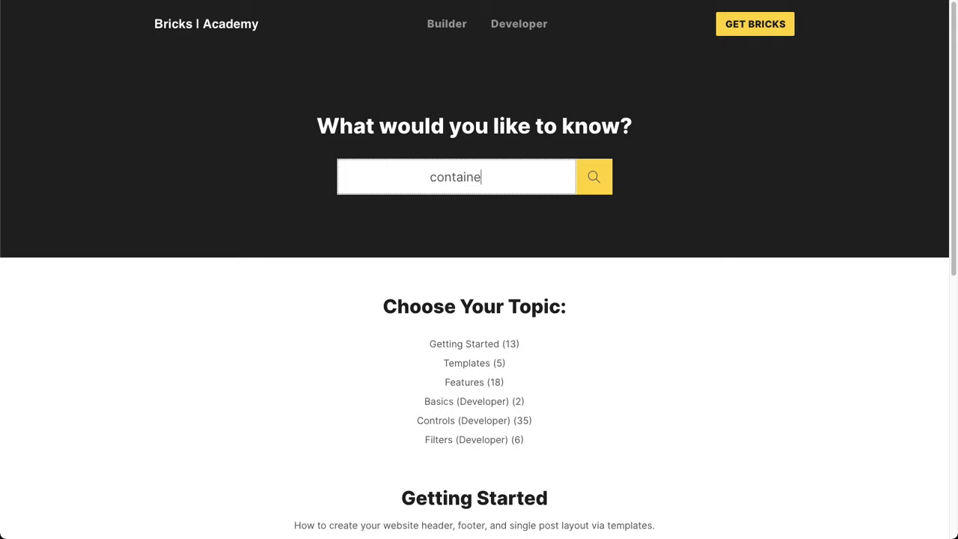
type("r element")
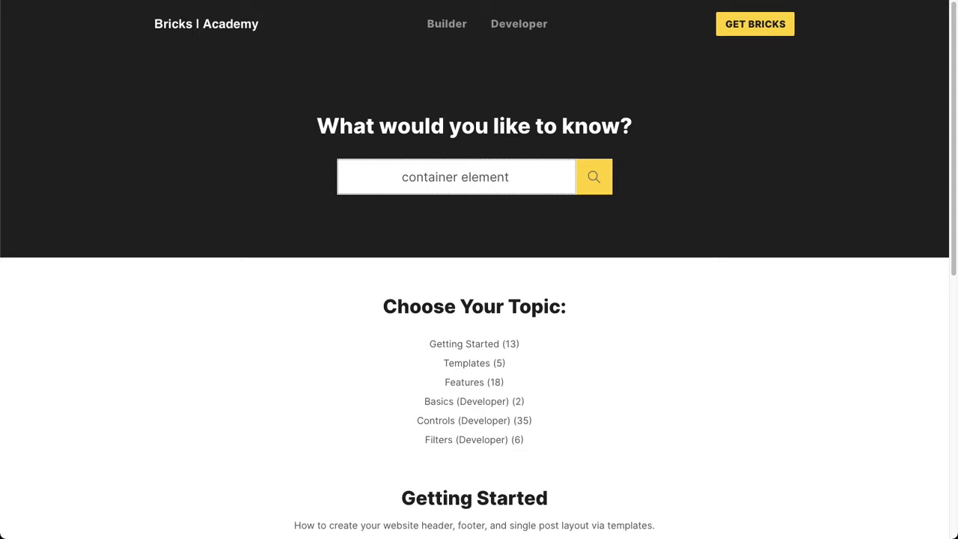
key("Return")
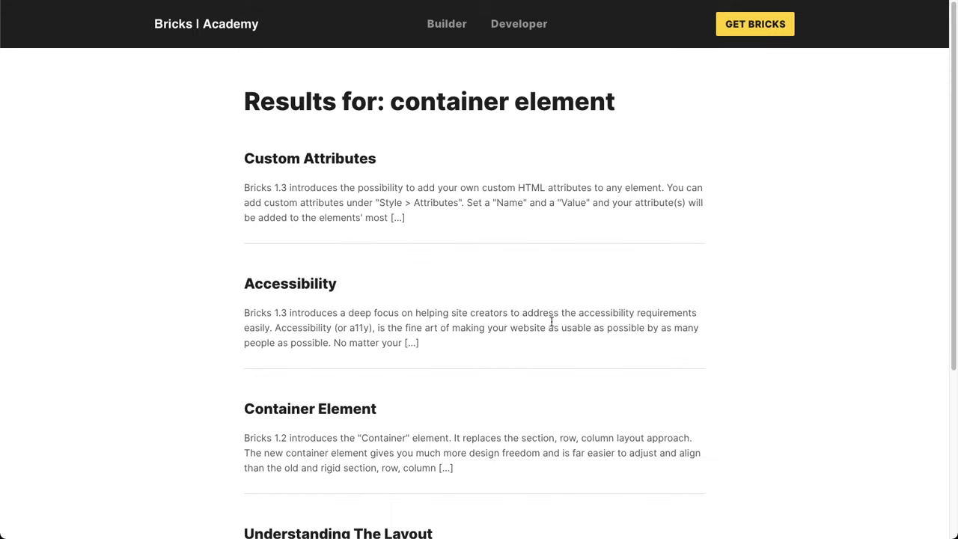
left_click(307, 409)
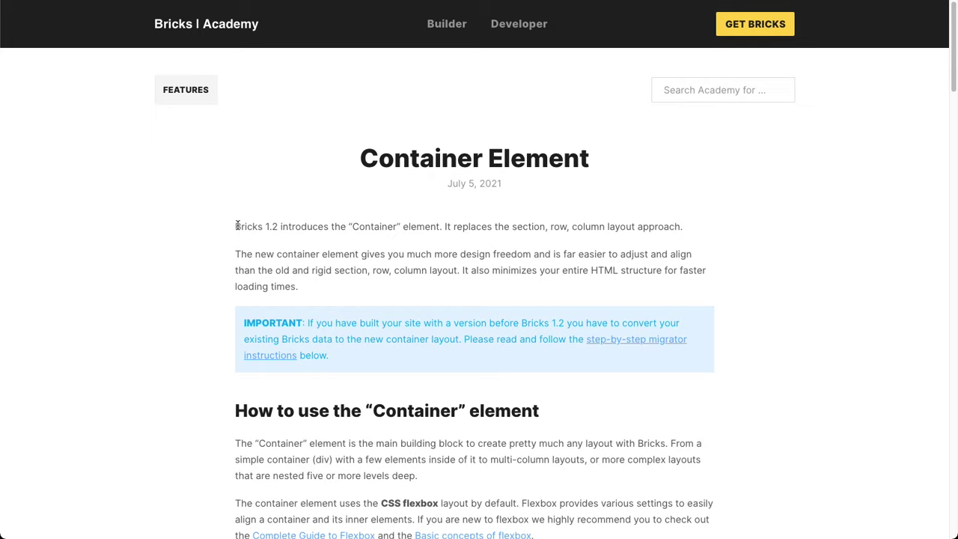
scroll(243, 251, "down", 5)
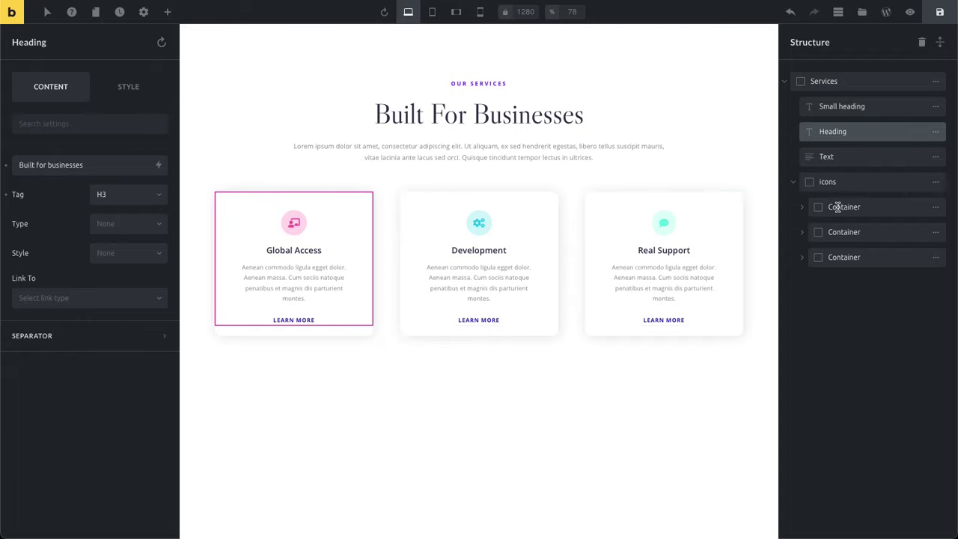
Back in the builder, rename the first two containers inside the icons container as "Column 1" and "Column 2"
double_click(901, 216)
type("Colu")
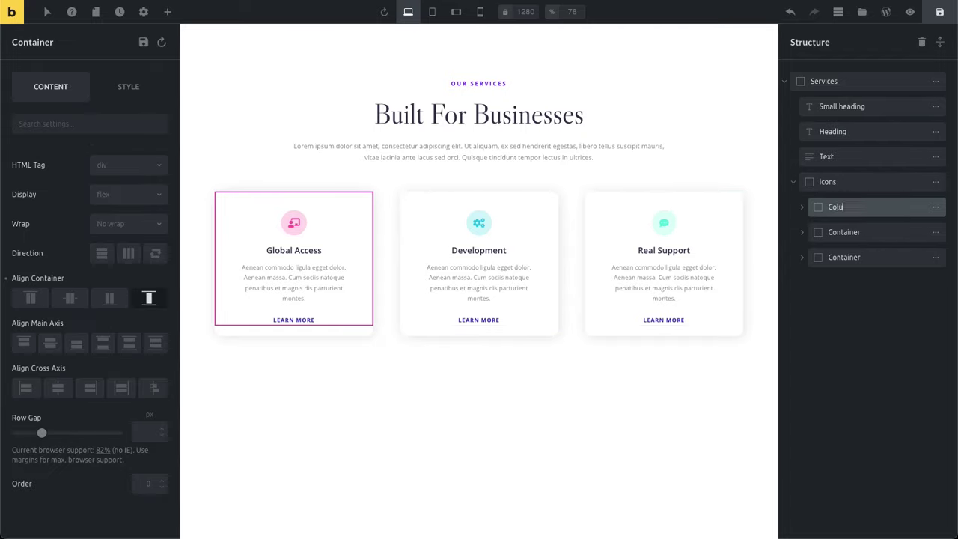
type("mn 1")
key("ctrl+a")
key("Tab")
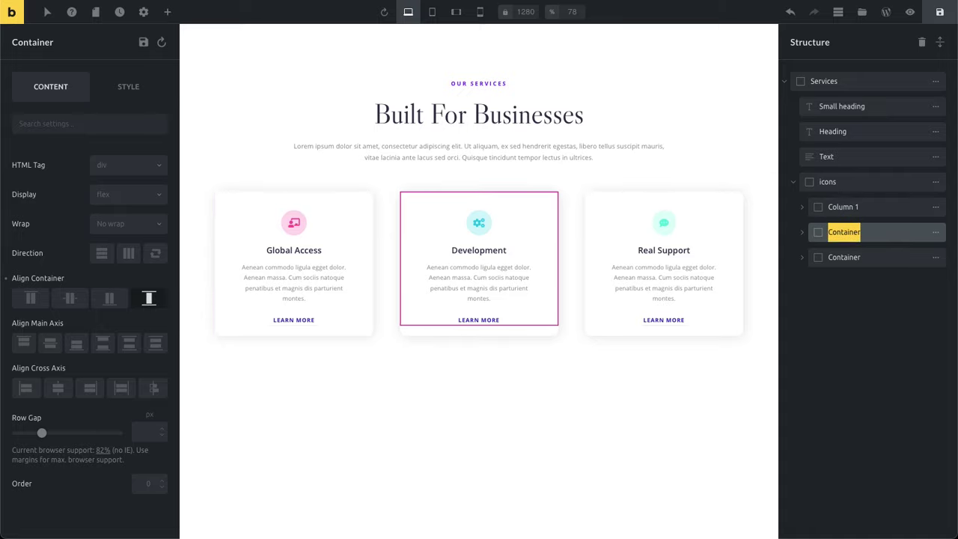
type("Column 2")
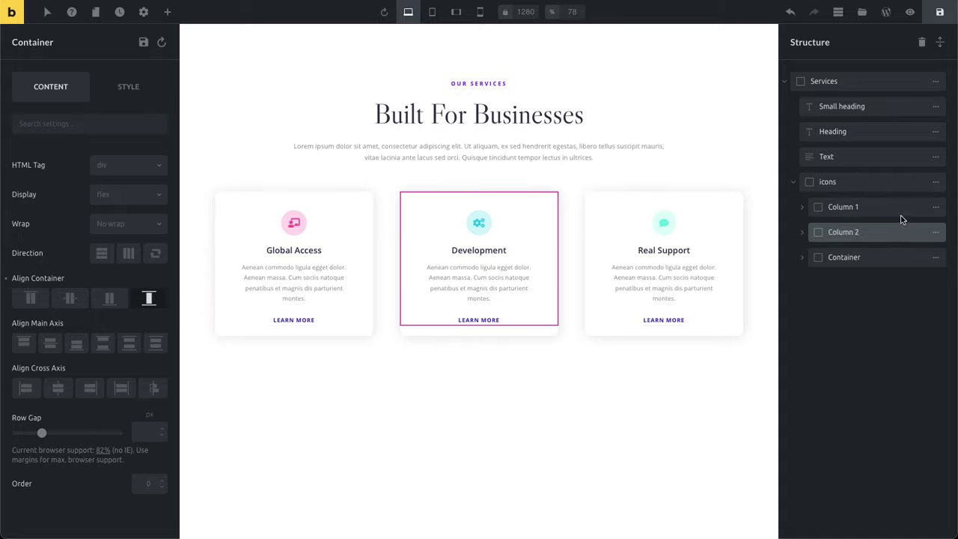
Rename the third container inside icons as "Column 3" and review the direction setting of the icons container
left_click(856, 257)
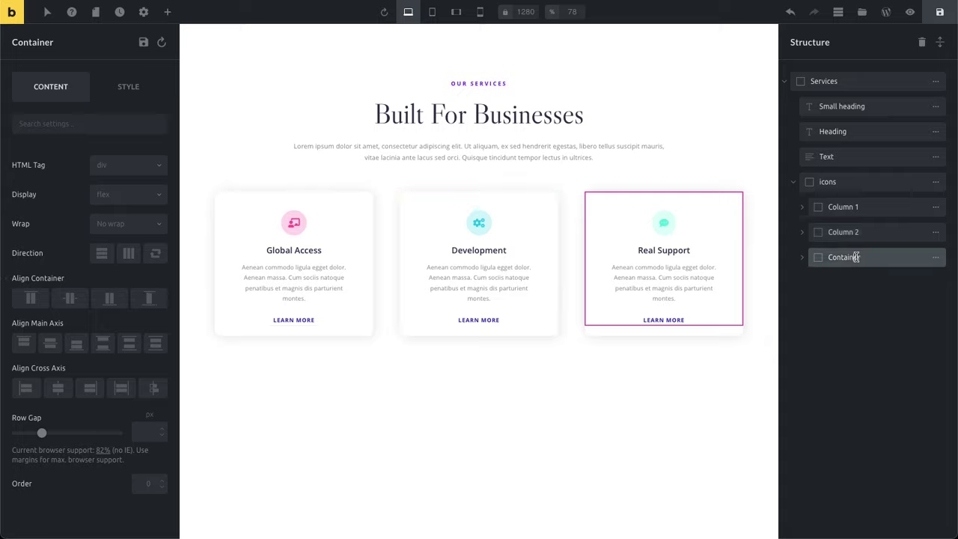
double_click(855, 256)
type("Column 1")
key("Return")
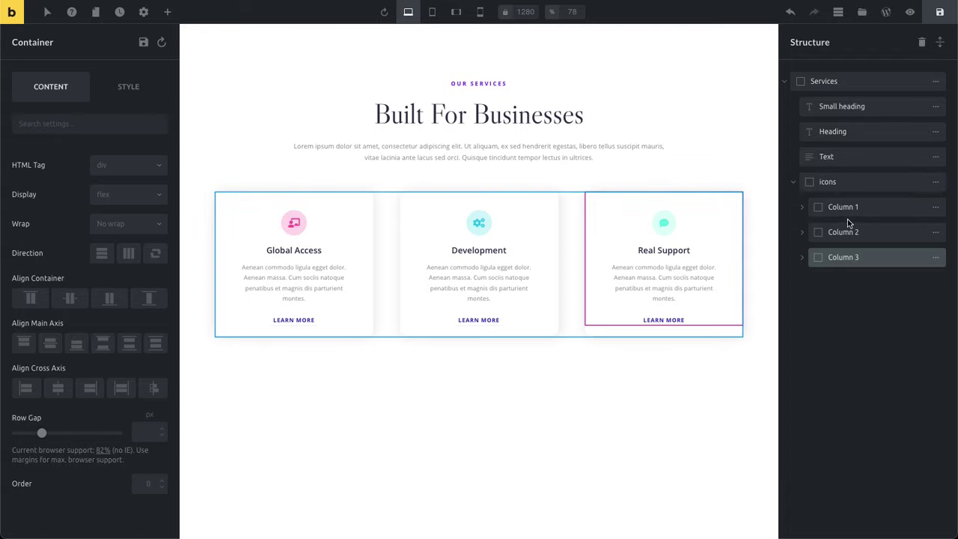
left_click(848, 182)
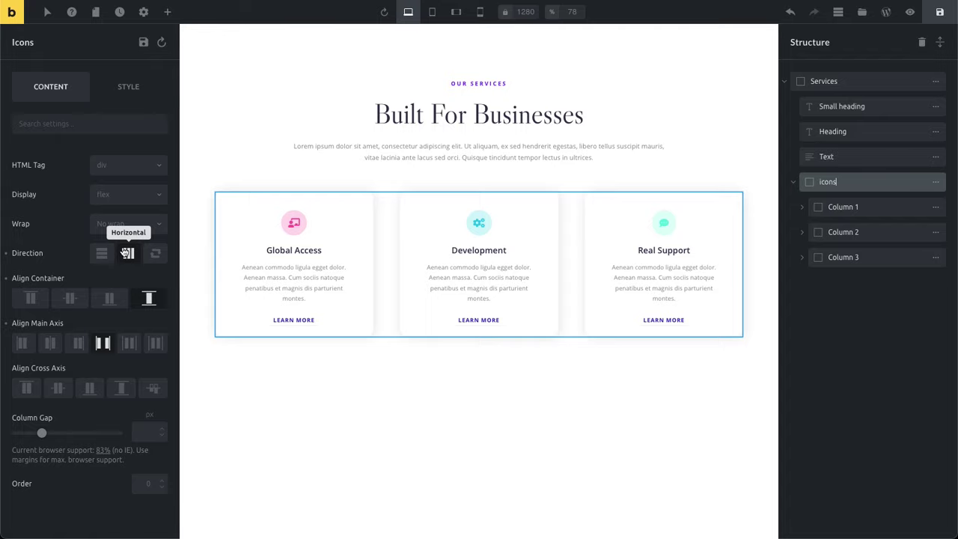
left_click(503, 389)
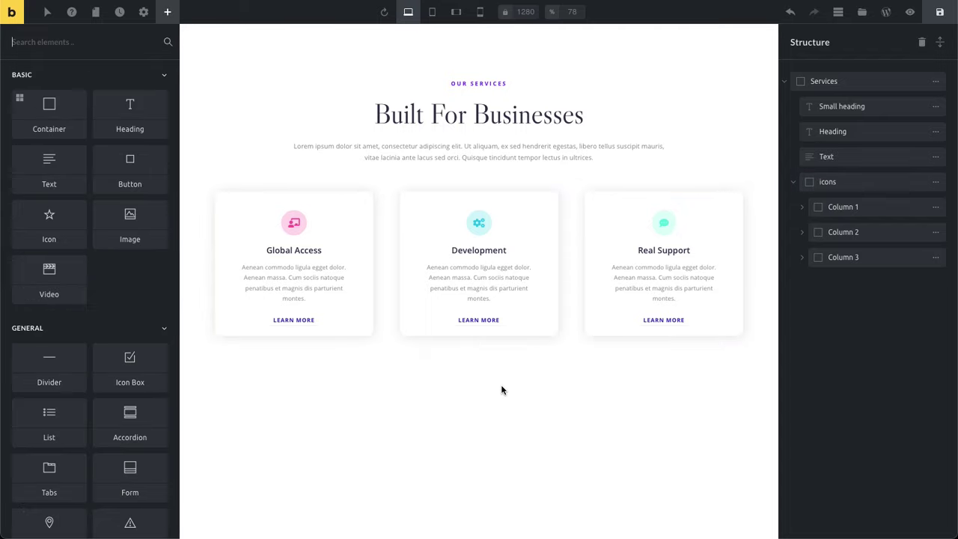
Delete all elements from the page canvas and browse the community templates without inserting one
left_click(922, 43)
left_click(922, 43)
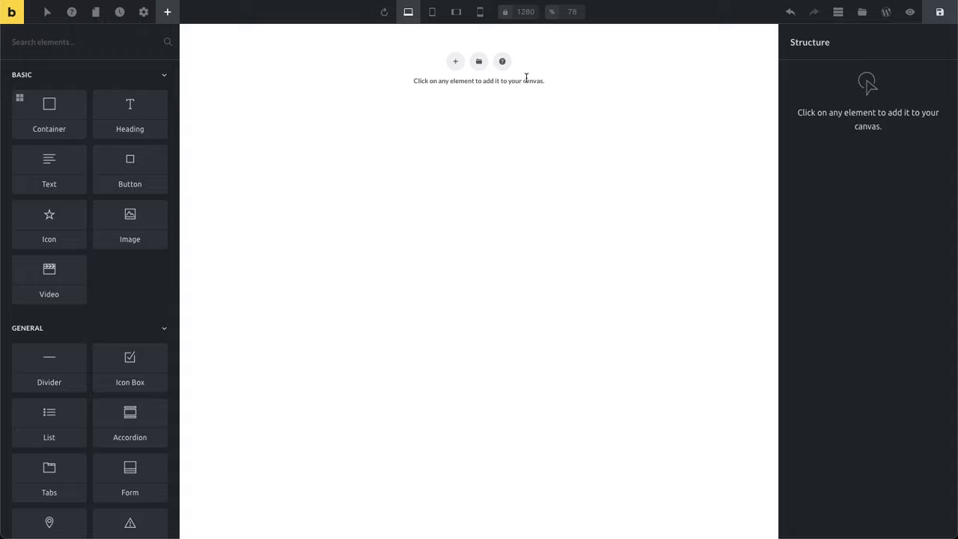
left_click(479, 61)
mouse_move(432, 259)
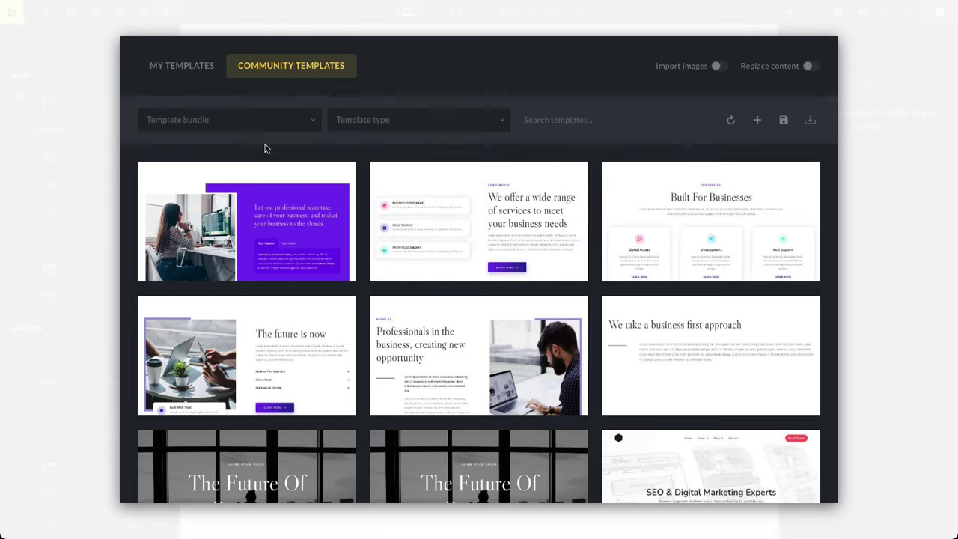
mouse_move(232, 159)
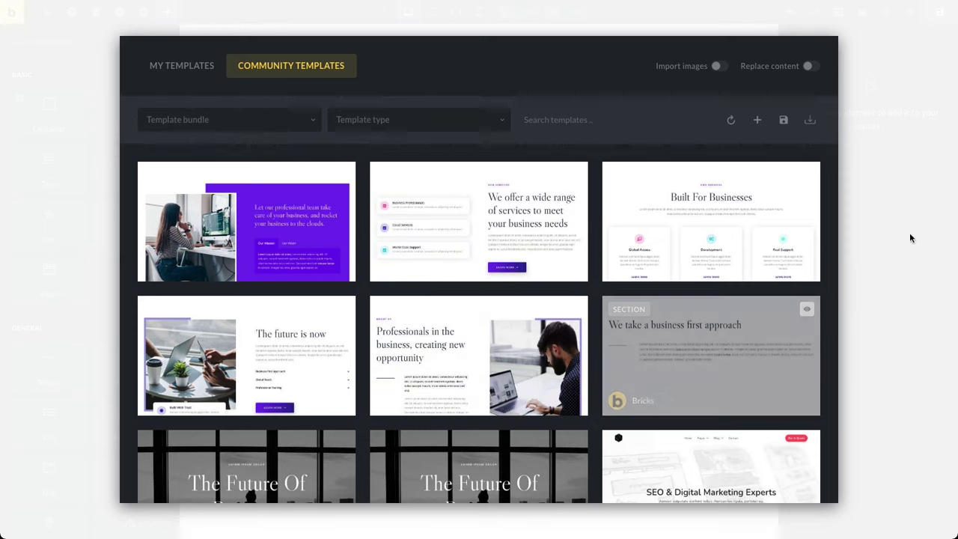
left_click(900, 205)
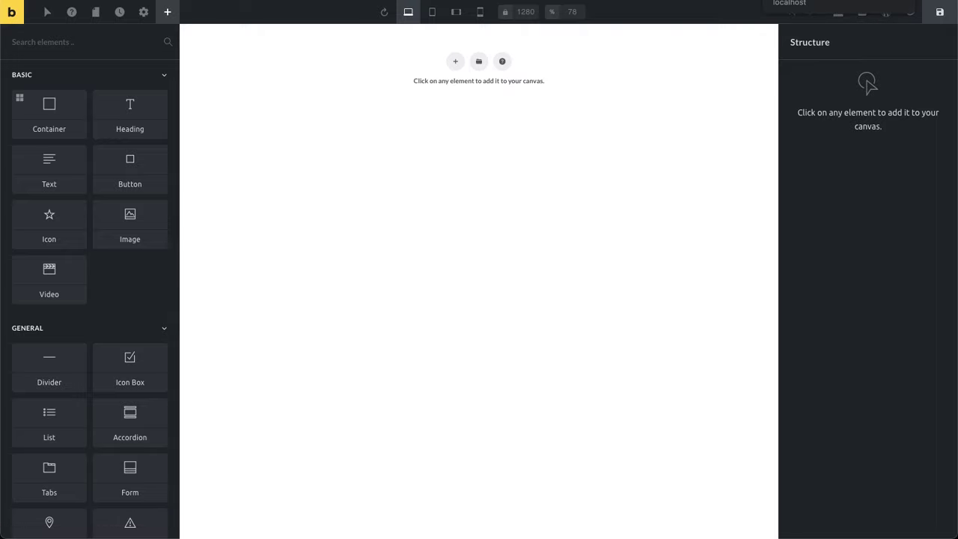
Switch to the WordPress editor of the Blank page and examine its ACF Hero Image field
left_click(823, 1)
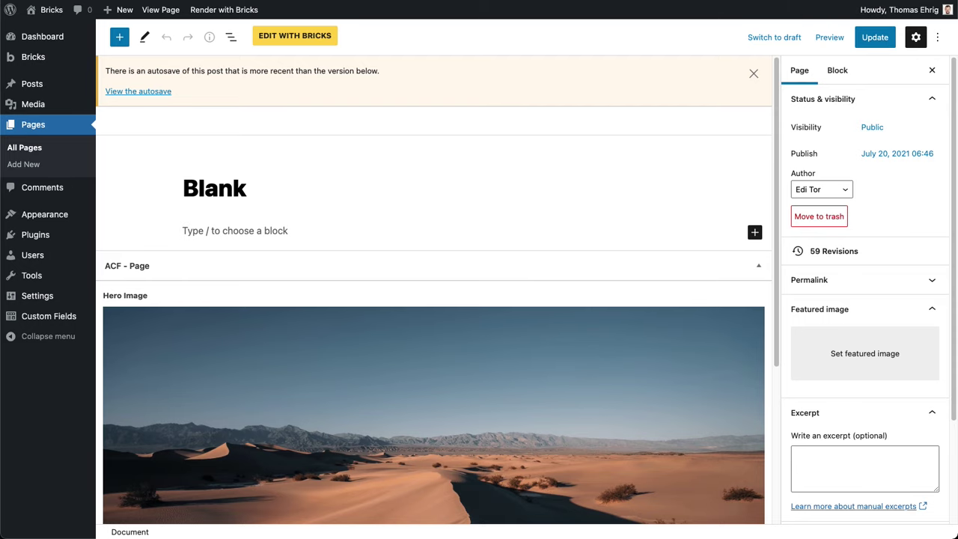
left_click(754, 73)
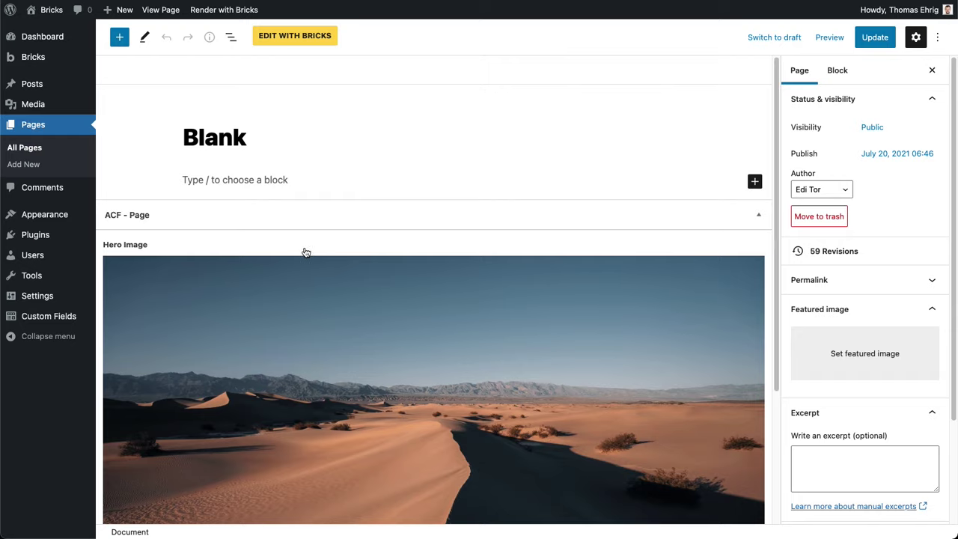
mouse_move(315, 308)
mouse_move(364, 308)
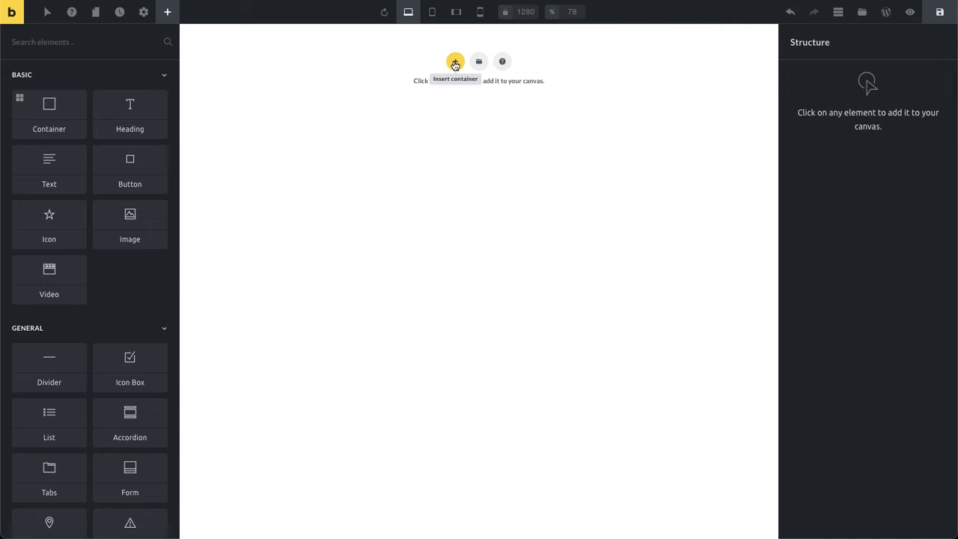
Back in the builder, insert a container on the empty canvas, stretched to full width and about 40vh high
left_click(454, 63)
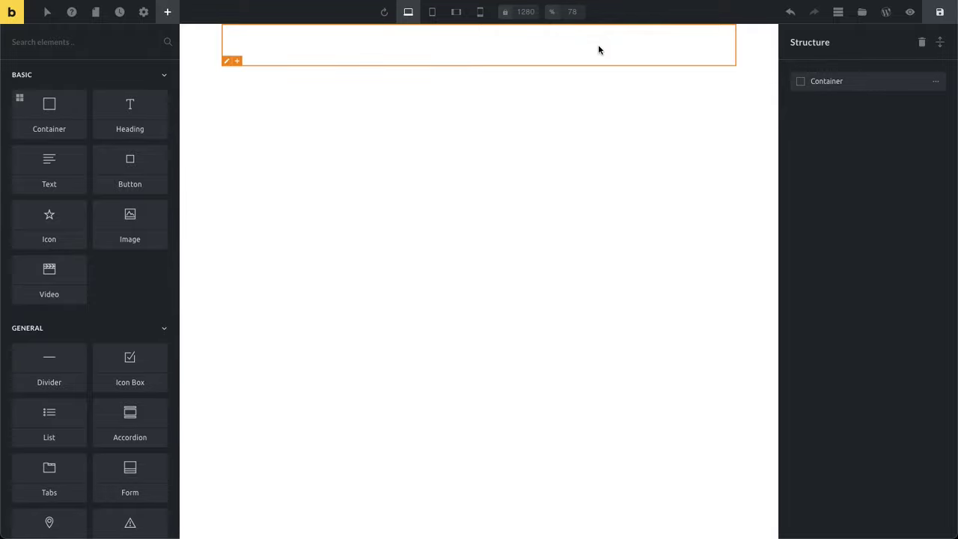
left_click(349, 46)
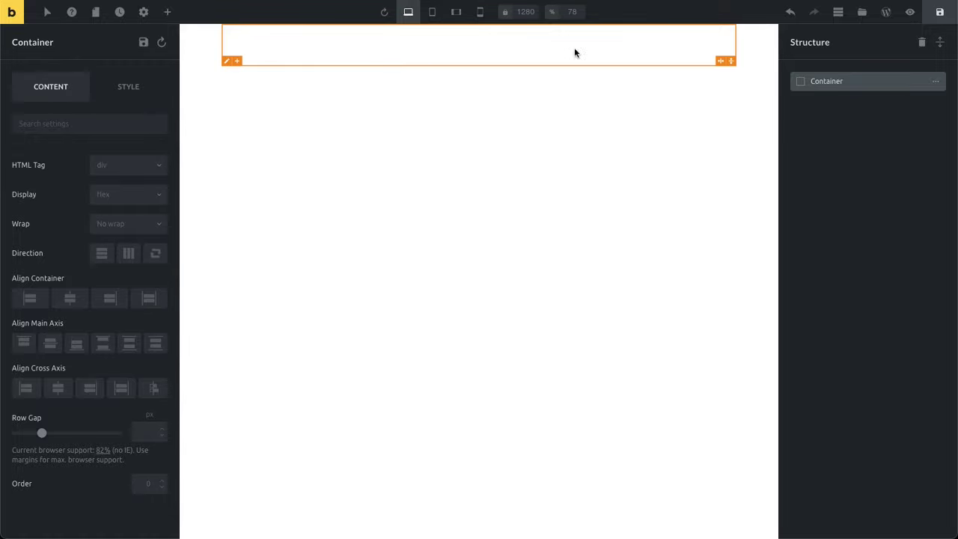
left_click(147, 300)
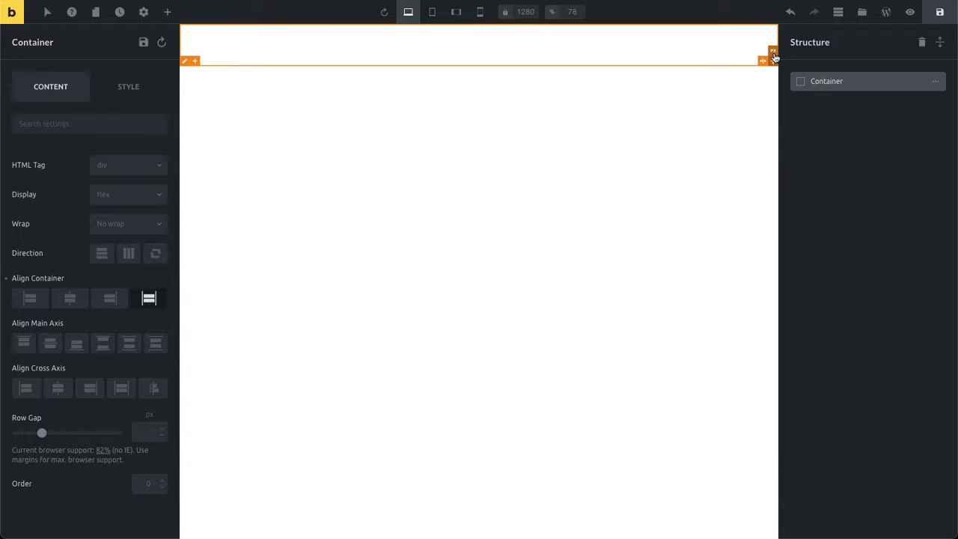
left_click_drag(774, 54, 759, 229)
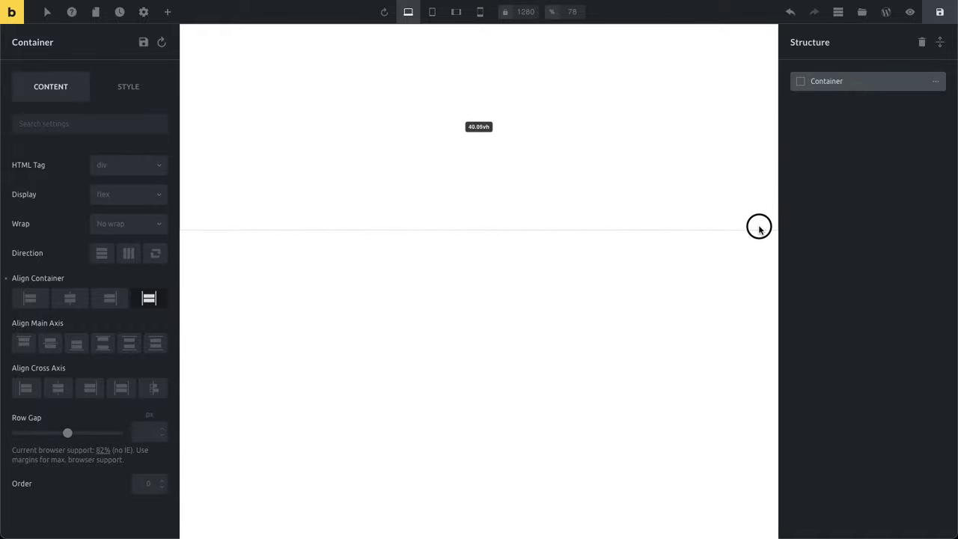
left_click_drag(758, 227, 759, 229)
Set the container's height to exactly 40 vh in its layout style settings
left_click(128, 86)
left_click(96, 153)
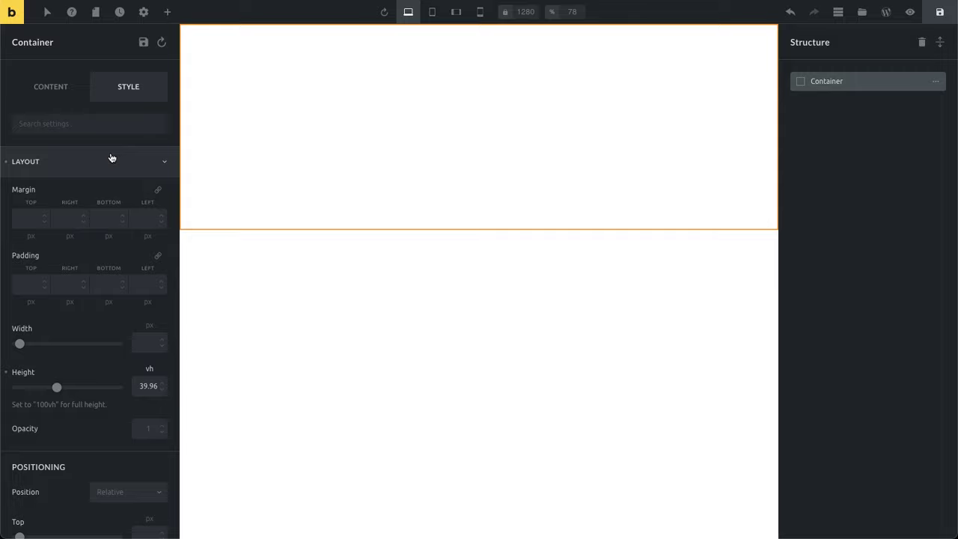
double_click(149, 382)
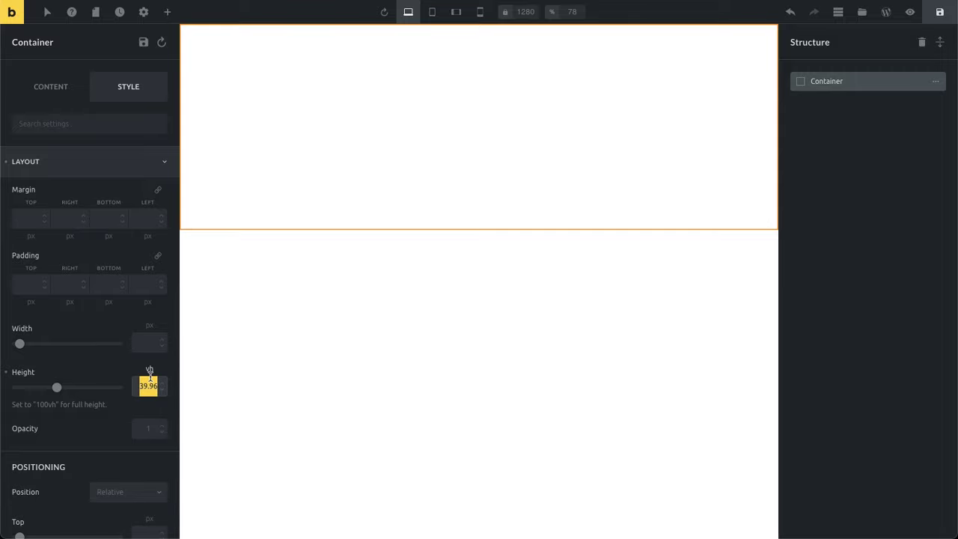
type("40")
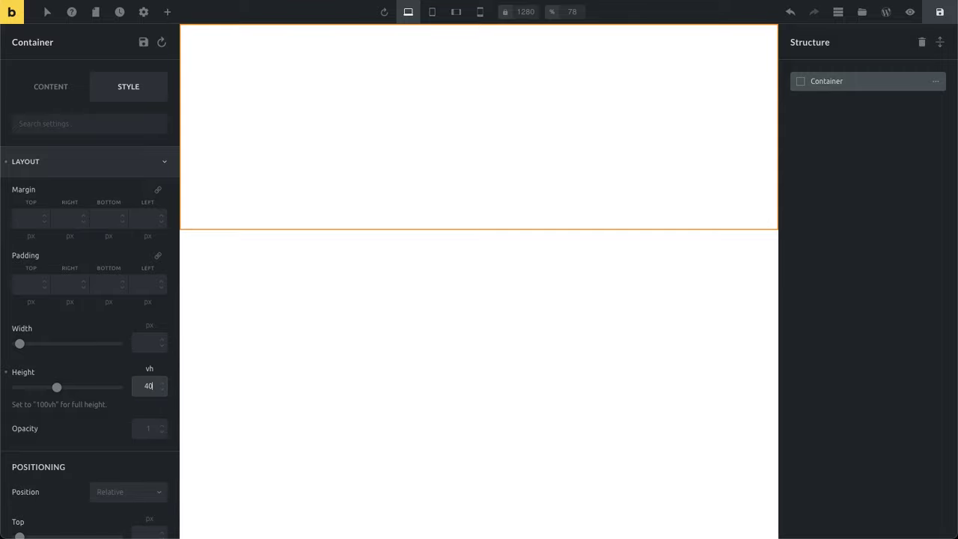
Try em as the unit of the container's height and switch it back to vh
left_click(160, 368)
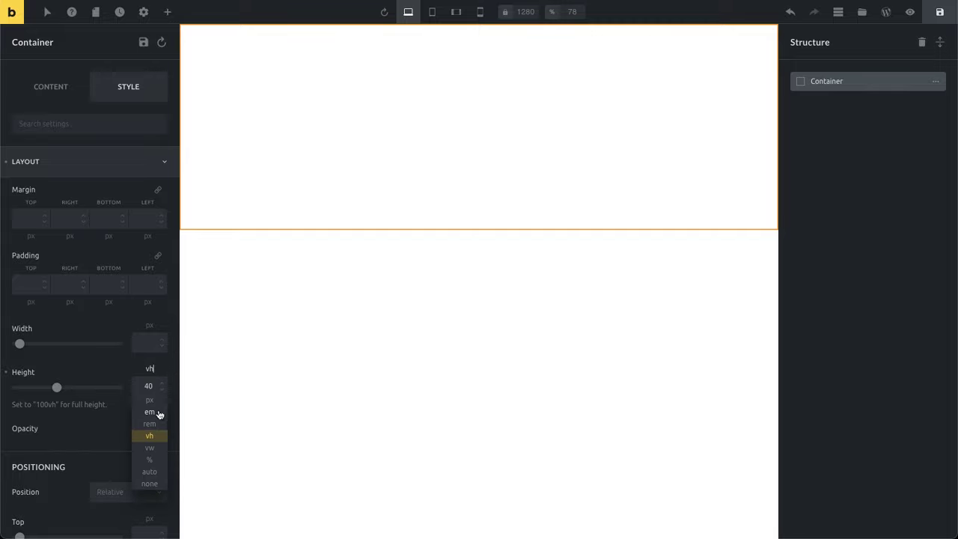
left_click(153, 412)
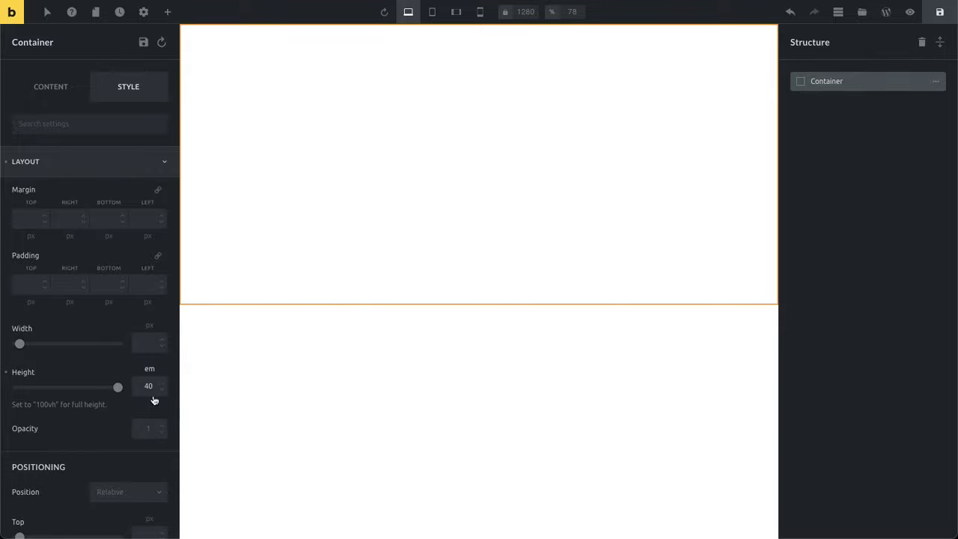
left_click(150, 366)
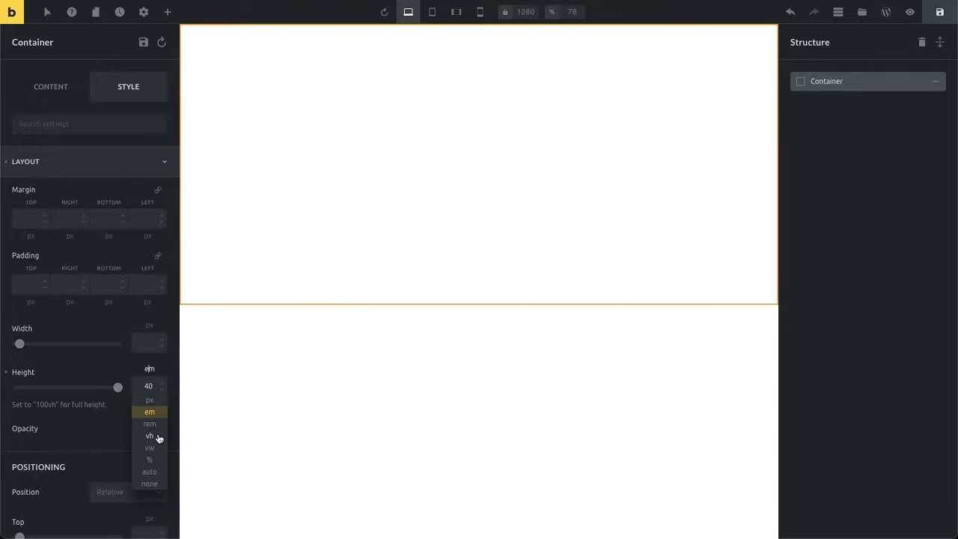
left_click(158, 439)
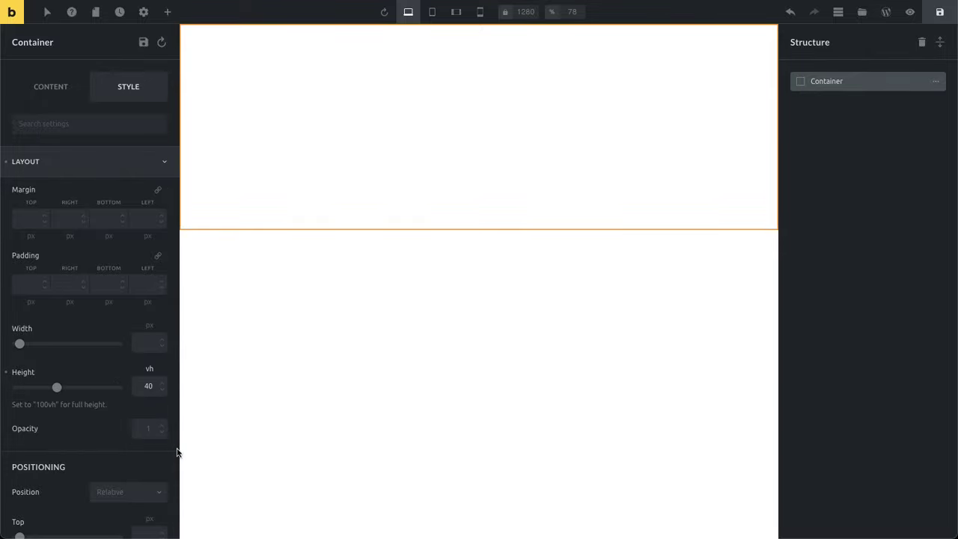
Set the container's background image to the dynamic data field Hero Image from ACF
left_click(139, 164)
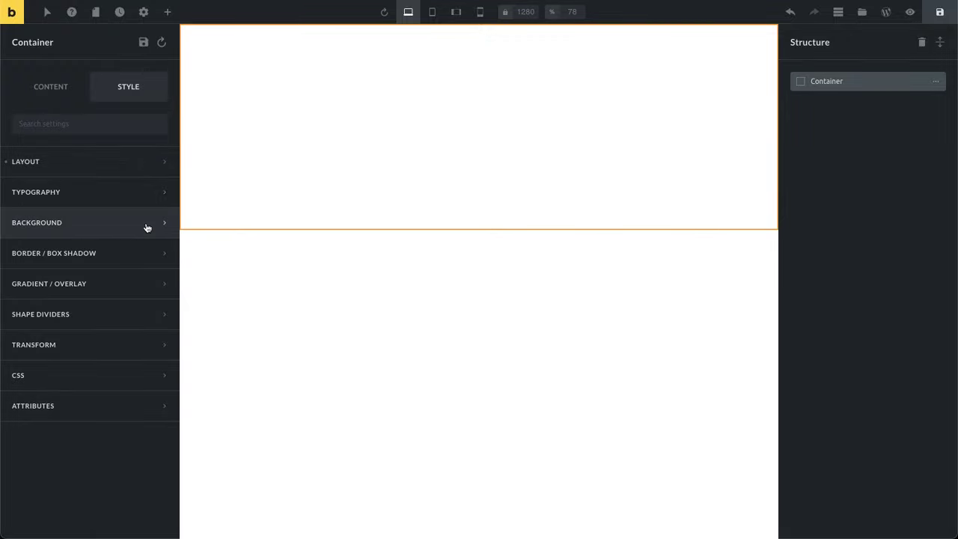
left_click(91, 219)
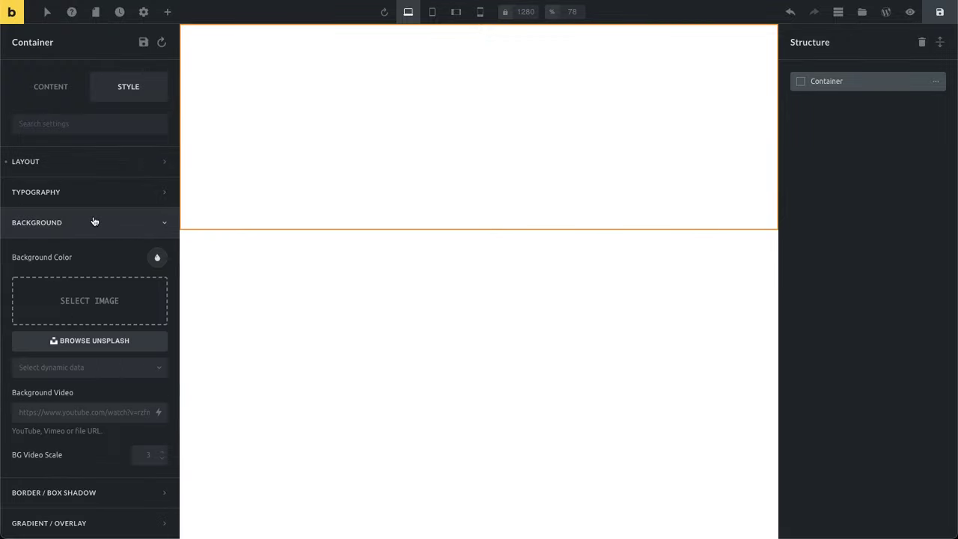
left_click(105, 288)
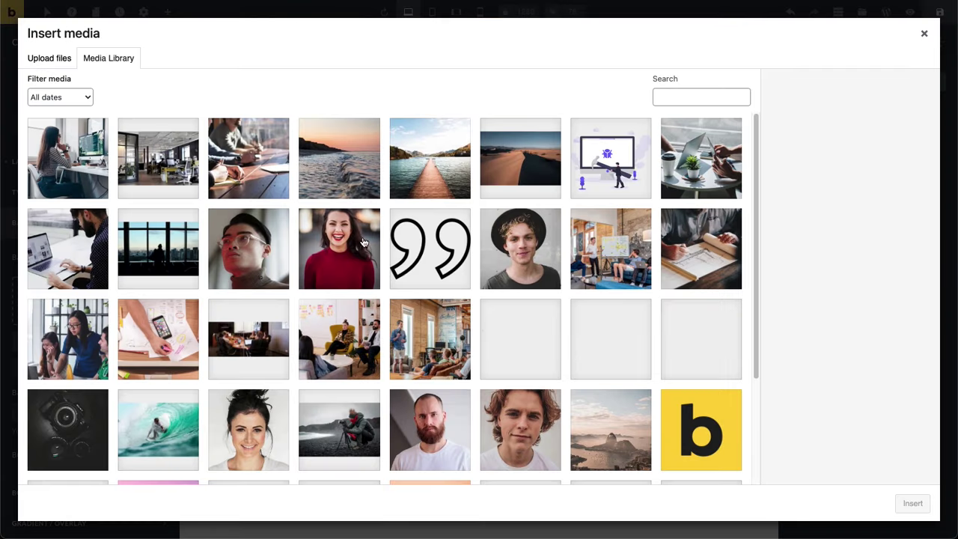
left_click(925, 34)
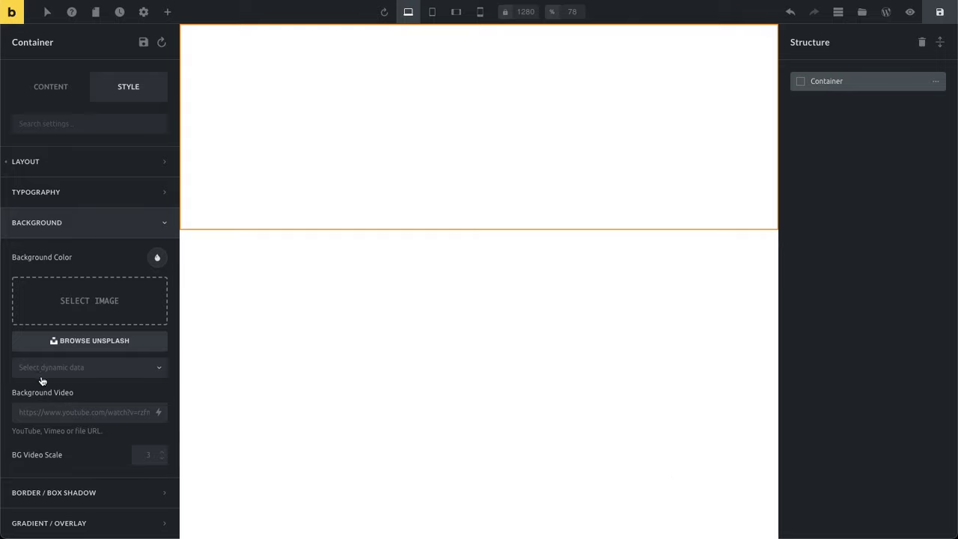
left_click(120, 371)
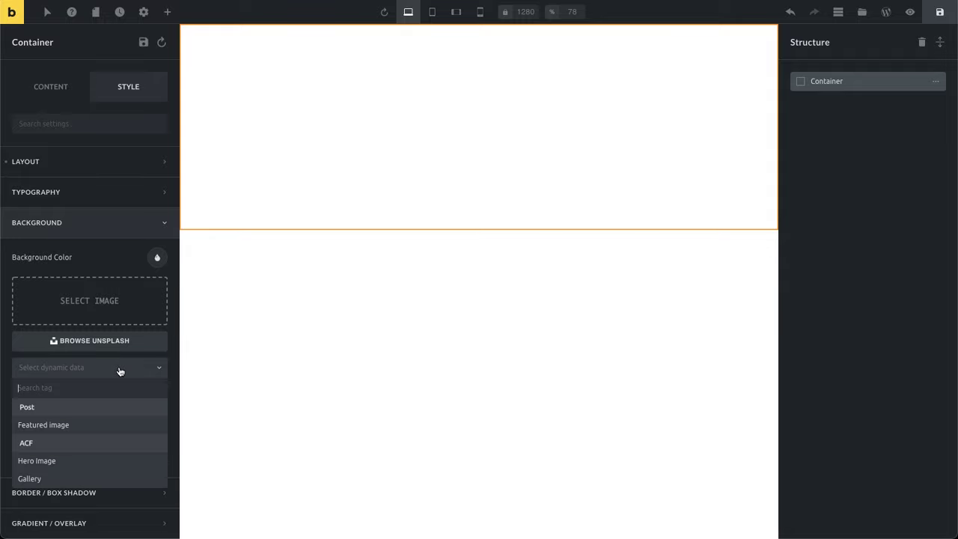
left_click(80, 424)
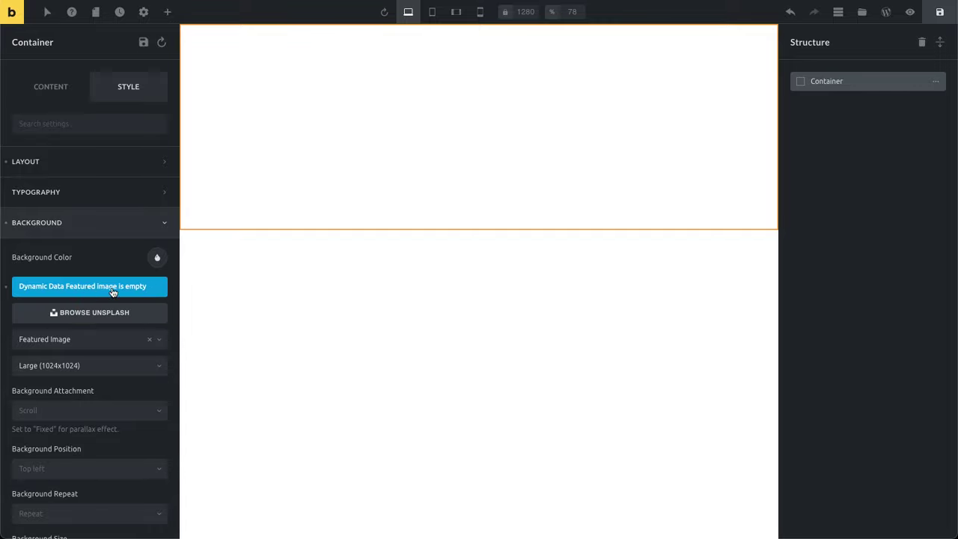
left_click(98, 342)
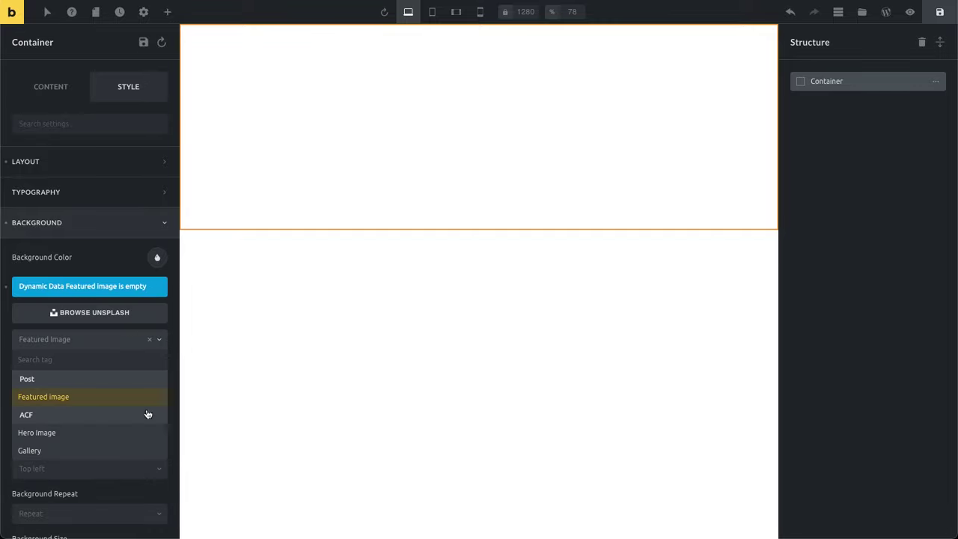
left_click(69, 433)
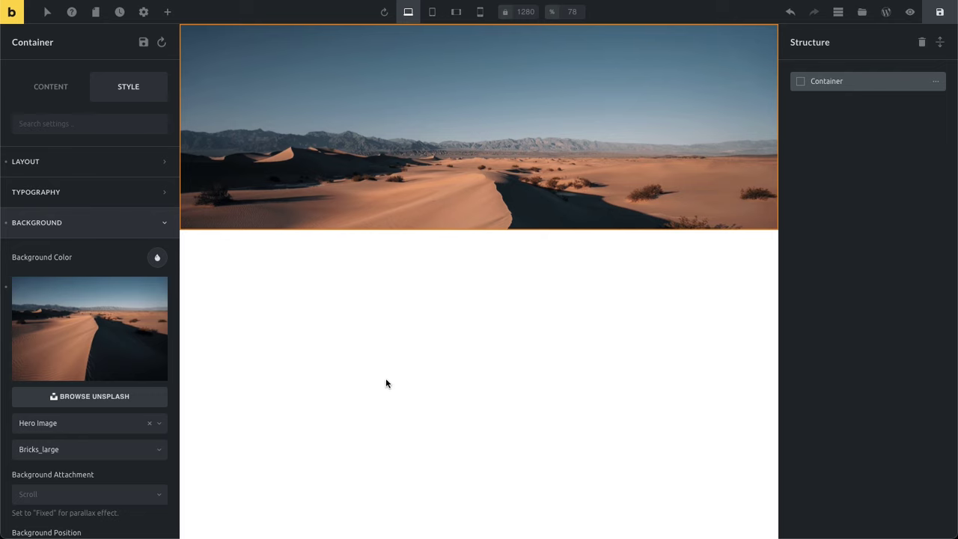
Add a Heading element and a Button element inside the container
left_click(168, 13)
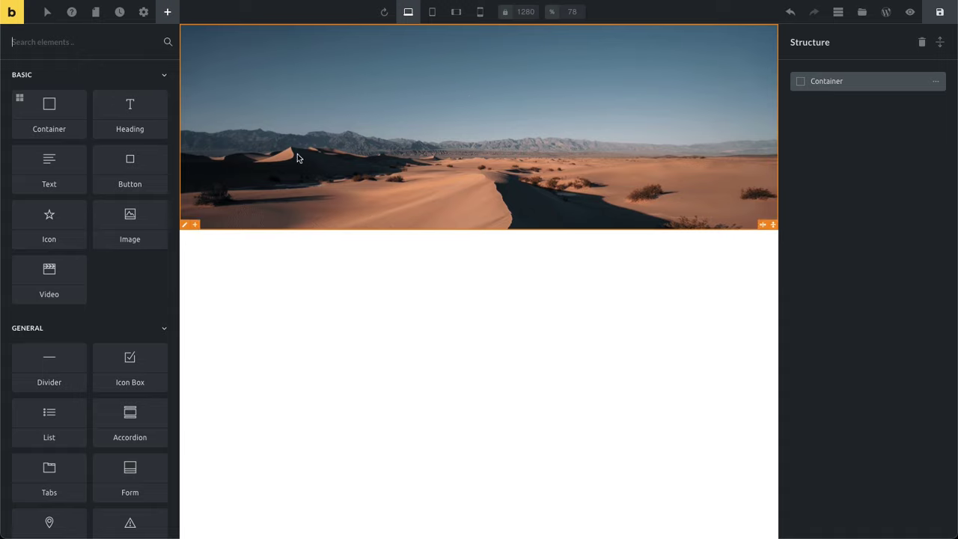
left_click(146, 108)
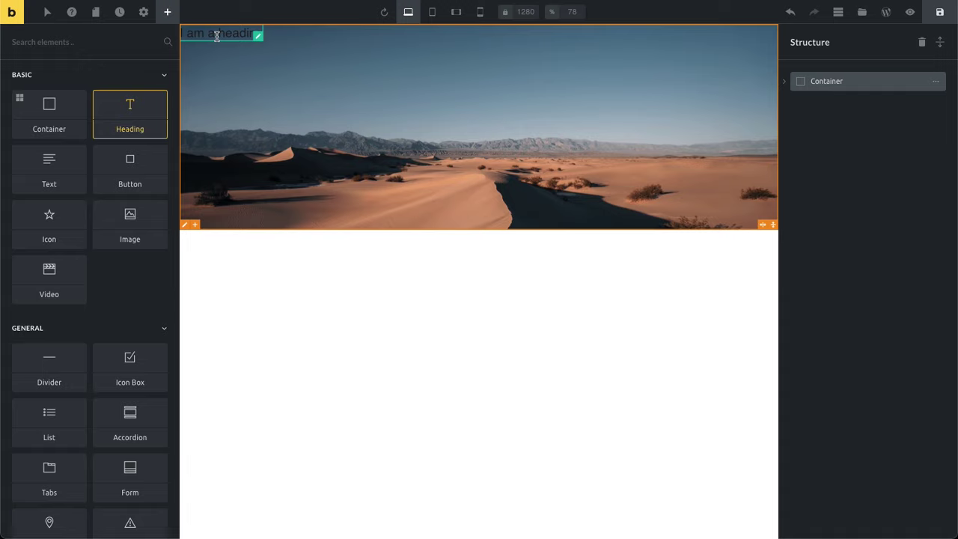
left_click(125, 163)
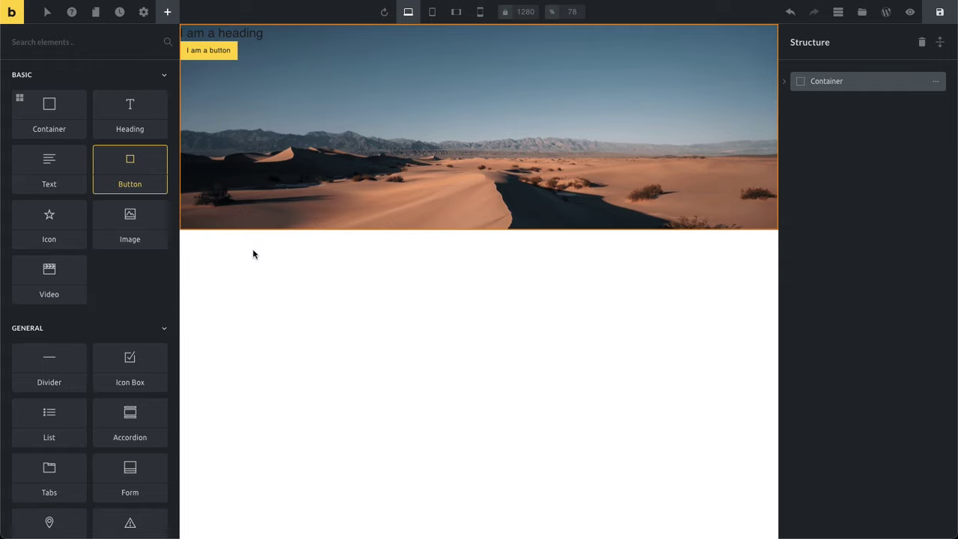
left_click(370, 266)
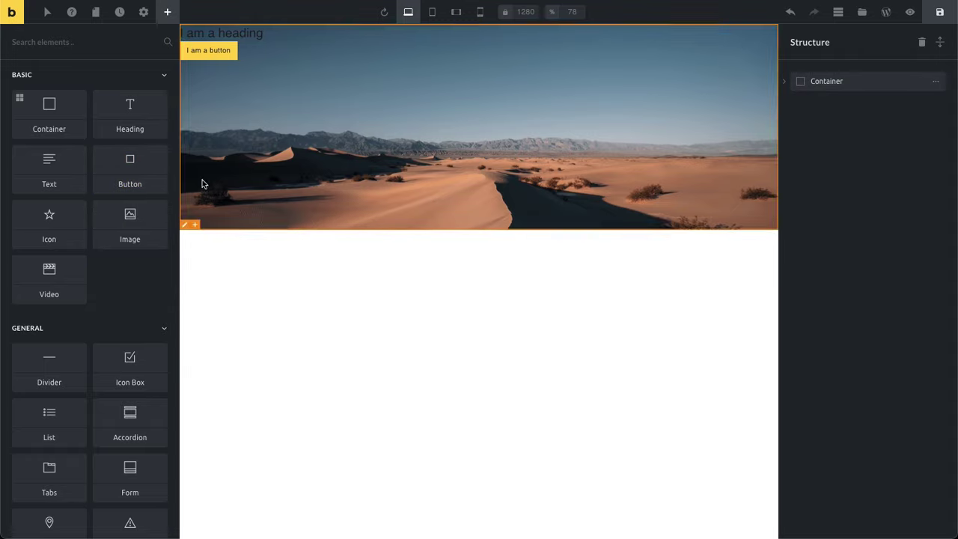
Insert an Icon element between the heading and the button, and expand the container in the structure tree
mouse_move(936, 81)
left_click(546, 106)
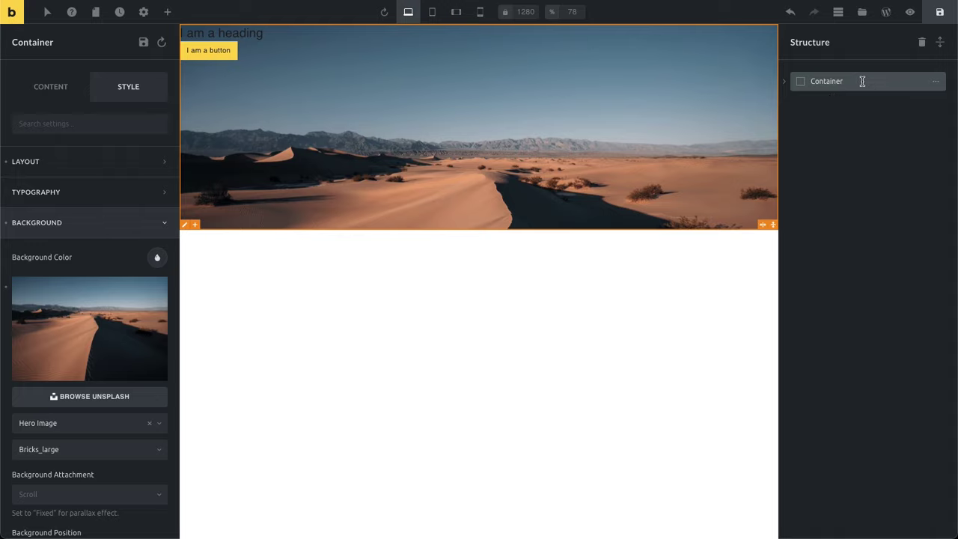
left_click(534, 258)
left_click(493, 422)
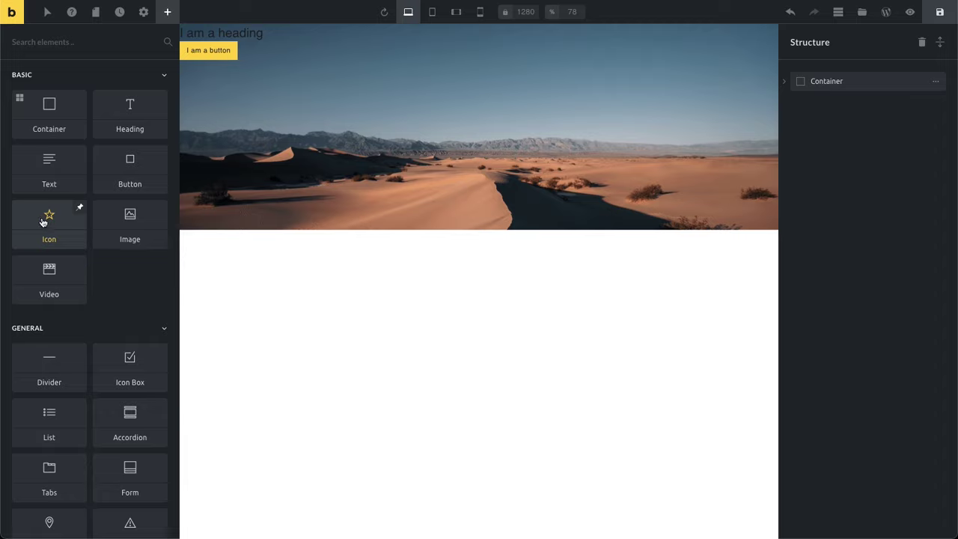
left_click_drag(41, 222, 209, 48)
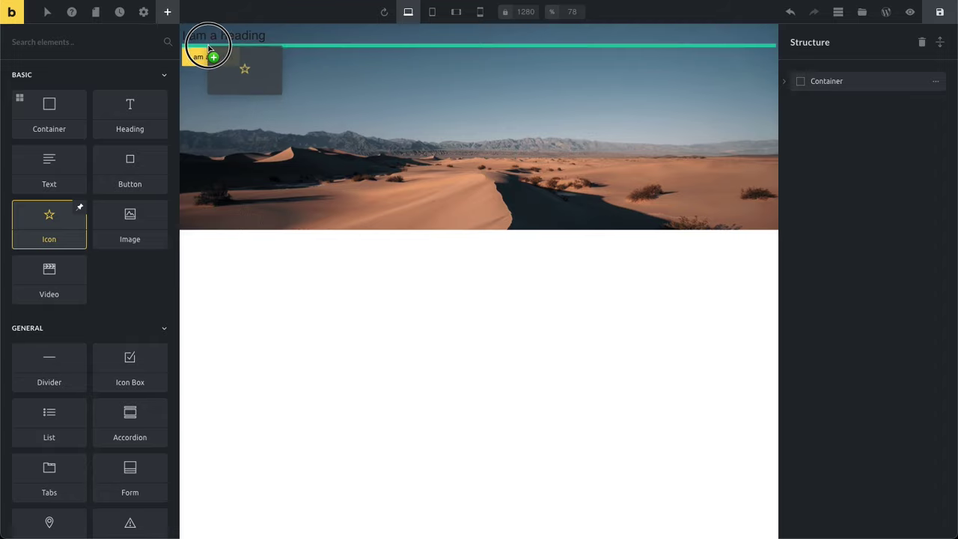
left_click_drag(208, 47, 210, 49)
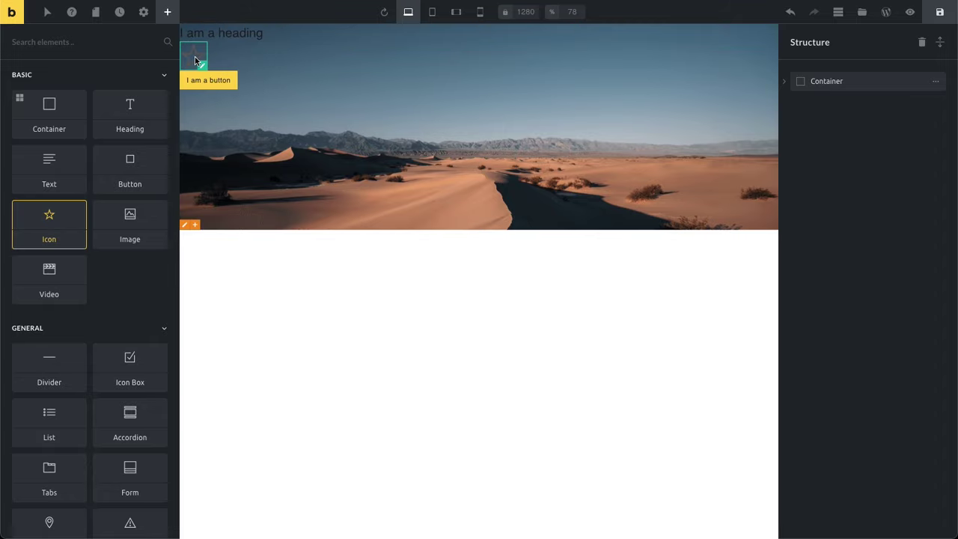
left_click(786, 82)
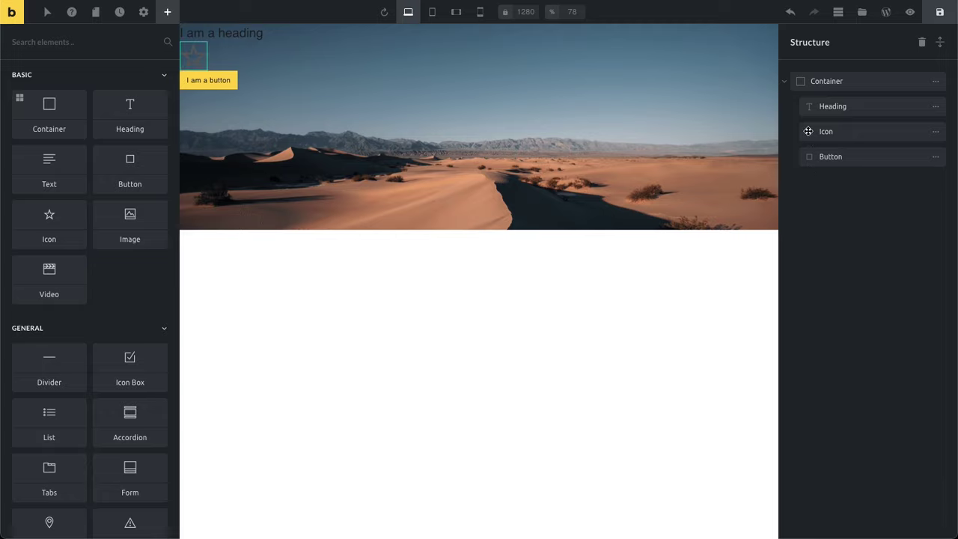
Move the Icon element below the Button inside the container, and delete the Icon
left_click_drag(808, 131, 811, 154)
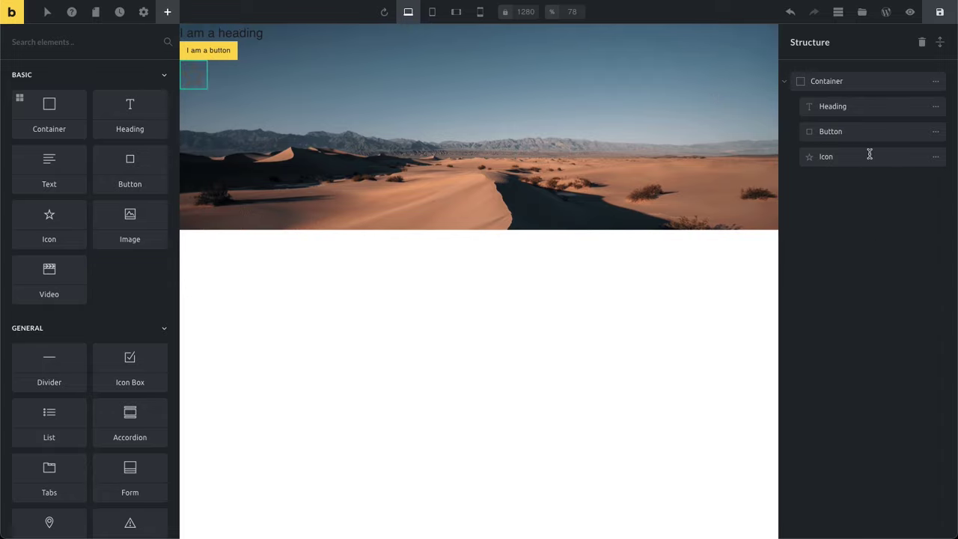
left_click(935, 157)
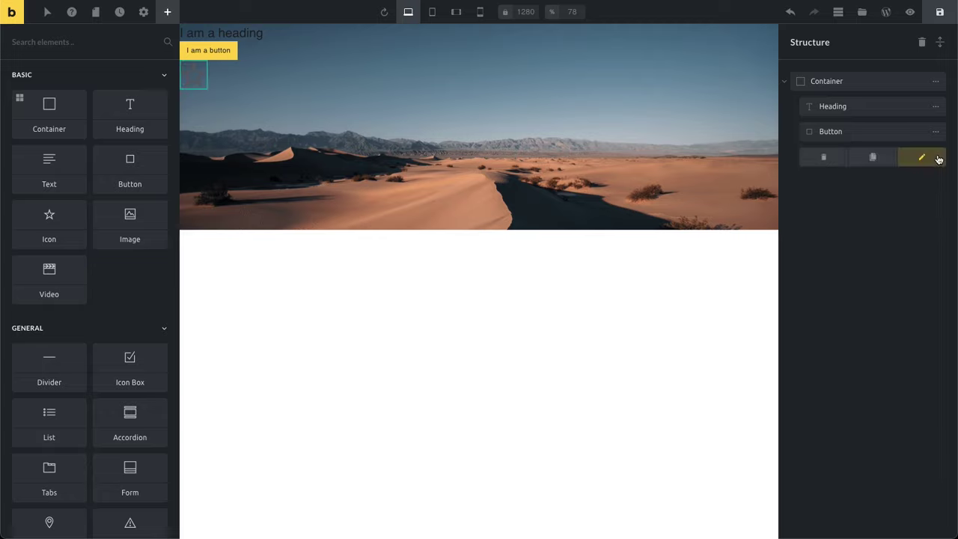
right_click(193, 80)
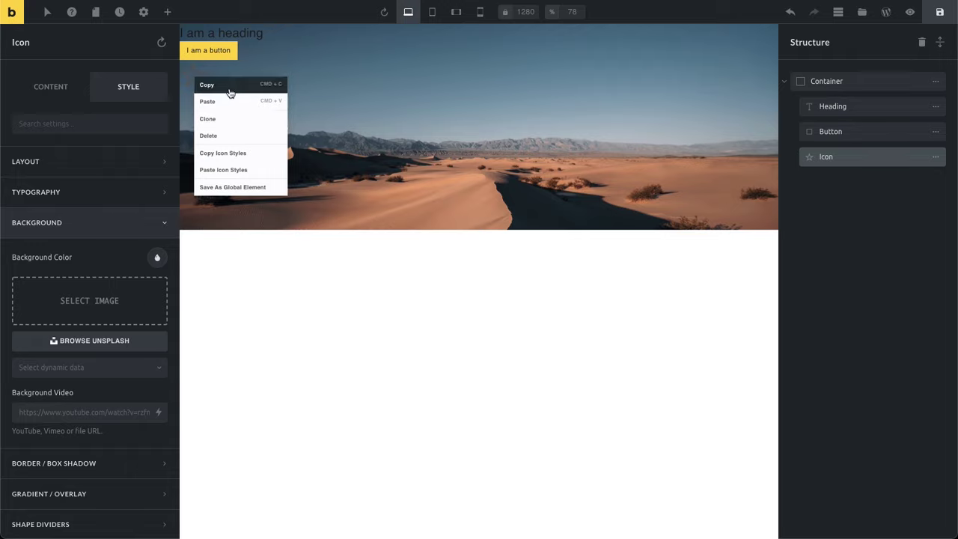
left_click(244, 136)
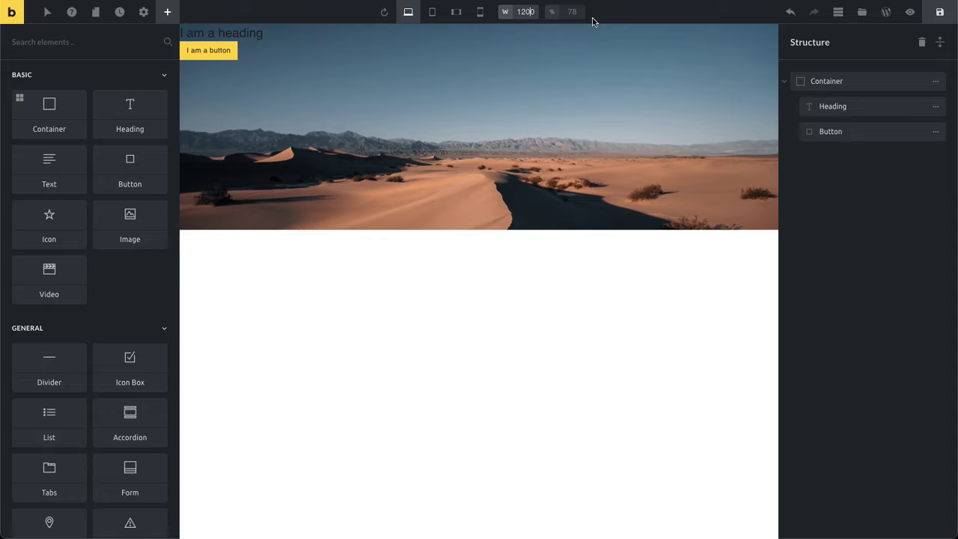
Set the canvas preview width to 1200 and lock it
key("Return")
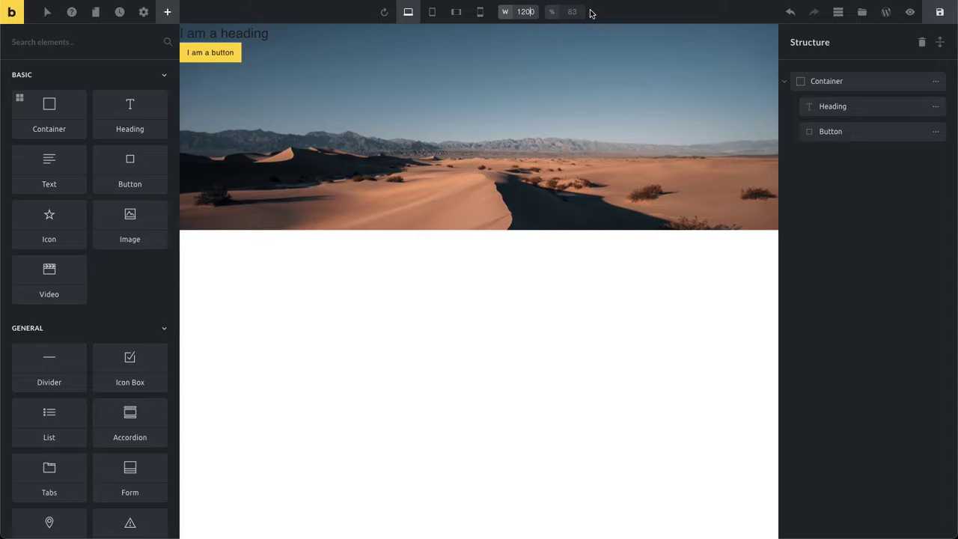
left_click(505, 12)
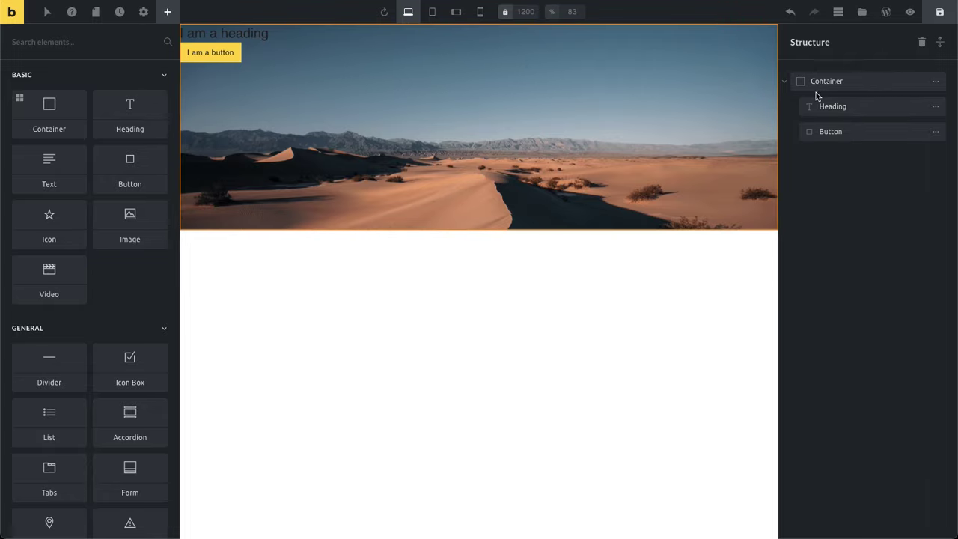
Center the container's content along both the main axis and the cross axis
left_click(624, 105)
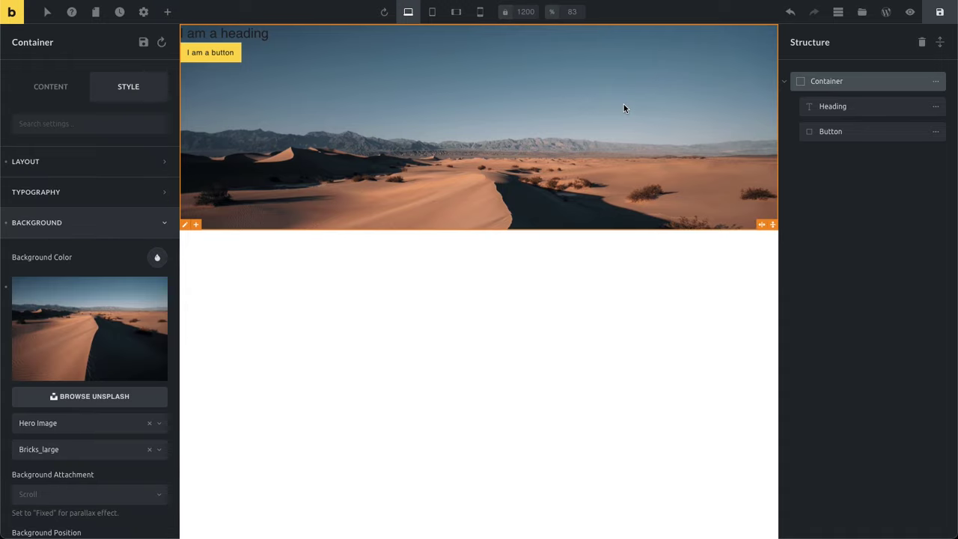
left_click(43, 90)
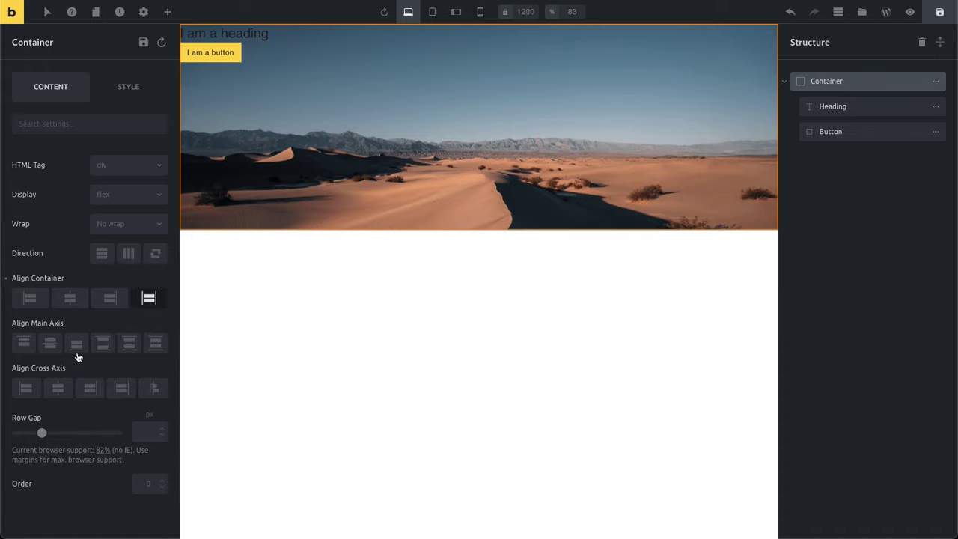
left_click(50, 344)
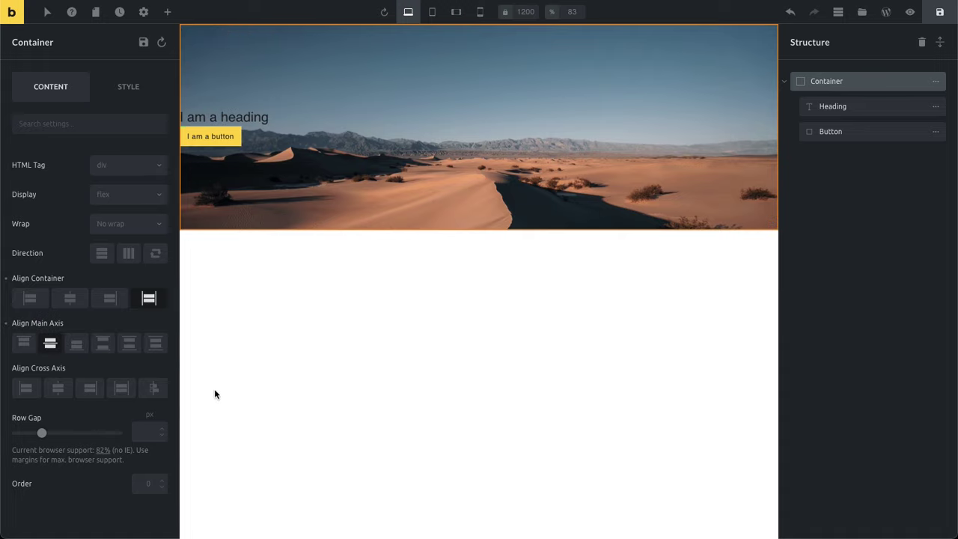
left_click(58, 388)
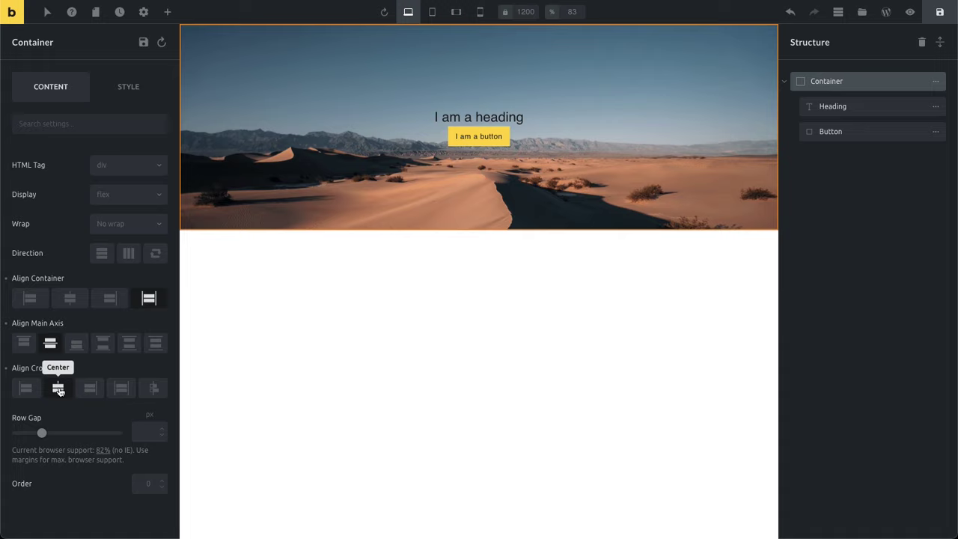
Try bold and underline formatting on part of the heading text and remove both again
left_click(470, 118)
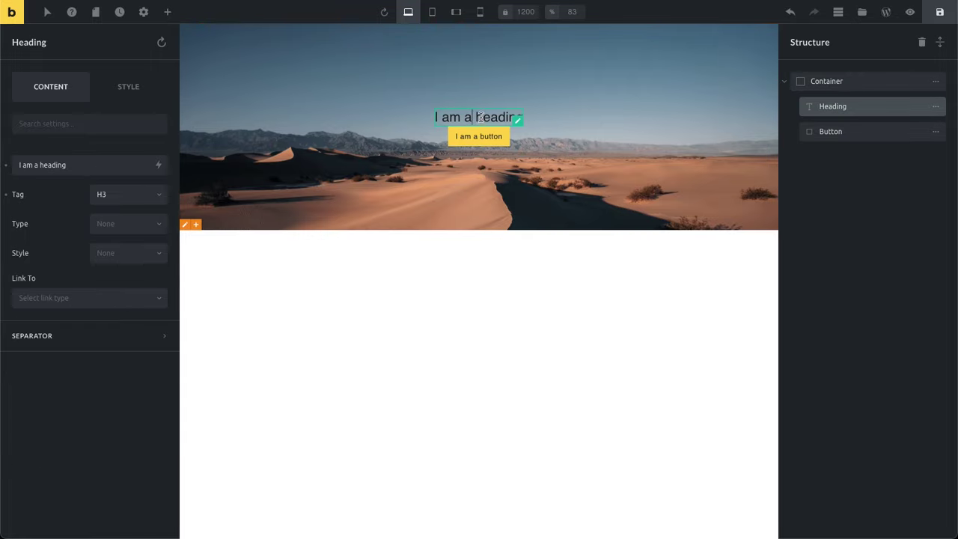
left_click_drag(488, 117, 464, 116)
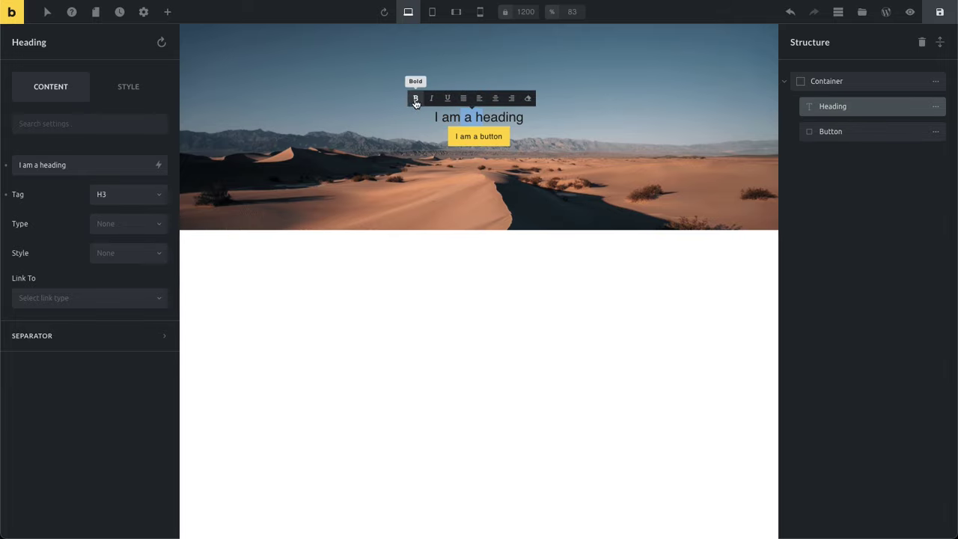
left_click(416, 100)
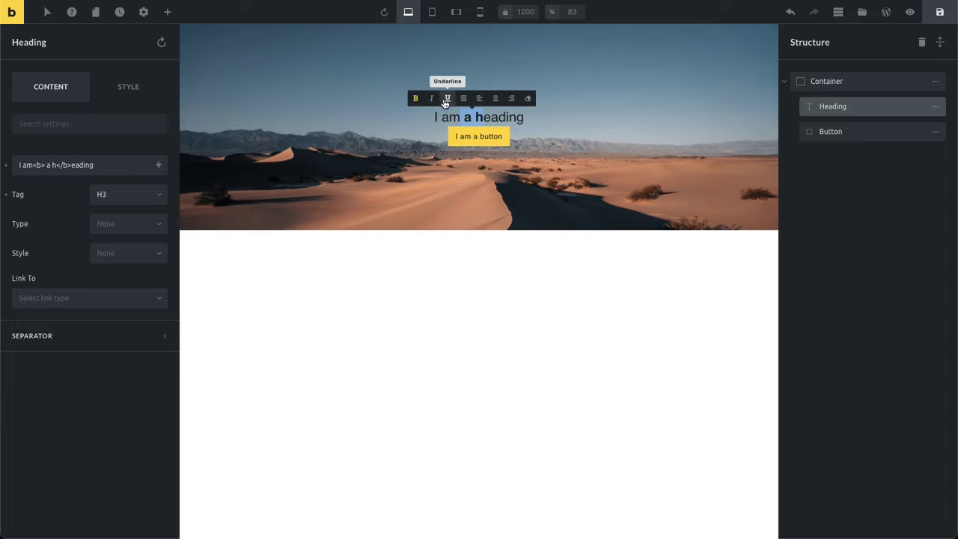
left_click(446, 101)
left_click(446, 100)
left_click(415, 101)
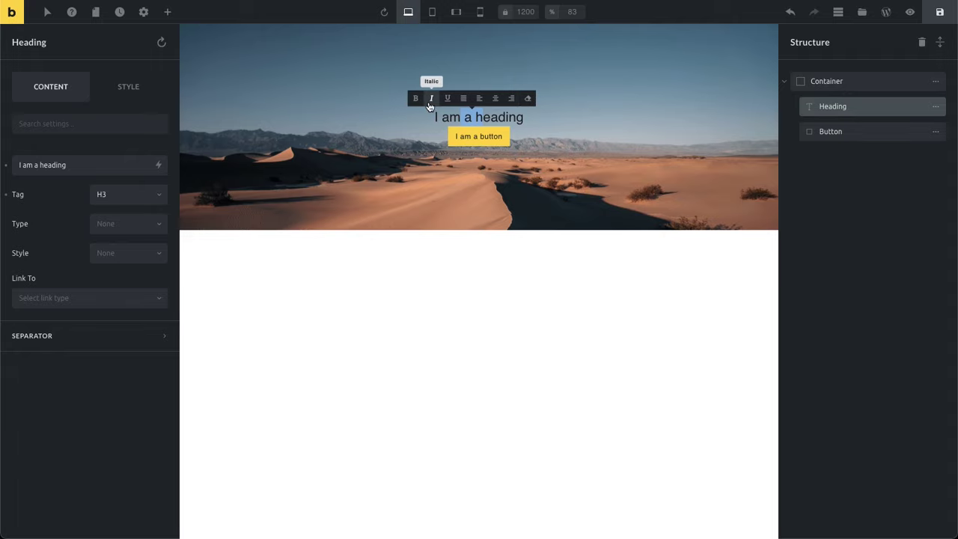
Replace the heading text with "Hero Section"
triple_click(499, 116)
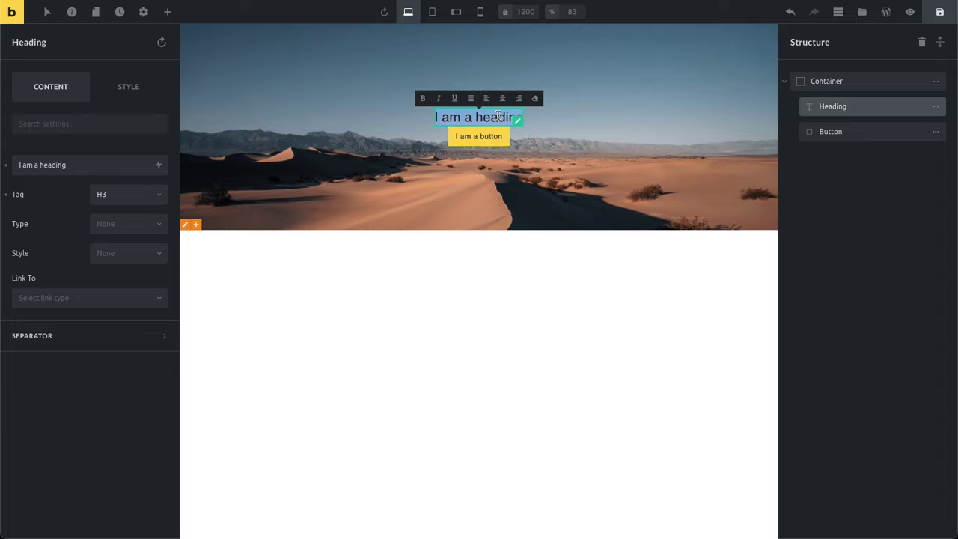
type("Her")
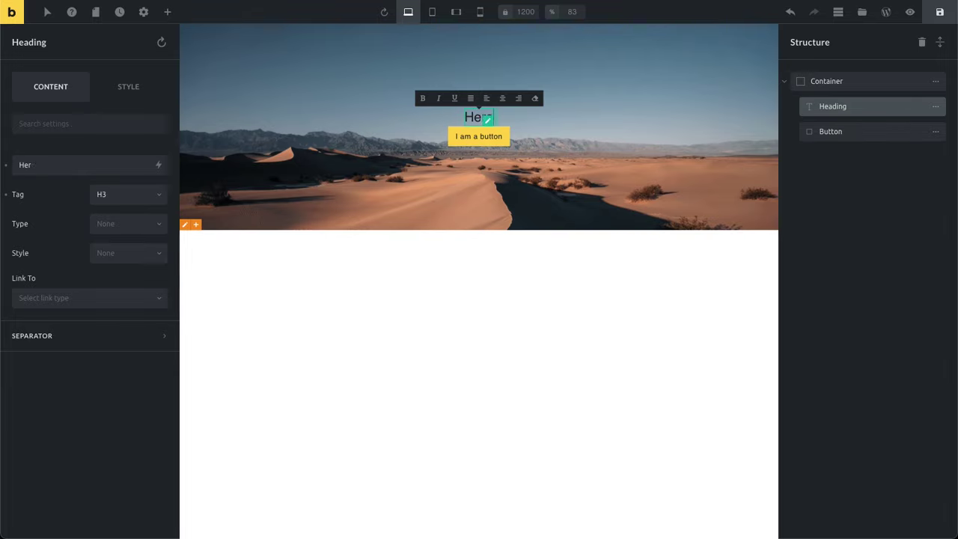
type("o Sect")
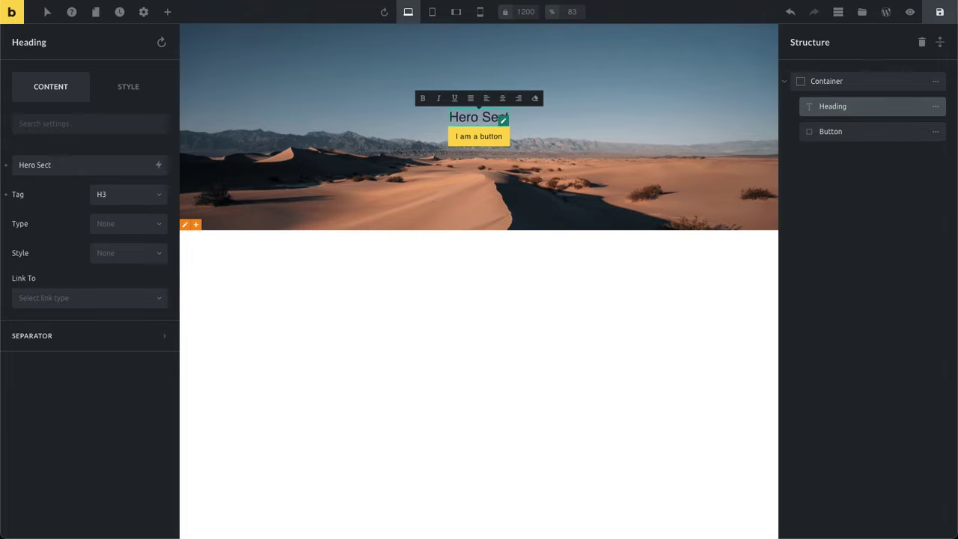
type("ion")
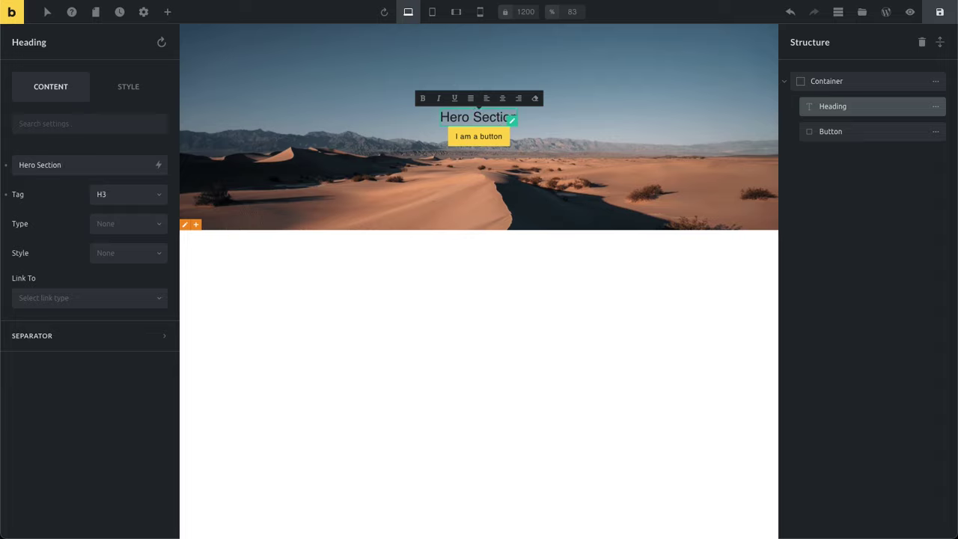
Add spacing below the heading on the canvas to separate it from the button
left_click(466, 118)
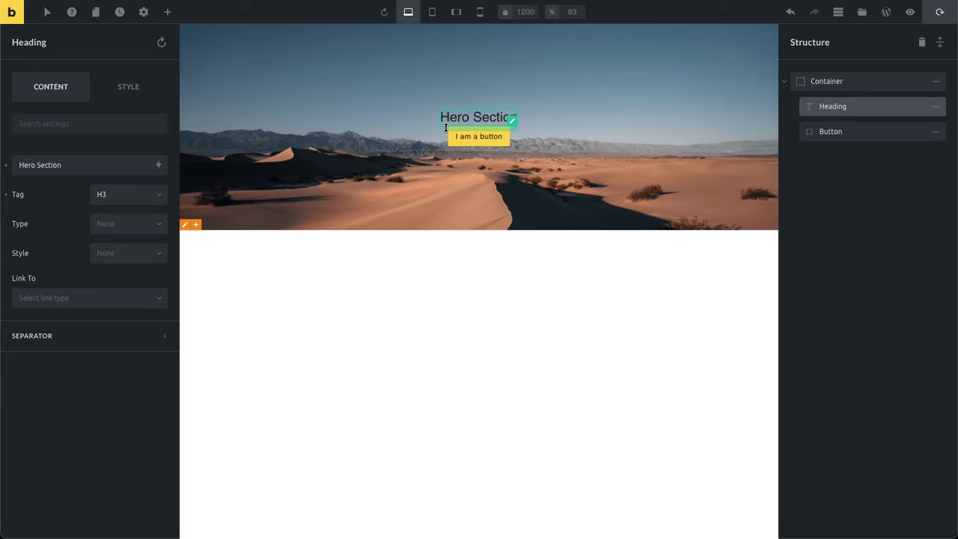
left_click_drag(445, 127, 444, 142)
left_click(454, 128)
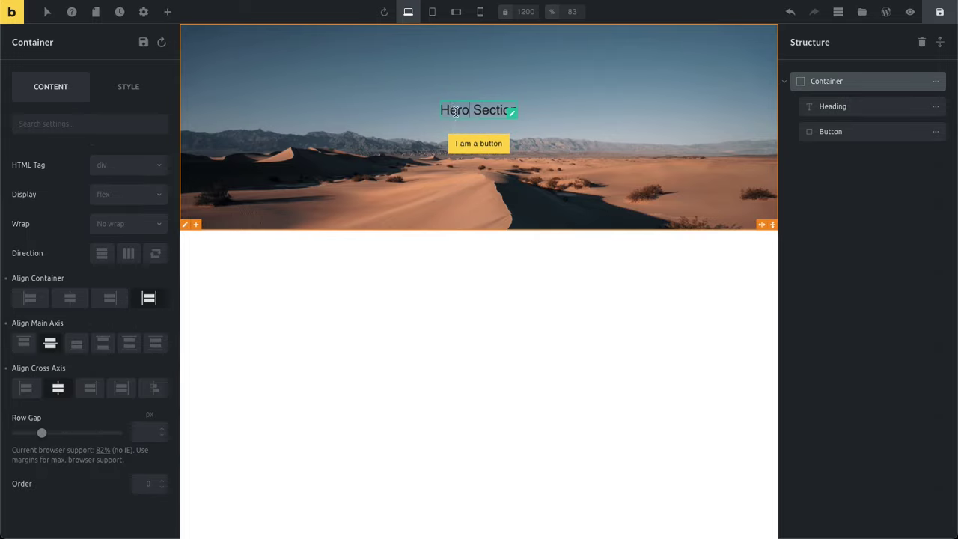
Change the HTML tag of the "Hero Section" heading to h1
left_click(456, 112)
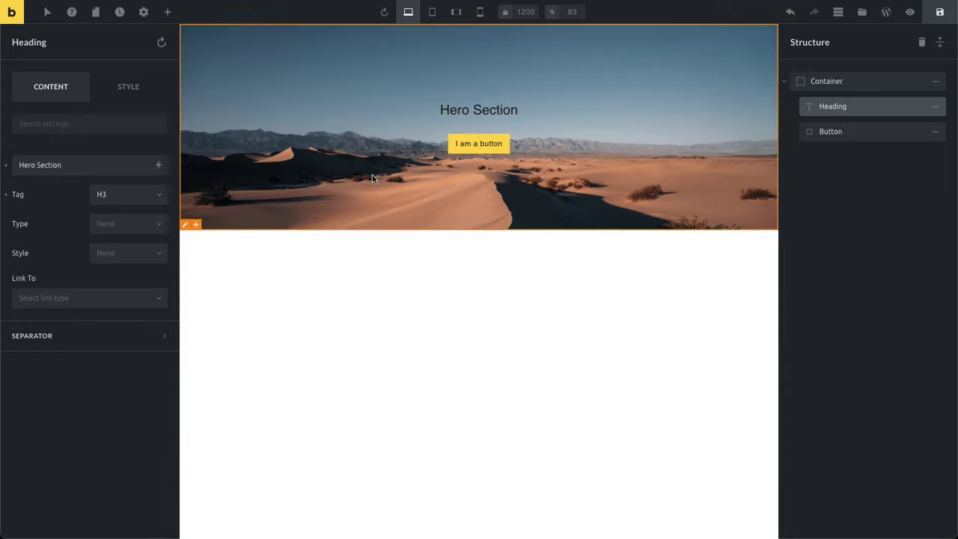
left_click(126, 196)
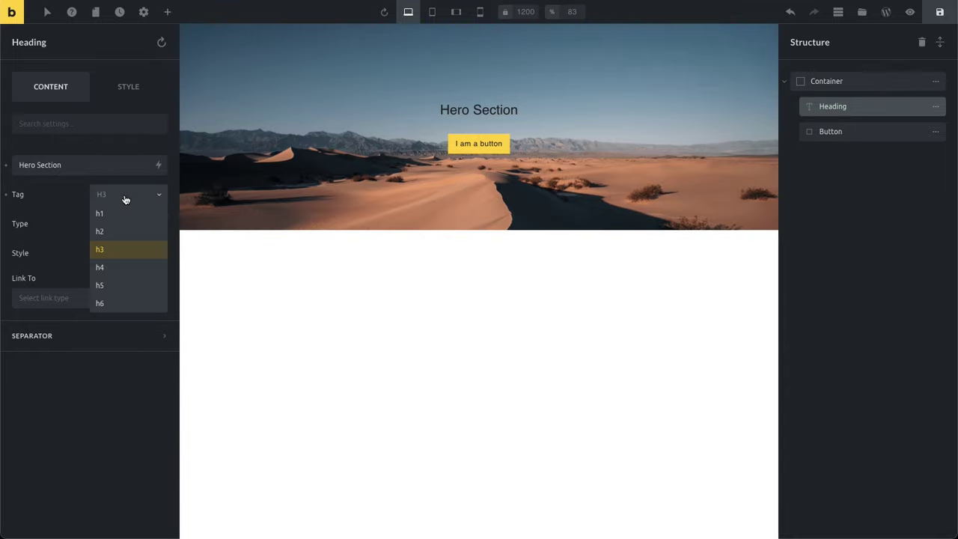
left_click(129, 216)
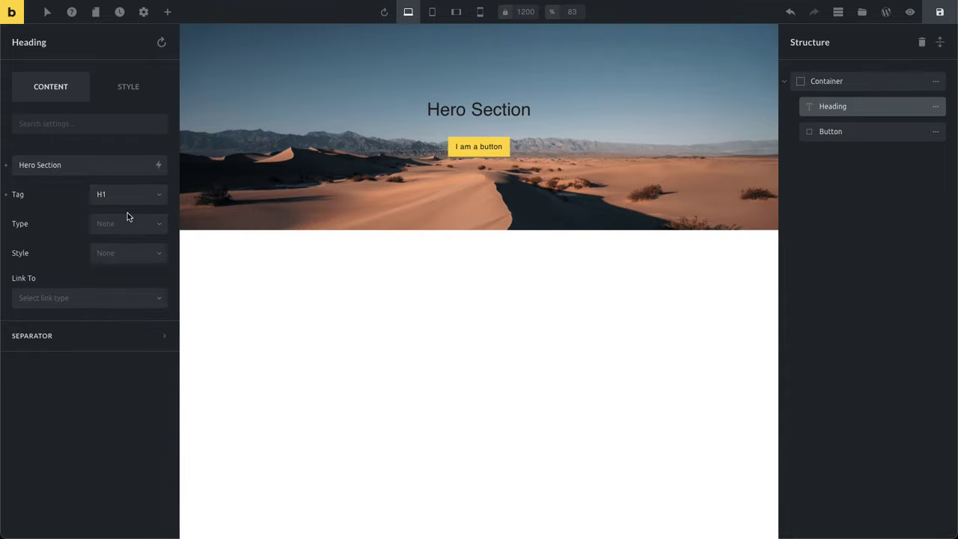
Set the button's size to Extra Large and turn on its Circle option
left_click(461, 146)
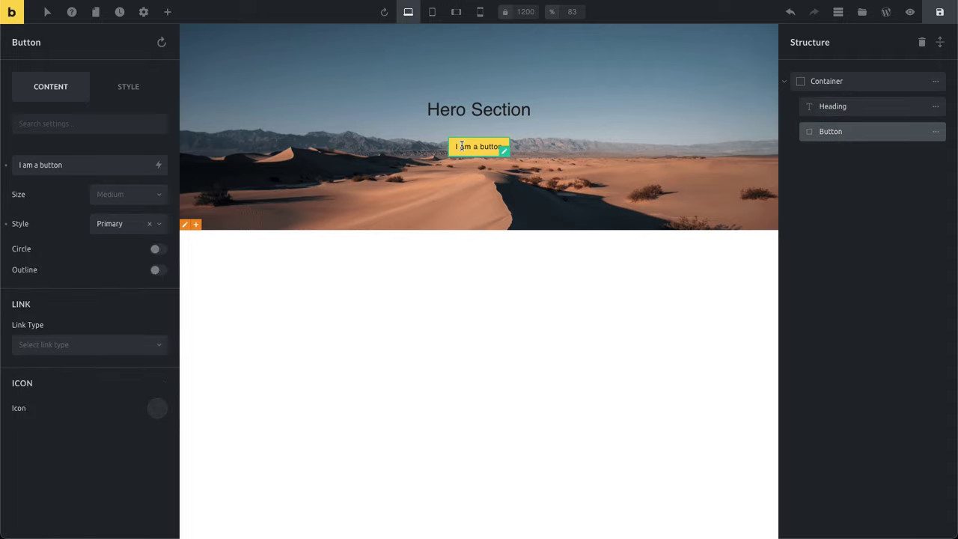
left_click(122, 196)
left_click(118, 267)
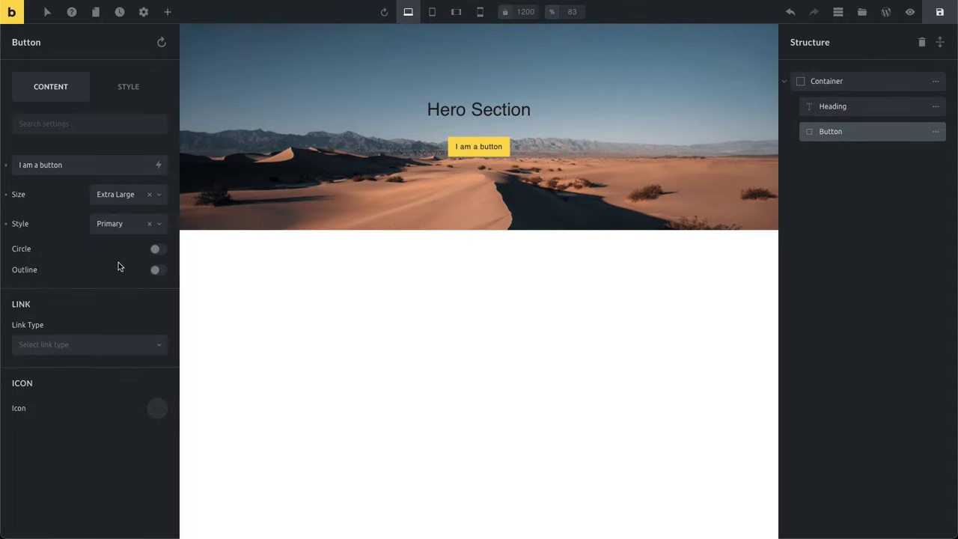
left_click(157, 250)
left_click(156, 250)
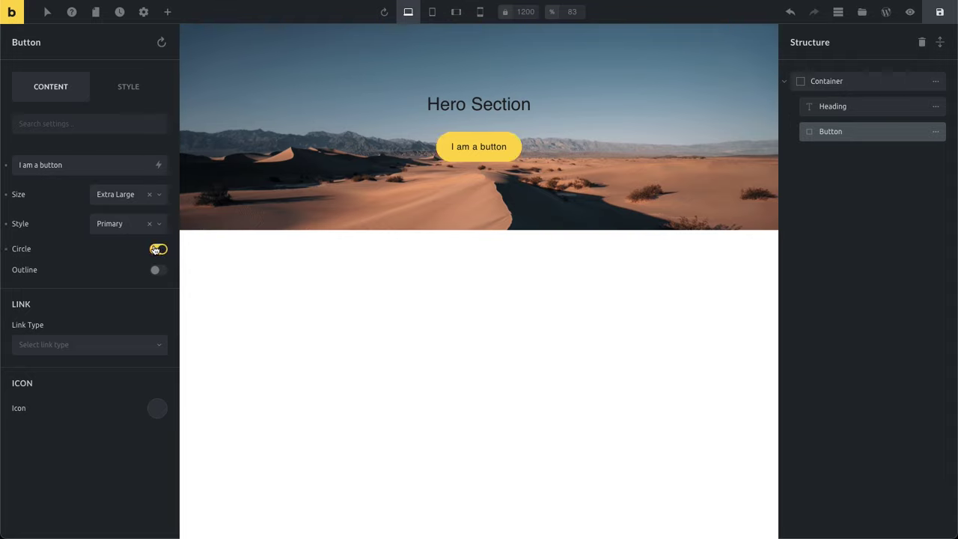
Open the page's revision history and delete all stored revisions
left_click(497, 290)
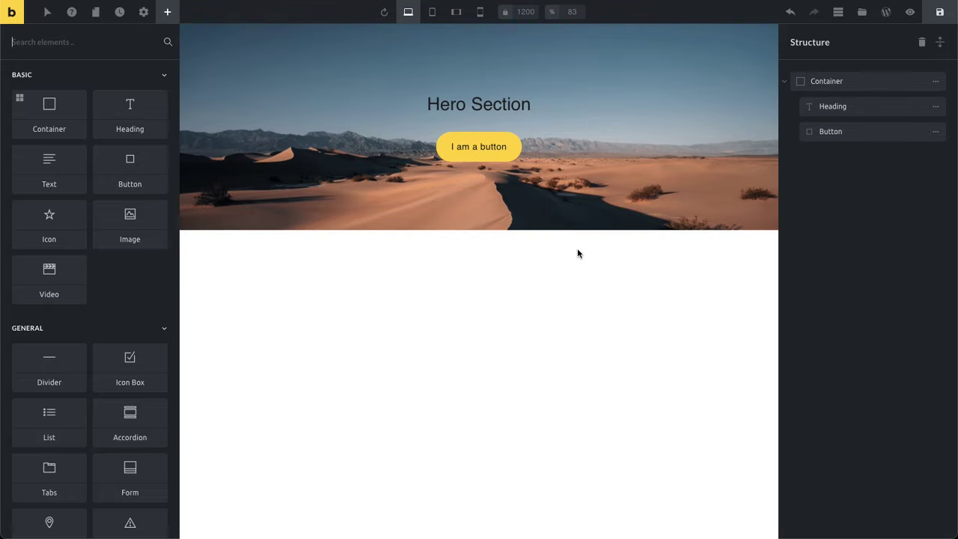
left_click(119, 12)
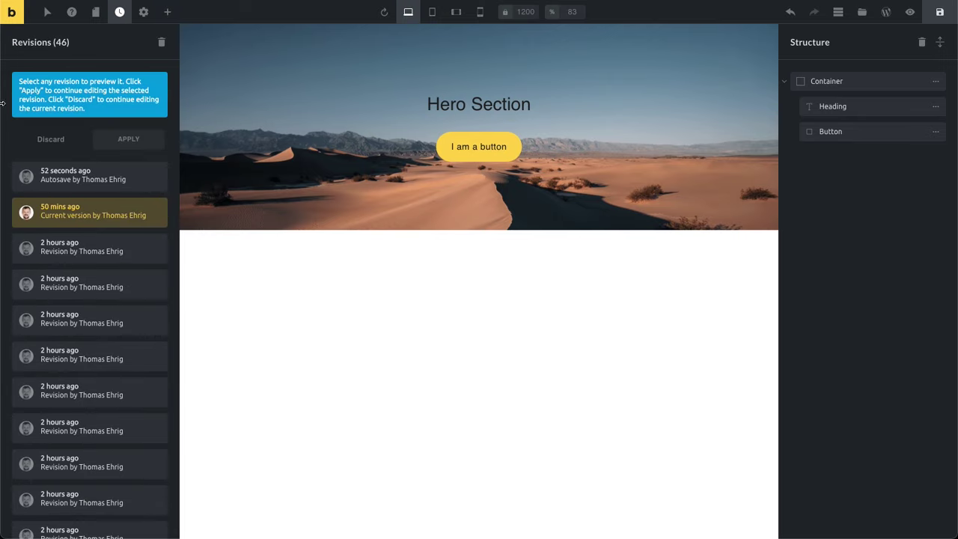
left_click(160, 43)
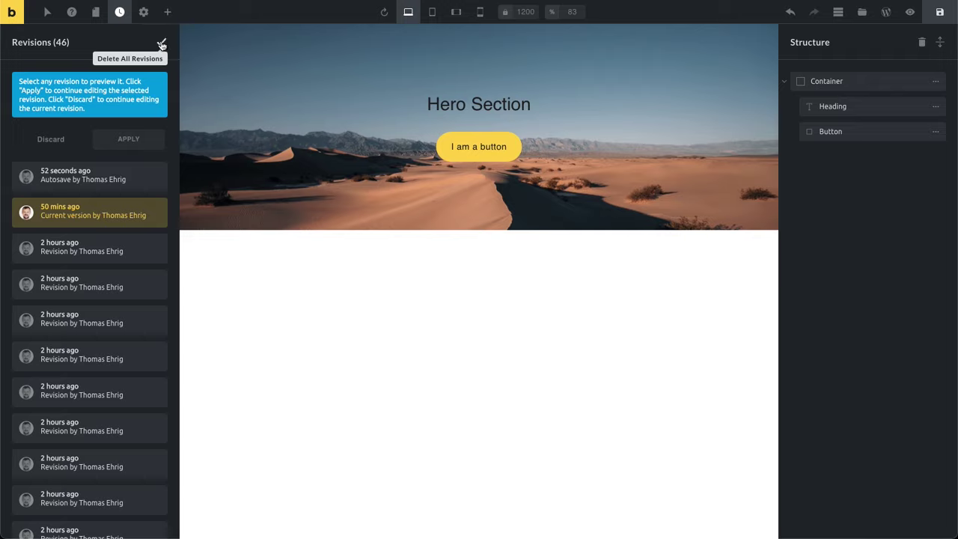
left_click(161, 44)
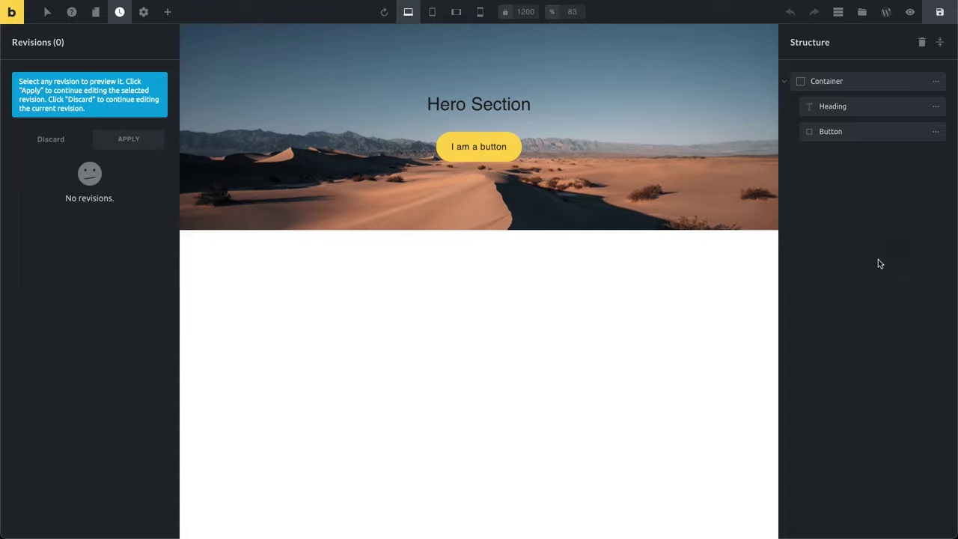
Save the page twice to store two fresh revisions in the history
left_click(939, 15)
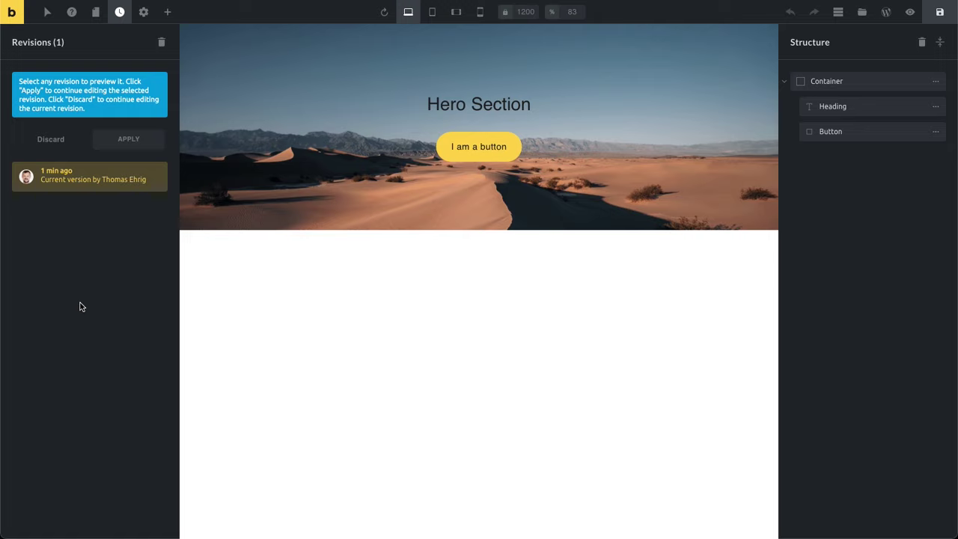
key("ctrl+s")
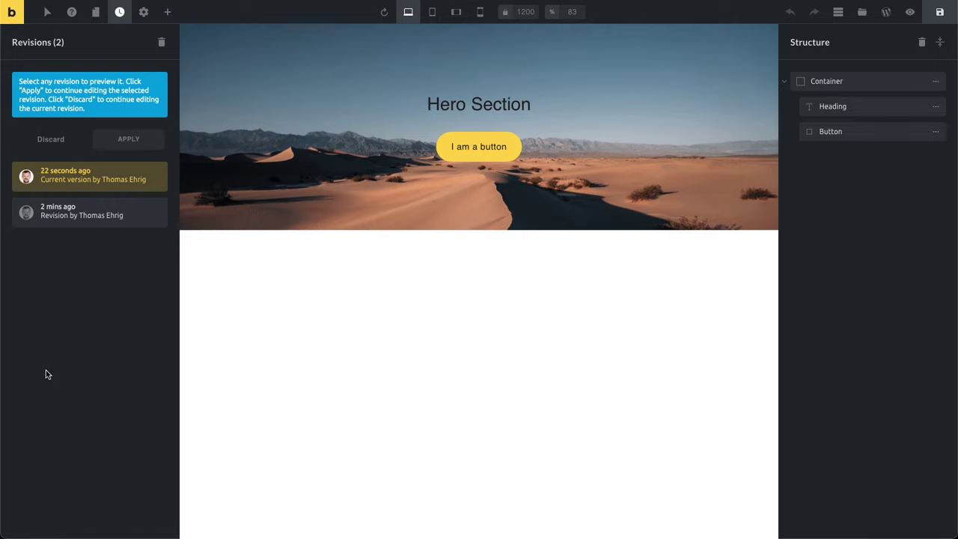
left_click(92, 280)
Search the in-builder documentation for "keyboard shortcut" and open the Keyboard Shortcuts article
left_click(71, 14)
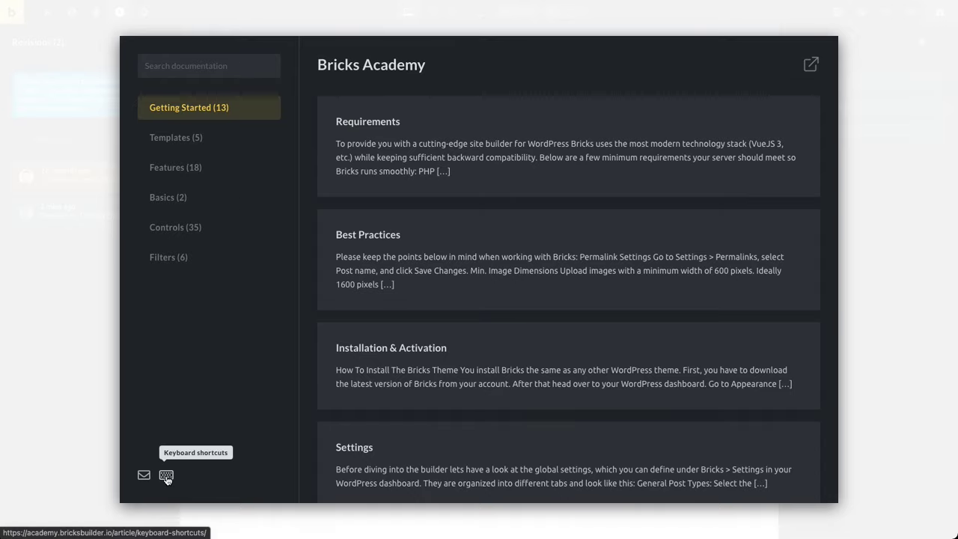
left_click(199, 73)
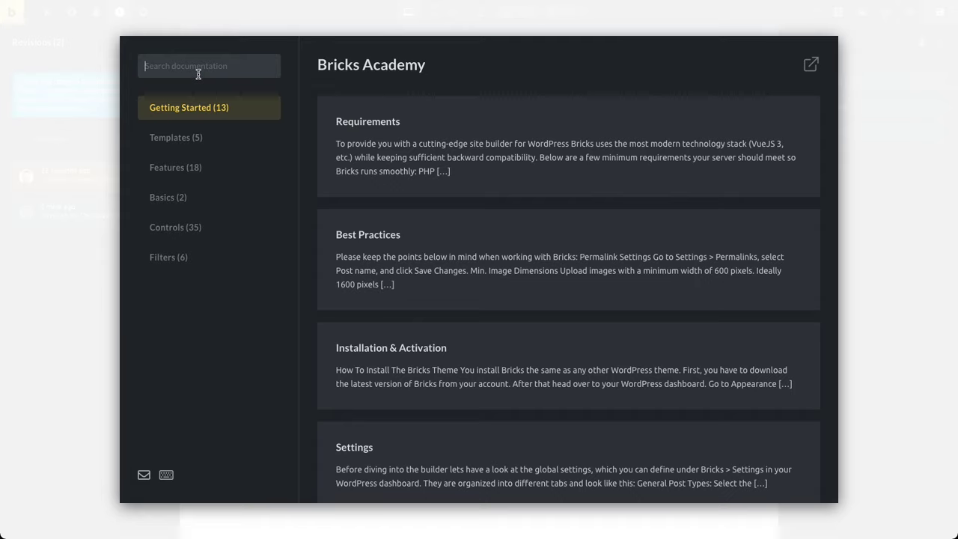
type("keyboard s")
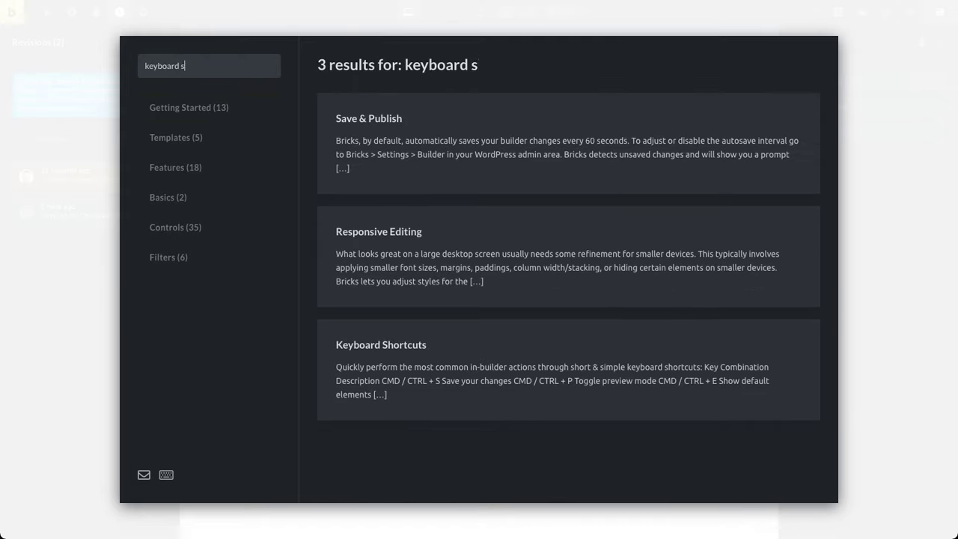
type("hortcut")
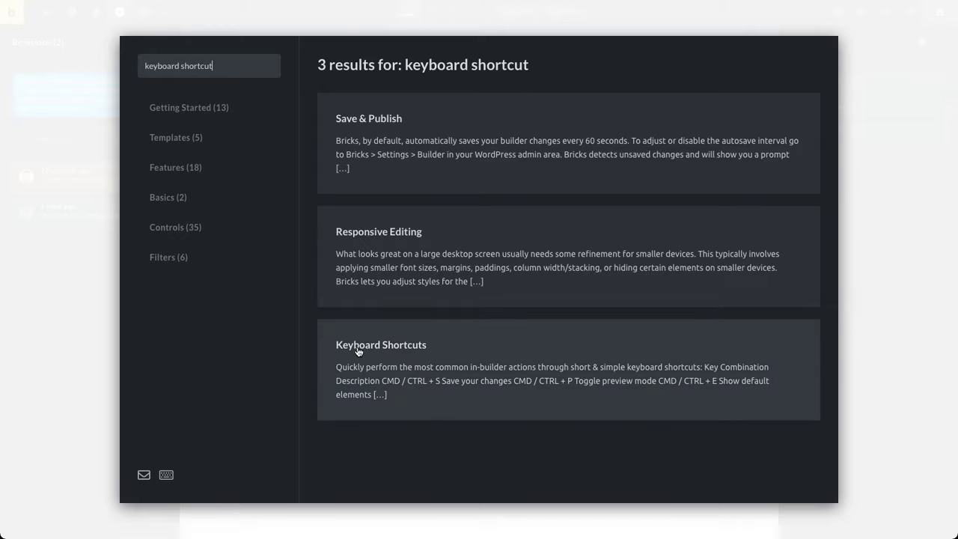
left_click(451, 344)
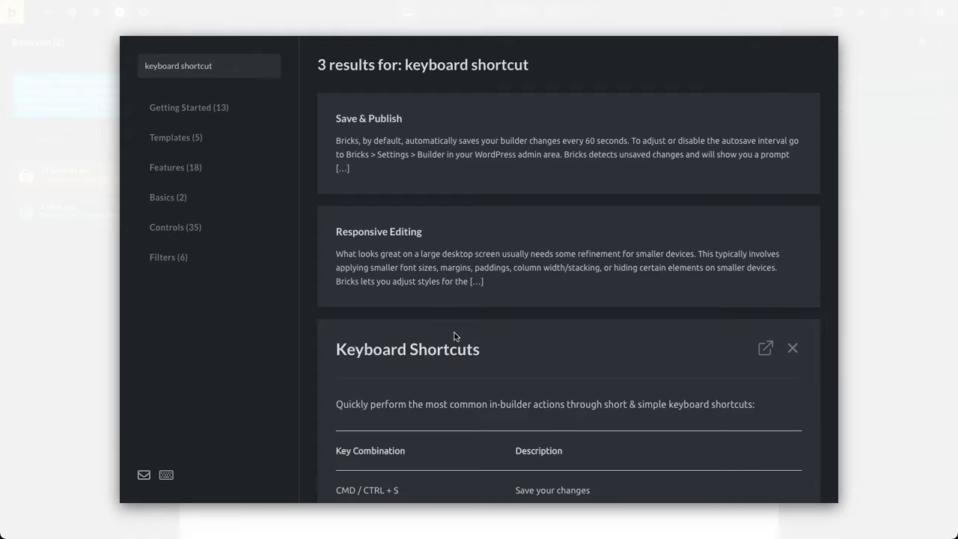
Read through the full table of key combinations in the Keyboard Shortcuts article and close the documentation
scroll(452, 335, "down", 5)
scroll(514, 221, "up", 1)
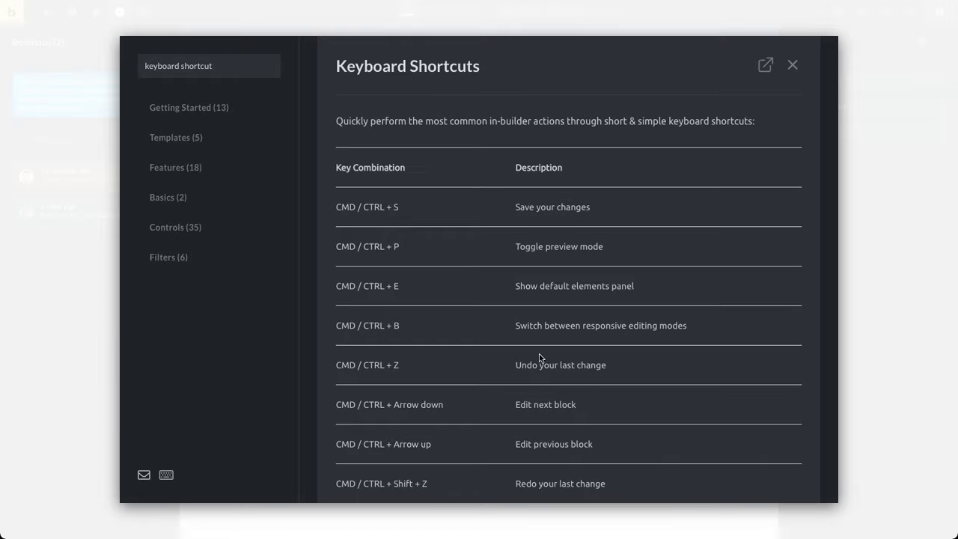
scroll(512, 367, "down", 1)
scroll(513, 367, "down", 3)
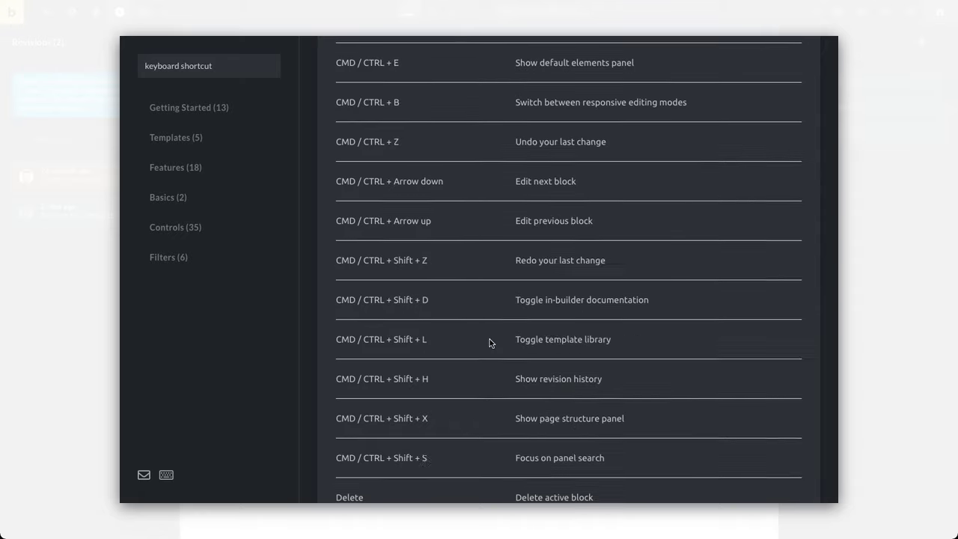
scroll(587, 404, "down", 2)
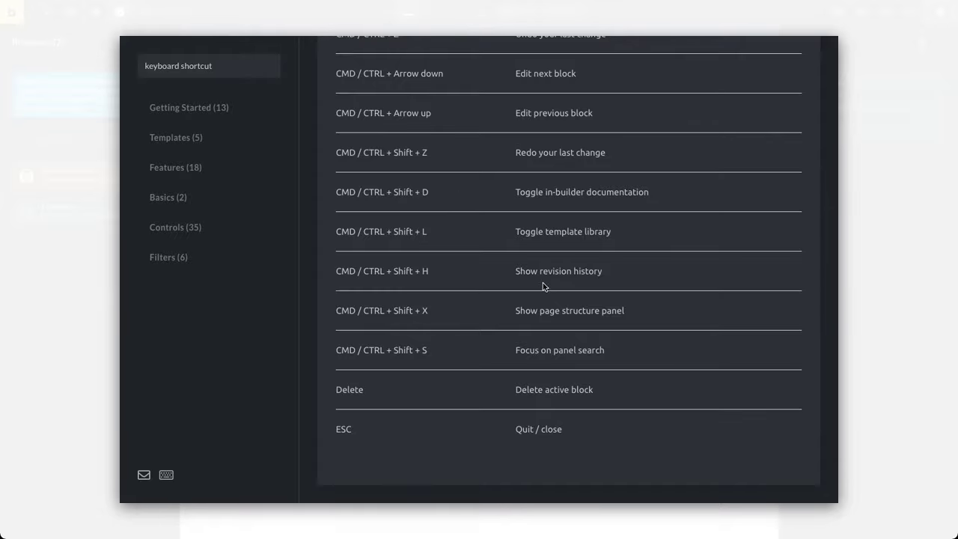
scroll(764, 268, "up", 10)
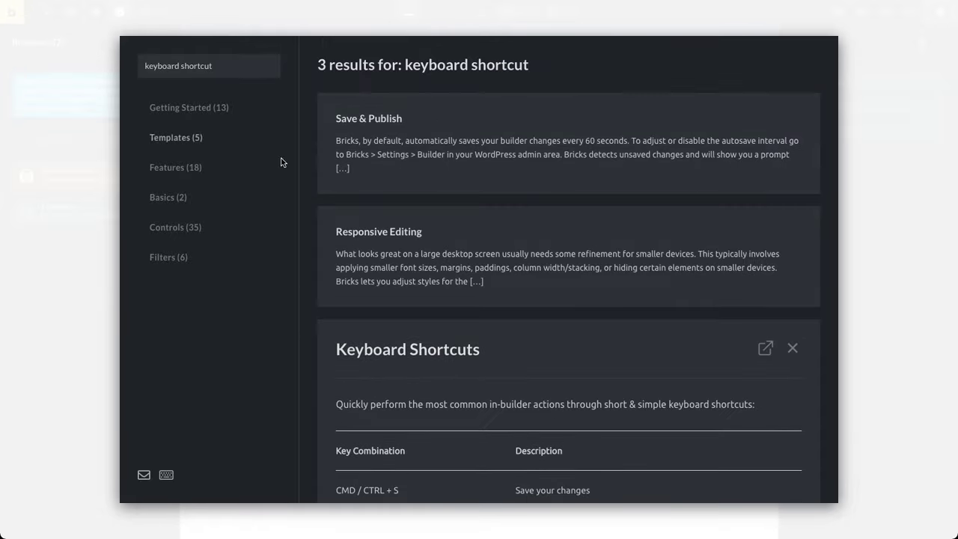
left_click(899, 128)
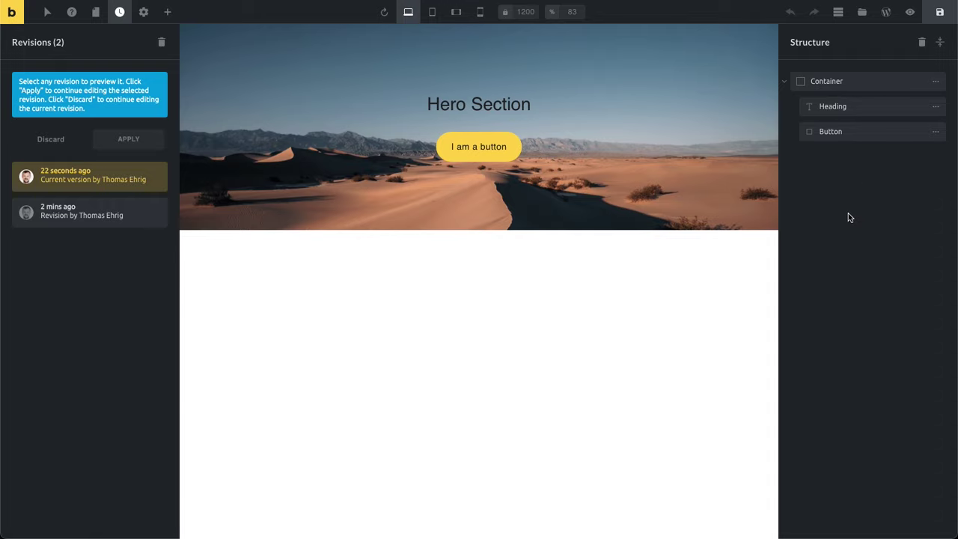
Toggle the preview mode on and off repeatedly and leave the hero section page in preview
key("ctrl+shift+p")
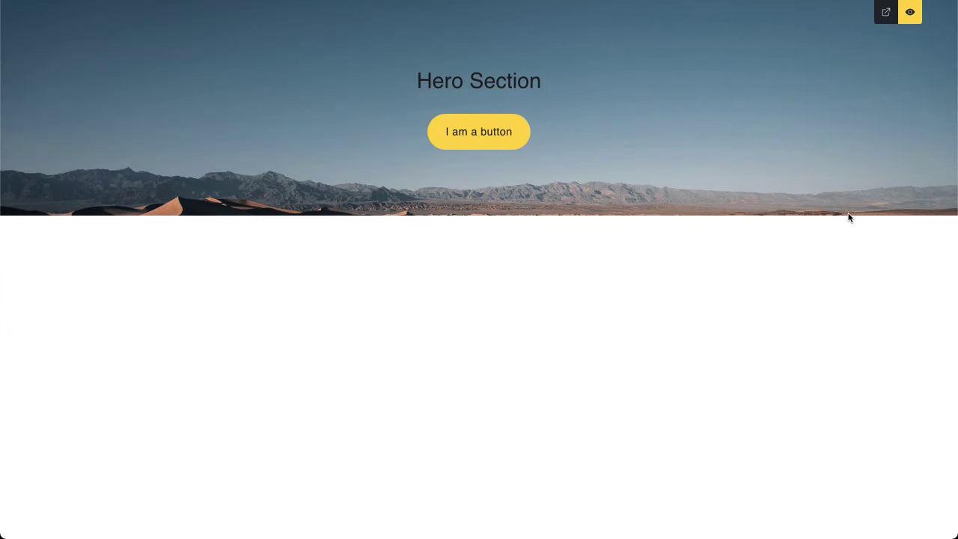
key("ctrl+shift+p")
key("ctrl+shift+p")
key("ctrl+shift+p")
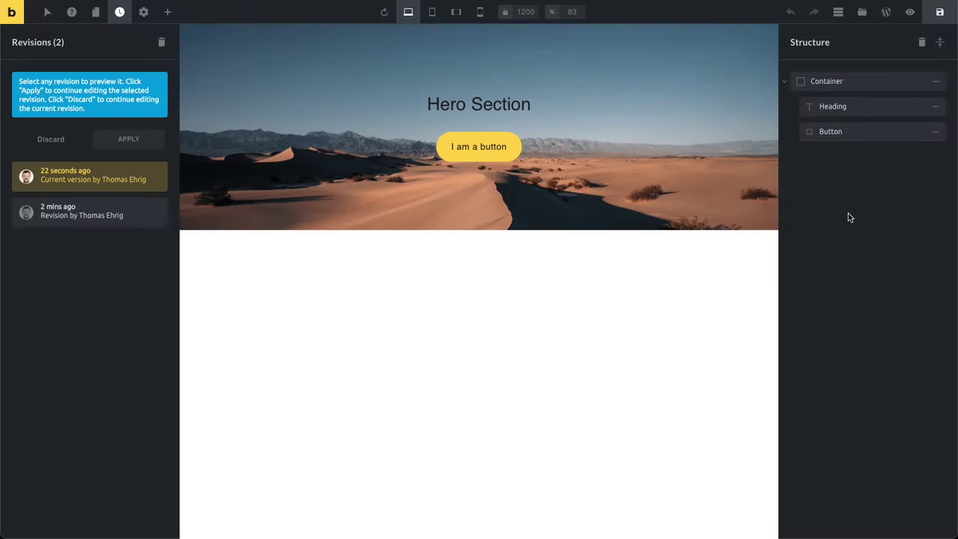
left_click(910, 13)
left_click(910, 14)
left_click(910, 13)
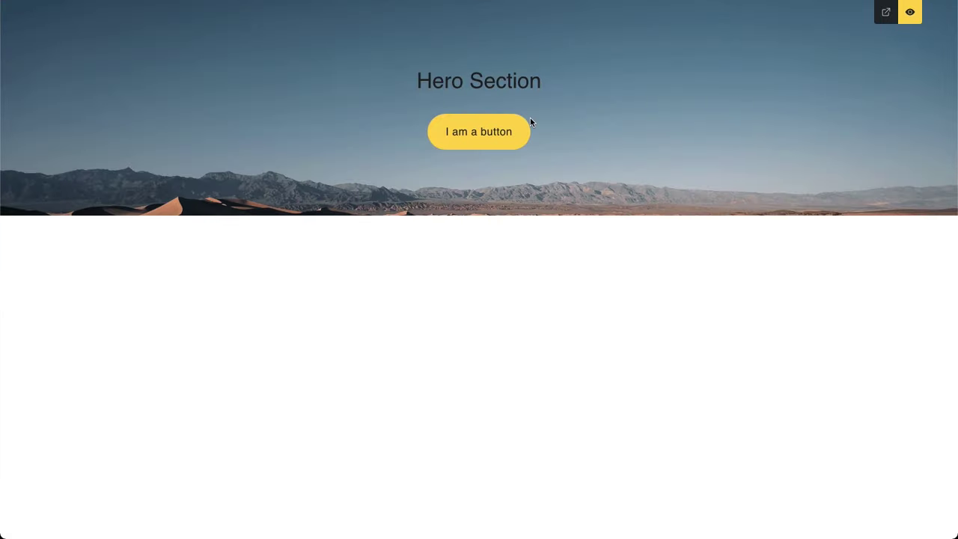
View the hero section page on the front end and return to the builder's editing mode
left_click(888, 15)
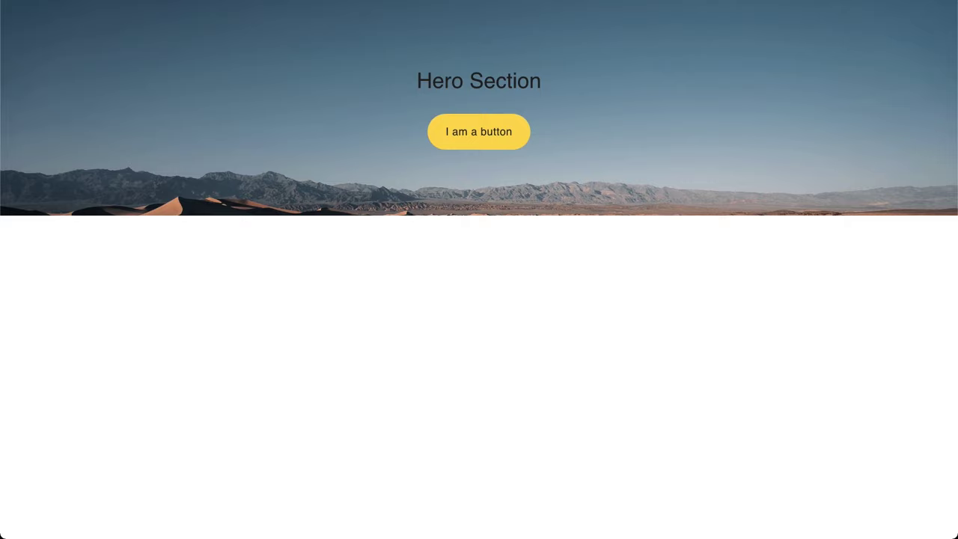
mouse_move(886, 12)
left_click(910, 13)
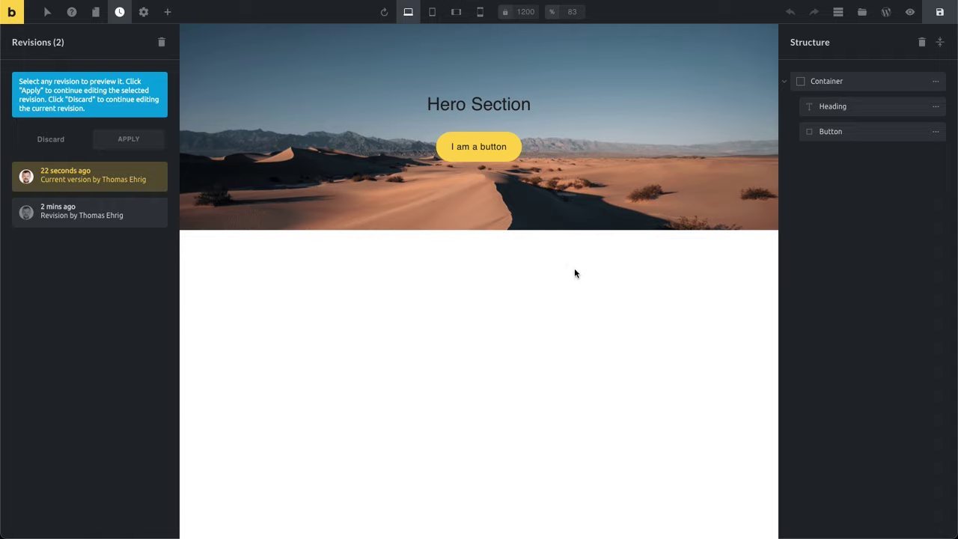
Show the elements list, then open the saved Header template from the template library for editing
key("ctrl+shift+a")
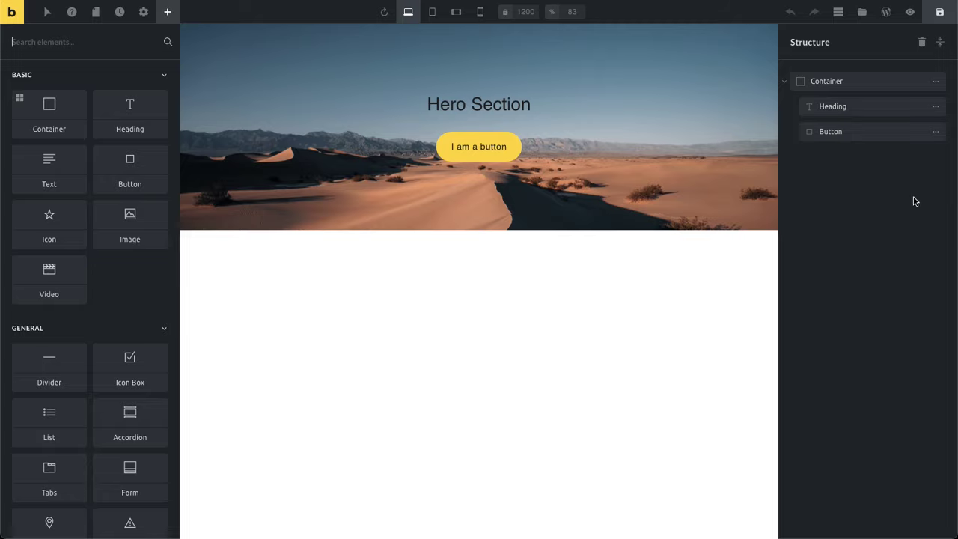
left_click(863, 12)
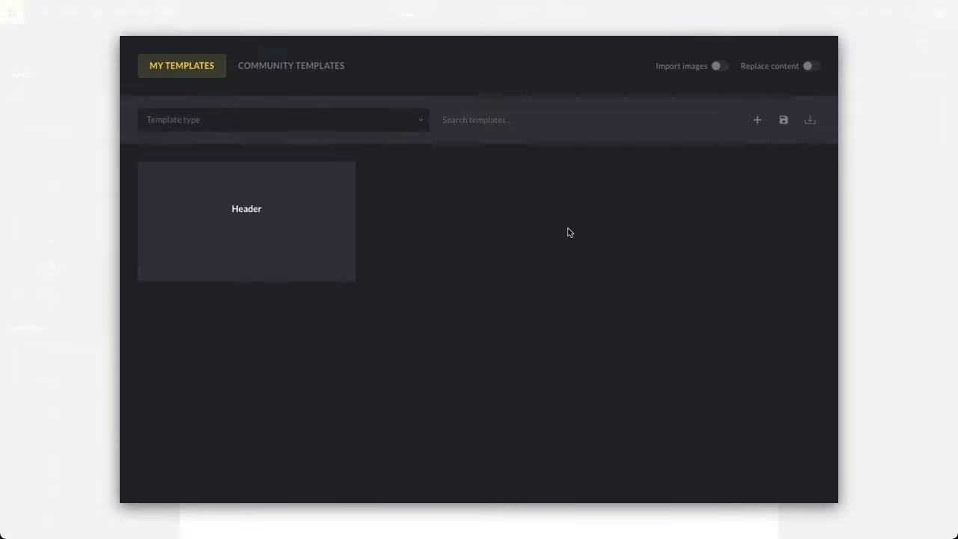
mouse_move(237, 213)
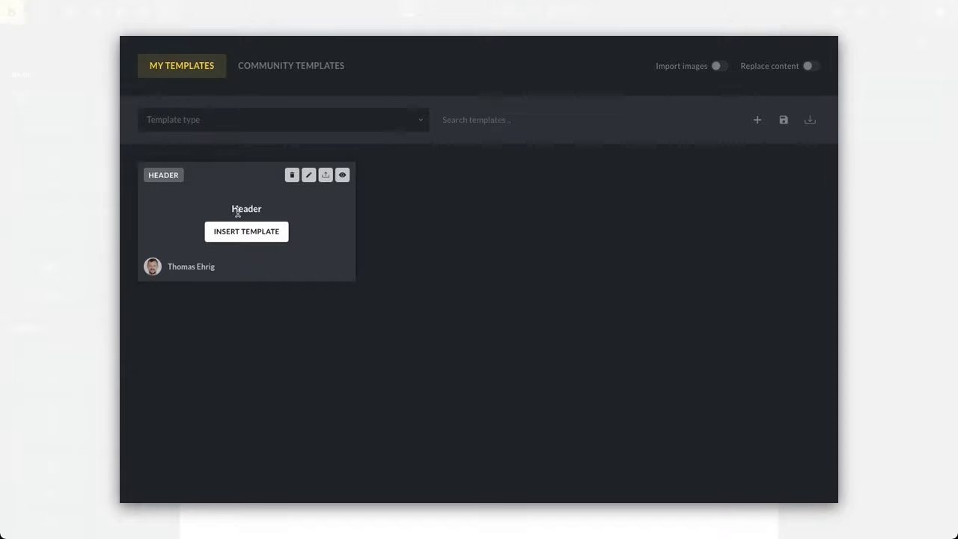
left_click(309, 176)
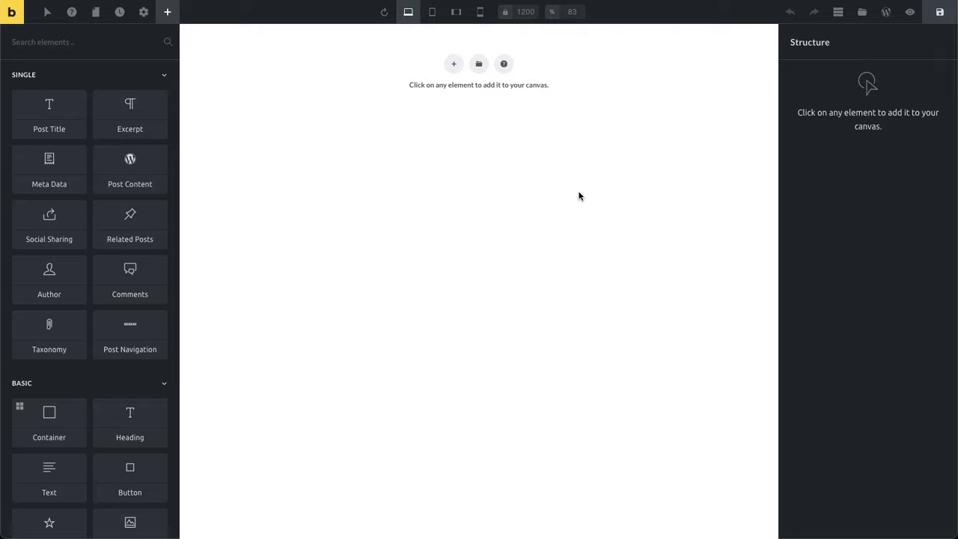
Add a container to the empty header template and set its Align Container option to stretch across the full width
left_click(455, 65)
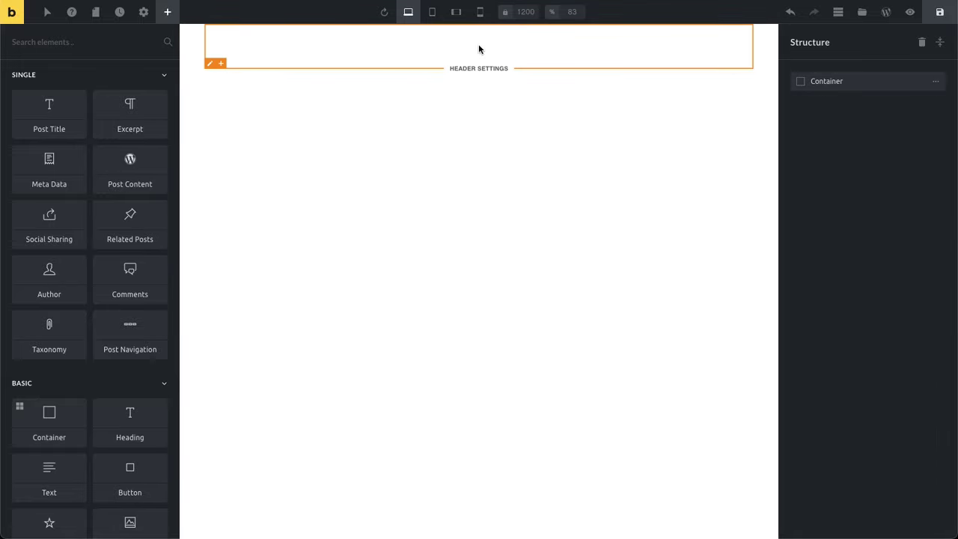
left_click(477, 41)
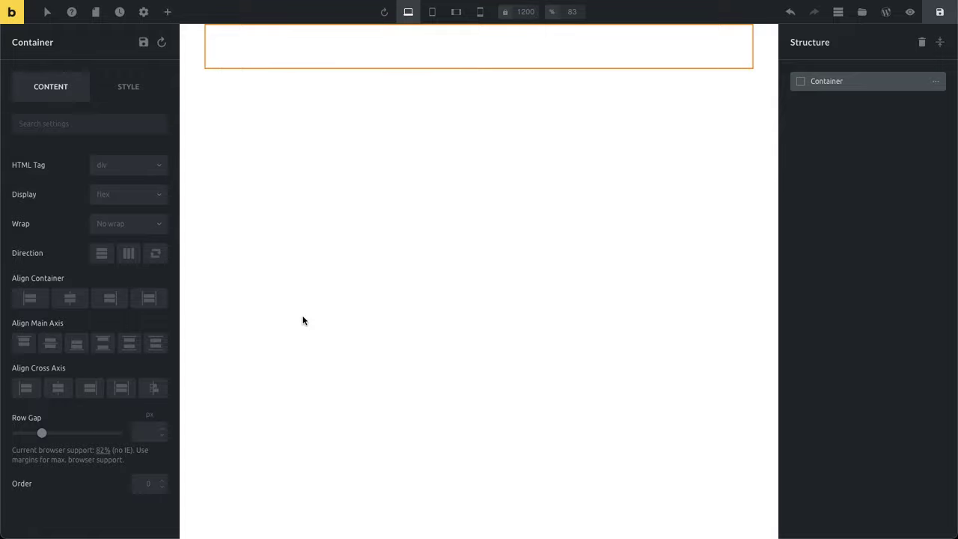
left_click(149, 298)
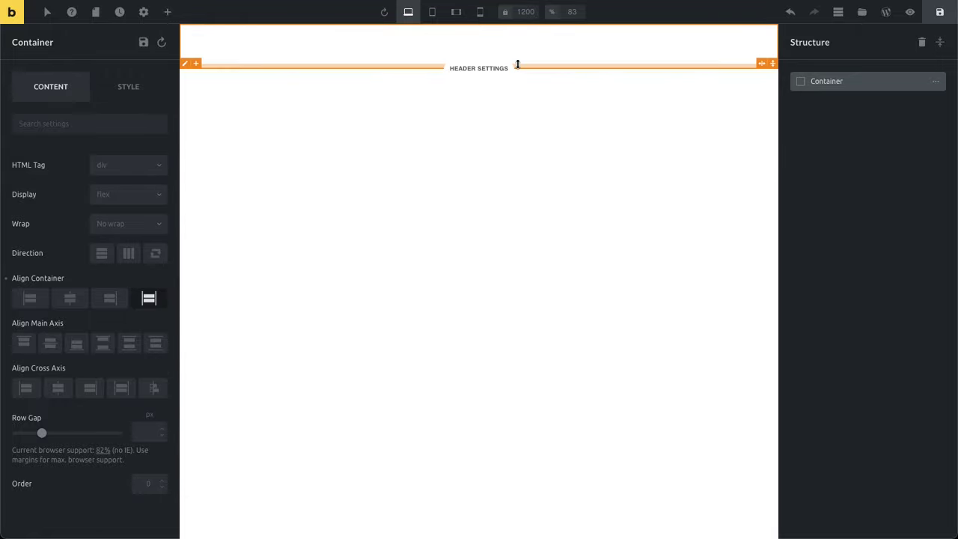
Find the Logo element by searching for "logo" and add it inside the header container
left_click(168, 13)
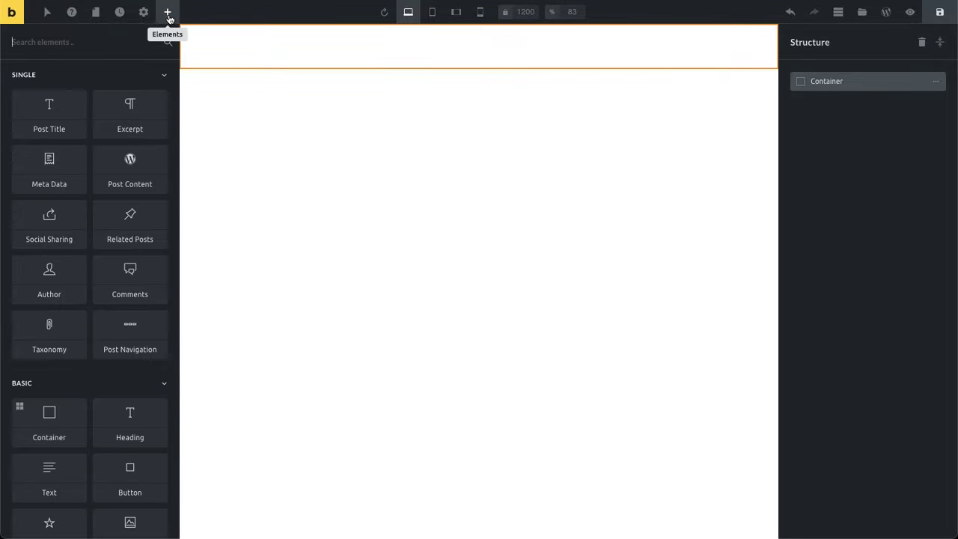
type("logo")
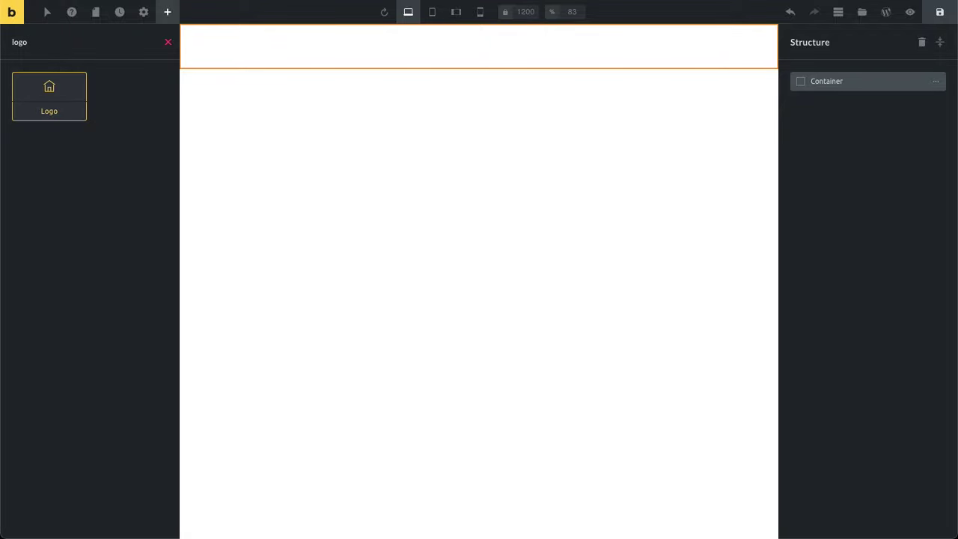
left_click(49, 95)
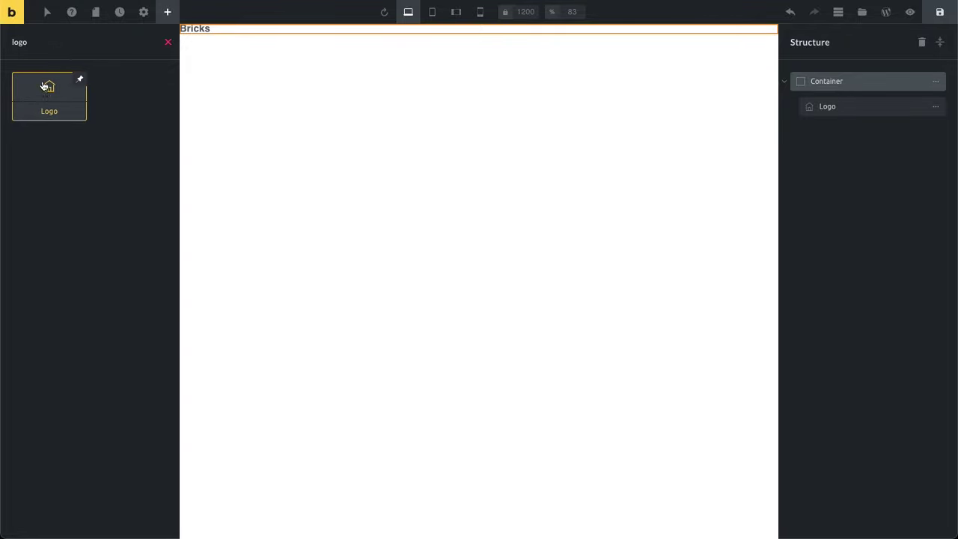
Search the elements for "nav", add a Nav Menu below the logo in the header container, and open its settings
left_click(76, 43)
key("ctrl+a")
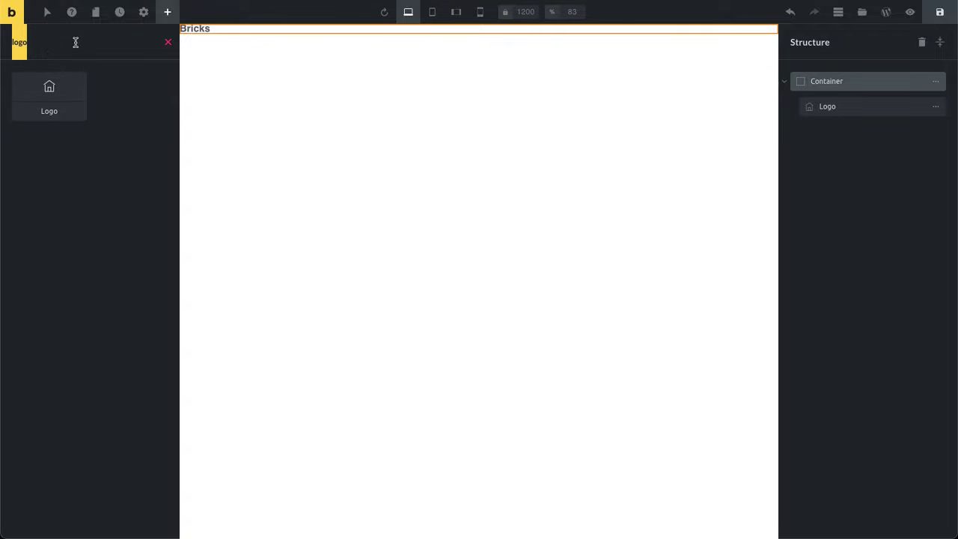
type("nav")
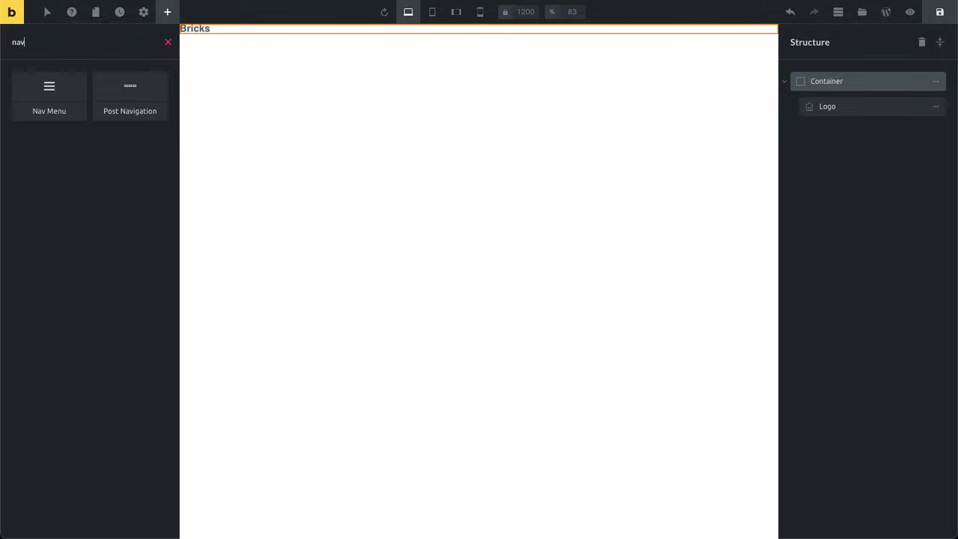
key("Return")
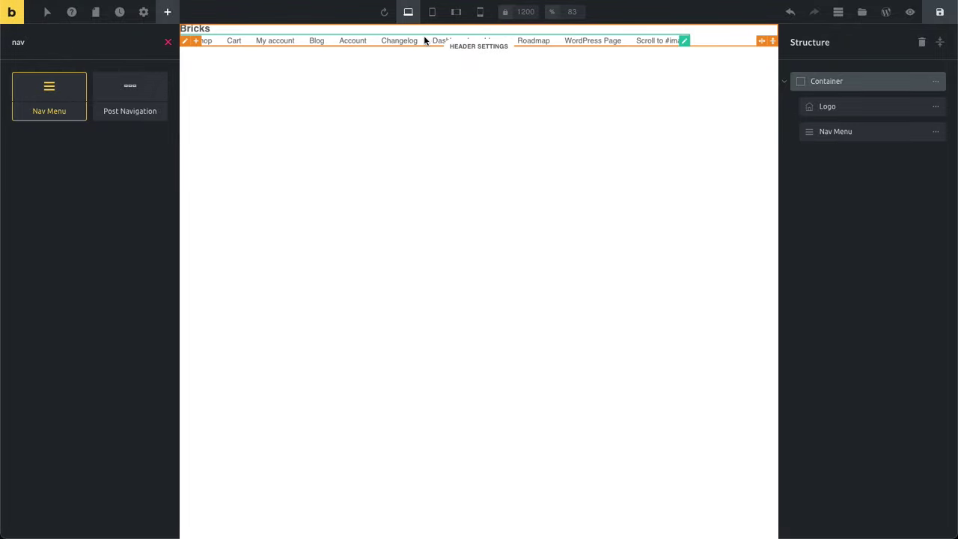
left_click(381, 42)
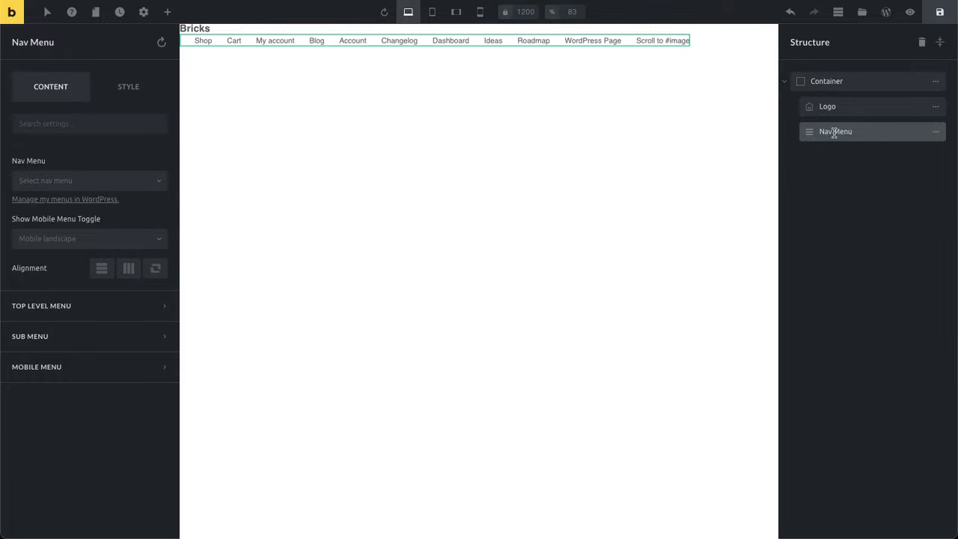
Assign the "Header - Shop" menu to the Nav Menu element
left_click(95, 187)
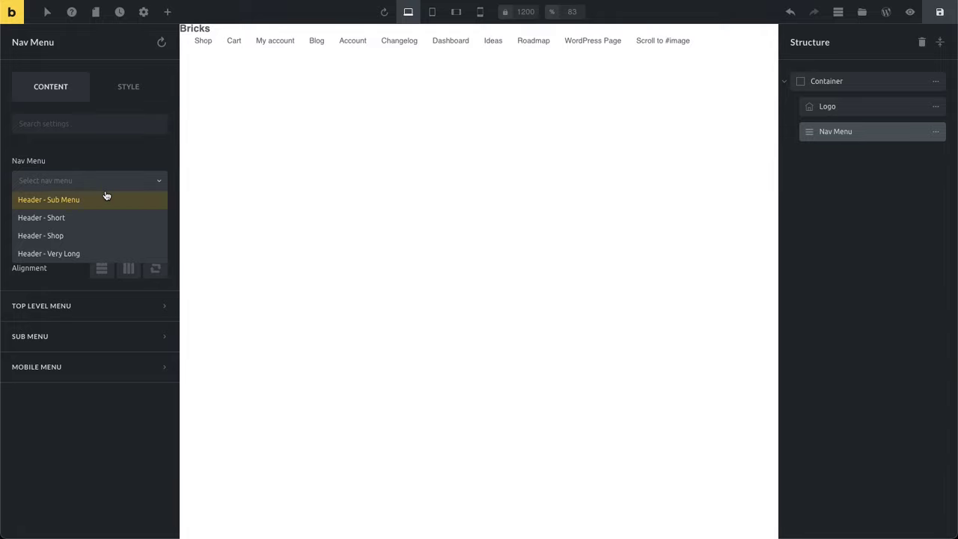
left_click(111, 235)
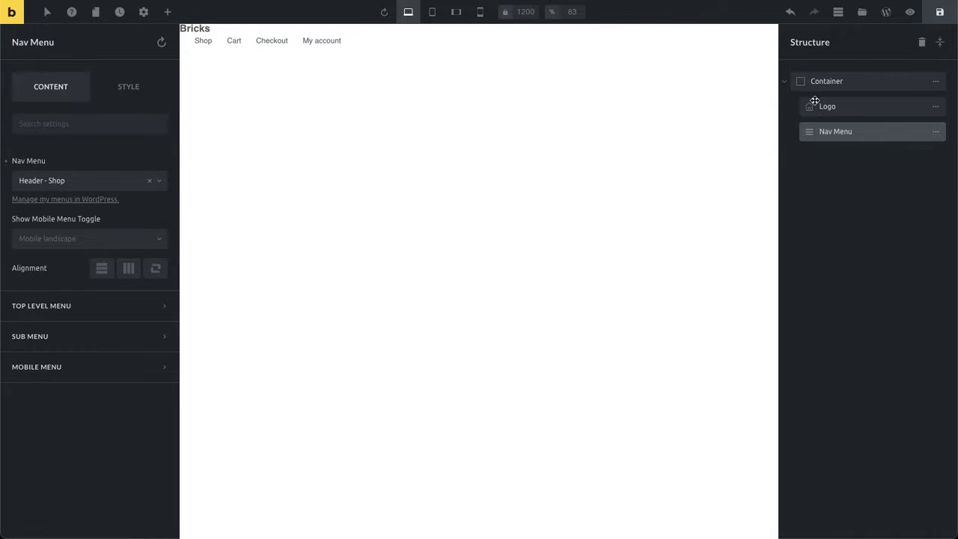
Arrange the header container's items in a horizontal row, centred on the cross axis and with space between on the main axis
left_click(862, 81)
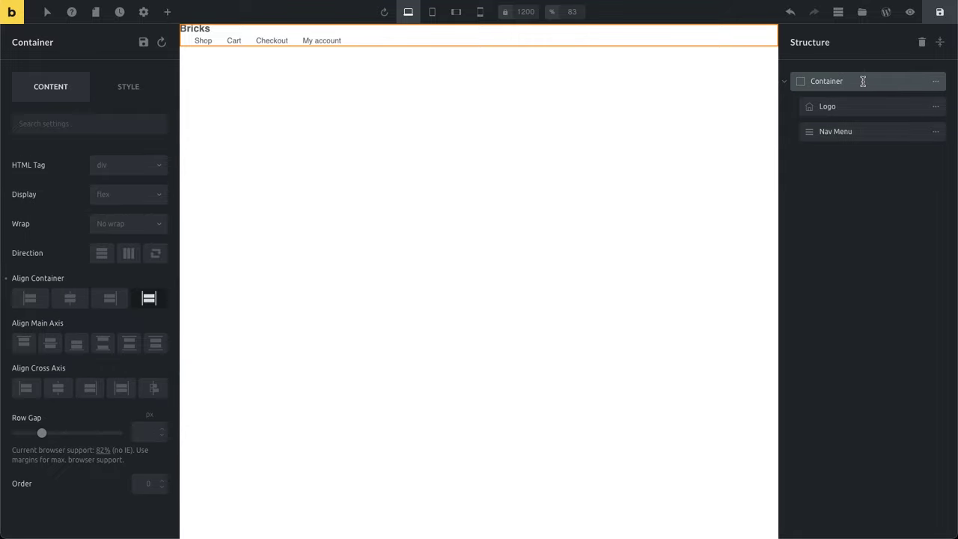
left_click(130, 256)
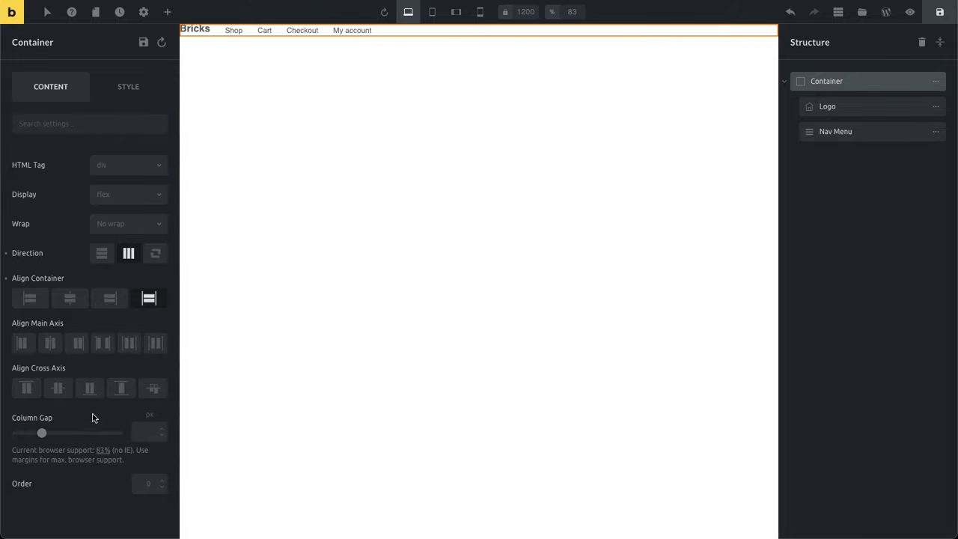
left_click(60, 394)
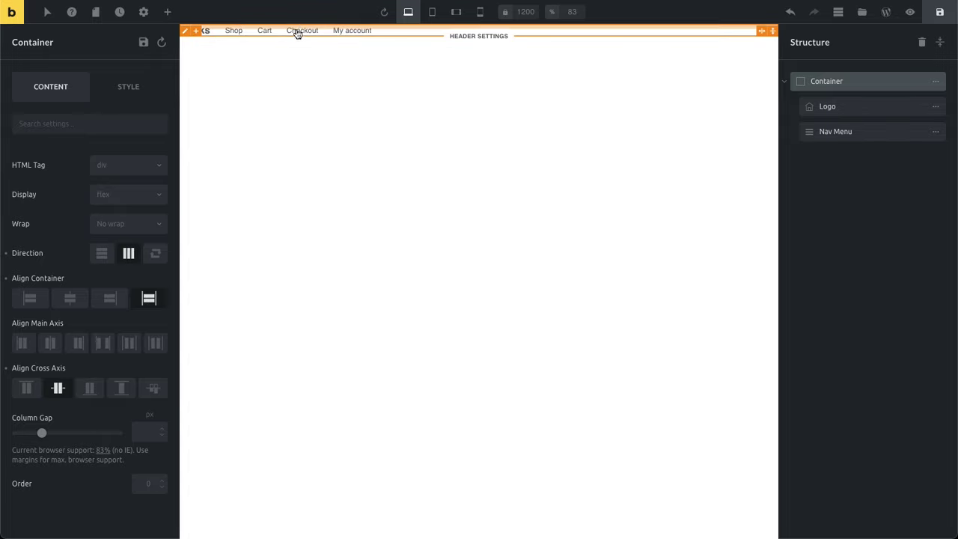
left_click(106, 345)
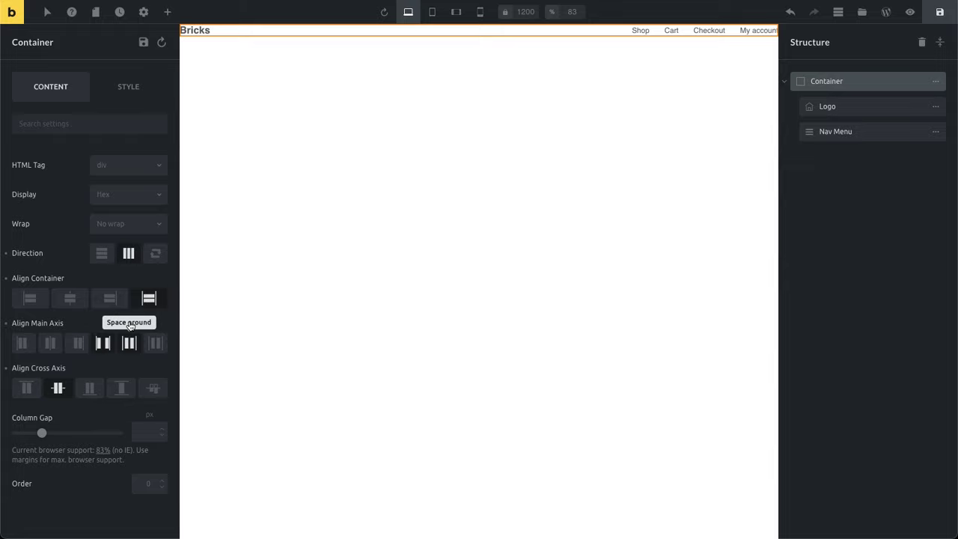
Give the header container a linked padding of 15 px on all four sides
left_click(130, 93)
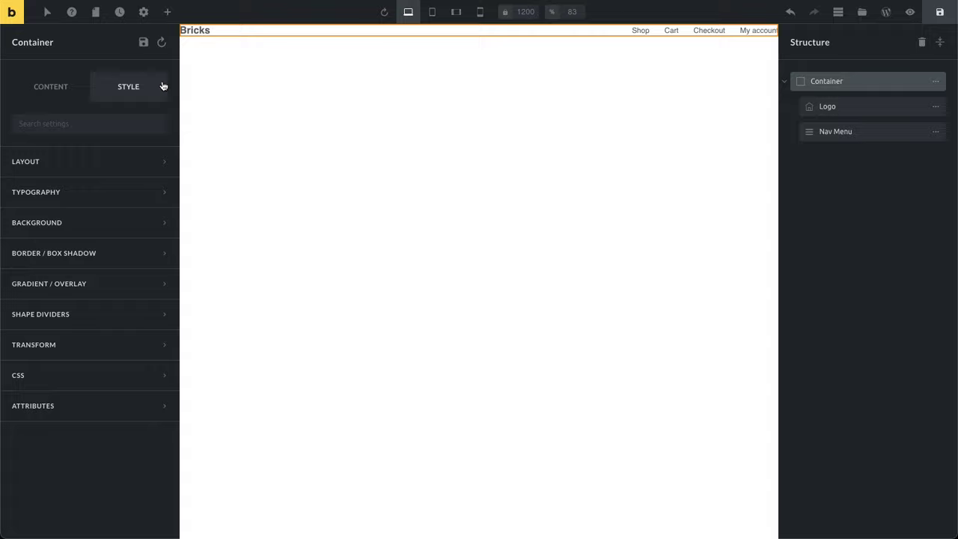
left_click(107, 167)
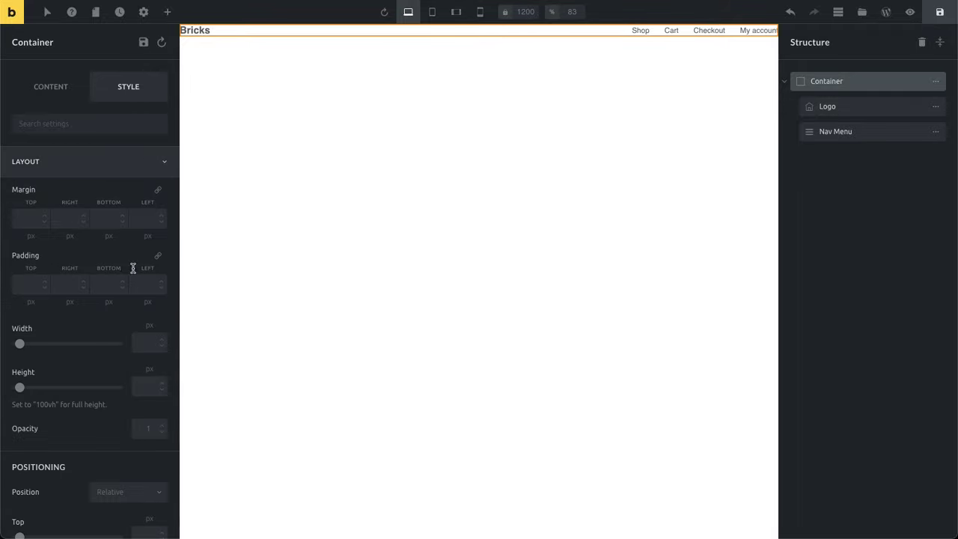
left_click(158, 256)
left_click(22, 281)
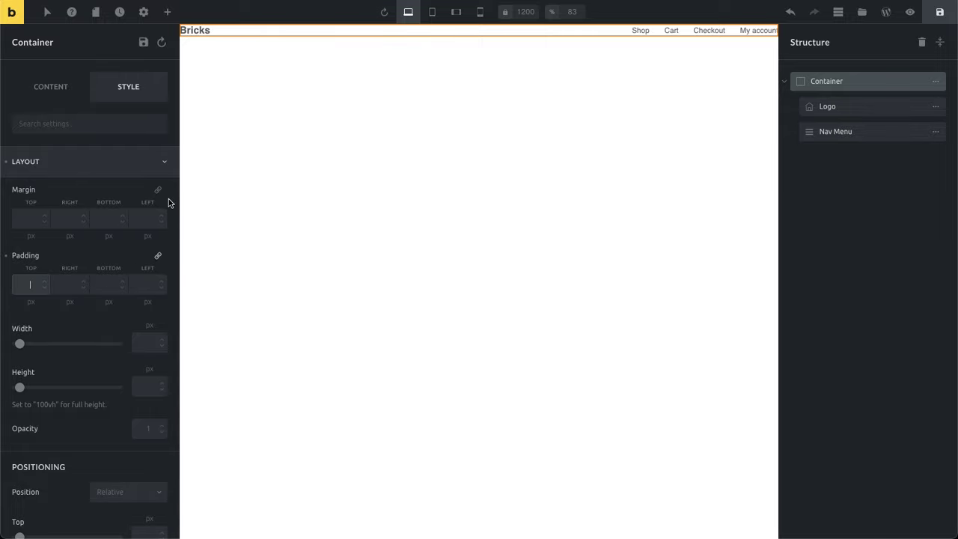
type("15")
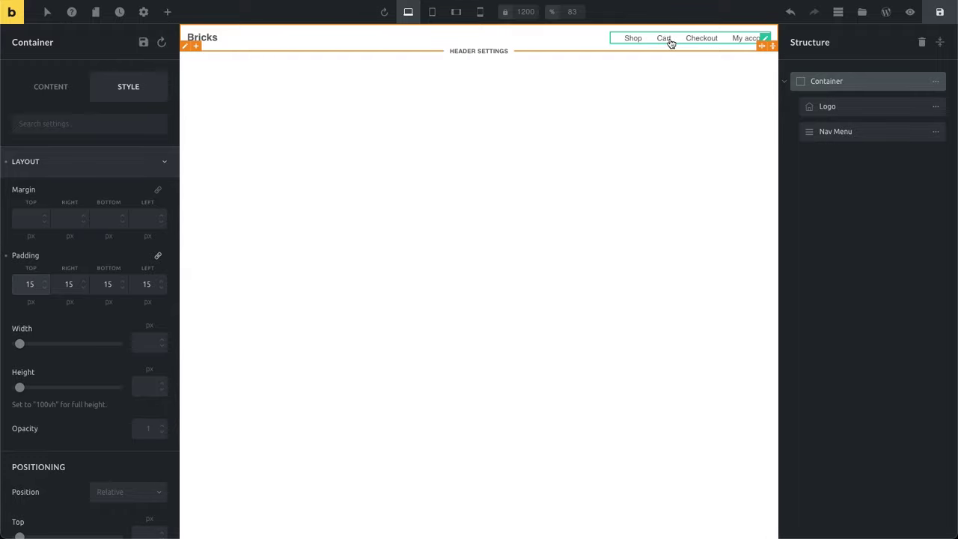
Check the nav menu at the mobile landscape breakpoint, return to desktop and set Show Mobile Menu Toggle to Always
left_click(763, 38)
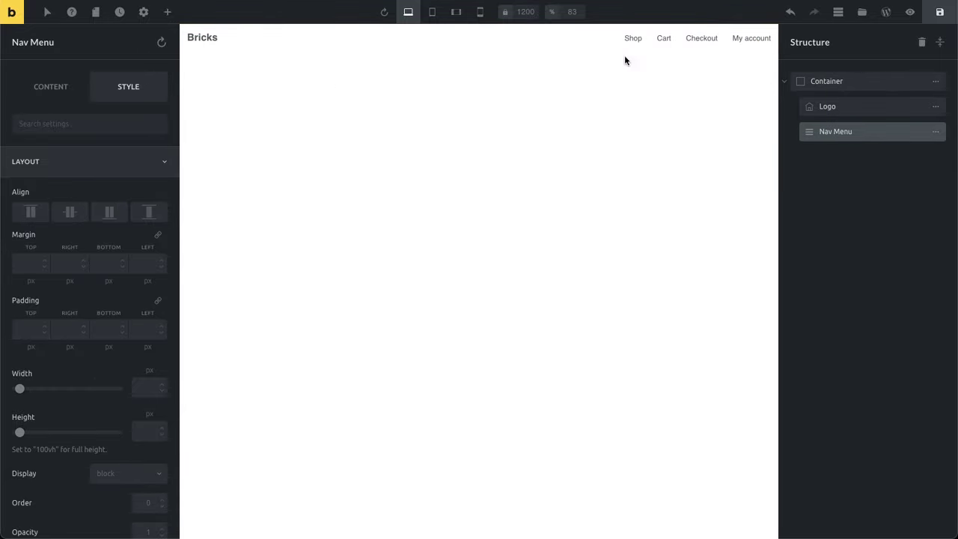
left_click(59, 93)
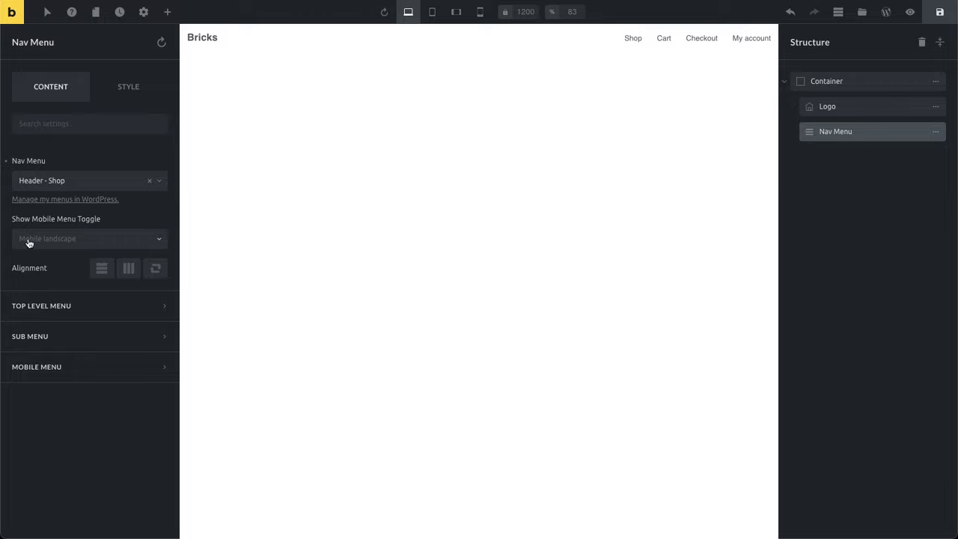
left_click(453, 14)
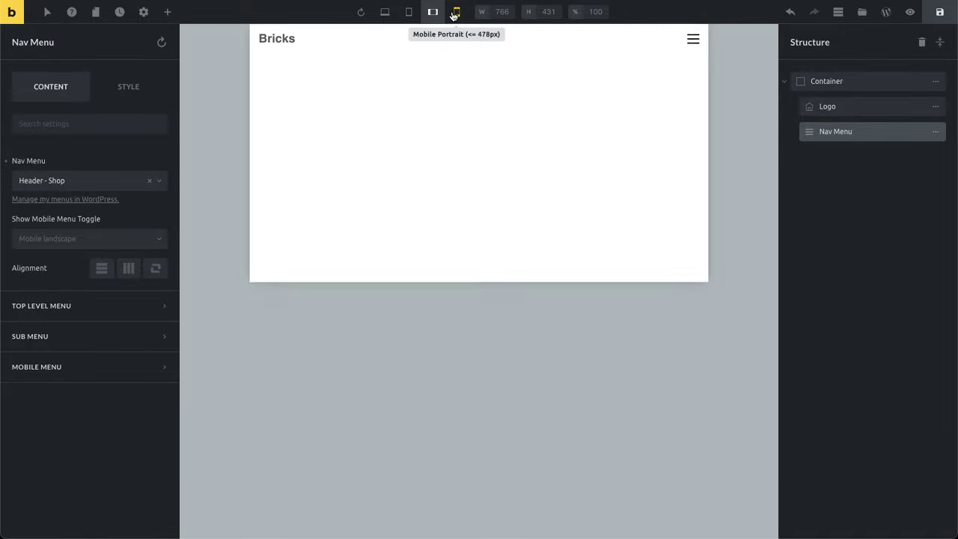
left_click(384, 13)
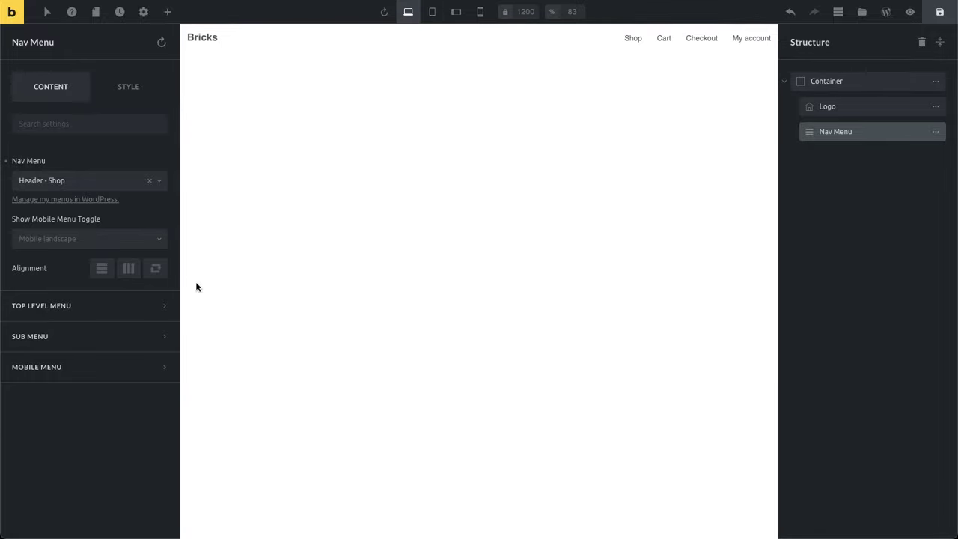
left_click(90, 247)
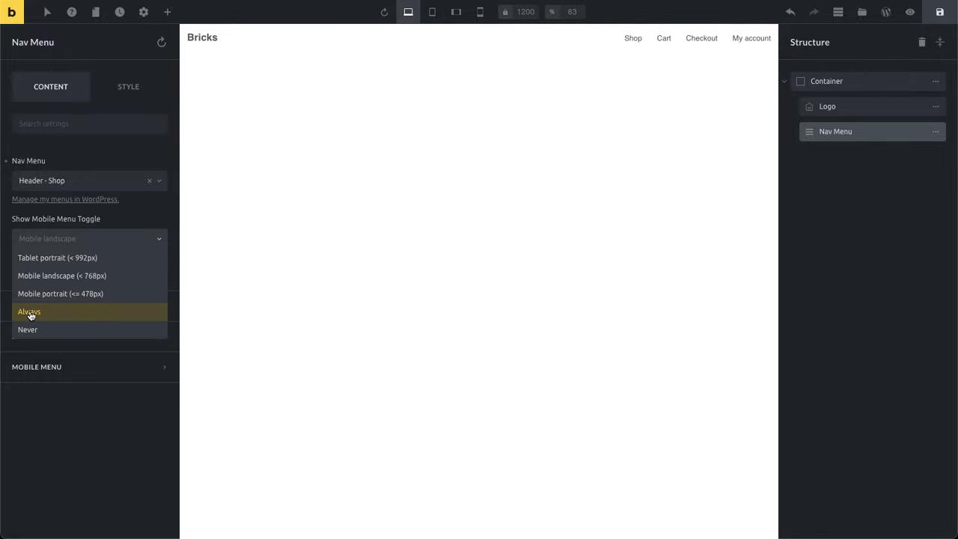
left_click(54, 314)
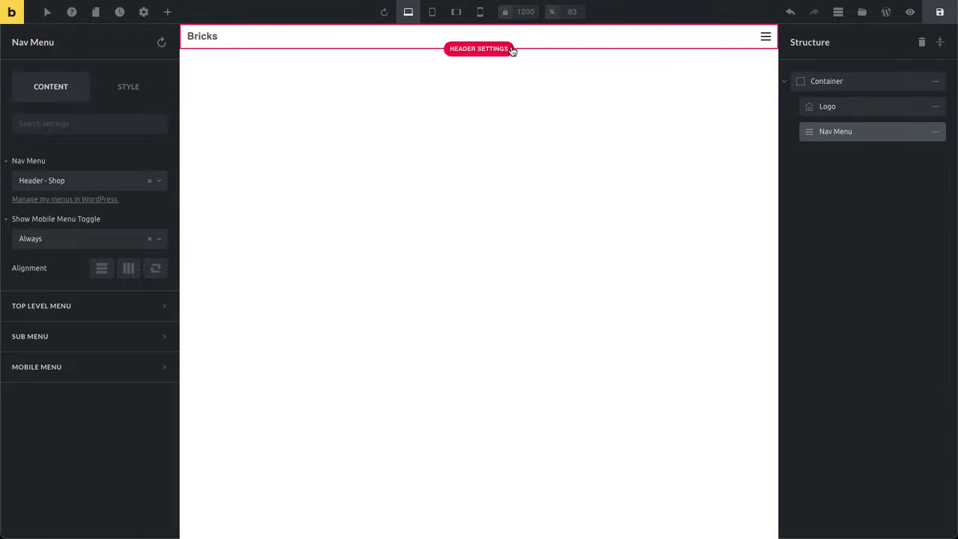
Set the header container's background color to #f0f0f0 and save the header template
left_click(386, 40)
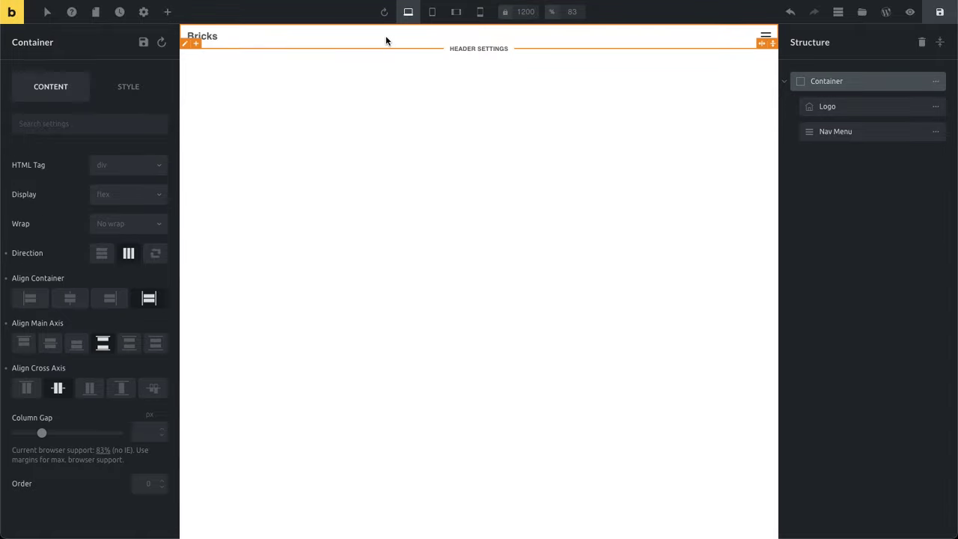
left_click(141, 90)
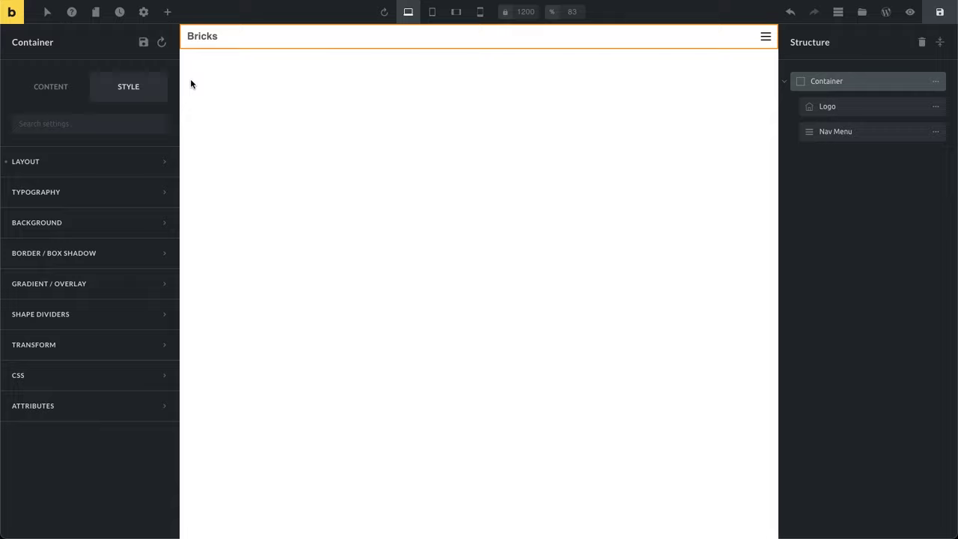
left_click(127, 224)
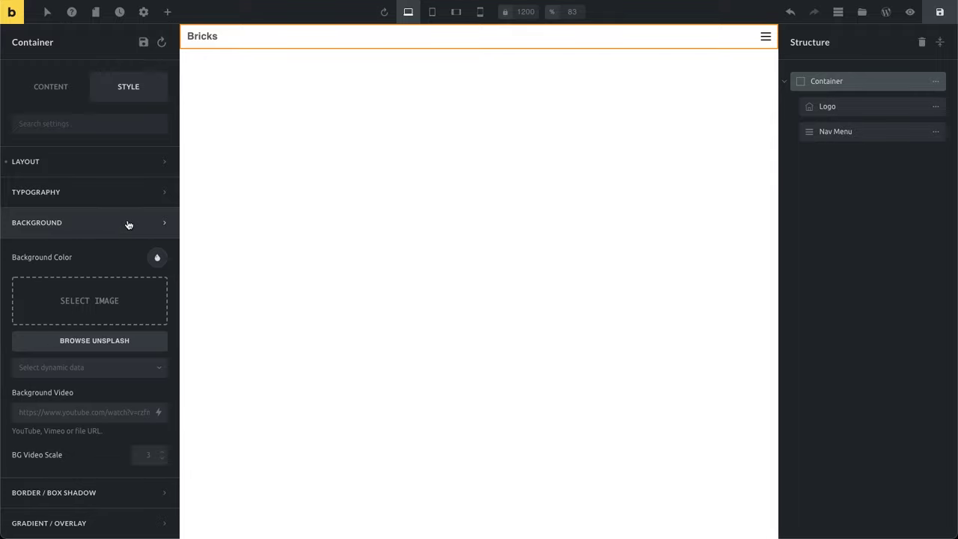
left_click(158, 257)
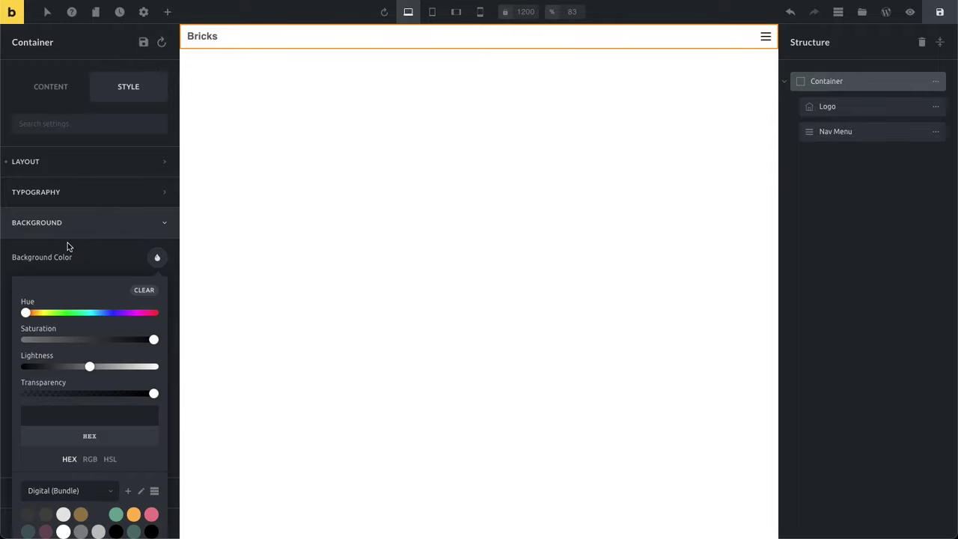
scroll(89, 238, "down", 1)
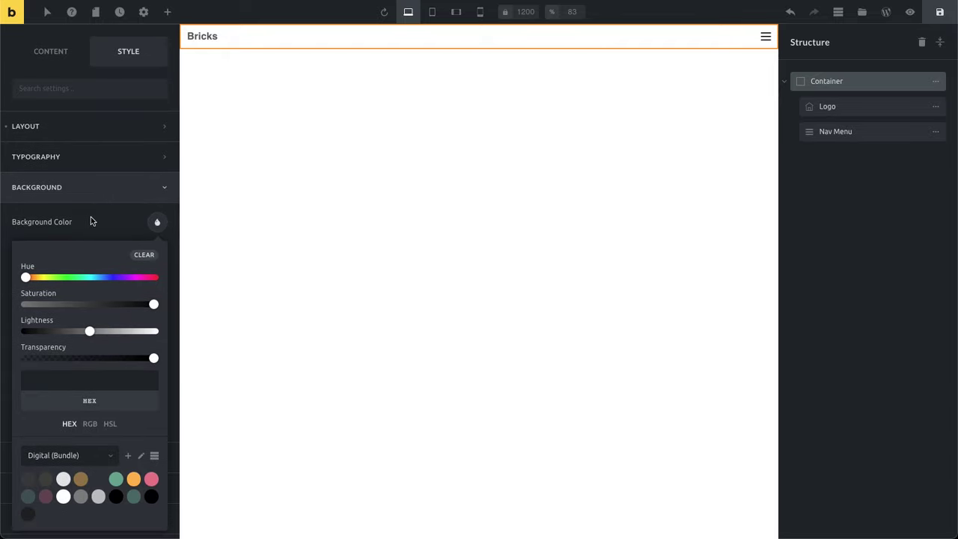
scroll(91, 216, "down", 3)
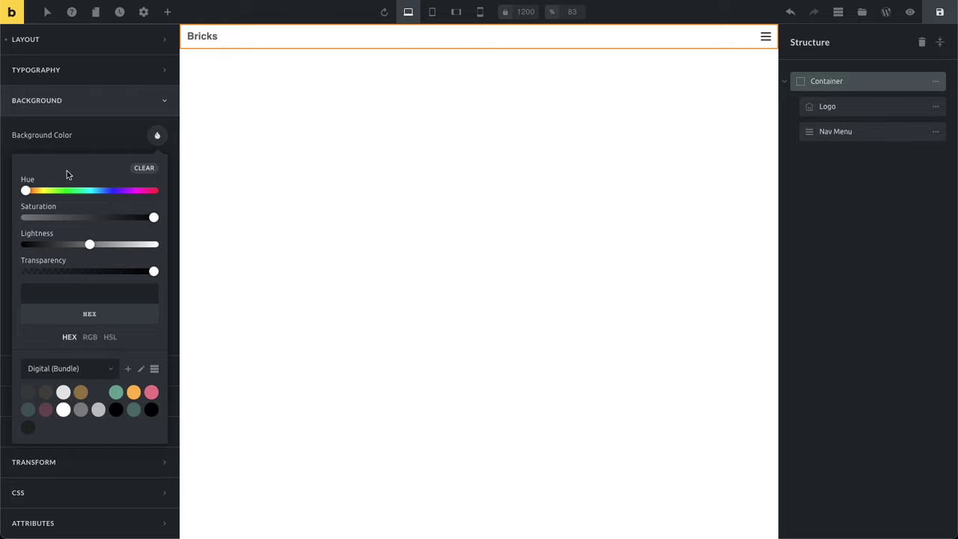
left_click(93, 291)
type("#f0f0f0")
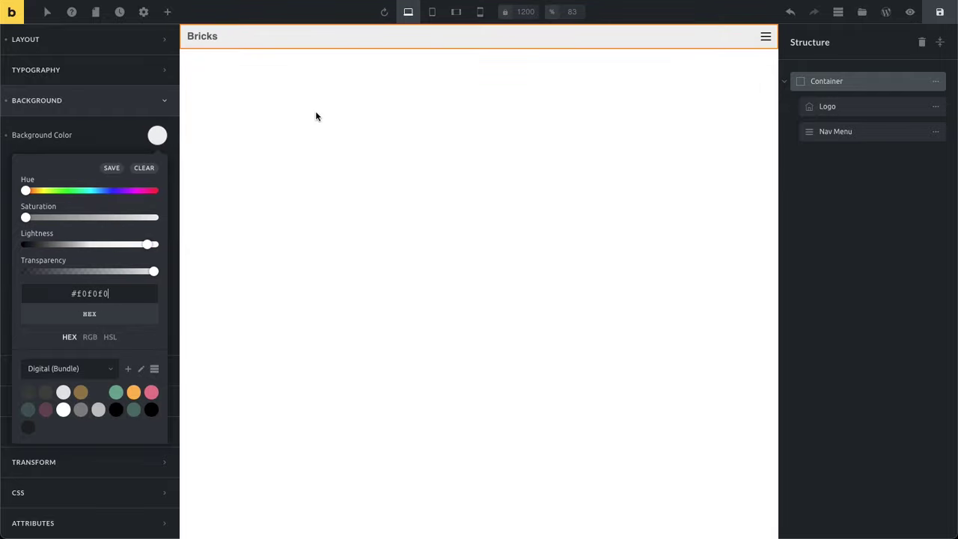
left_click(285, 151)
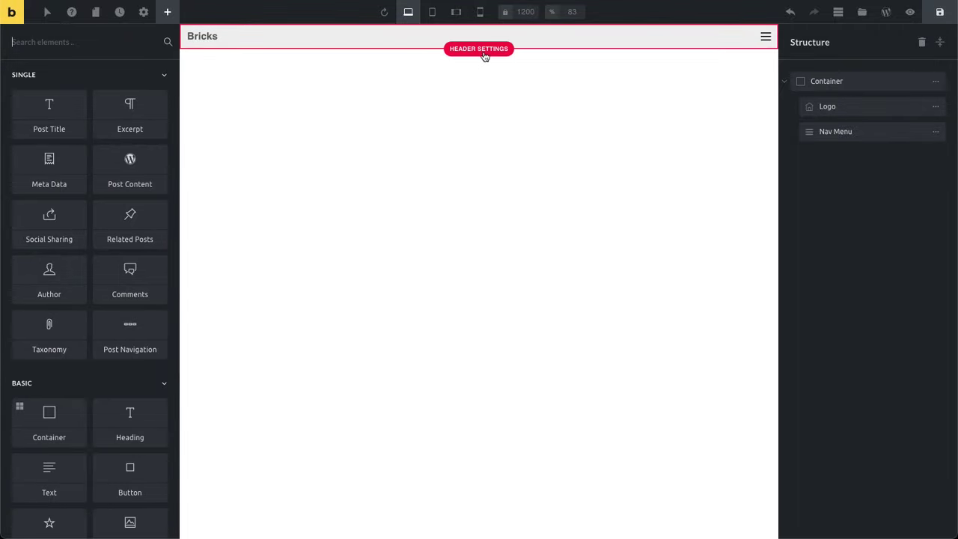
left_click(941, 17)
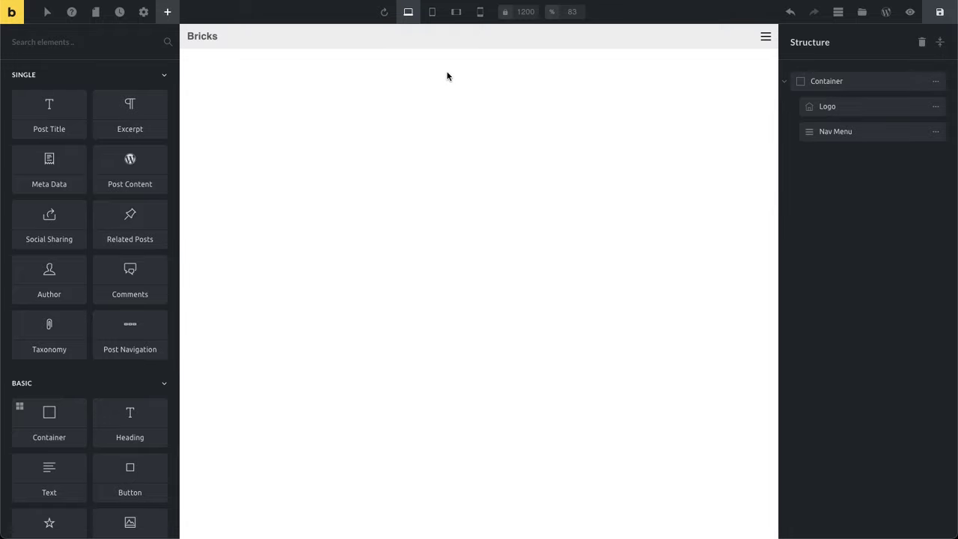
Review the header location and sticky header options in the template settings, and check the header on the live hero section page
left_click(144, 13)
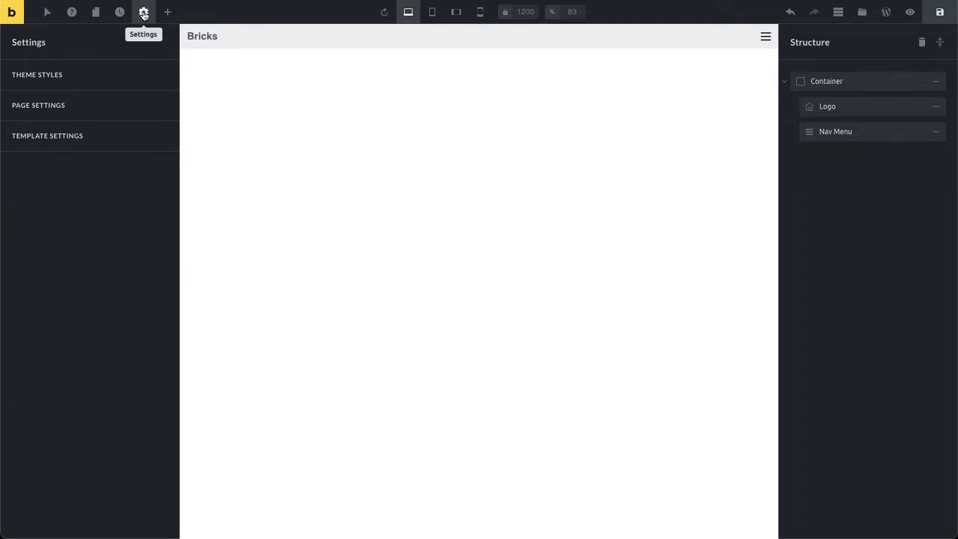
left_click(110, 142)
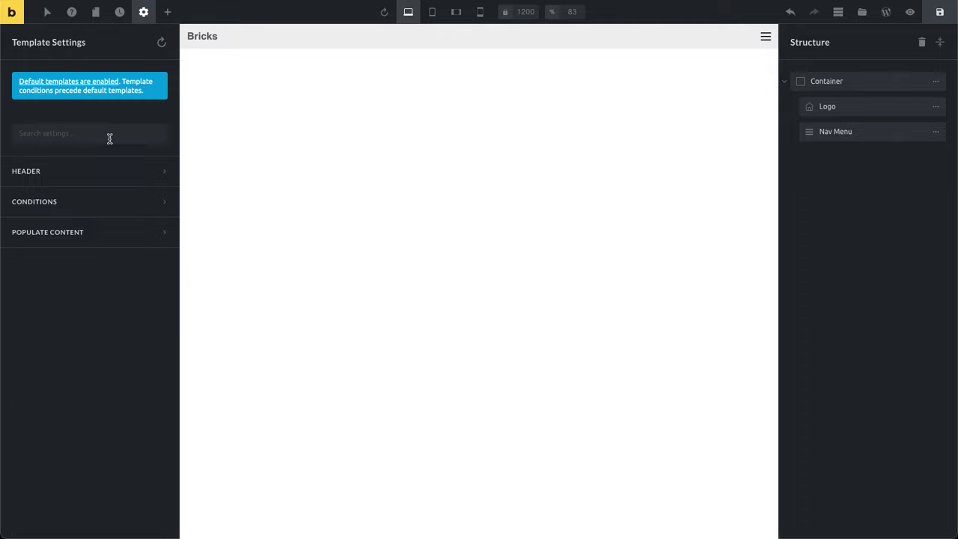
left_click(84, 176)
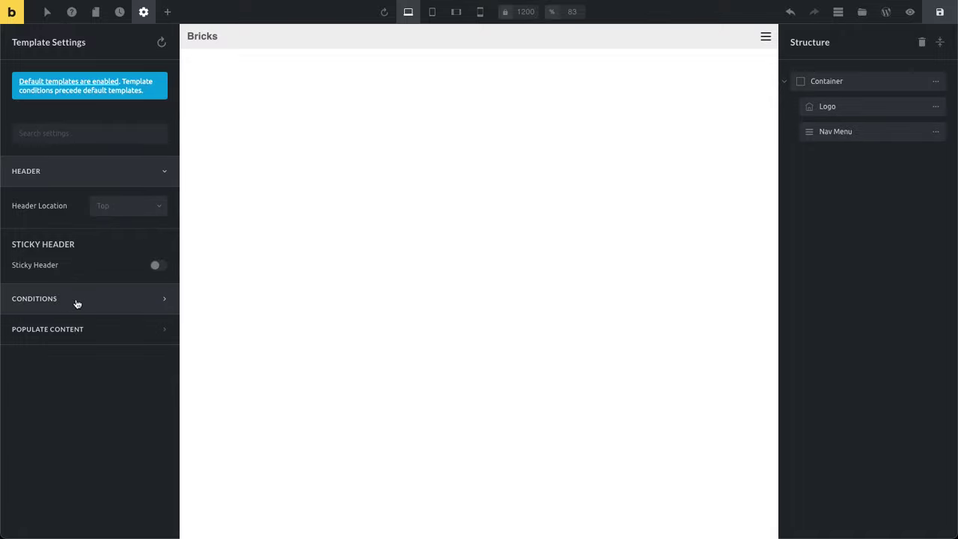
left_click(473, 78)
left_click(476, 50)
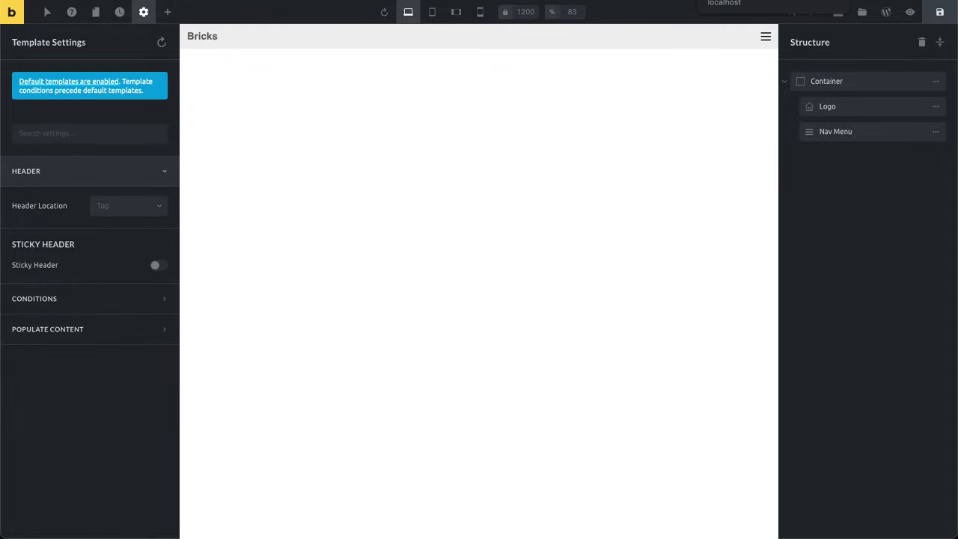
left_click(741, 1)
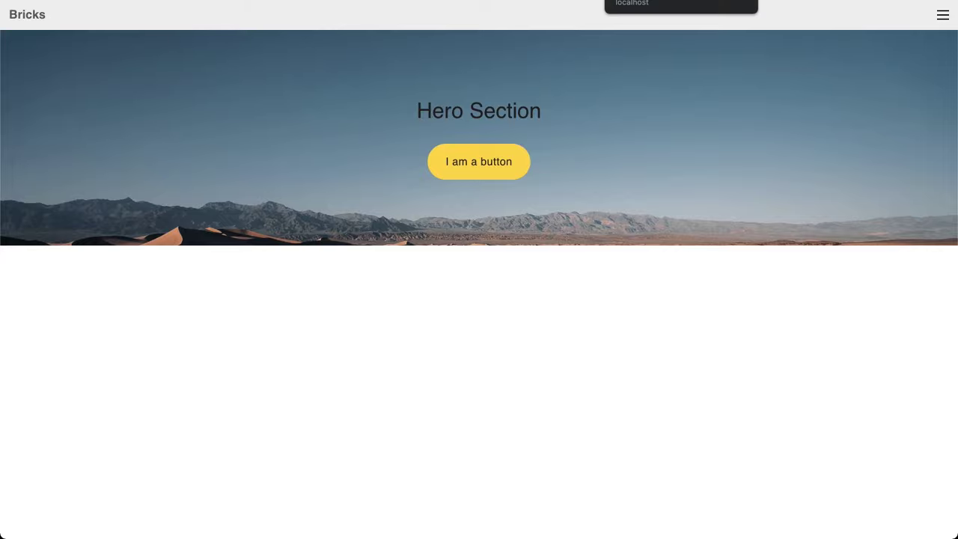
left_click(732, 0)
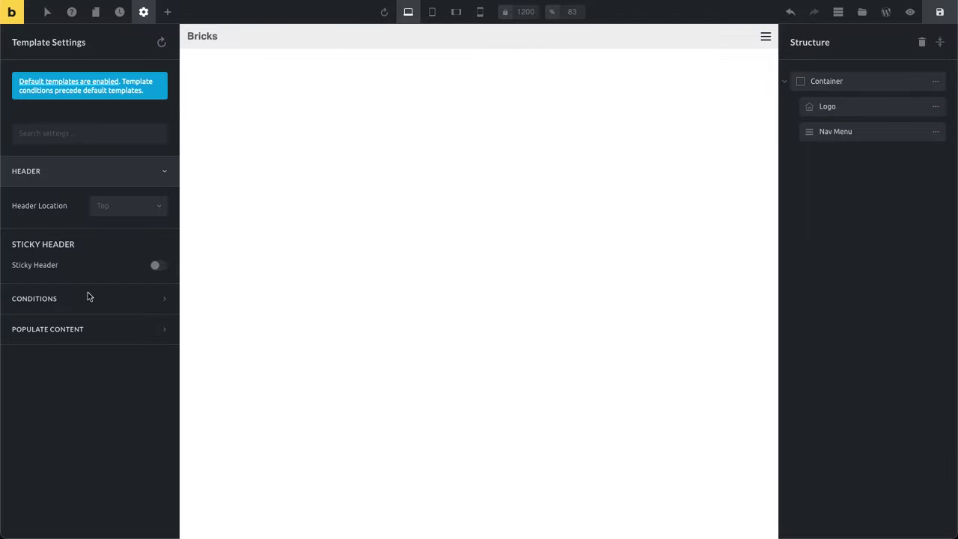
Populate the header template's canvas with the single post/page "Blank (Page)" and apply the preview
left_click(94, 329)
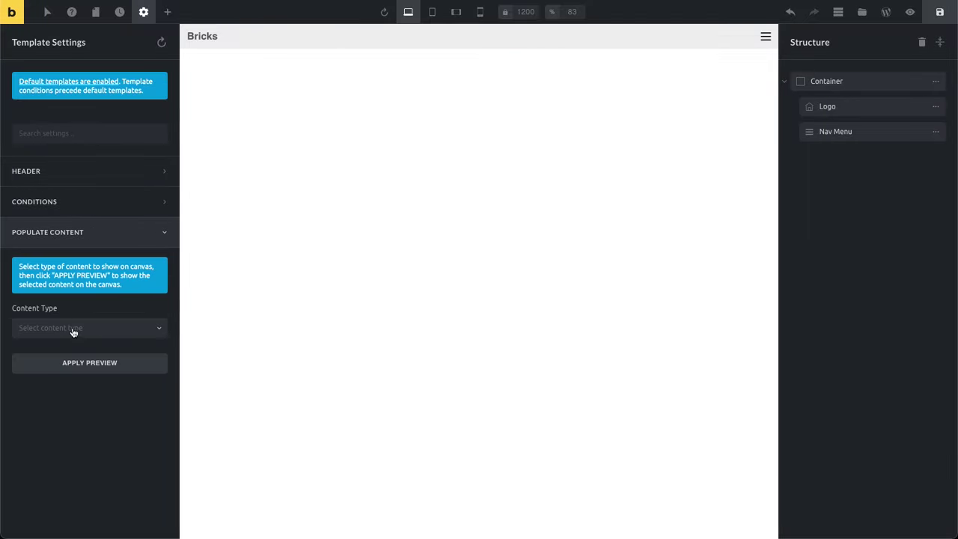
left_click(107, 328)
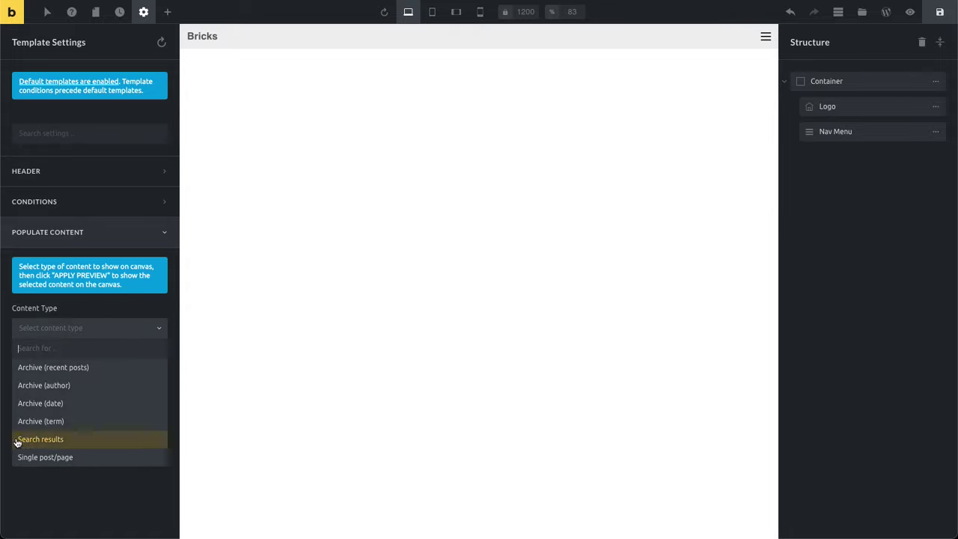
left_click(81, 458)
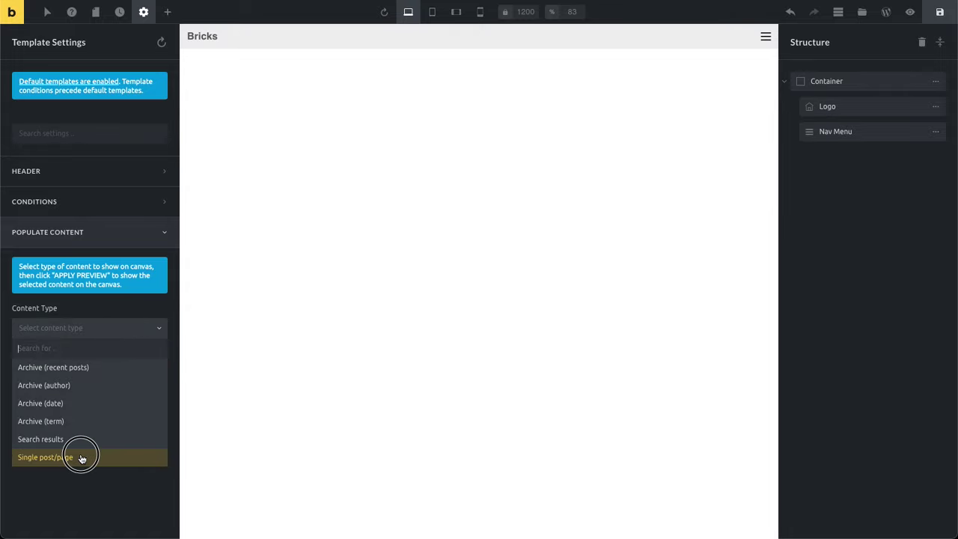
left_click(87, 375)
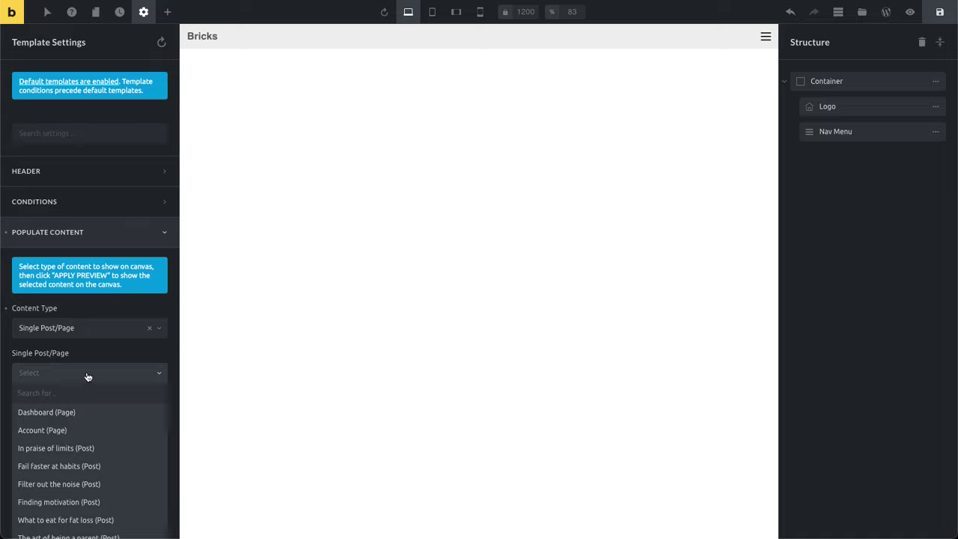
type("bl")
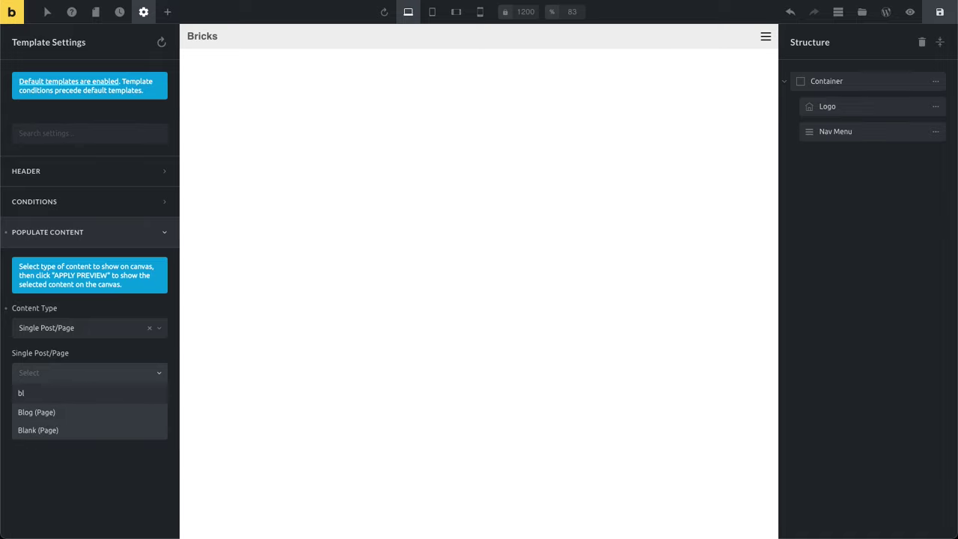
left_click(36, 433)
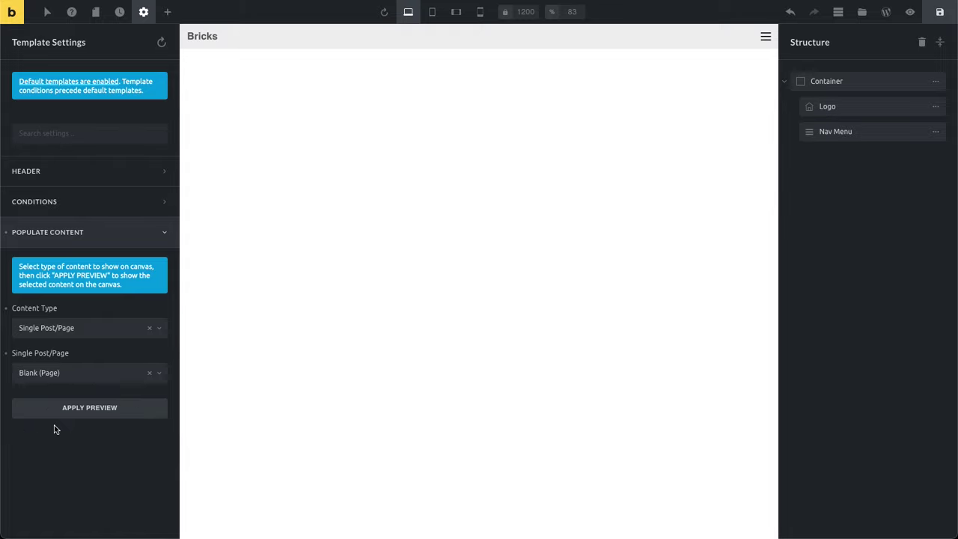
left_click(143, 409)
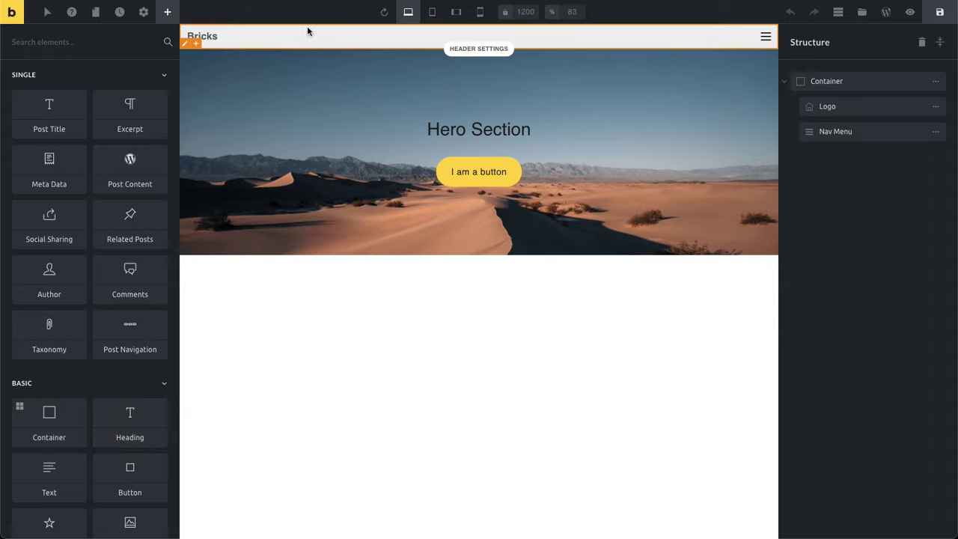
left_click(44, 42)
Select the header container and clear its background styling
mouse_move(460, 54)
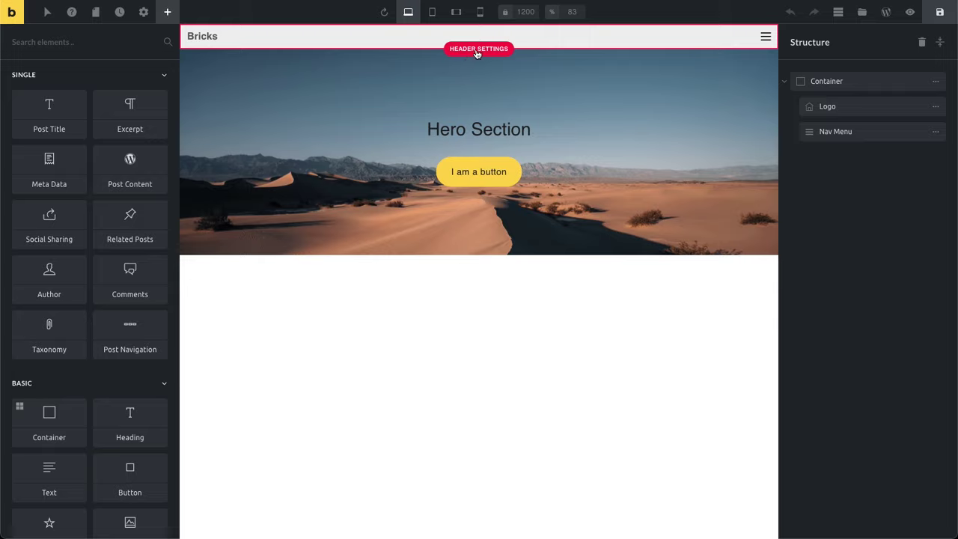
left_click(394, 39)
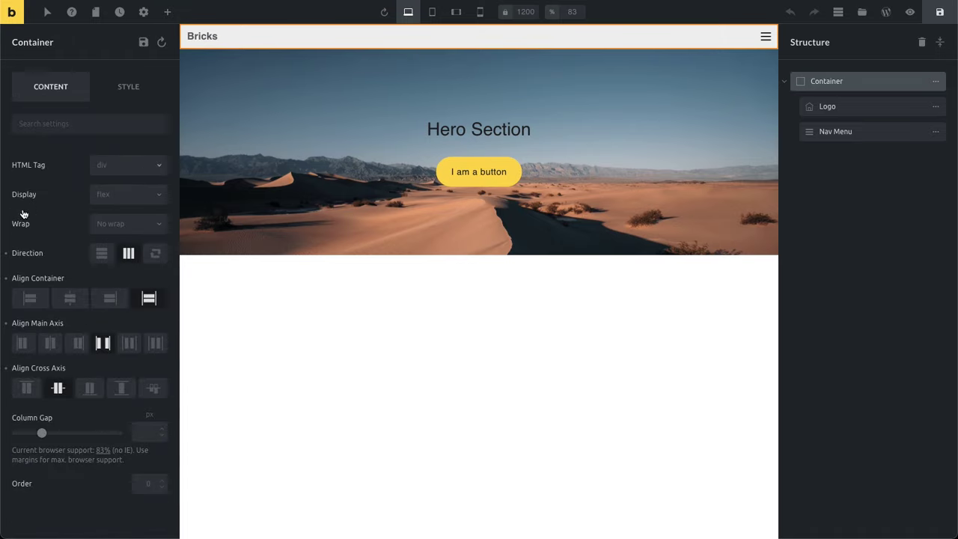
left_click(131, 91)
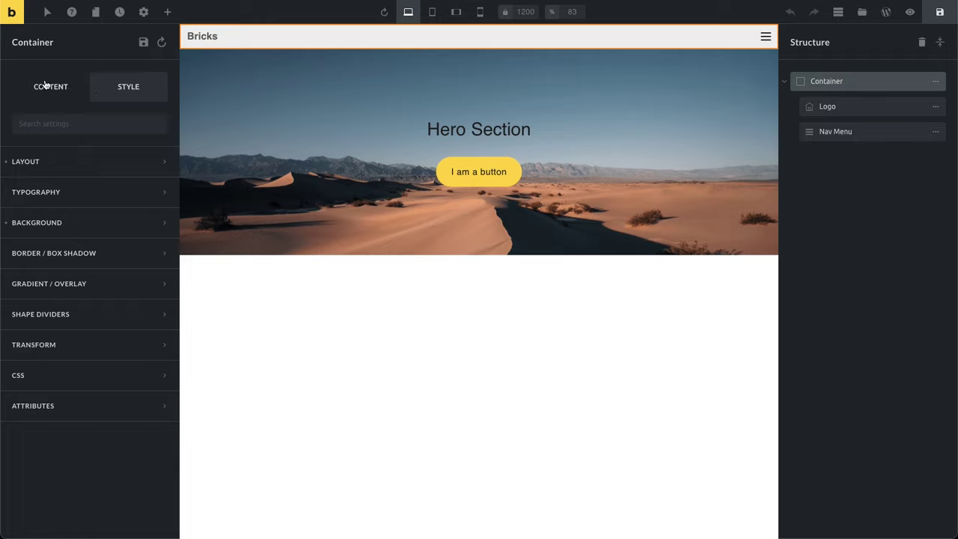
left_click(7, 226)
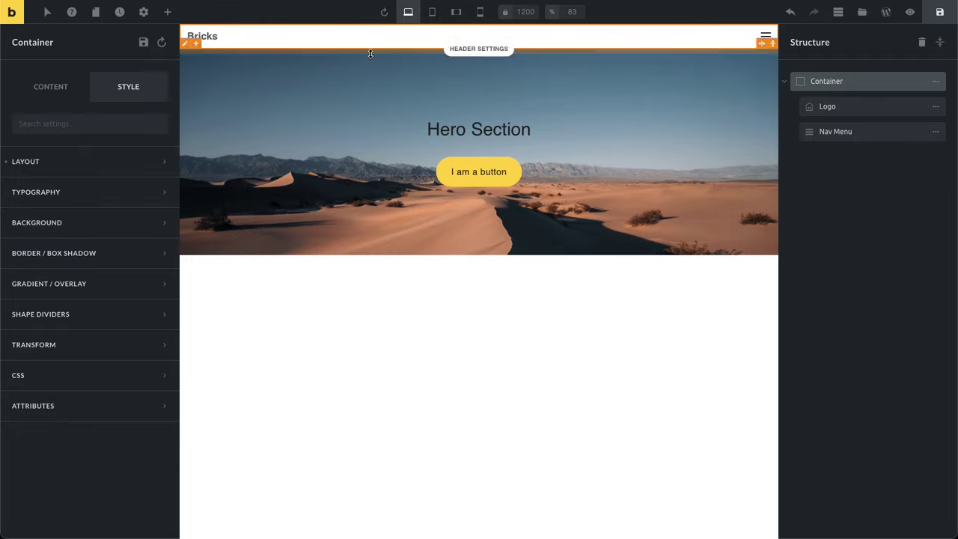
Try the Sticky Header and Sticky On Scroll options in the header settings, and reset both
left_click(490, 50)
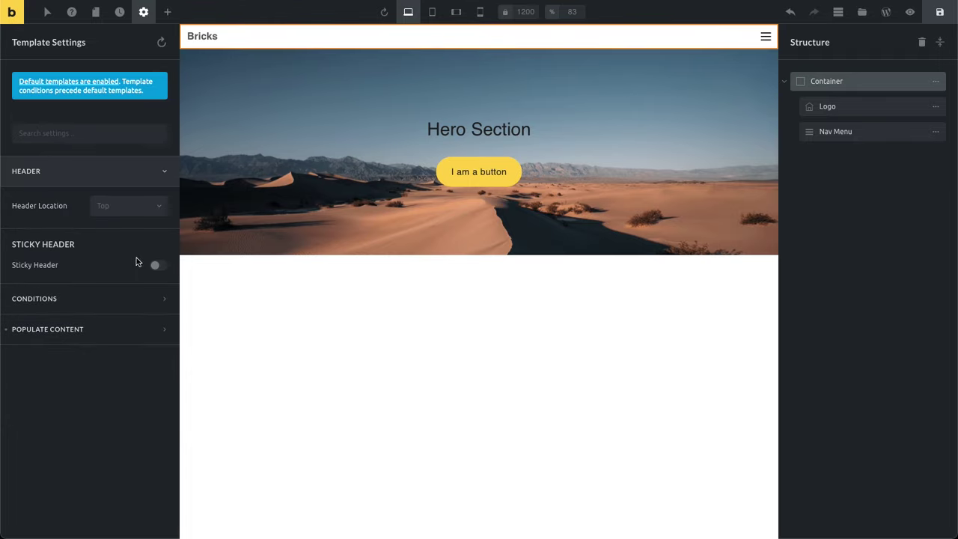
left_click(157, 266)
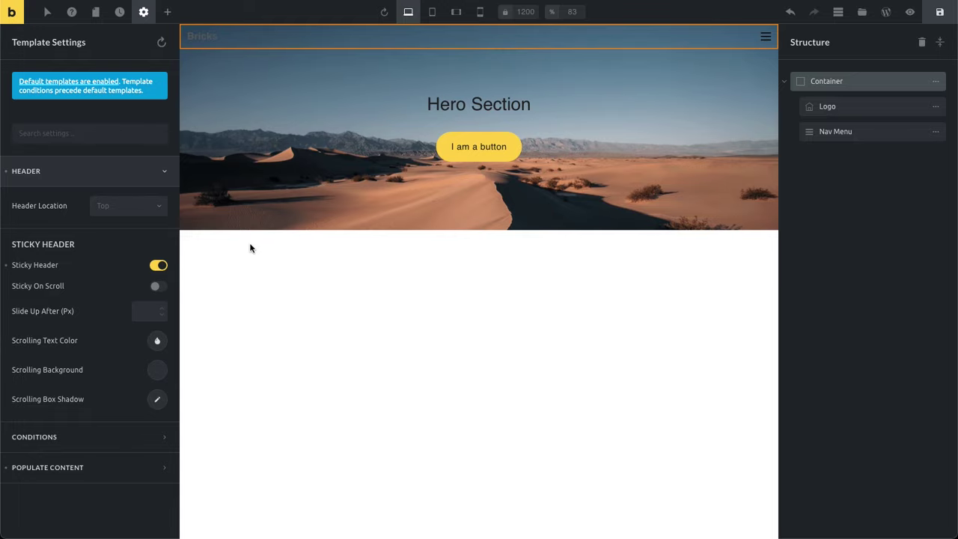
left_click(158, 285)
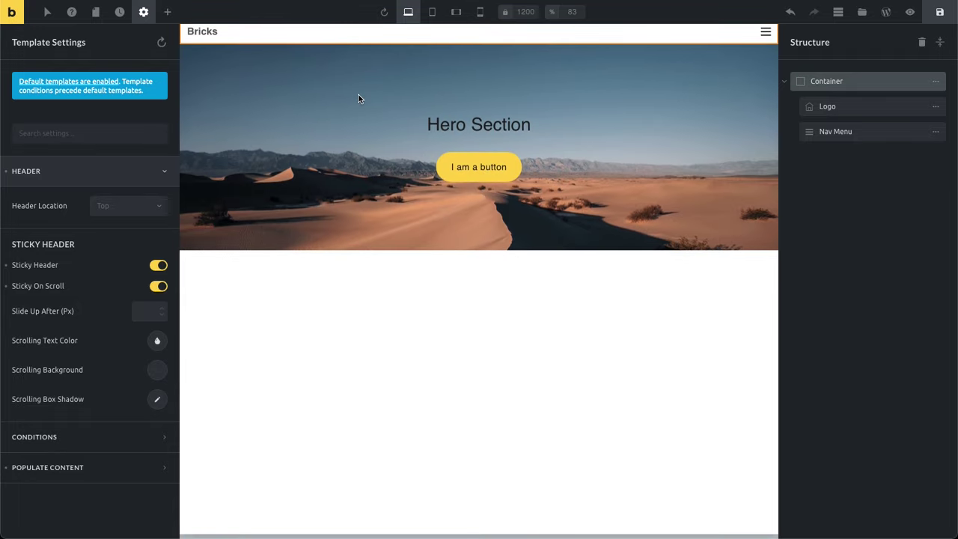
left_click(6, 288)
left_click(6, 266)
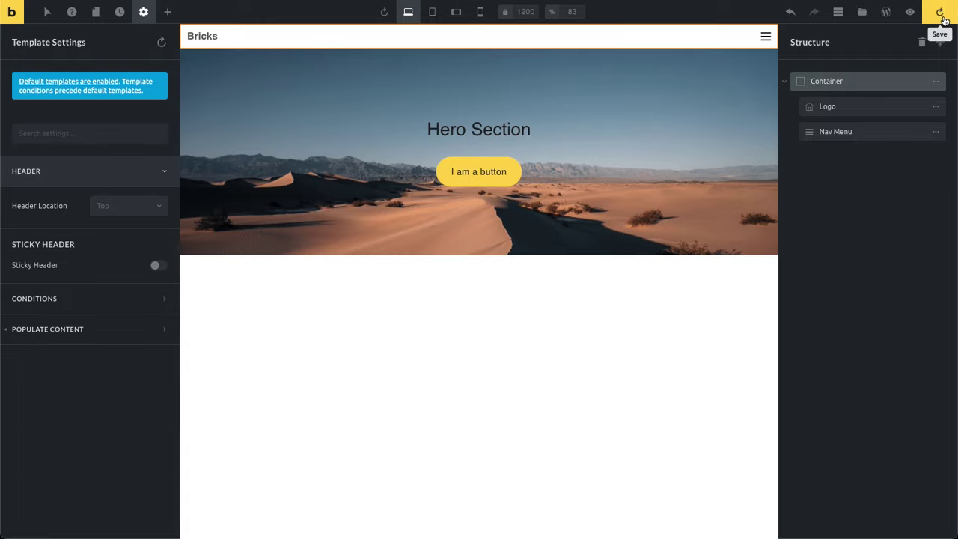
Save the header template and open the Blank page for editing
left_click(938, 12)
key("Escape")
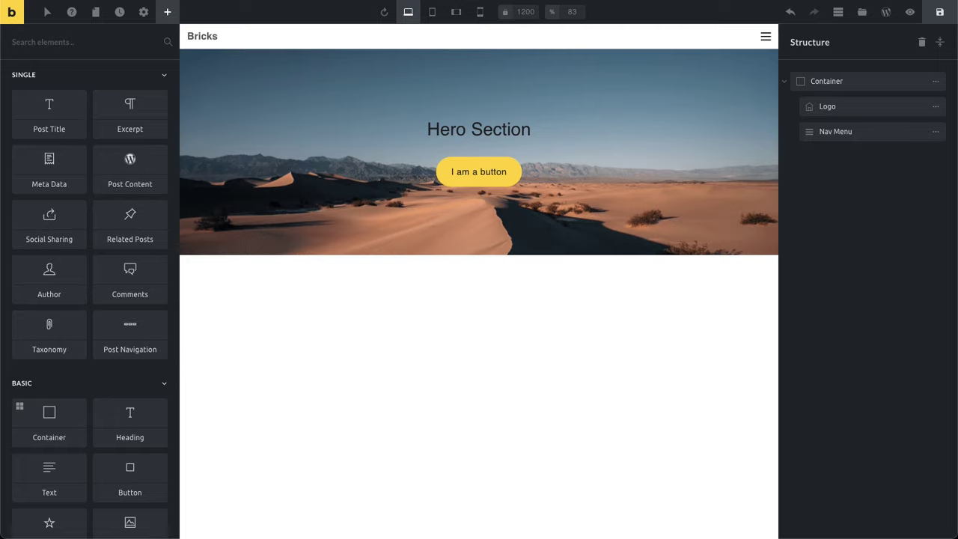
left_click(96, 12)
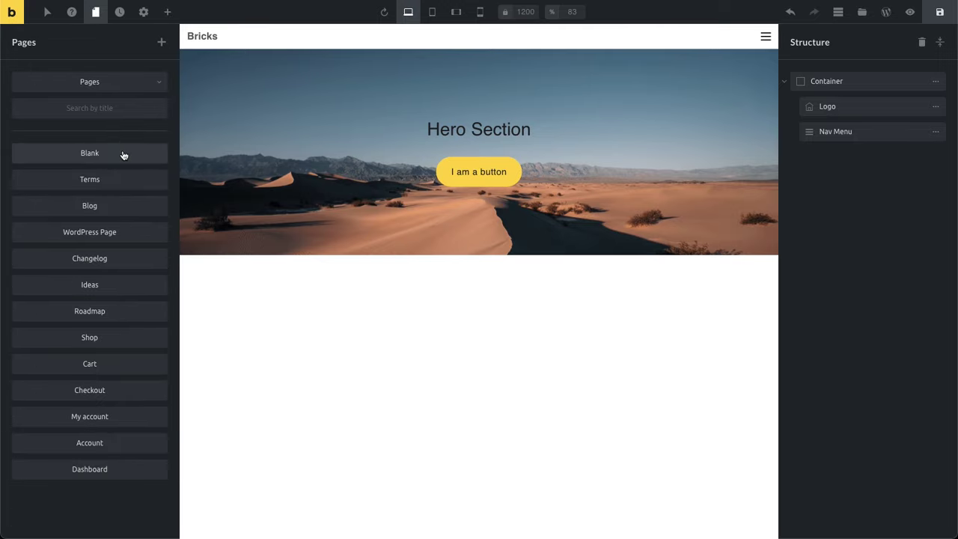
left_click(123, 155)
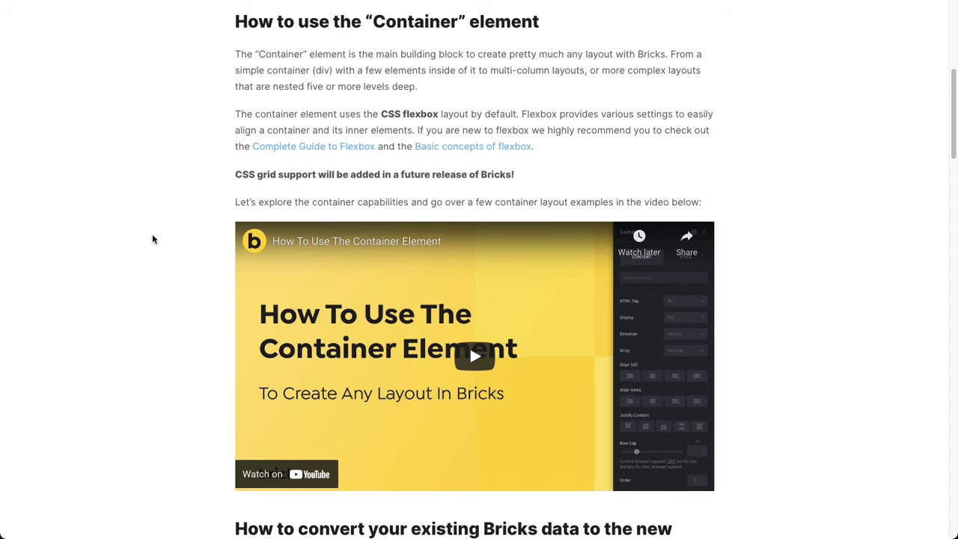
Switch to Bricks Academy and open the "An Intro To Templates" article from the Templates topic
scroll(152, 237, "up", 5)
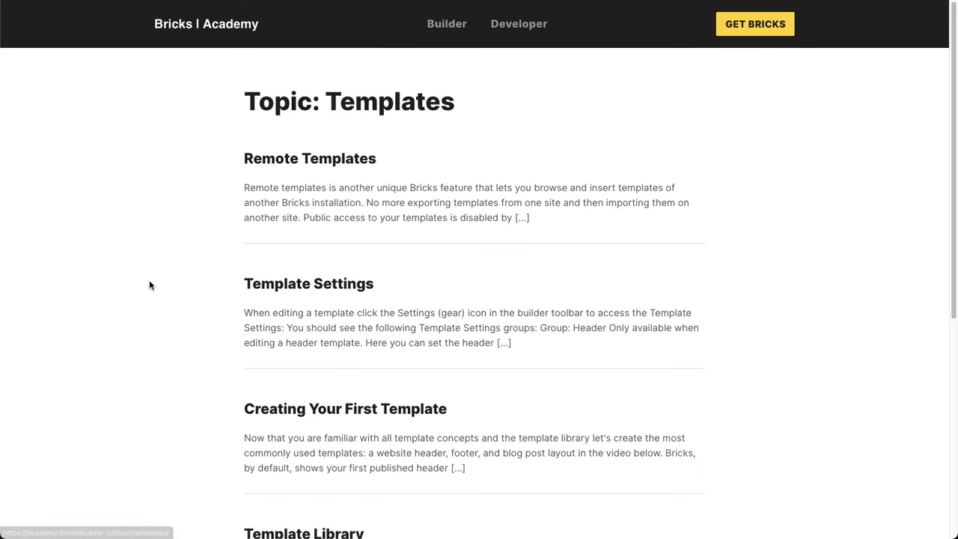
scroll(139, 280, "down", 5)
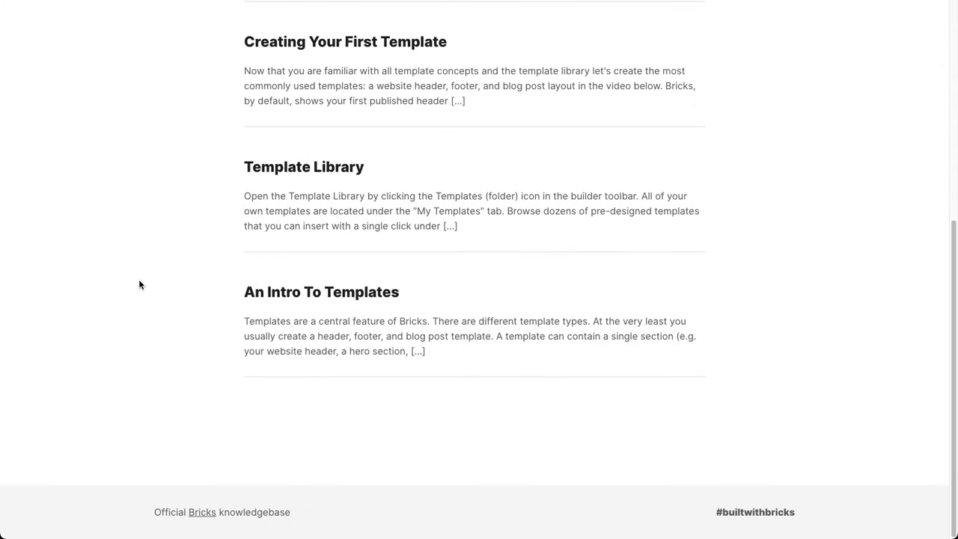
left_click(275, 295)
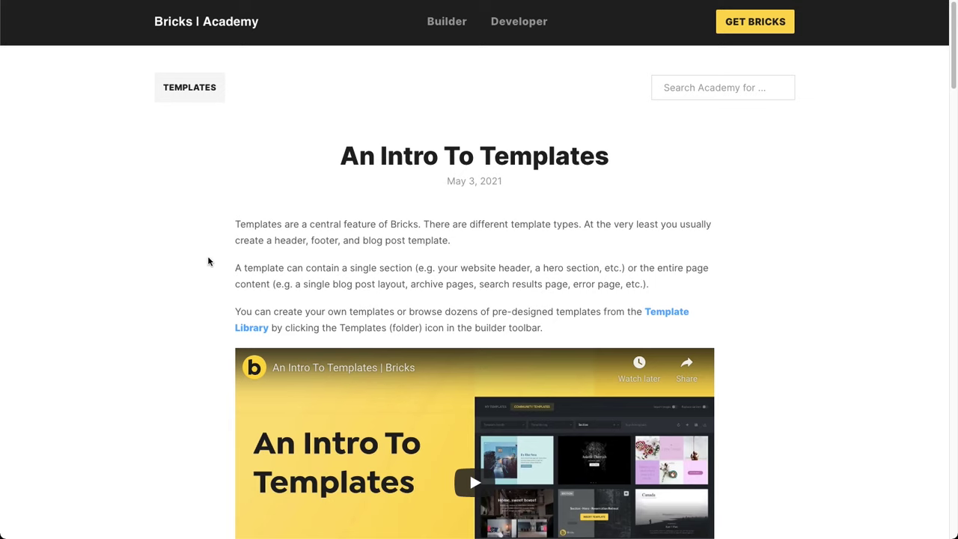
Read the article's sections on Community Templates, My Templates and Template Conditions
scroll(208, 261, "down", 6)
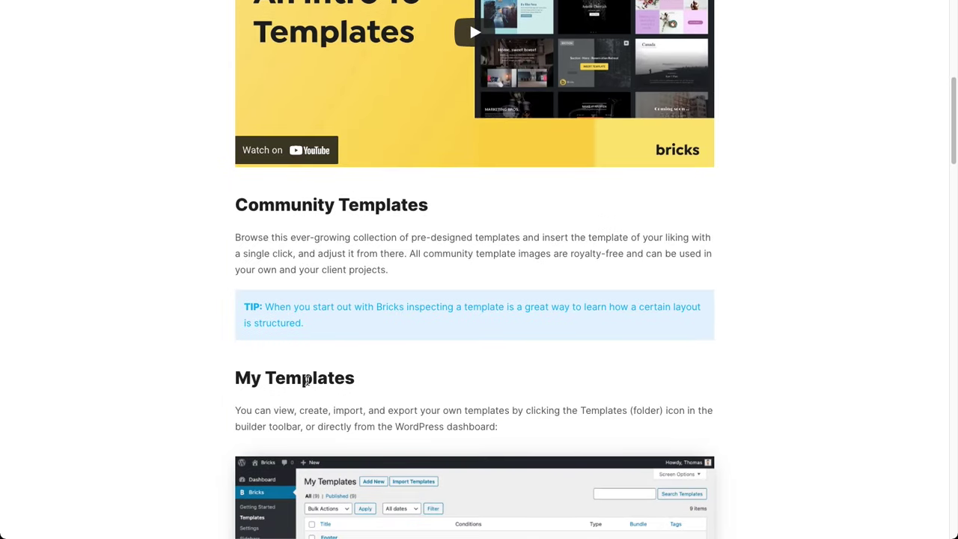
scroll(178, 361, "down", 2)
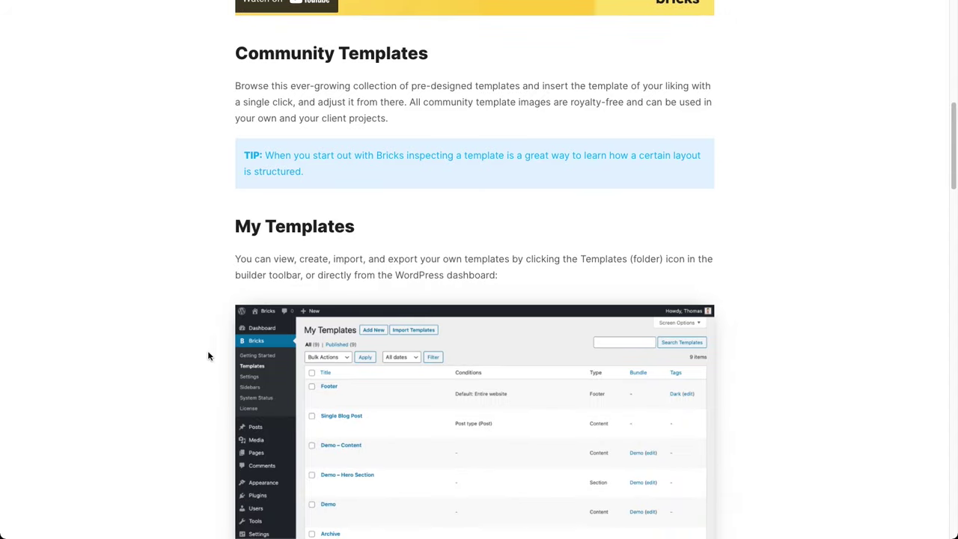
scroll(185, 356, "down", 6)
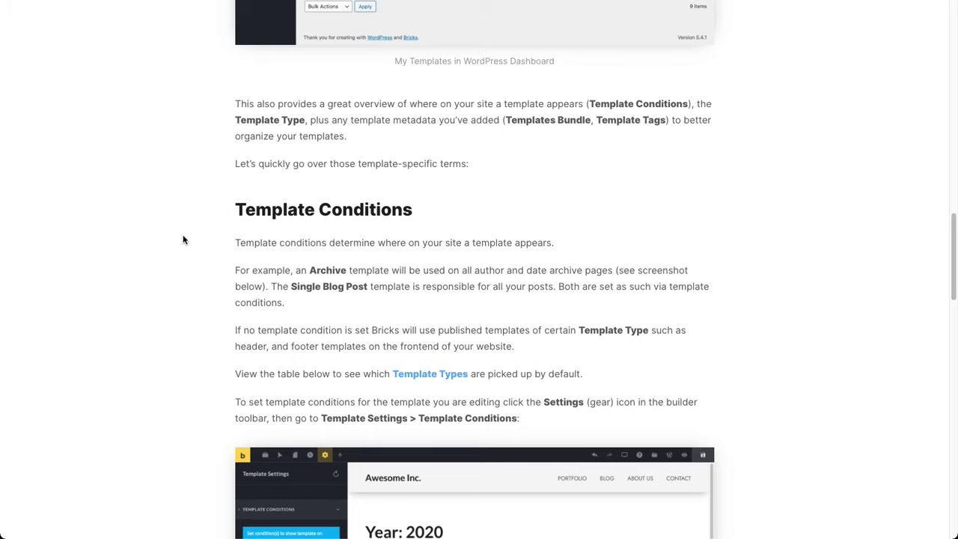
scroll(183, 234, "down", 9)
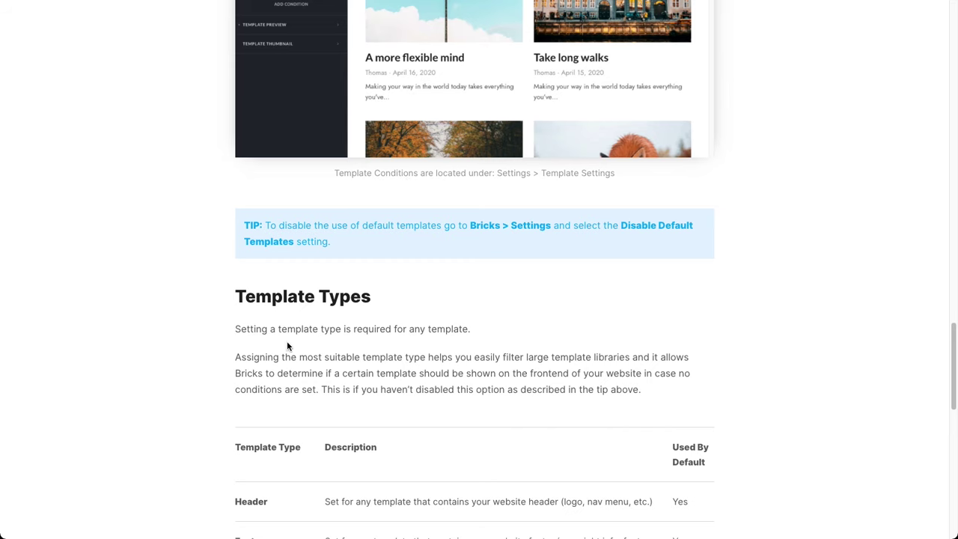
Examine the Template Types table for which types are used by default, highlighting the header, footer and archive entries
scroll(286, 345, "down", 2)
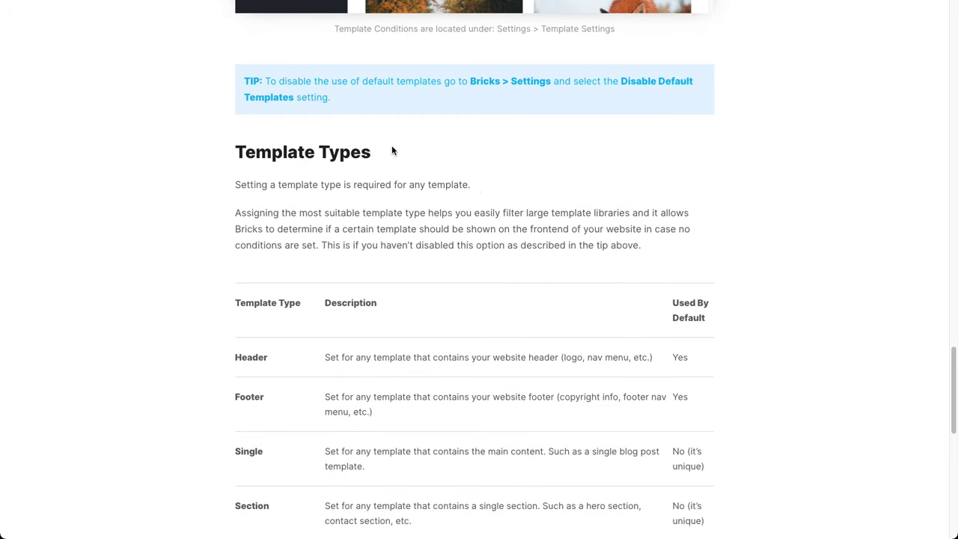
scroll(392, 150, "down", 3)
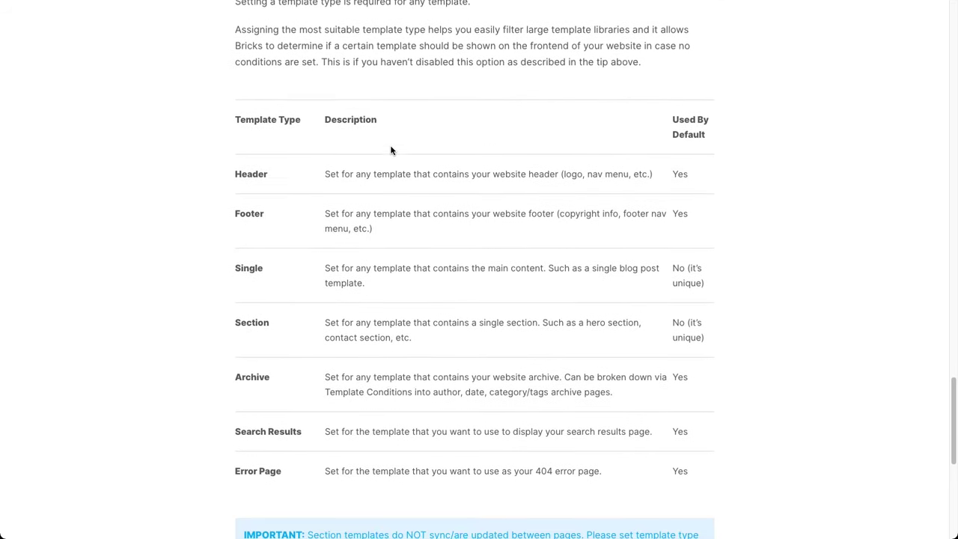
left_click_drag(673, 165, 704, 169)
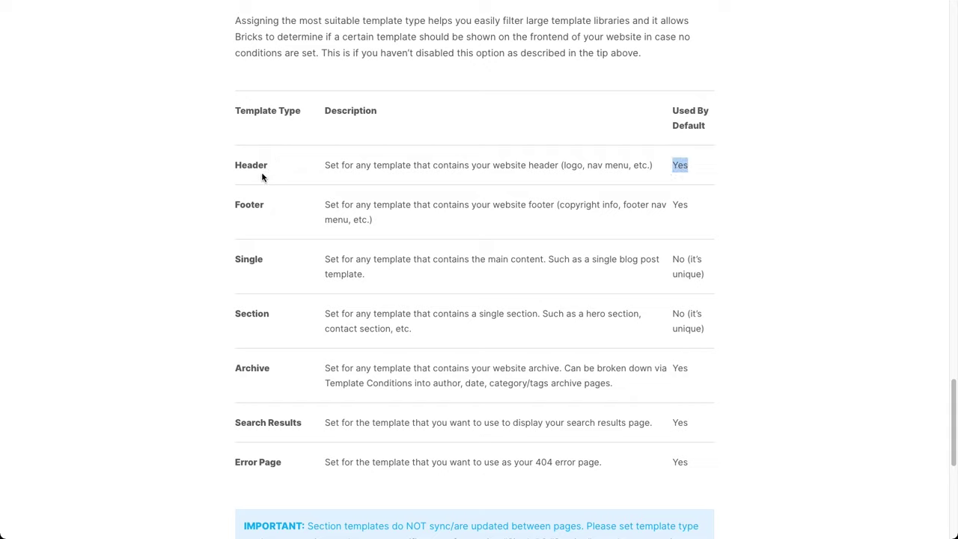
left_click_drag(702, 207, 678, 205)
left_click_drag(274, 371, 236, 371)
scroll(213, 387, "down", 1)
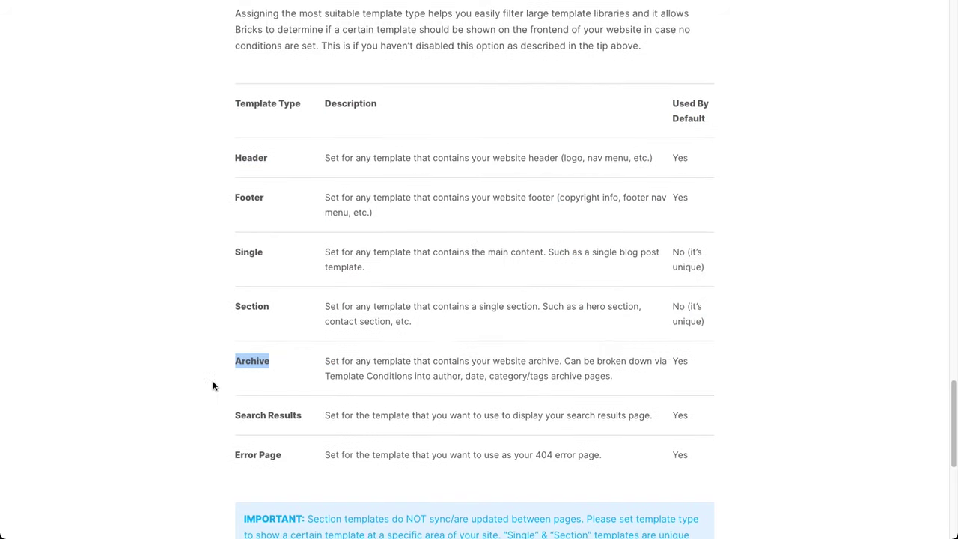
scroll(212, 386, "down", 5)
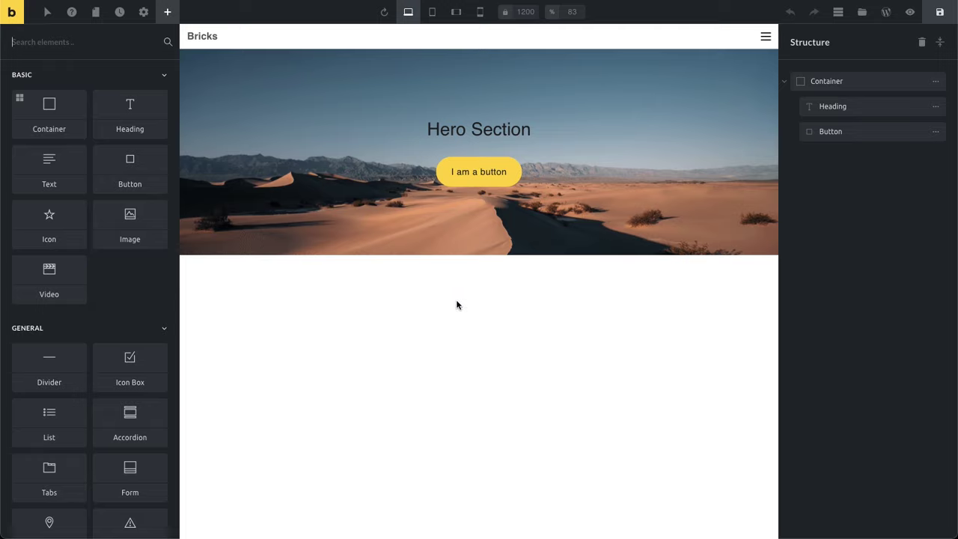
Return to the Bricks builder, select the Bricks theme style for the Blank page and review its element setting groups
left_click(143, 12)
left_click(116, 67)
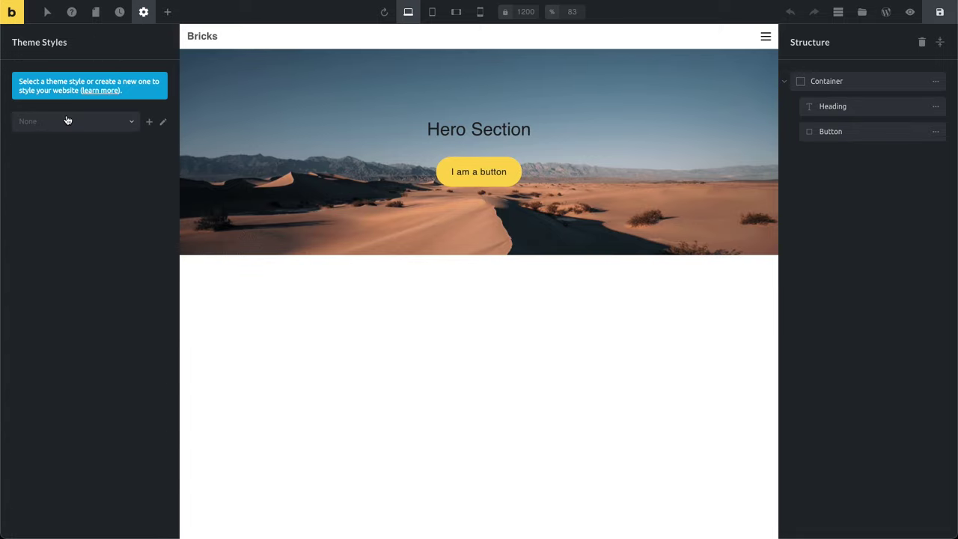
left_click(71, 122)
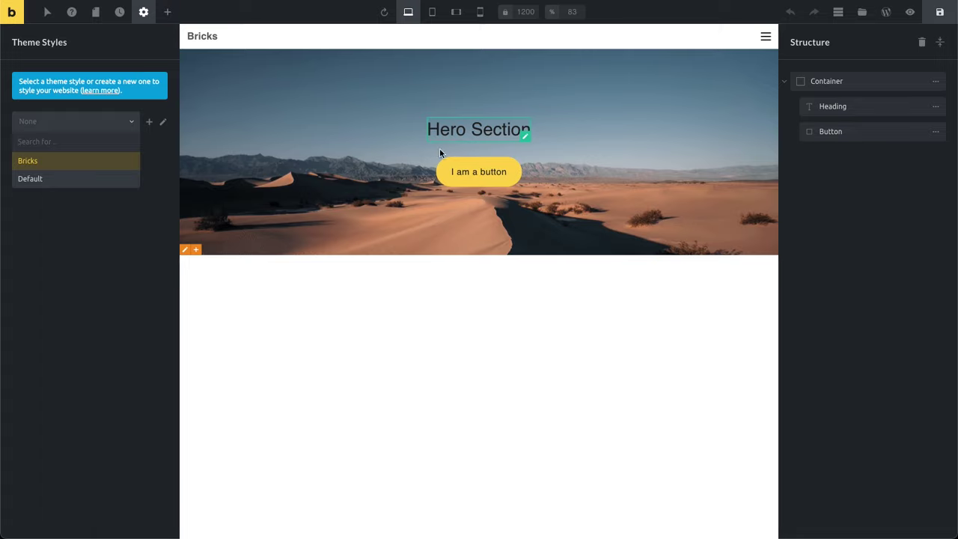
left_click(55, 164)
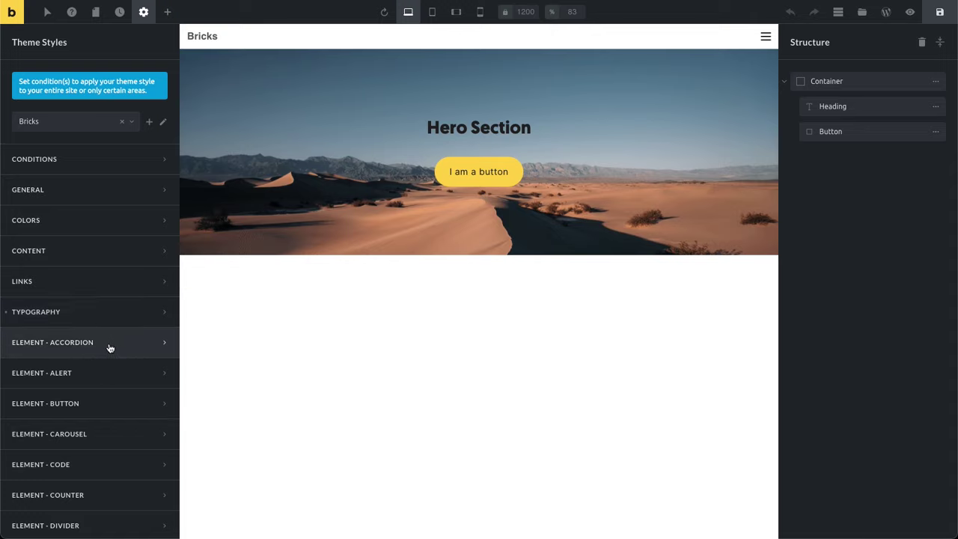
scroll(43, 348, "down", 1)
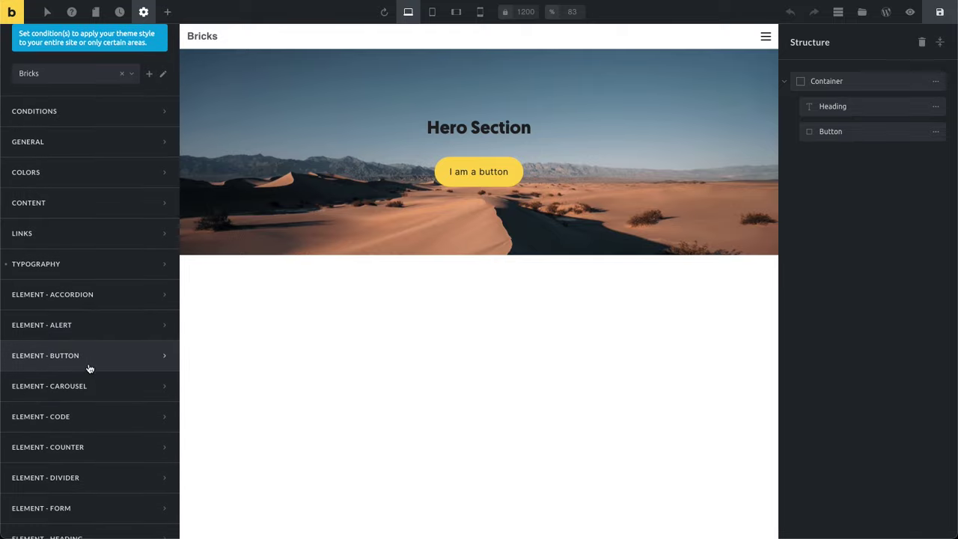
scroll(92, 387, "down", 6)
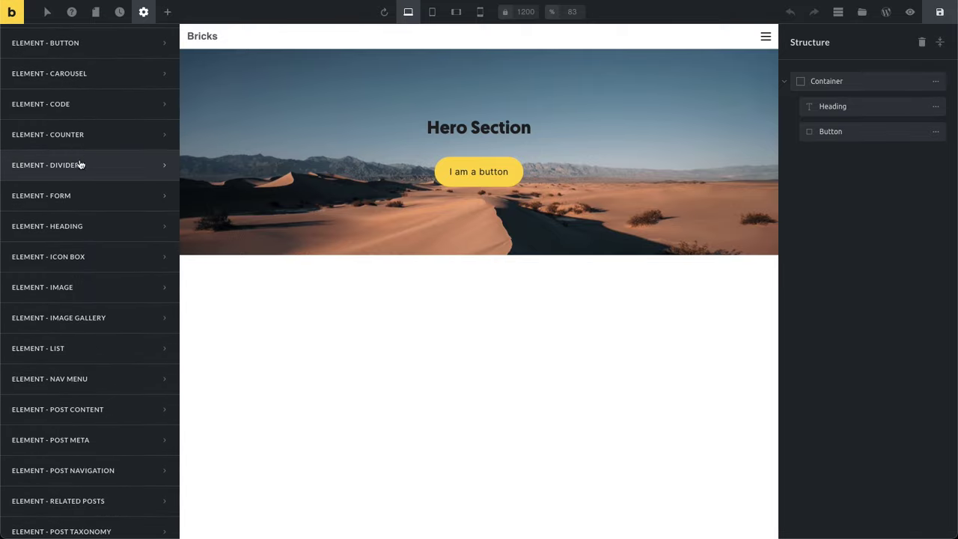
Review the Bricks theme style's remaining element groups and its typography settings for All Headings and Body
scroll(90, 273, "down", 8)
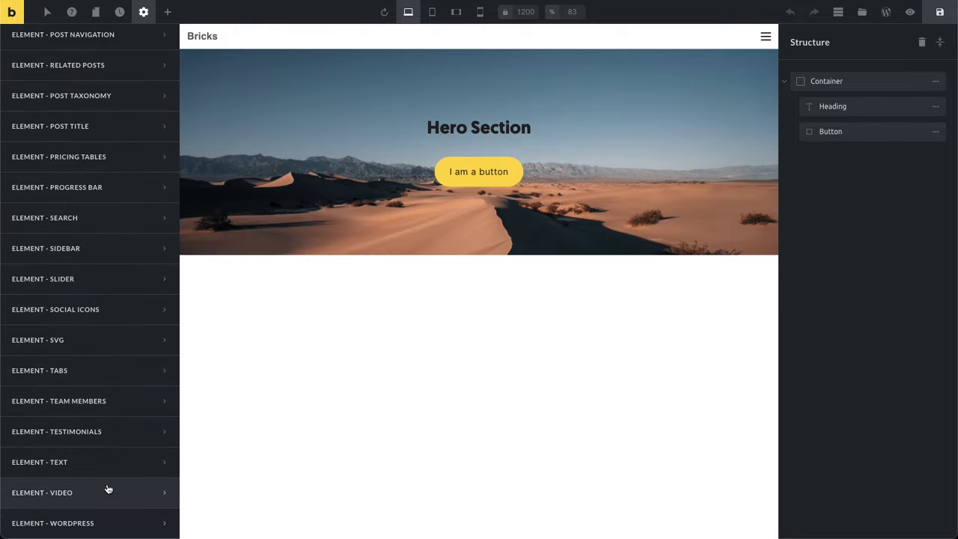
scroll(113, 329, "up", 2)
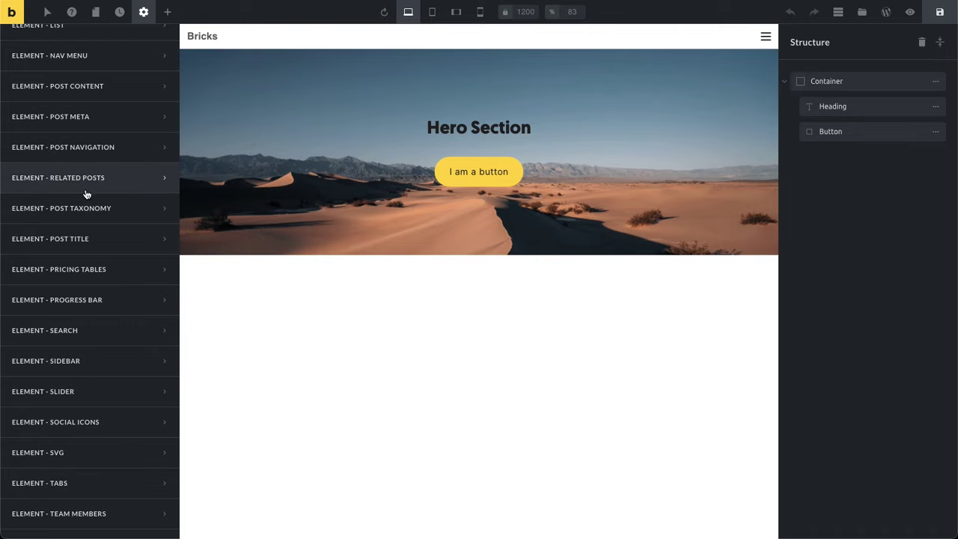
scroll(119, 217, "up", 9)
left_click(92, 317)
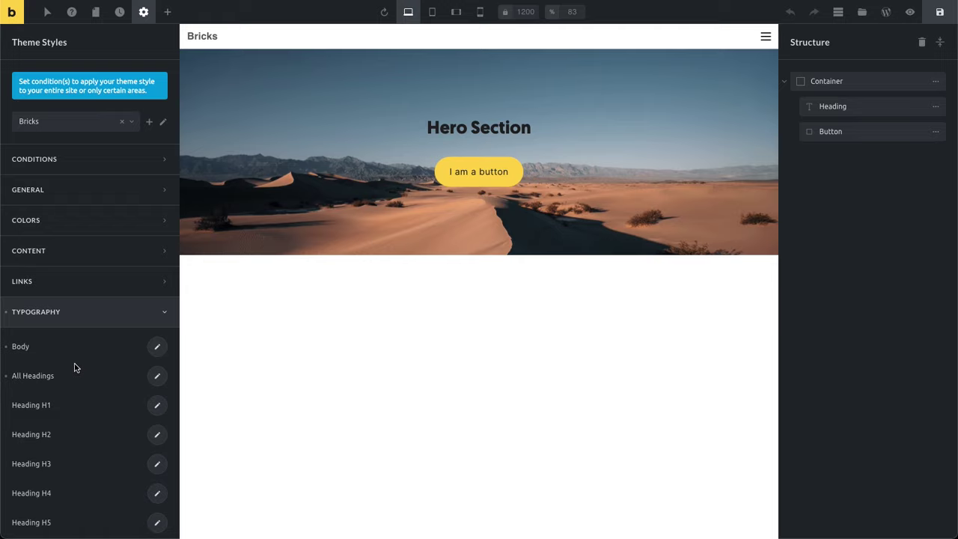
left_click(157, 376)
scroll(93, 350, "down", 5)
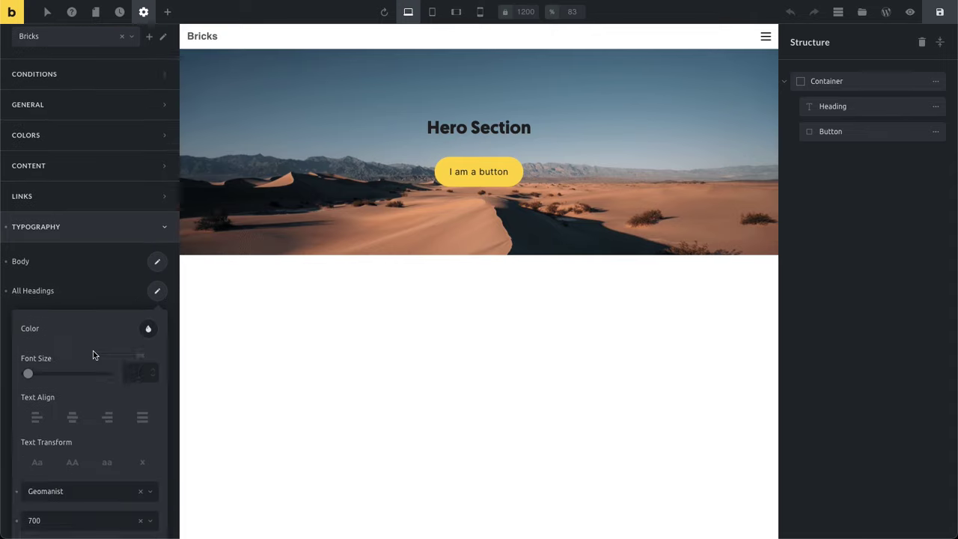
scroll(97, 338, "down", 1)
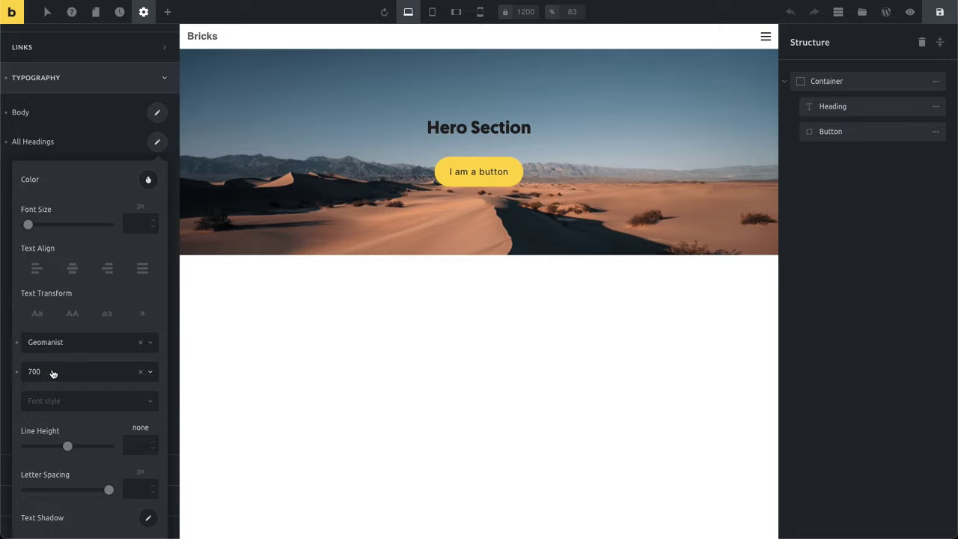
left_click(157, 142)
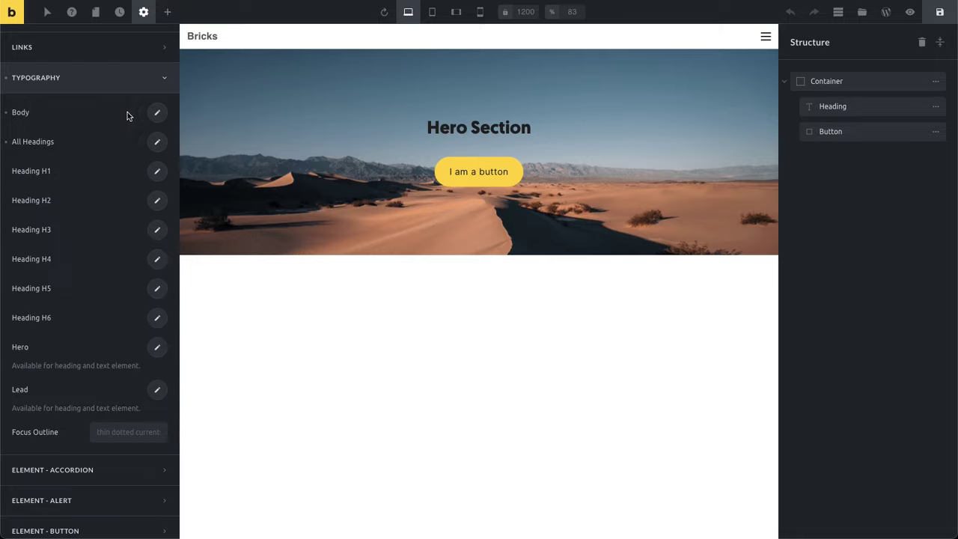
left_click(157, 113)
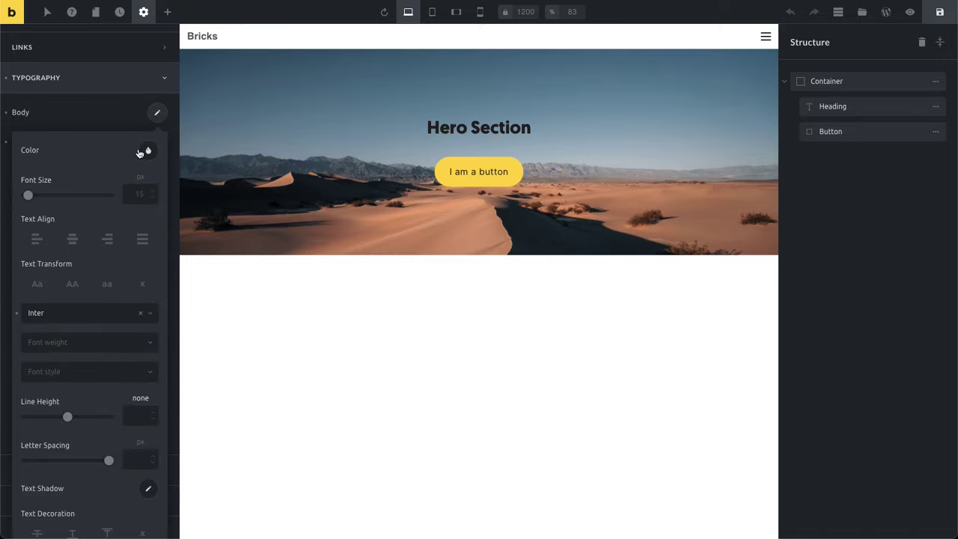
left_click(108, 112)
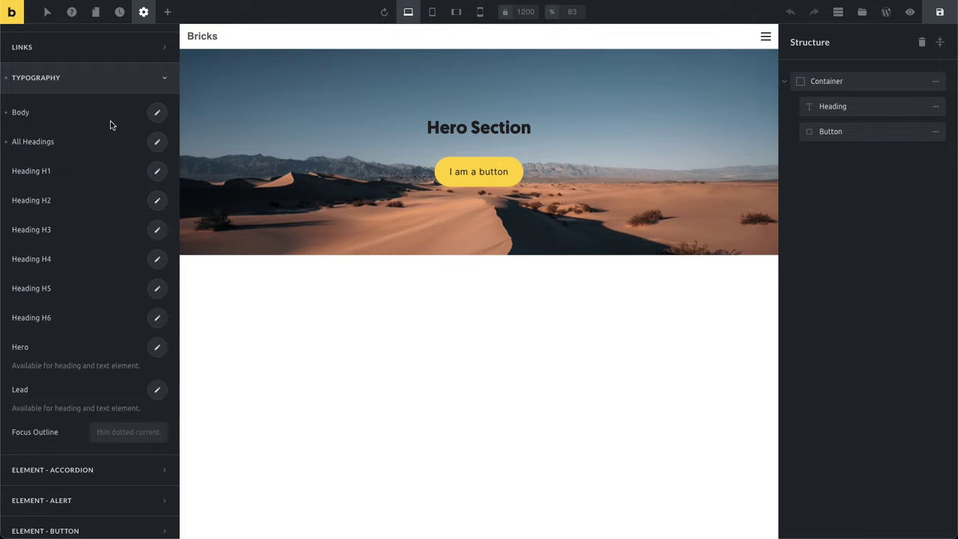
Clear the selected Bricks theme style and create a new theme style named My Style
scroll(111, 125, "up", 3)
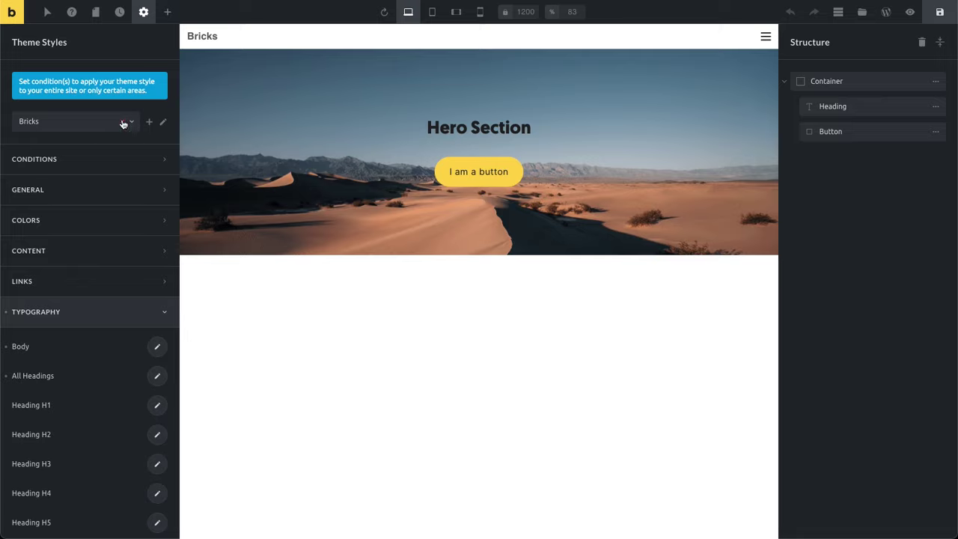
left_click(124, 125)
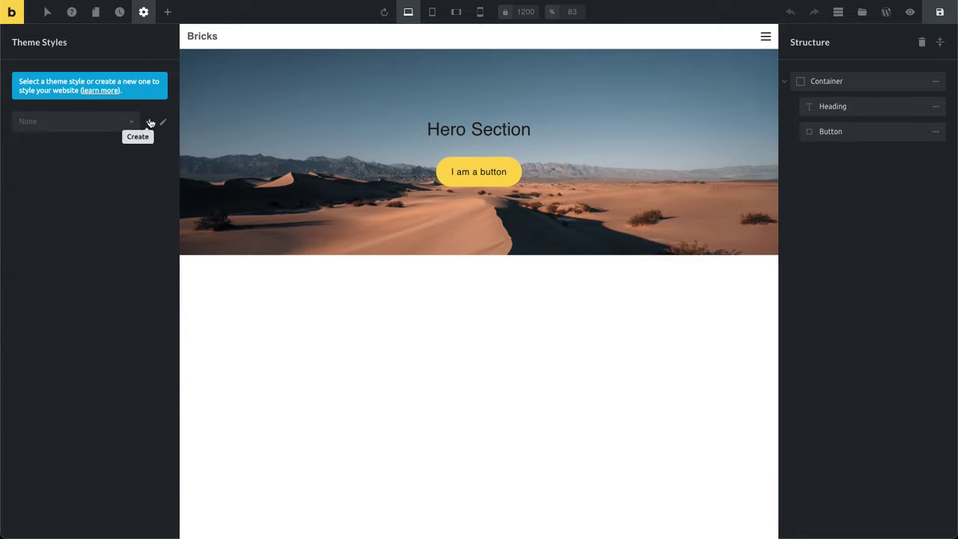
left_click(134, 117)
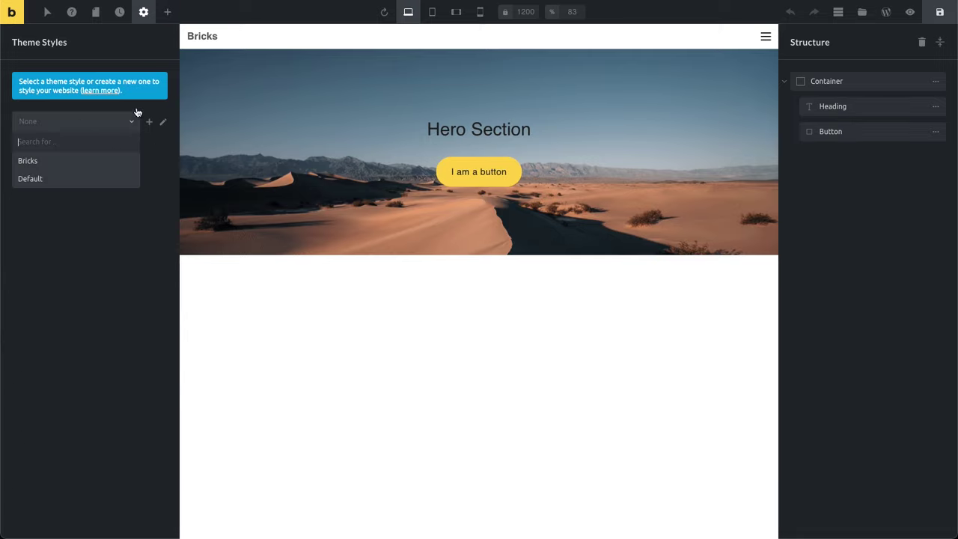
left_click(66, 224)
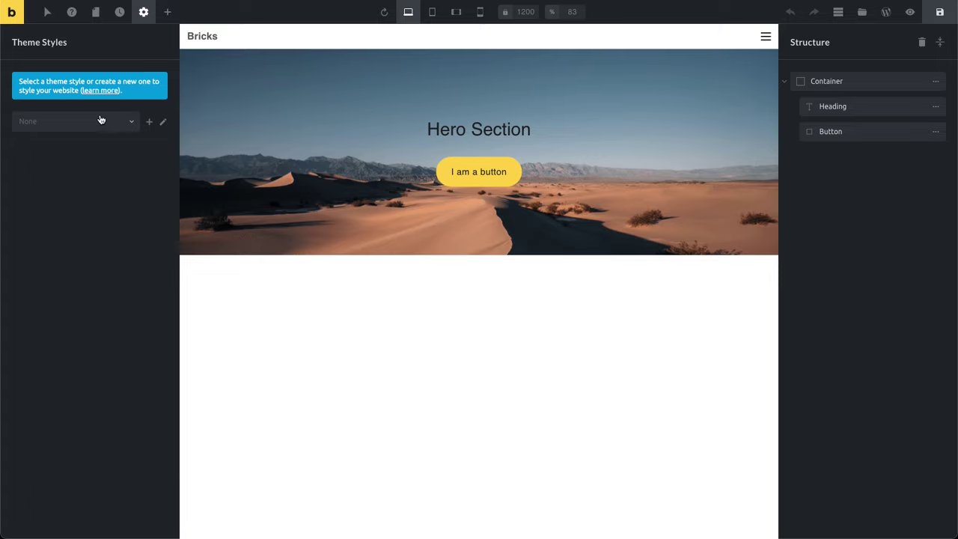
left_click(151, 123)
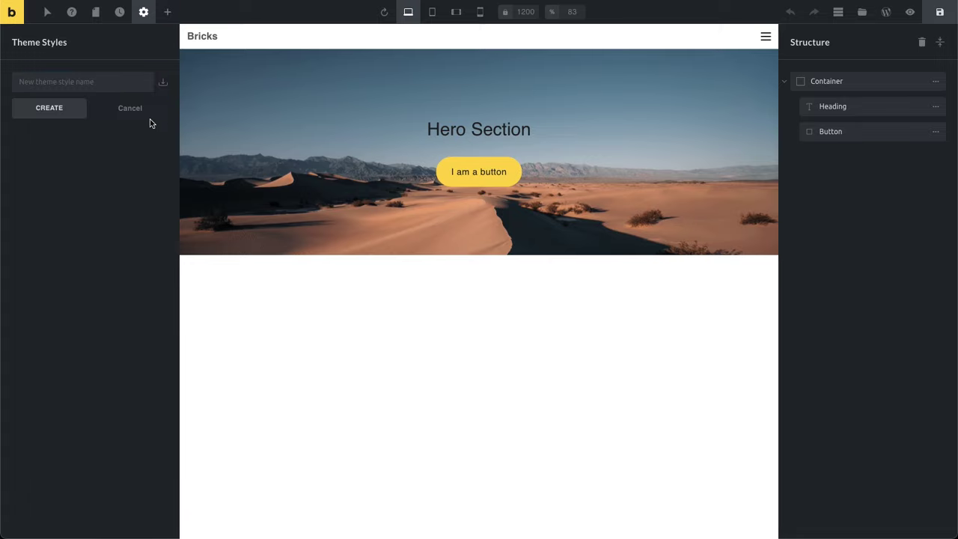
left_click(74, 87)
type("My Style")
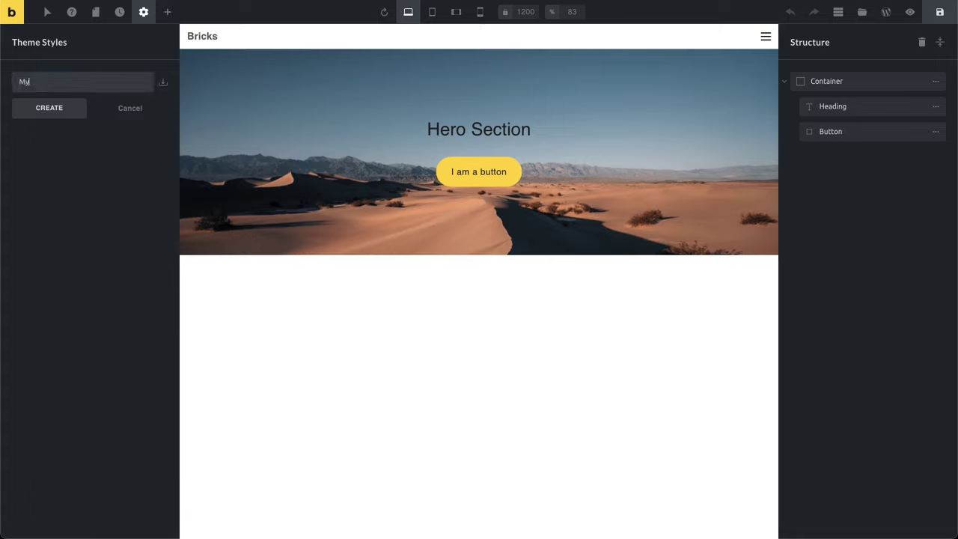
left_click(59, 107)
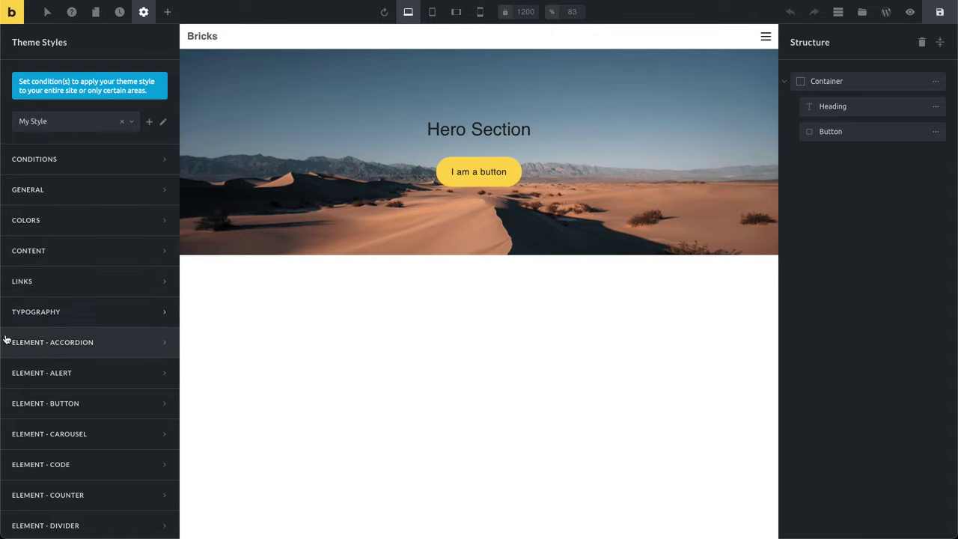
Set the All Headings typography of My Style to the Geomanist custom font with weight 700
left_click(96, 311)
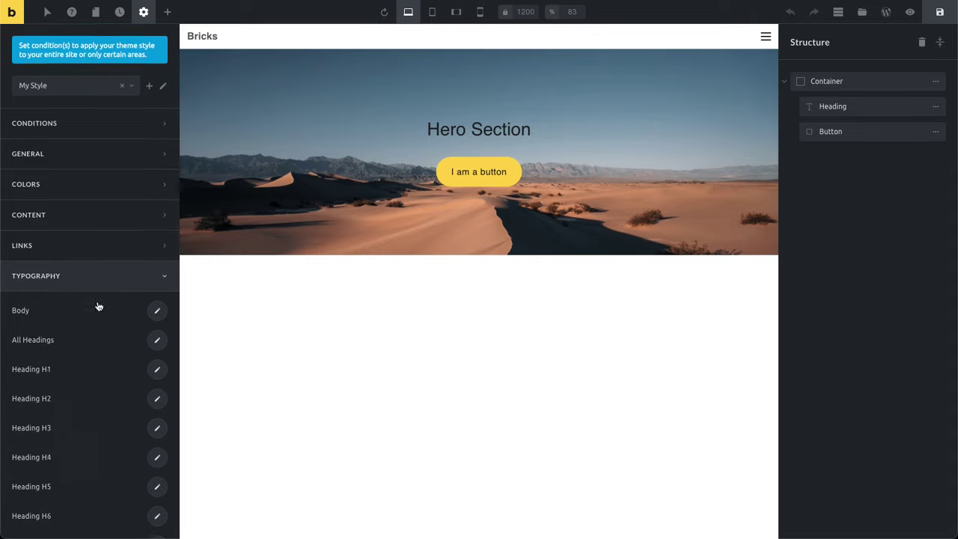
left_click(160, 296)
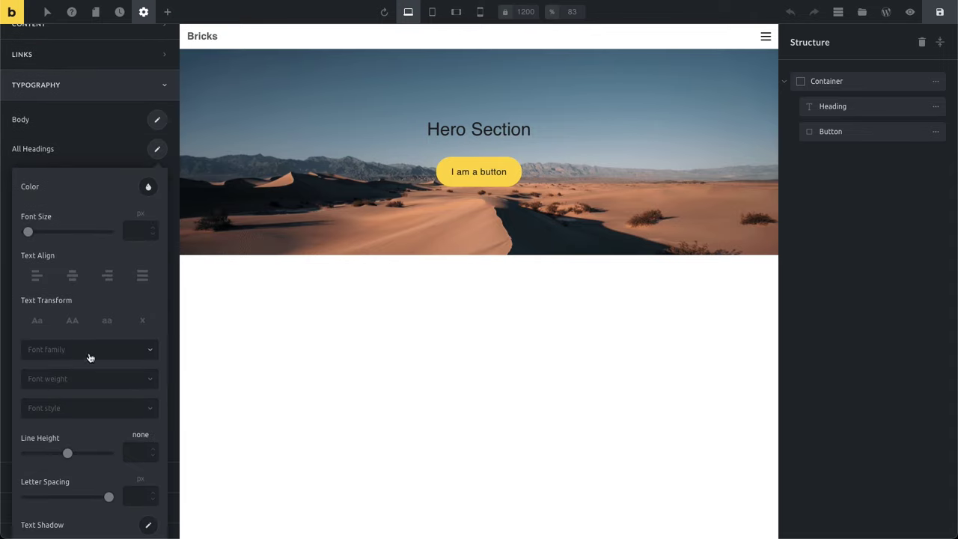
left_click(73, 351)
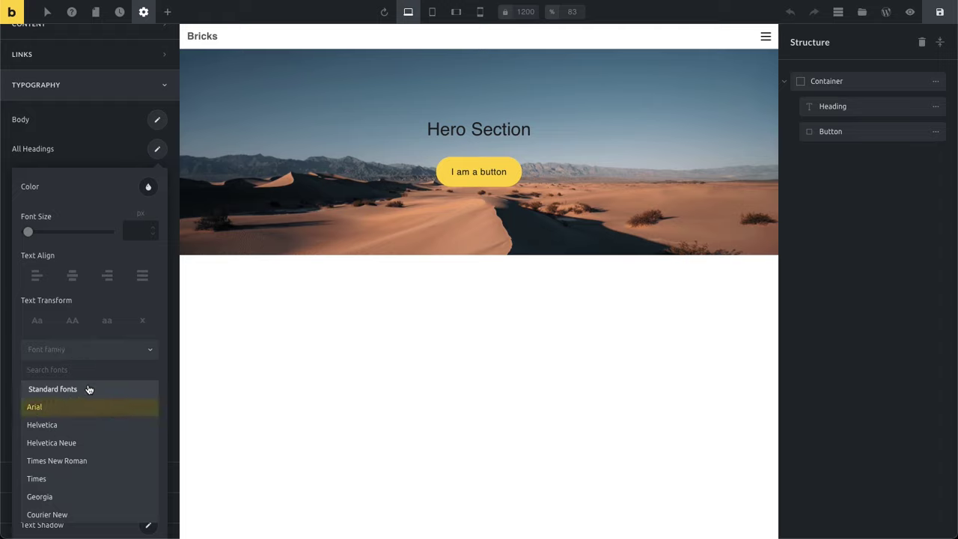
scroll(76, 409, "down", 3)
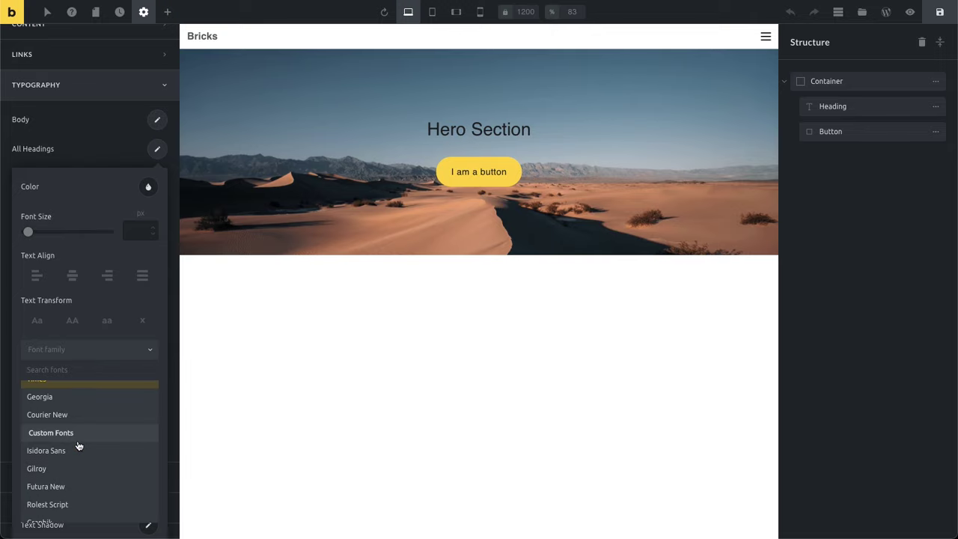
scroll(87, 434, "down", 5)
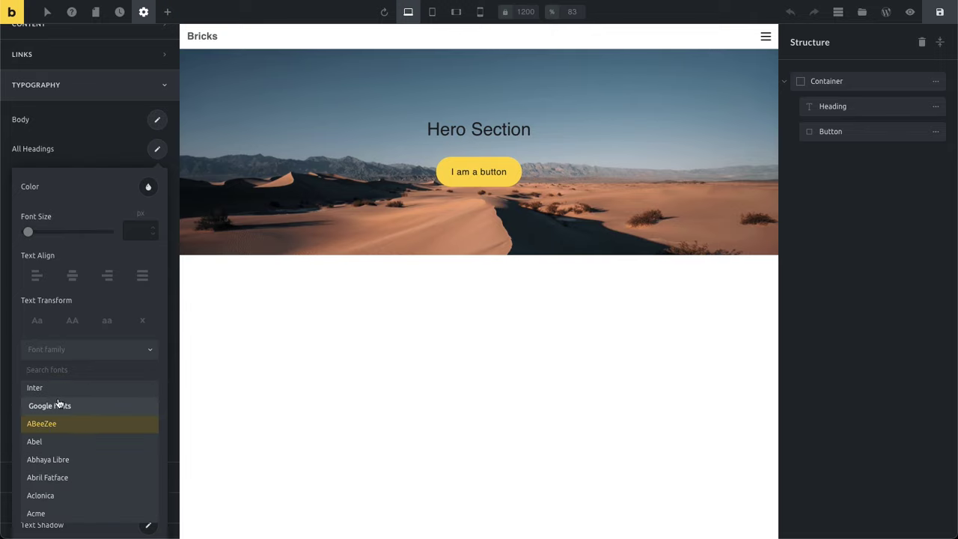
scroll(71, 433, "up", 2)
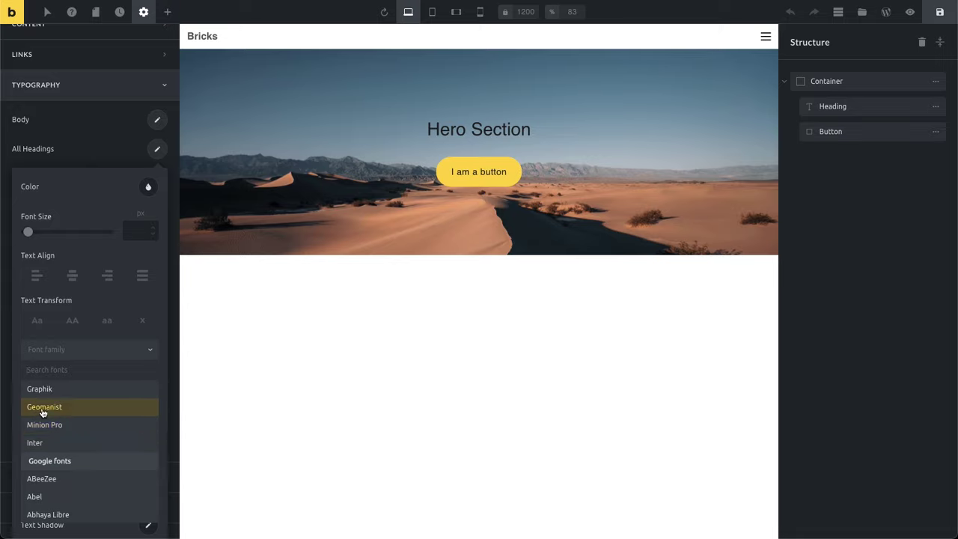
left_click(43, 412)
left_click(76, 376)
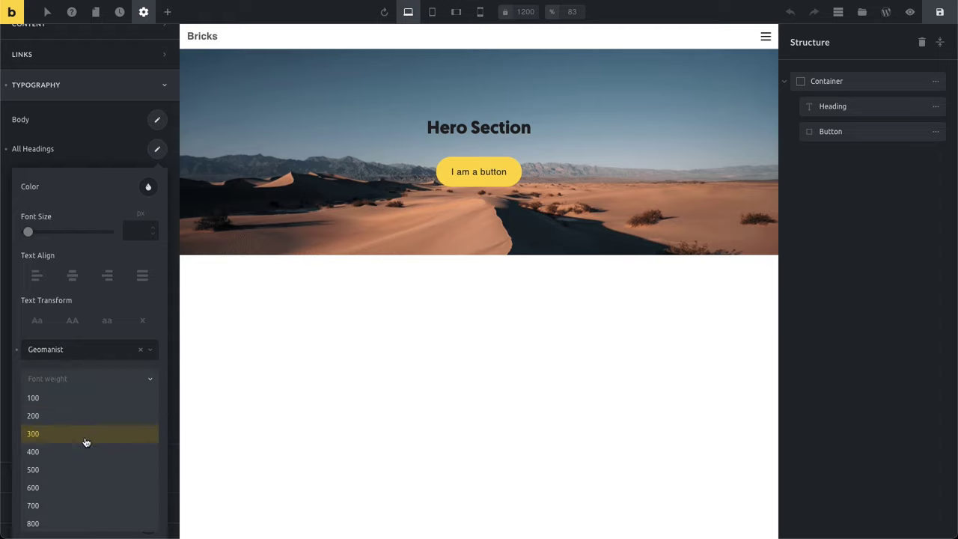
left_click(62, 505)
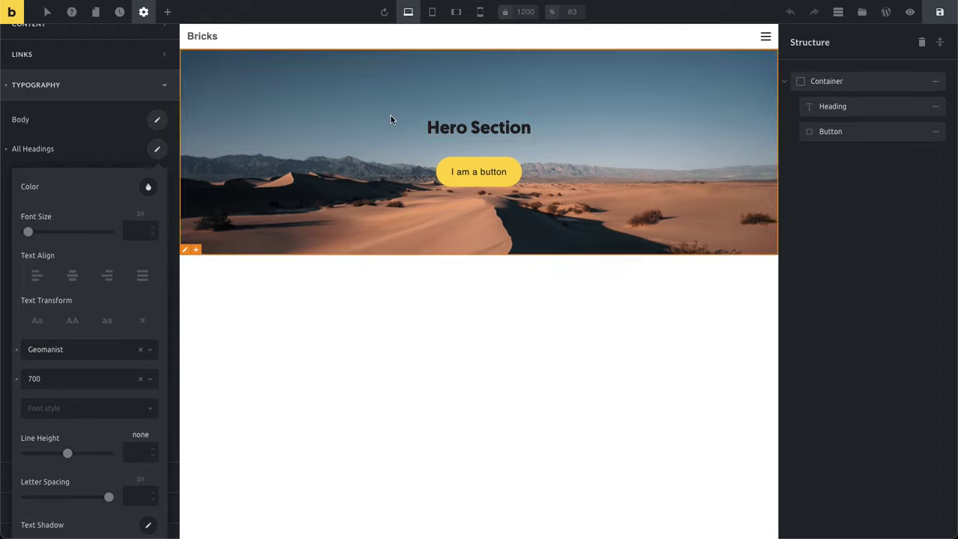
left_click(99, 147)
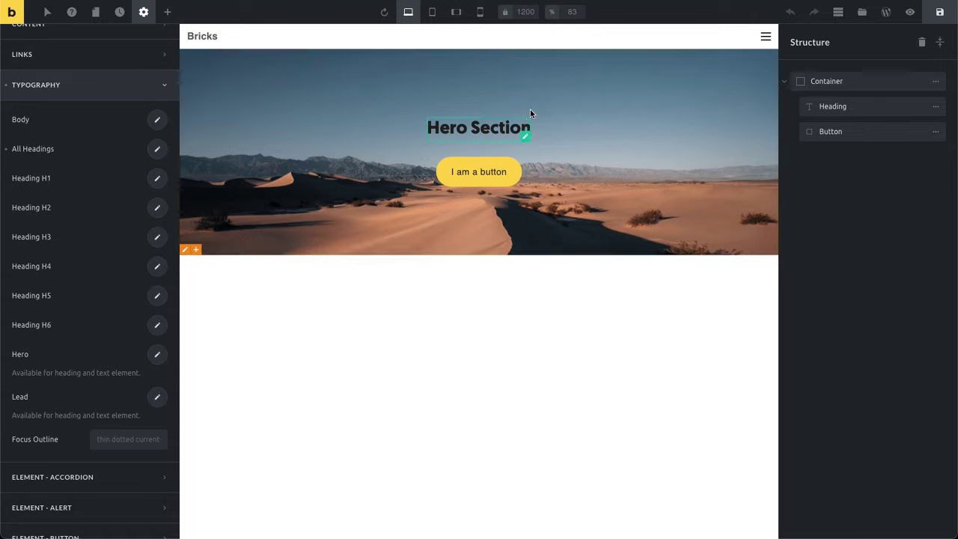
Set the Body typography of My Style to the Inter font with weight 400
left_click(157, 122)
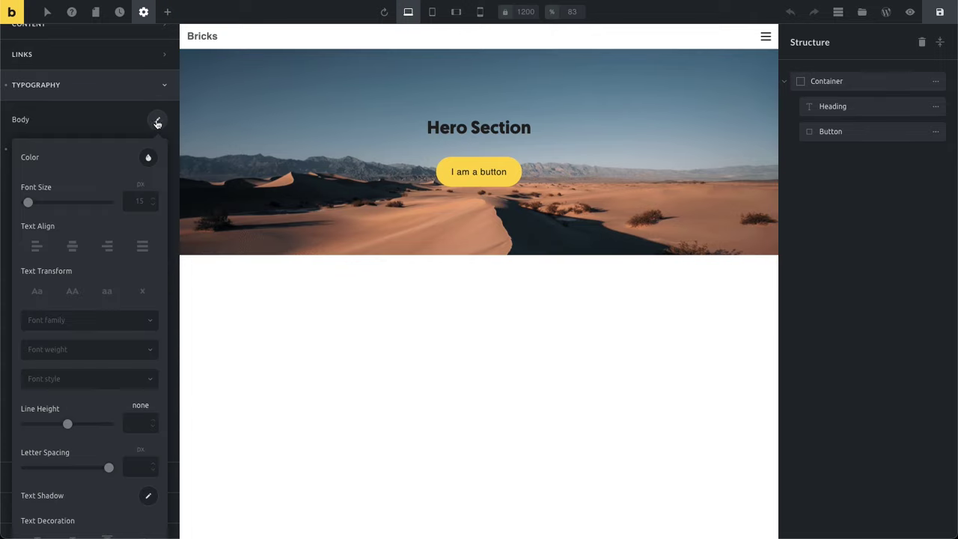
left_click(75, 323)
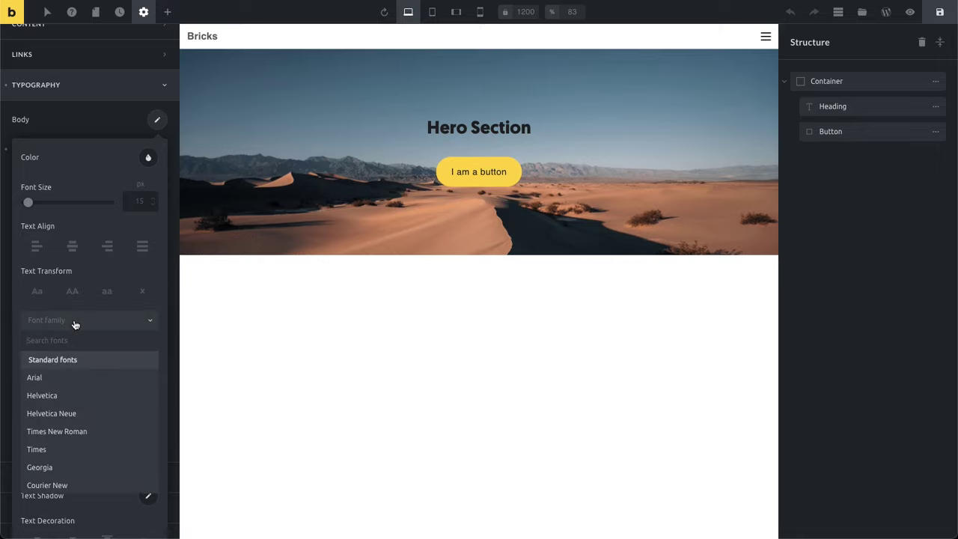
type("inte")
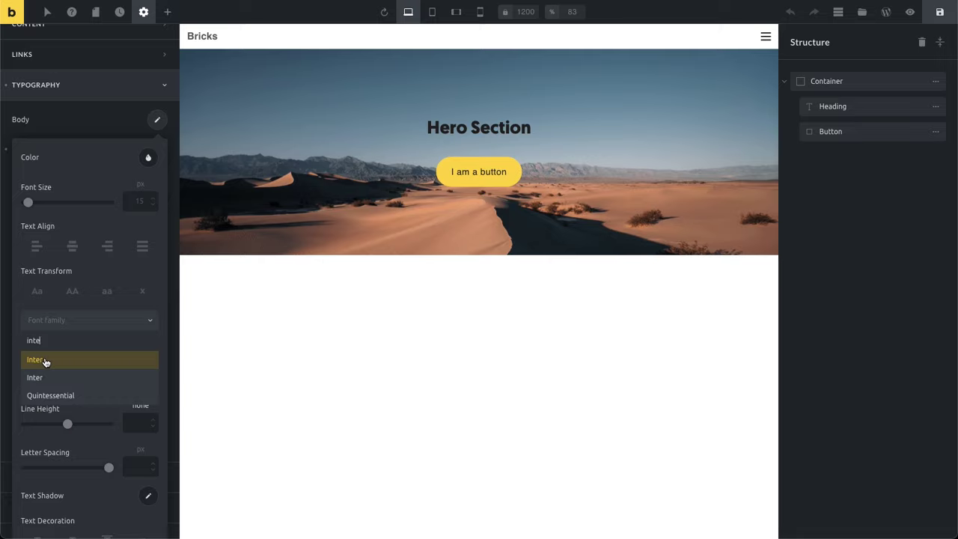
left_click(45, 362)
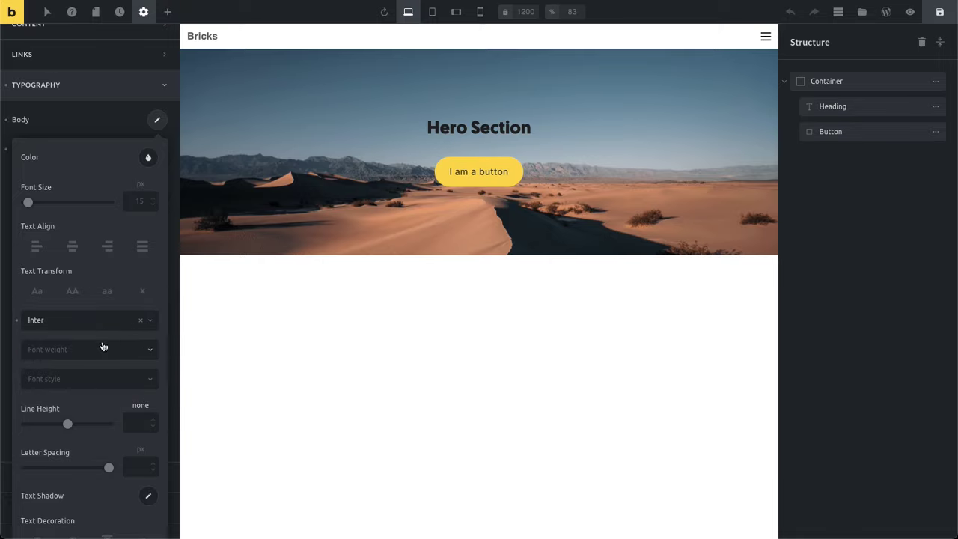
left_click(103, 346)
left_click(67, 430)
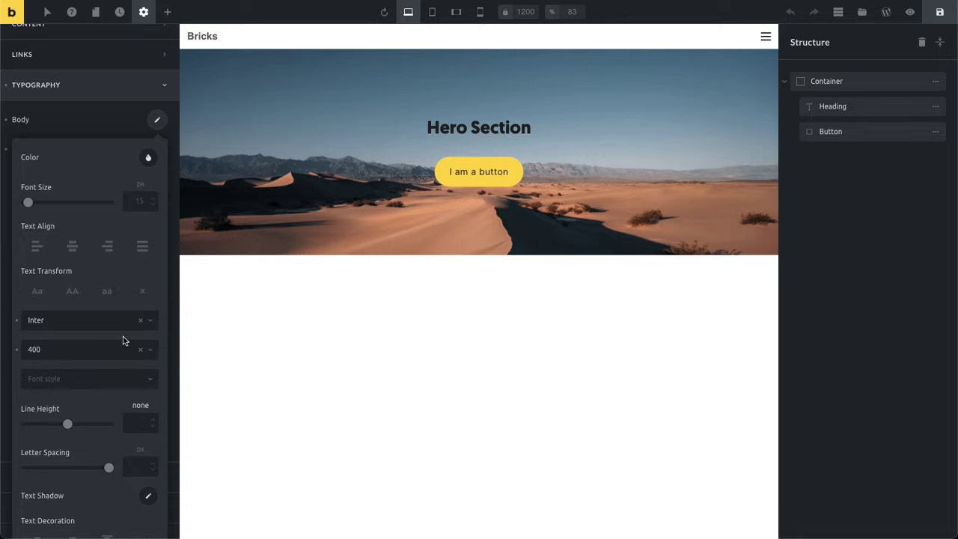
Compare the hero heading in preview mode and on the frontend, then return to the builder and close the Body typography settings
left_click(912, 15)
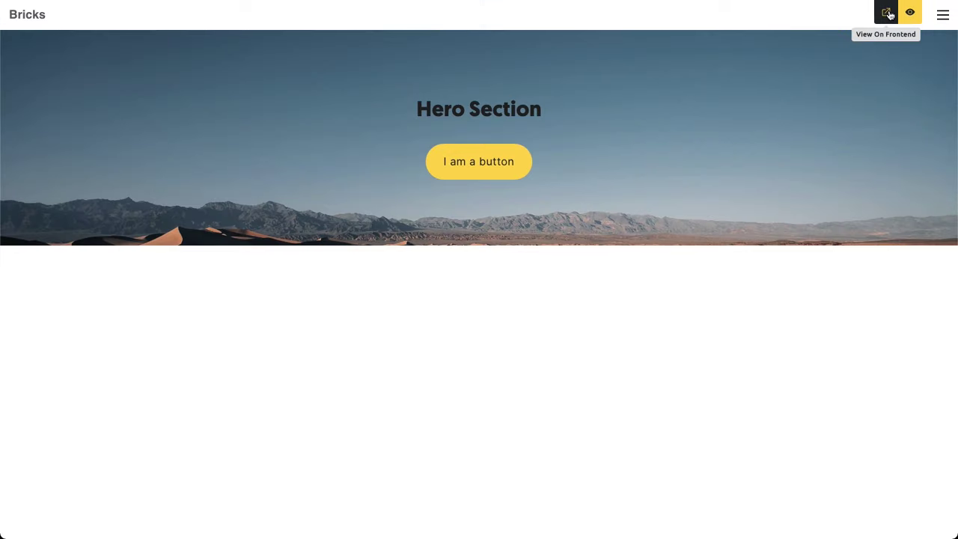
left_click(886, 14)
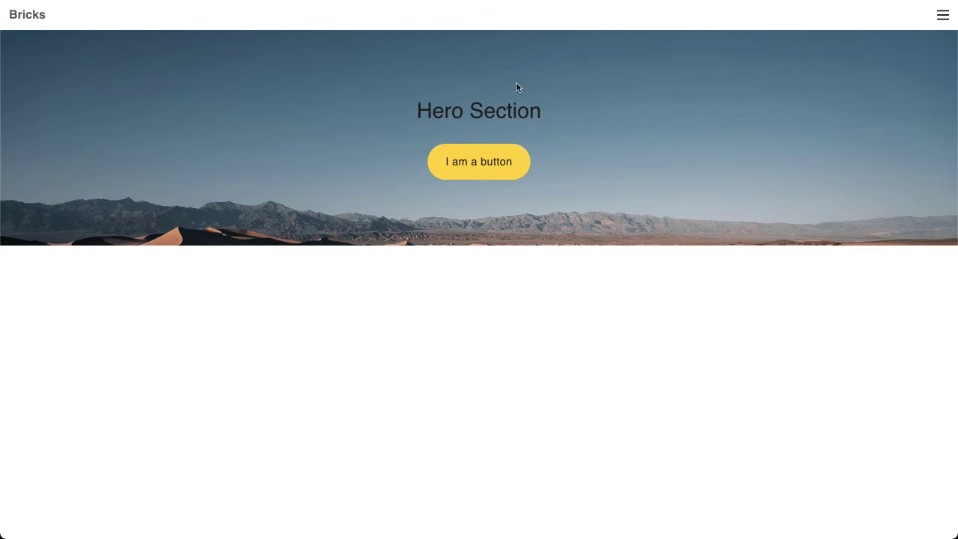
left_click_drag(437, 100, 543, 120)
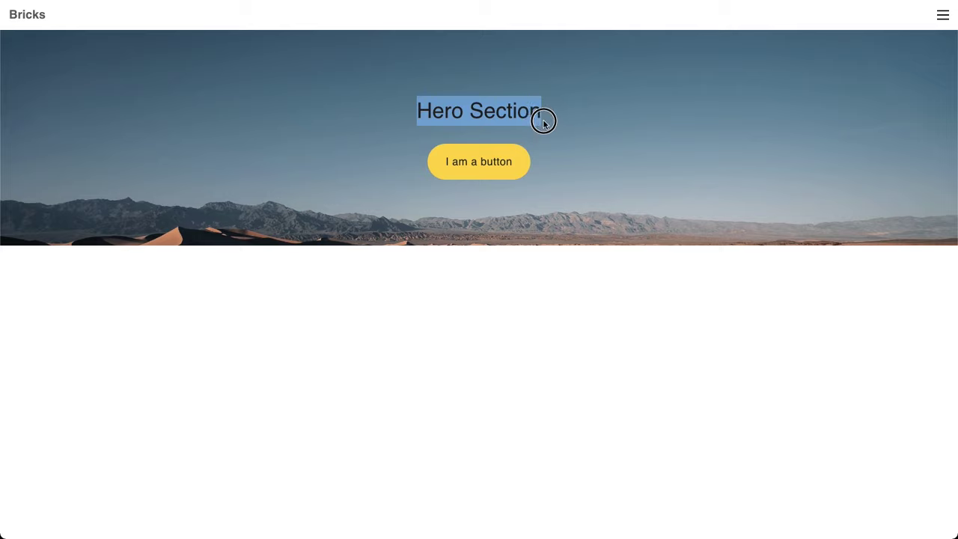
left_click(578, 111)
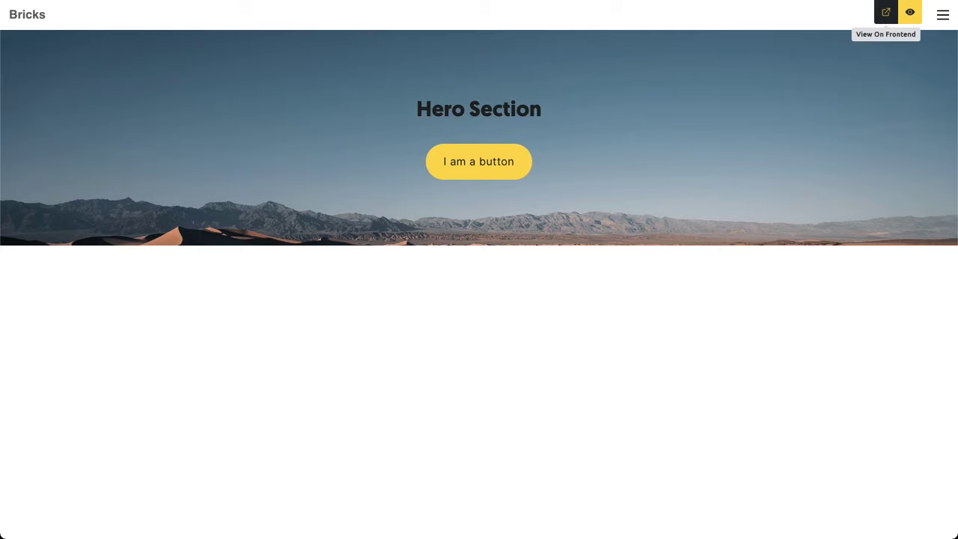
left_click(910, 12)
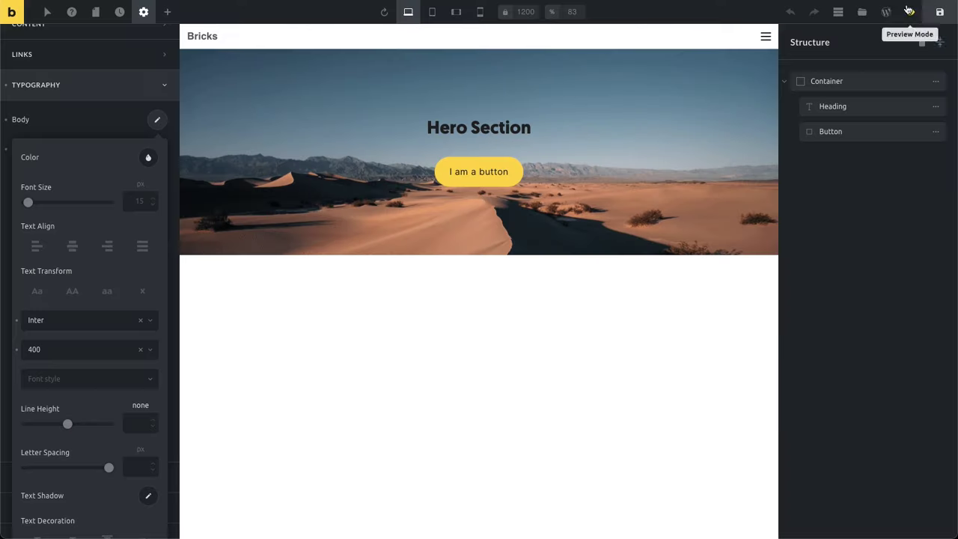
left_click(105, 122)
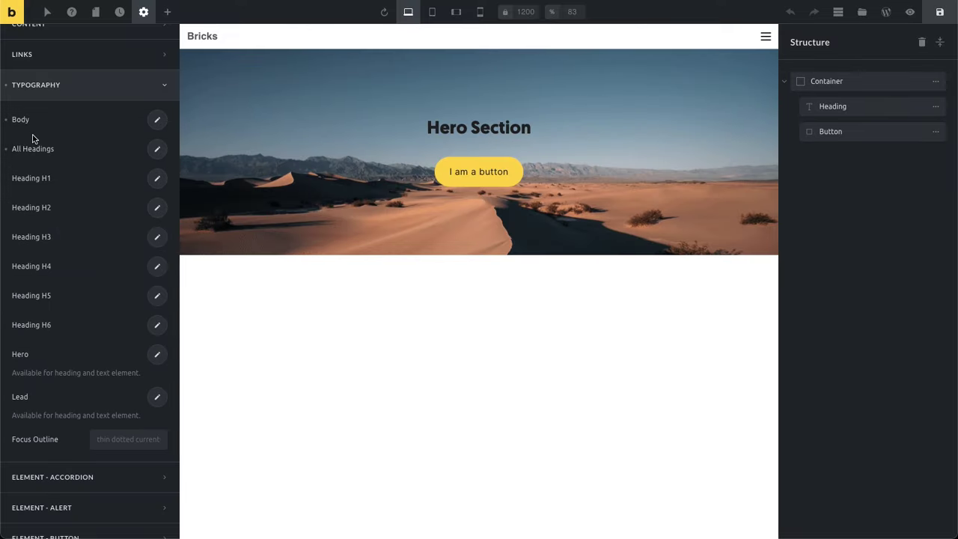
Add an Entire Website condition to the My Style theme style, save, and check the hero heading on the frontend
scroll(102, 209, "up", 5)
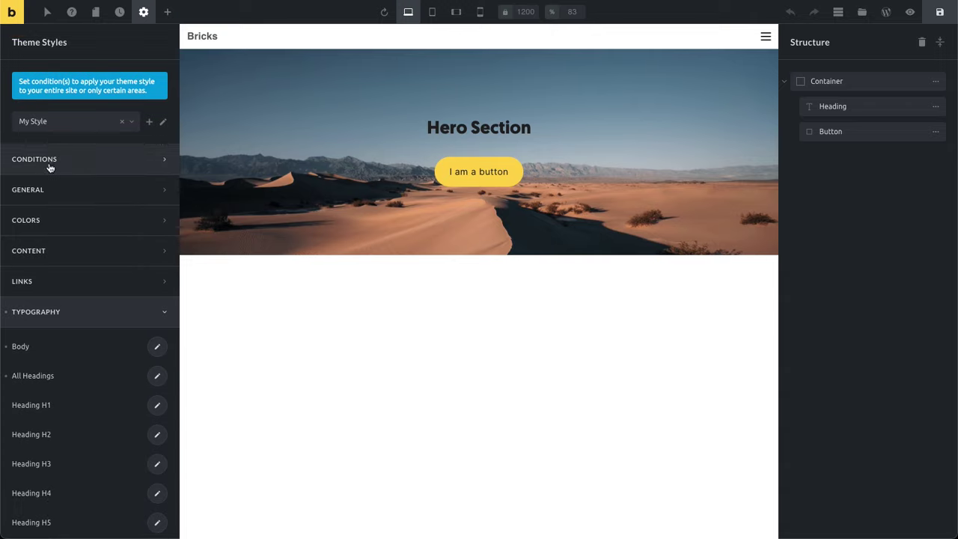
left_click(114, 160)
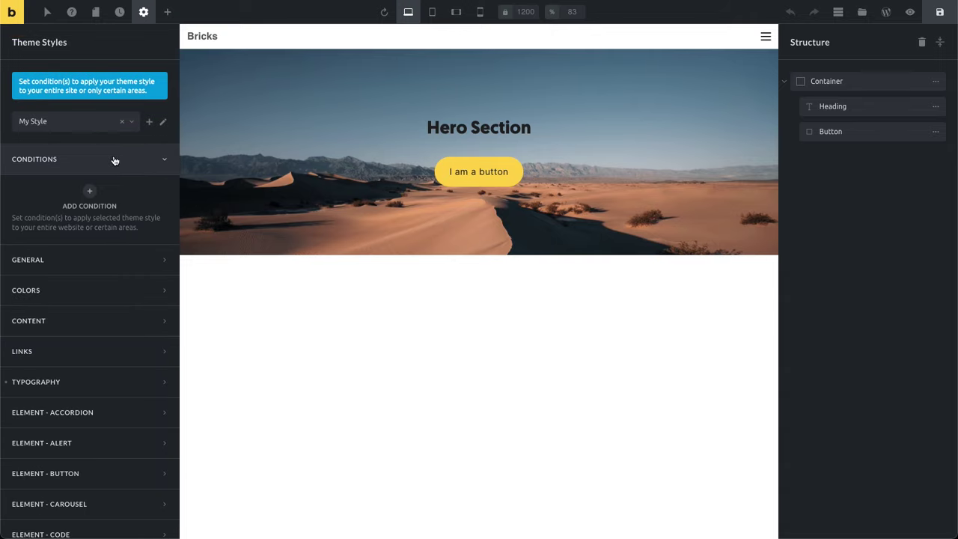
left_click(90, 188)
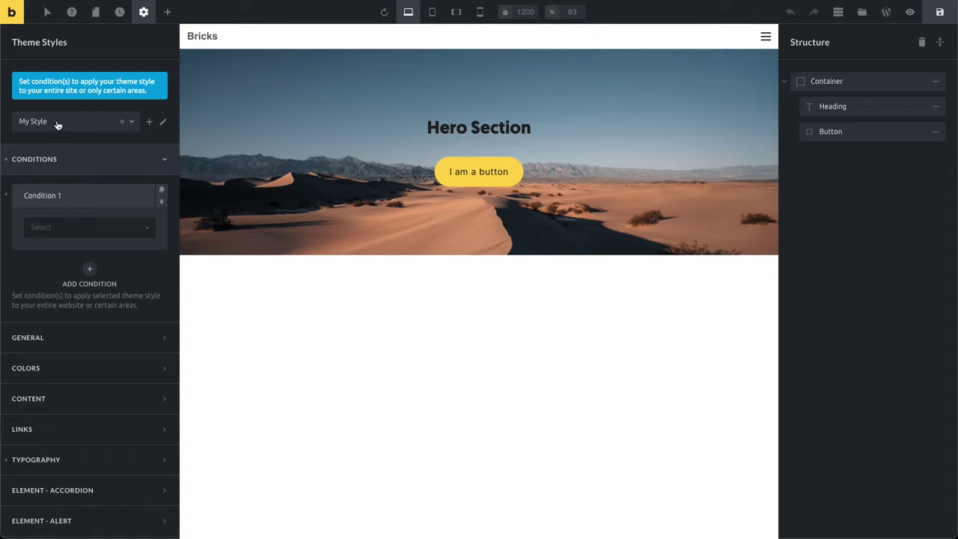
left_click(82, 229)
left_click(53, 247)
left_click(939, 12)
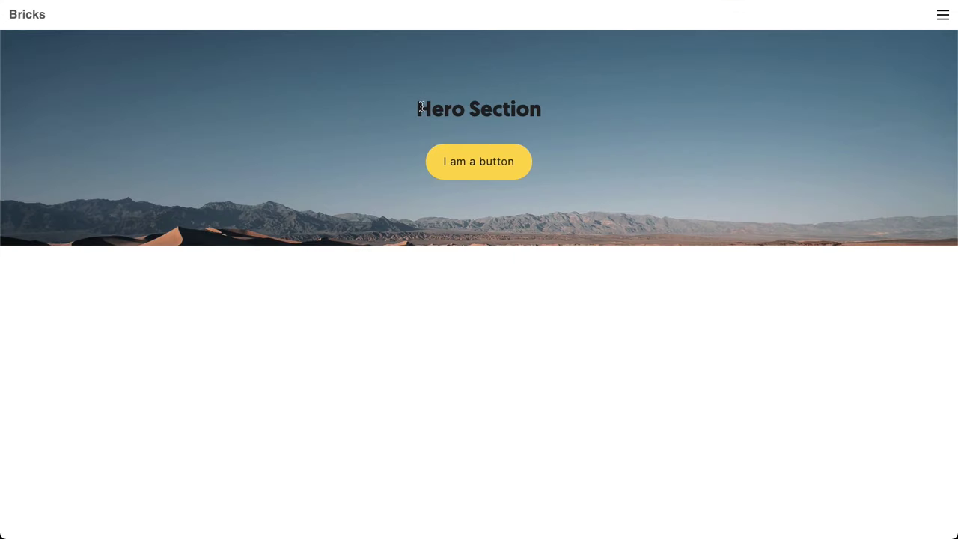
left_click_drag(417, 108, 554, 112)
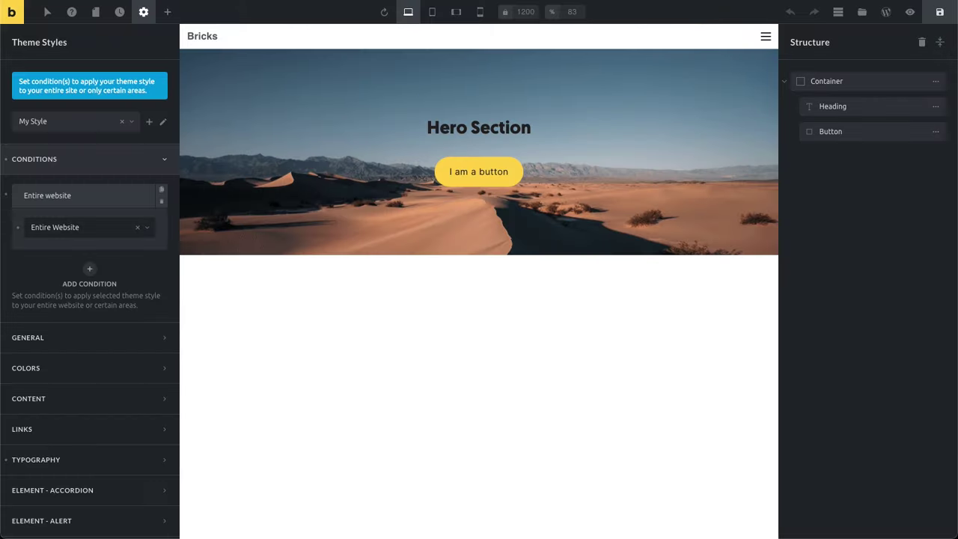
Set the default button style's typography in My Style to uppercase text transform
left_click(118, 160)
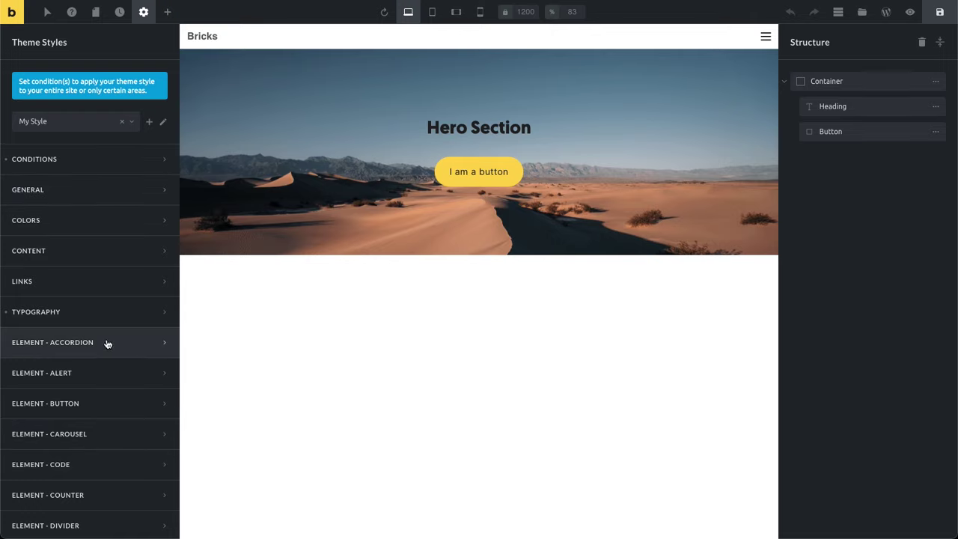
left_click(102, 404)
scroll(100, 401, "down", 1)
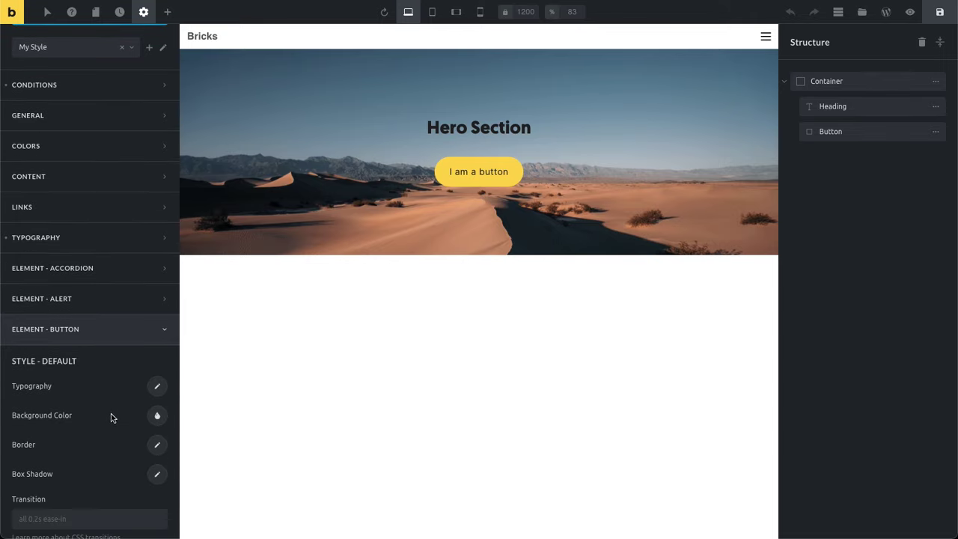
left_click(157, 369)
scroll(123, 378, "down", 3)
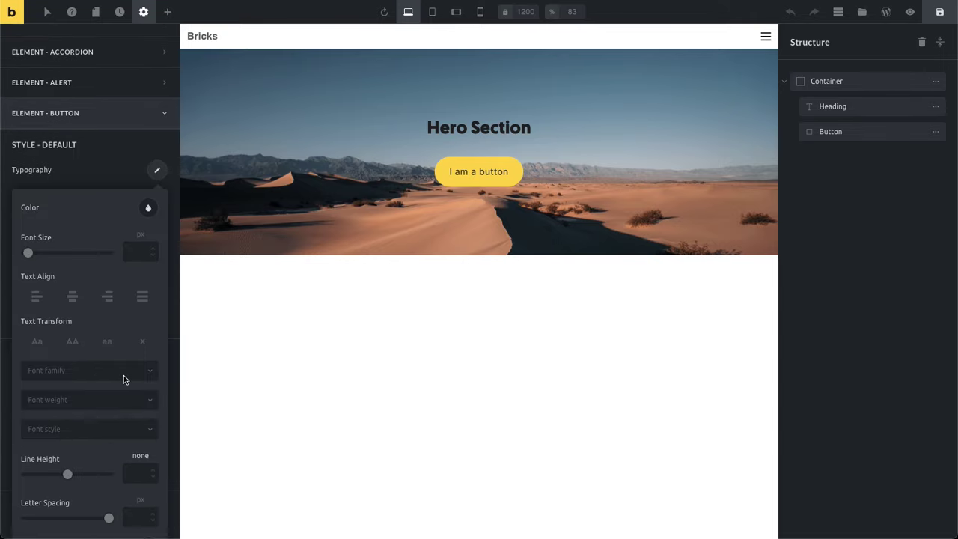
scroll(84, 467, "down", 1)
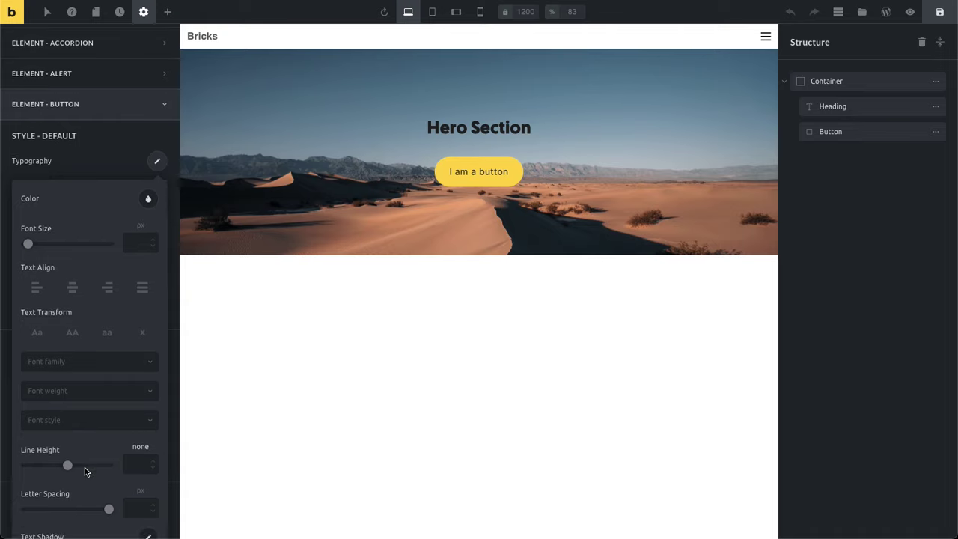
scroll(84, 467, "down", 2)
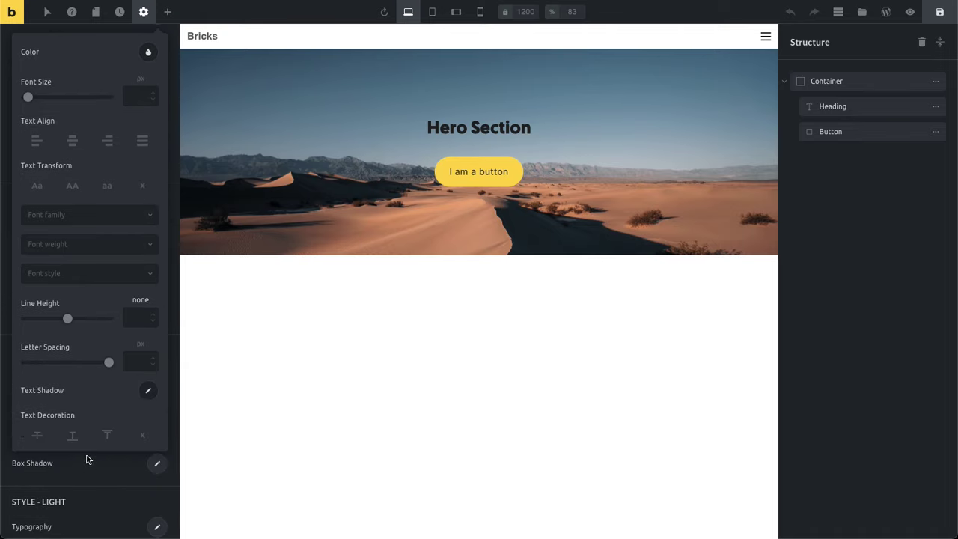
left_click(73, 187)
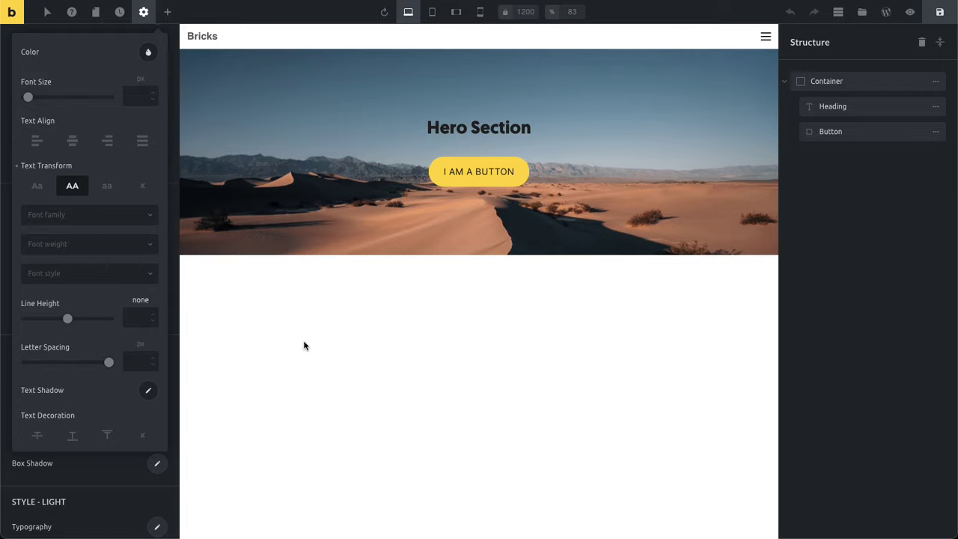
Add a second button below the hero container and set its own text transform to none
left_click(167, 12)
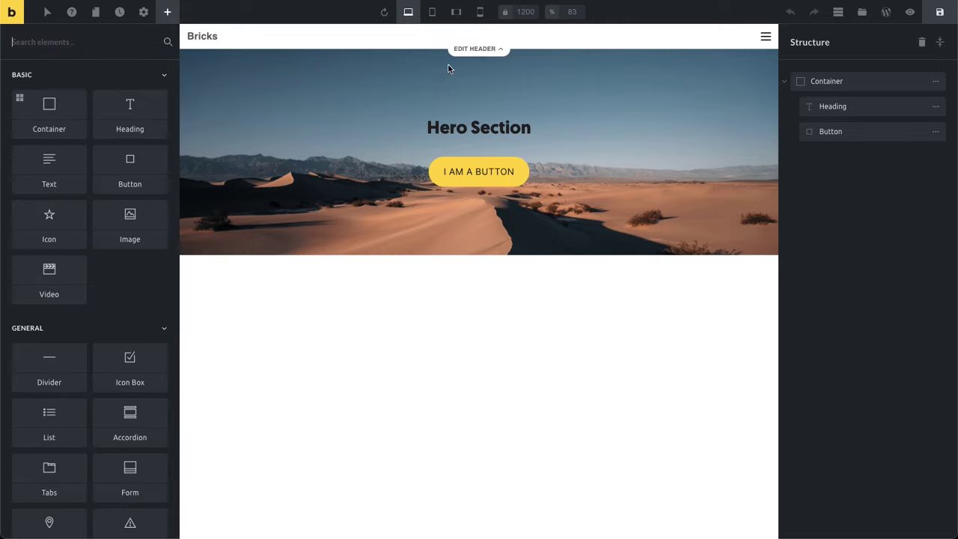
left_click(131, 170)
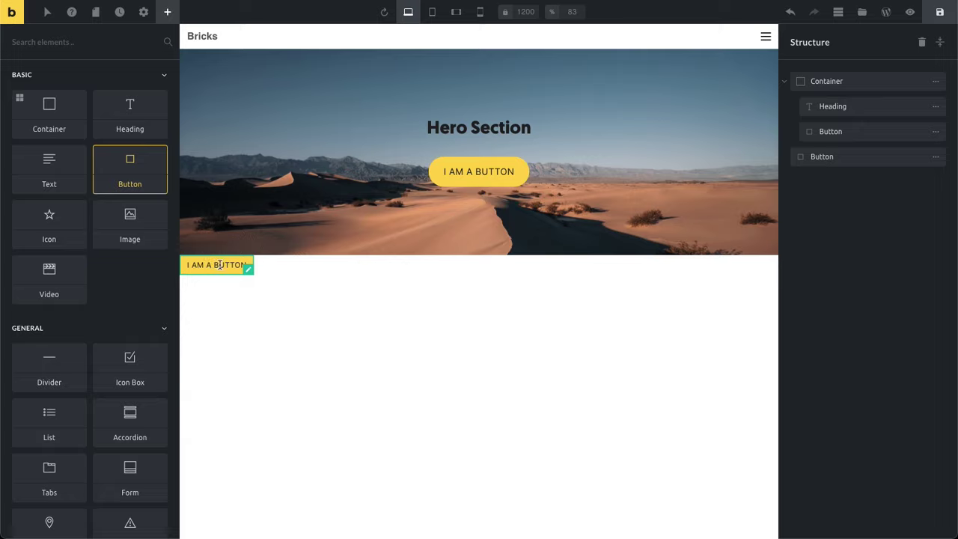
left_click(220, 265)
left_click(128, 87)
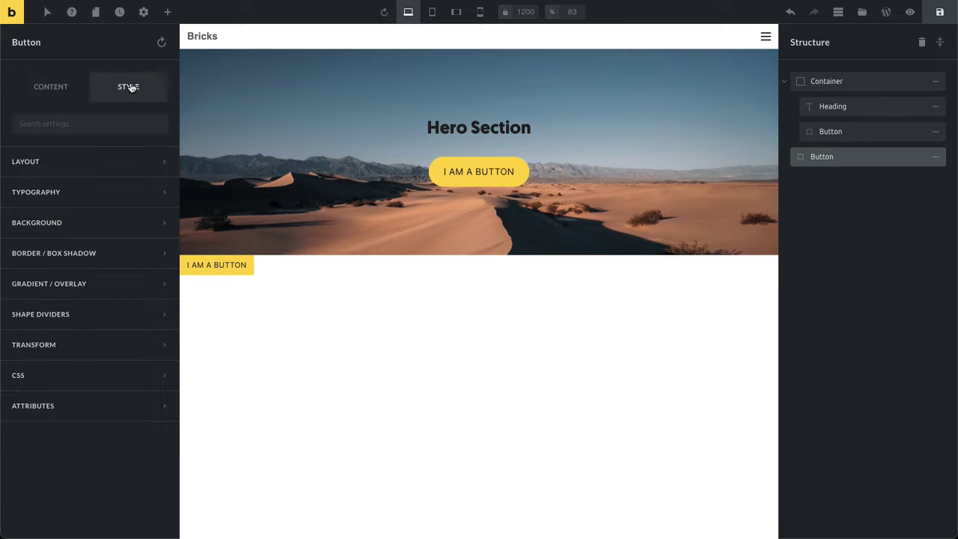
left_click(108, 193)
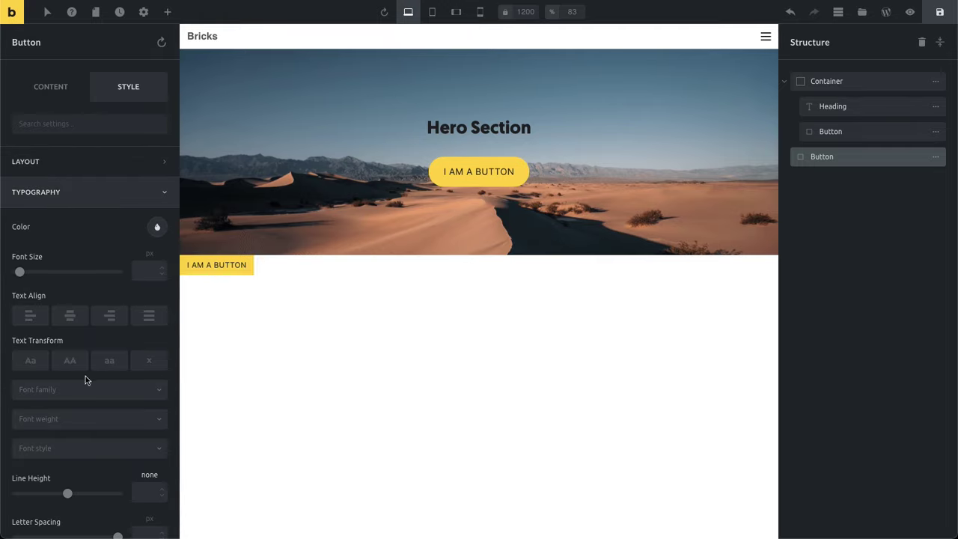
left_click(144, 364)
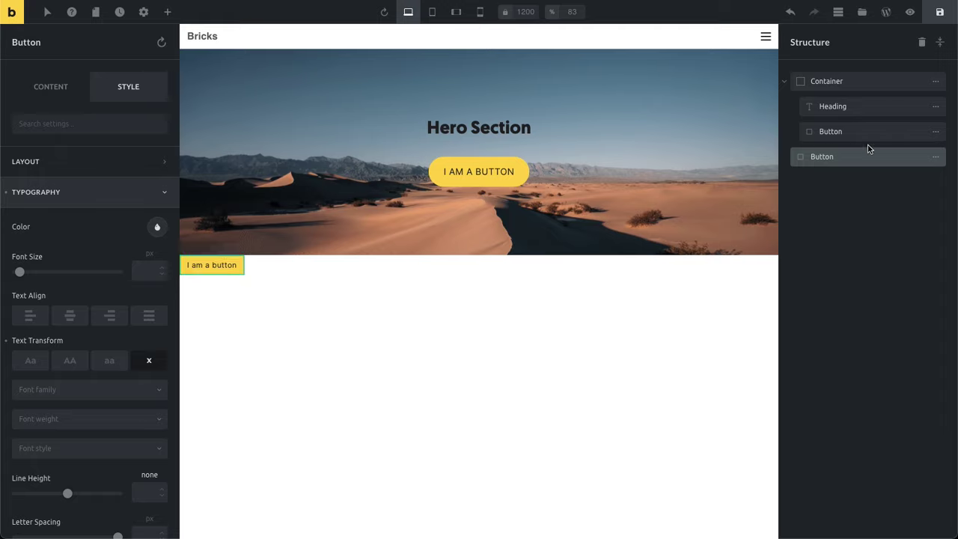
Delete the extra button below the hero container
left_click(935, 157)
left_click(816, 158)
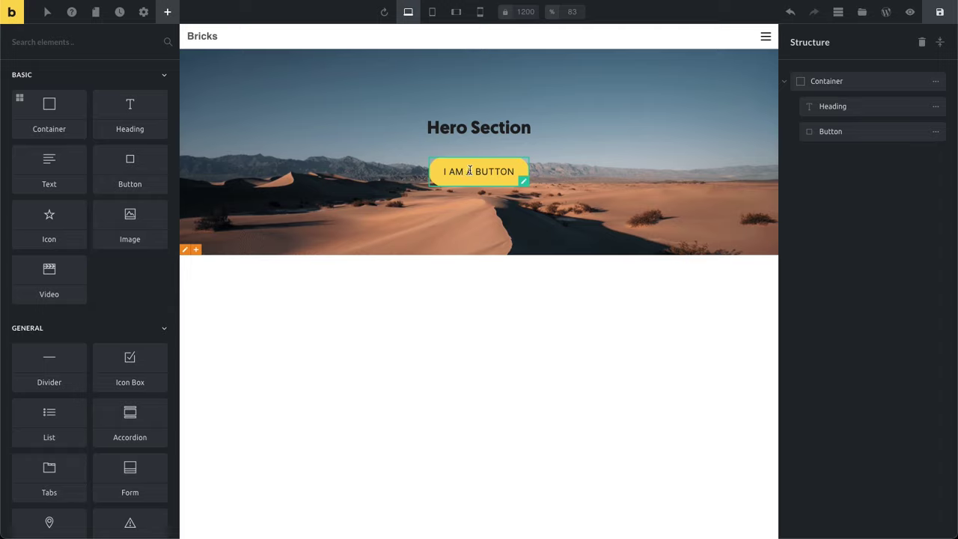
Open the hero button's background color settings and compare the Default and Digital (Bundle) color palettes
left_click(523, 181)
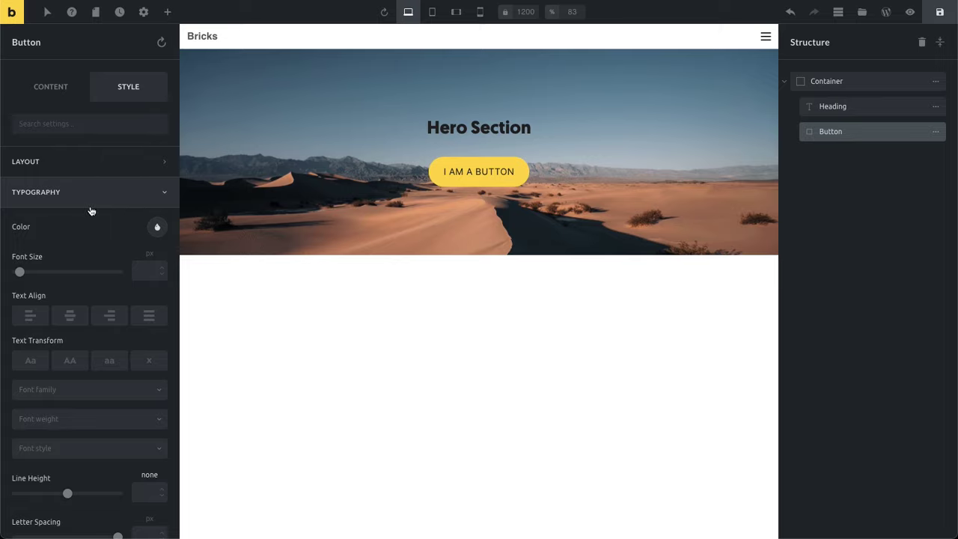
left_click(109, 191)
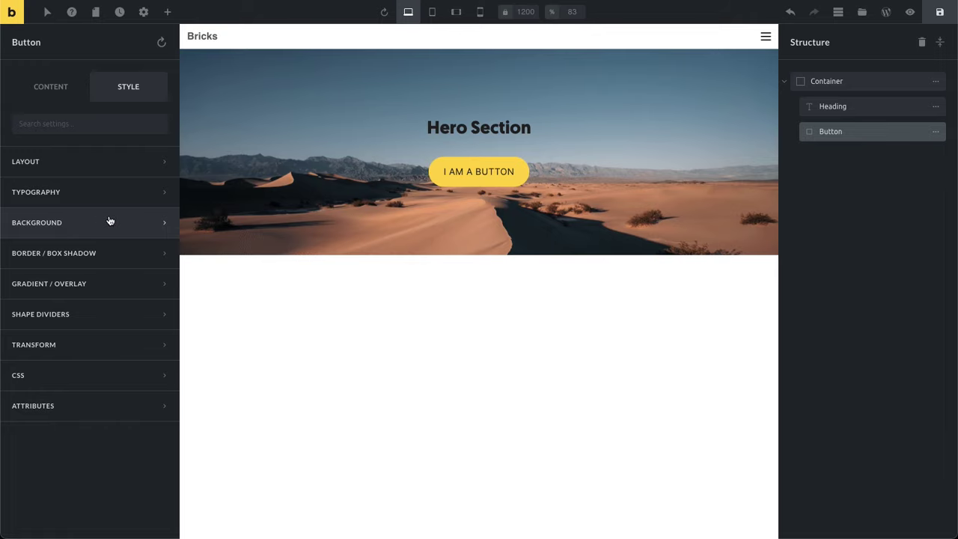
left_click(107, 221)
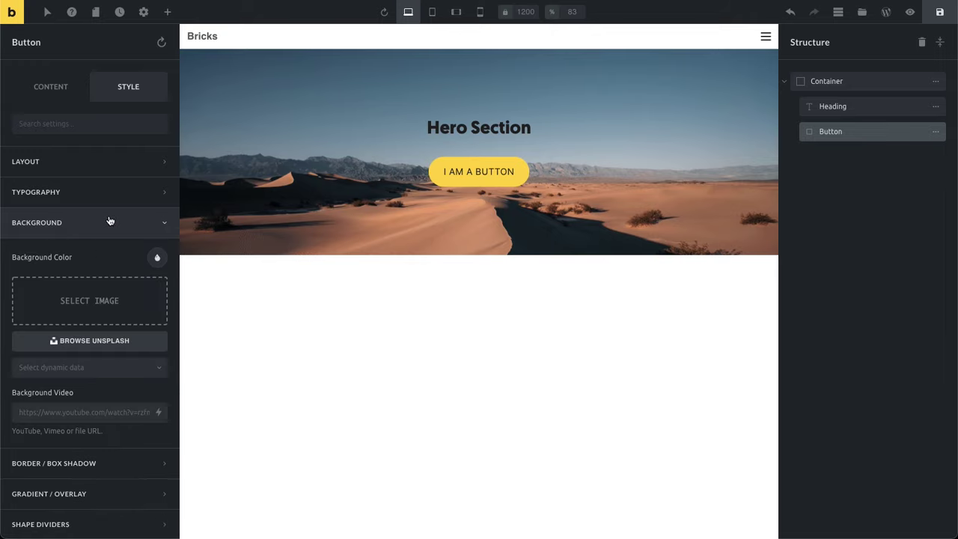
left_click(157, 259)
scroll(84, 276, "down", 3)
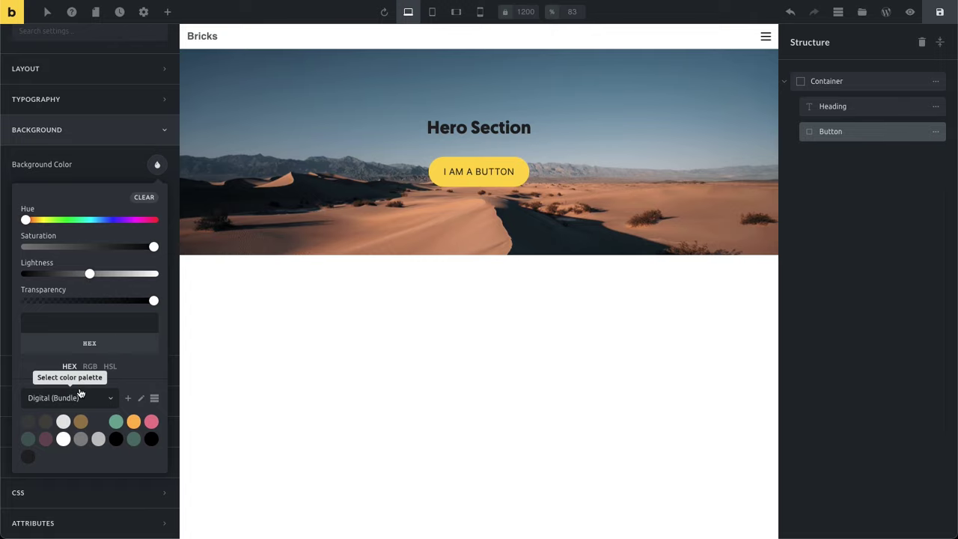
left_click(92, 399)
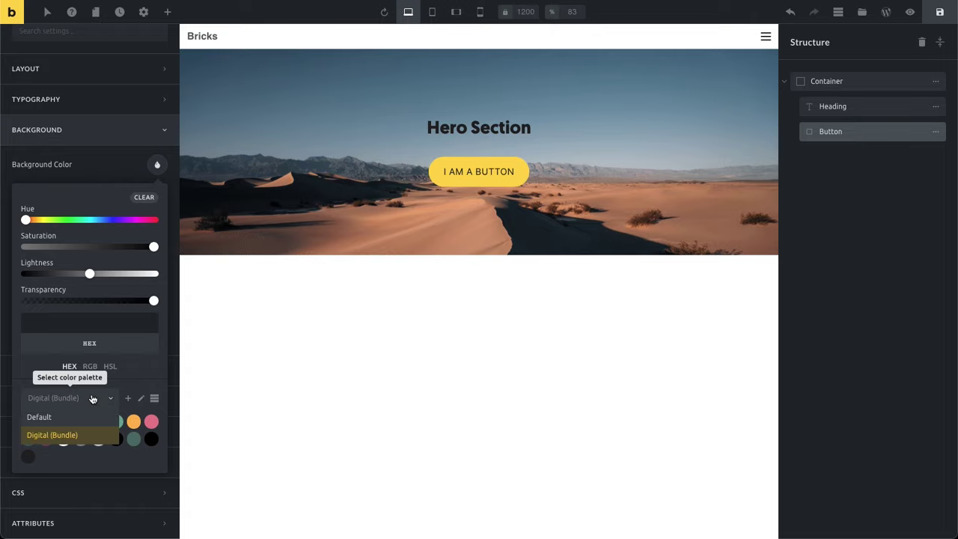
left_click(45, 417)
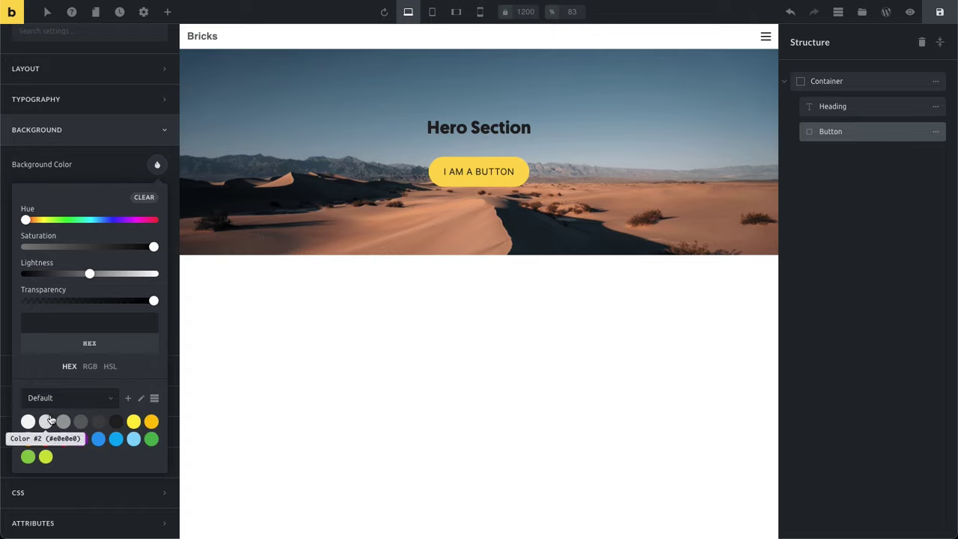
left_click(76, 398)
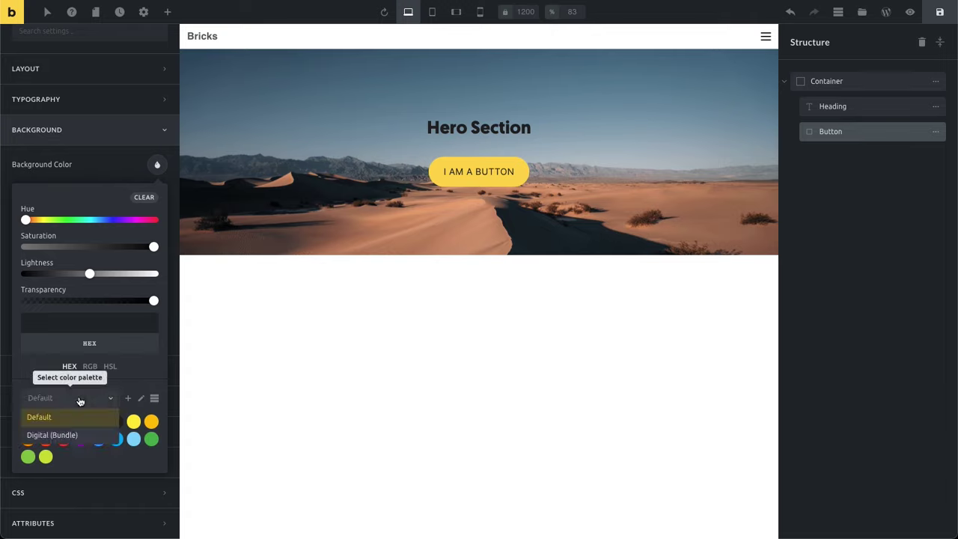
left_click(56, 439)
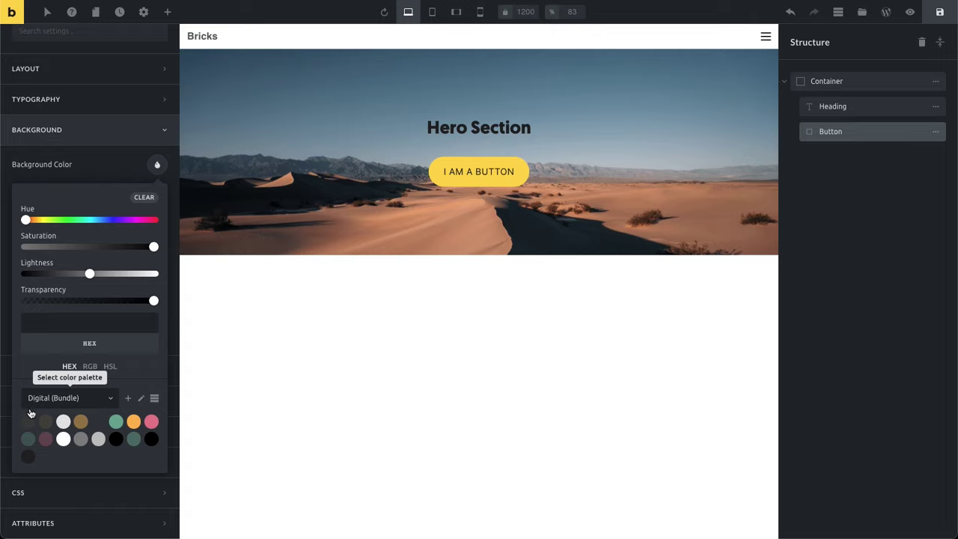
Create a new color palette named My palette
left_click(128, 400)
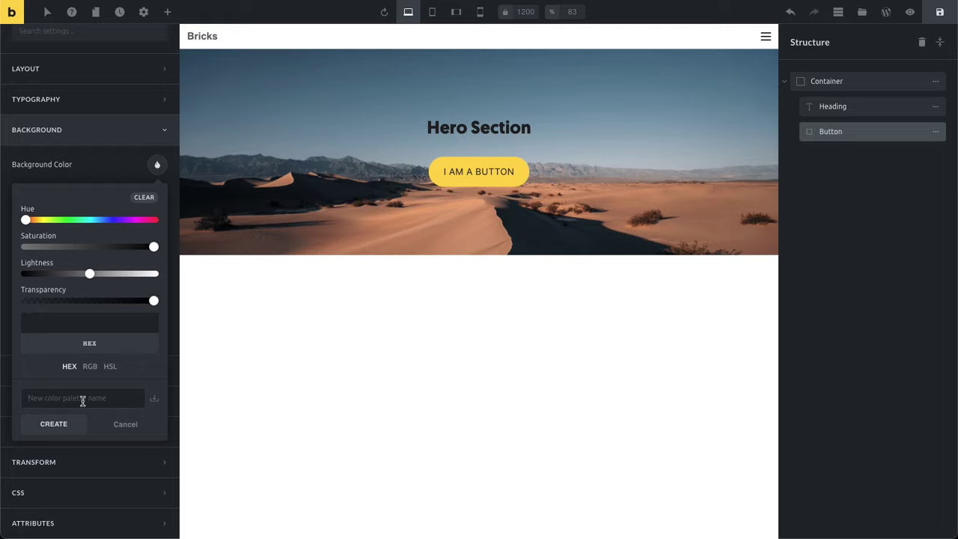
type("My palette")
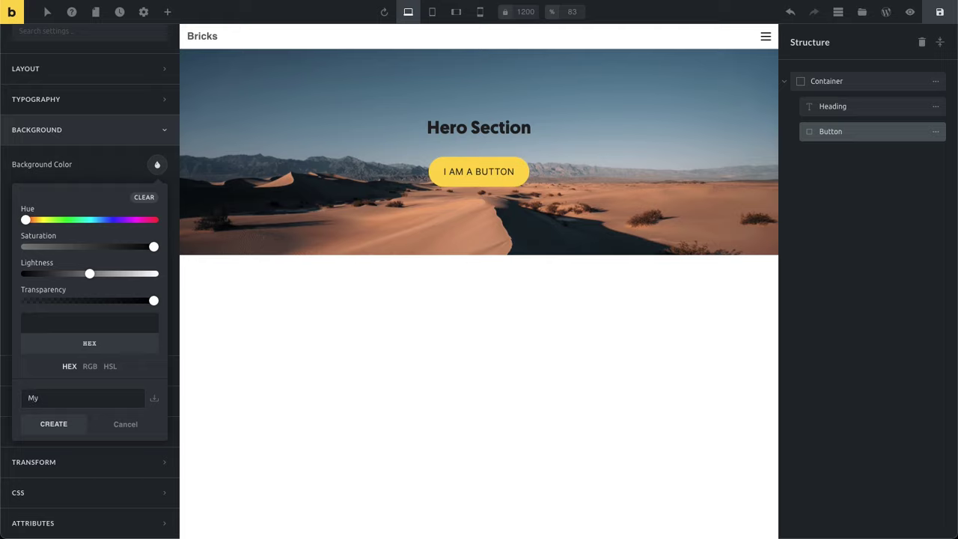
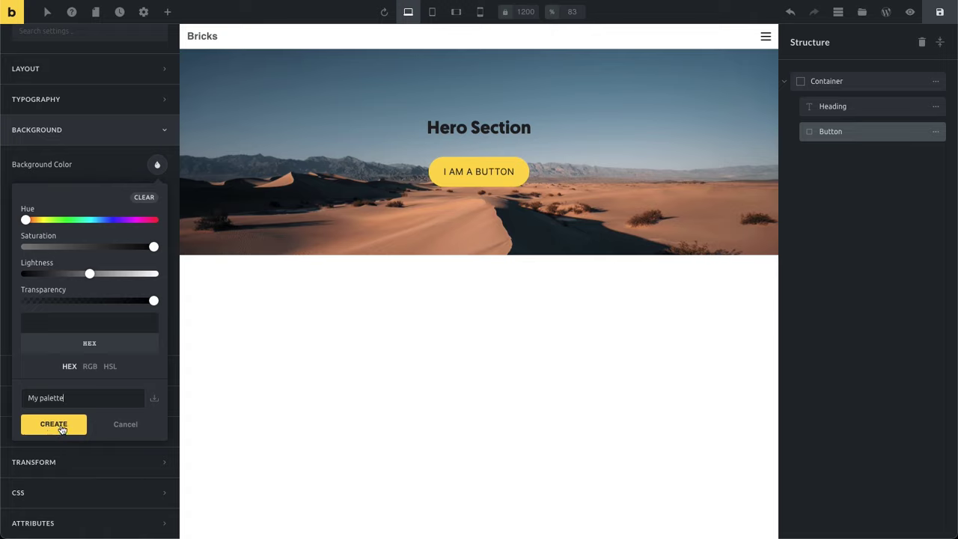
left_click(62, 427)
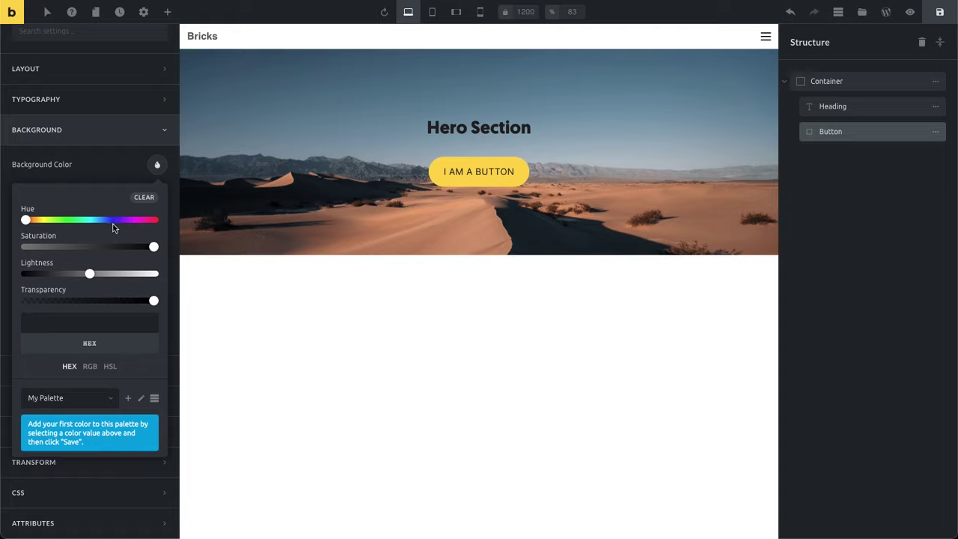
Set the hero button's background color to #f600ff and save that color in My Palette
left_click(134, 220)
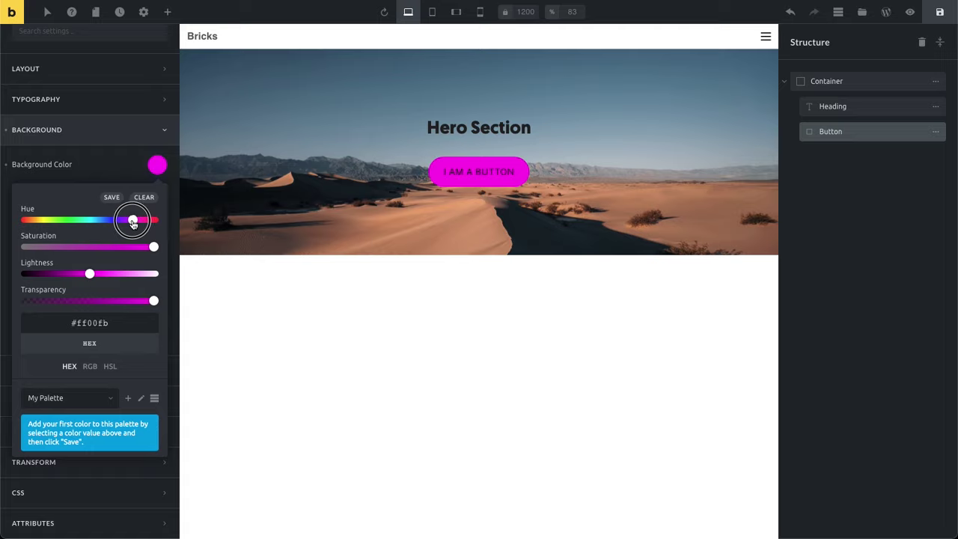
left_click(132, 220)
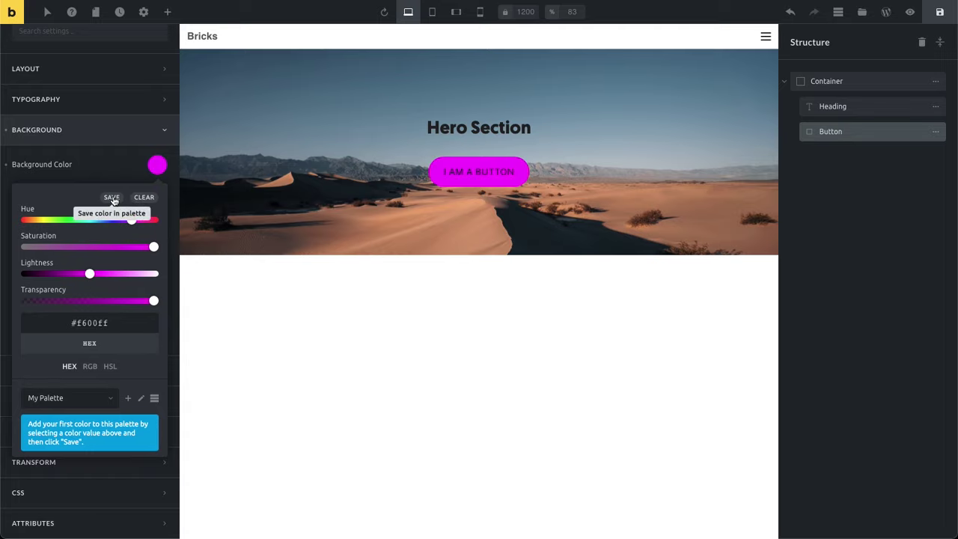
left_click(111, 198)
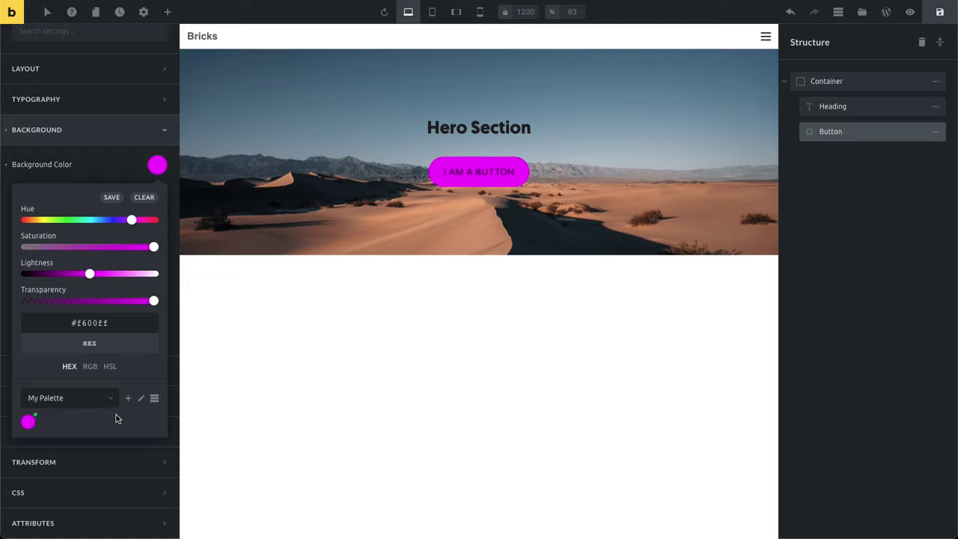
Rename the saved color in My Palette to Main Color
left_click(155, 400)
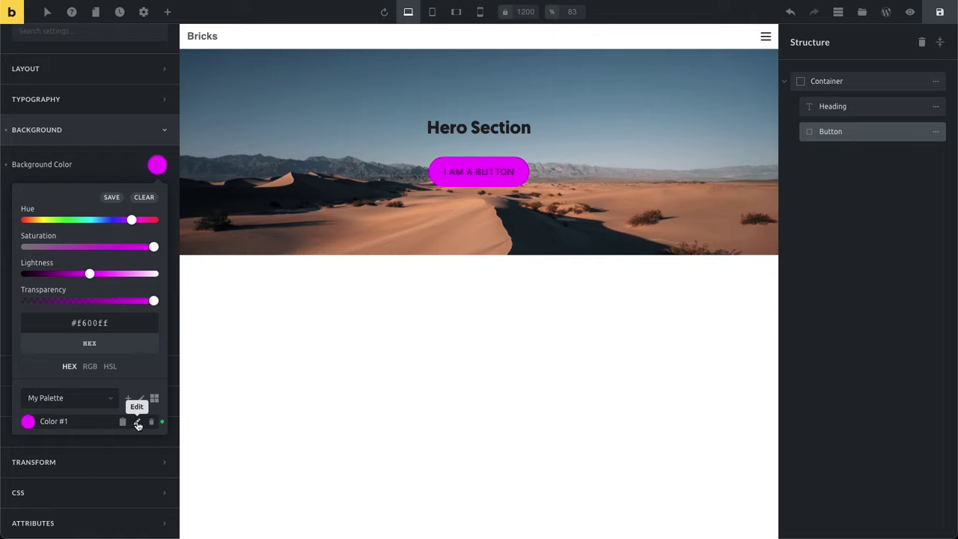
left_click(138, 423)
triple_click(58, 422)
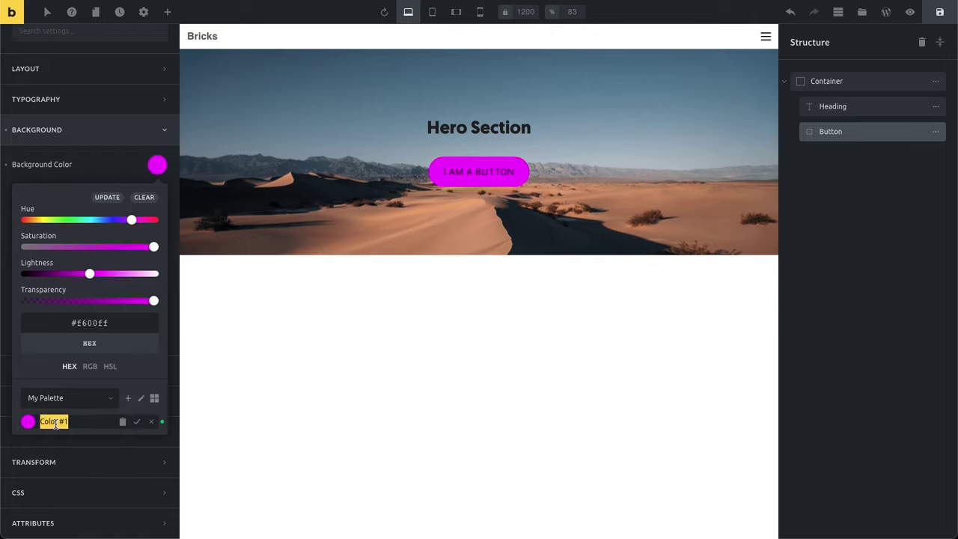
type("Main")
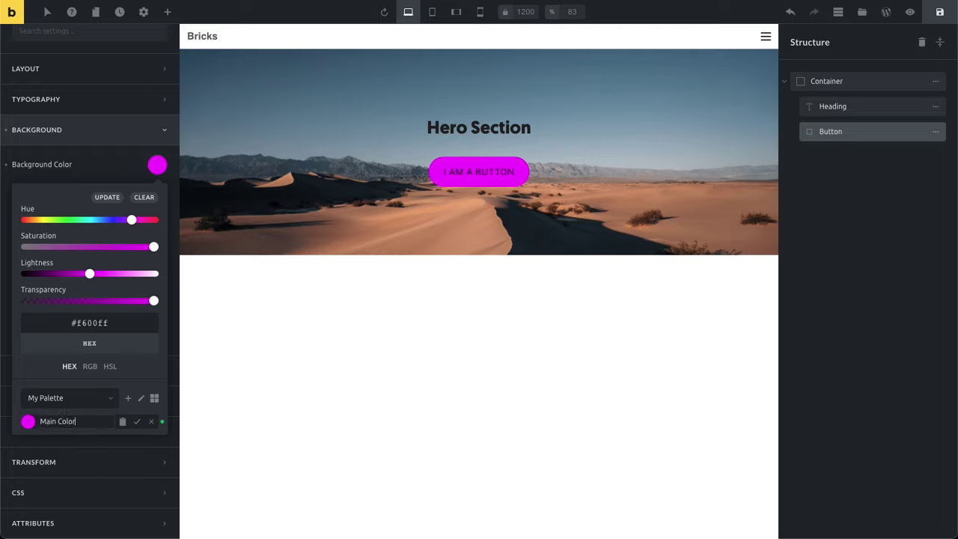
left_click(134, 423)
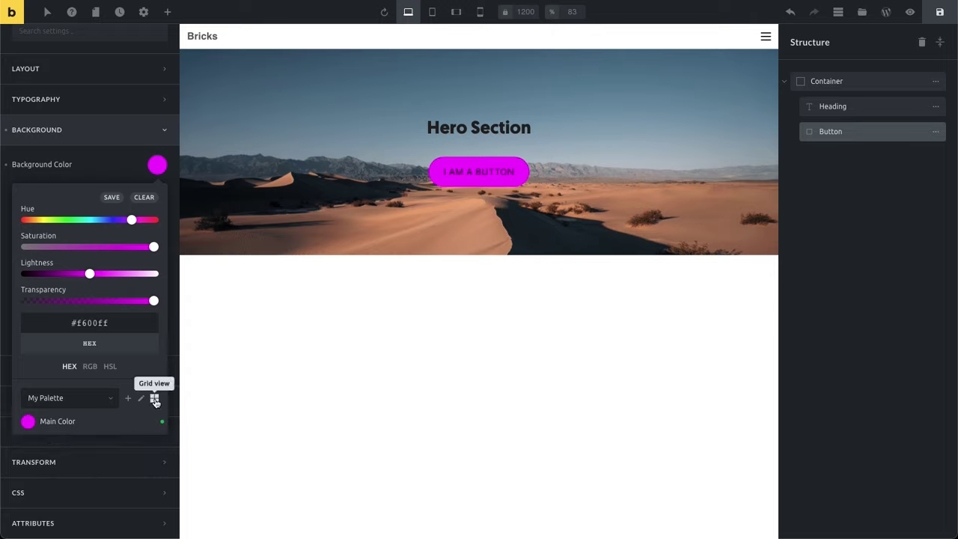
left_click(155, 400)
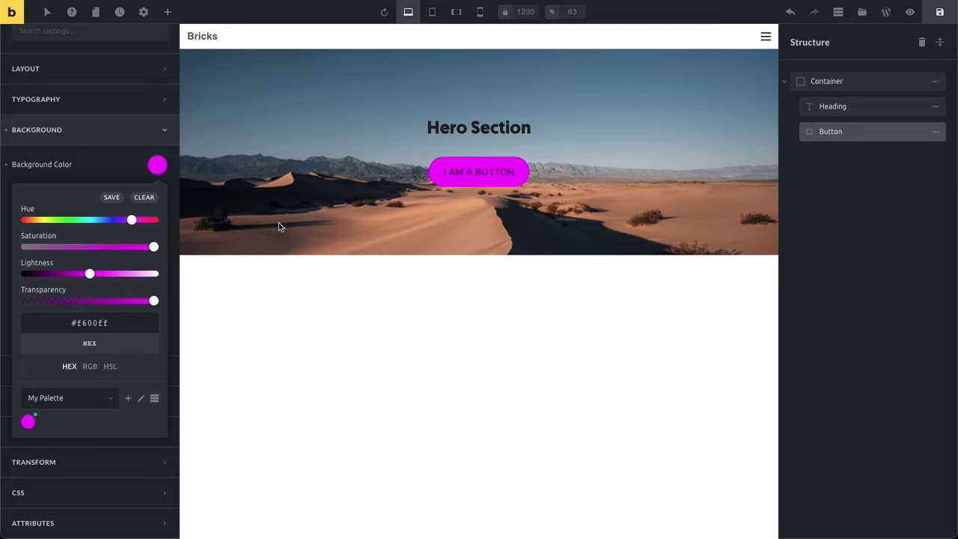
Add an Icon element below the hero container and open its settings
left_click(409, 319)
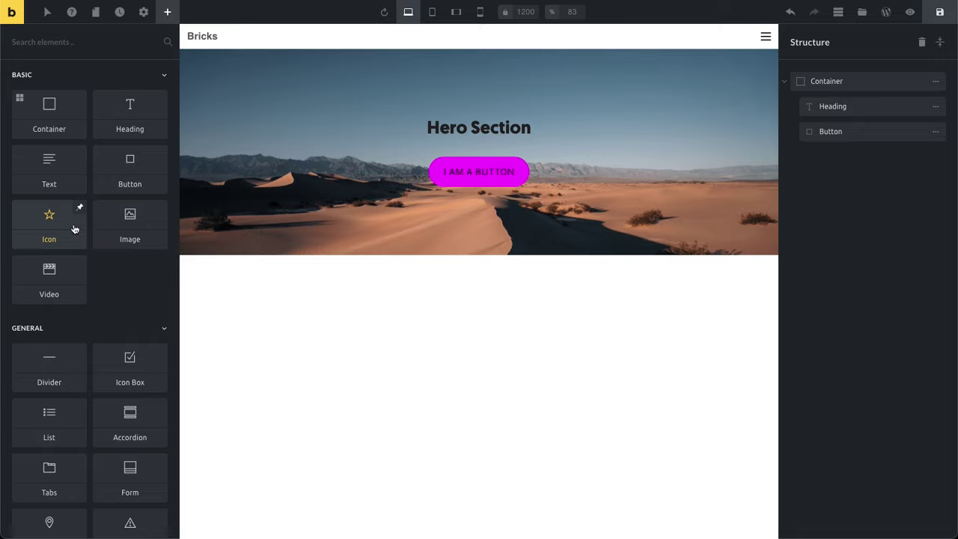
left_click(74, 229)
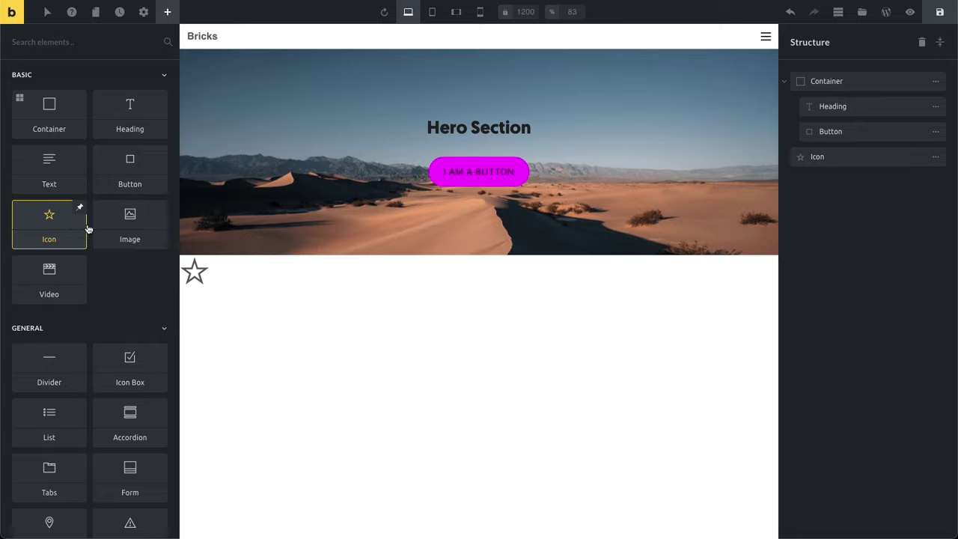
left_click(194, 275)
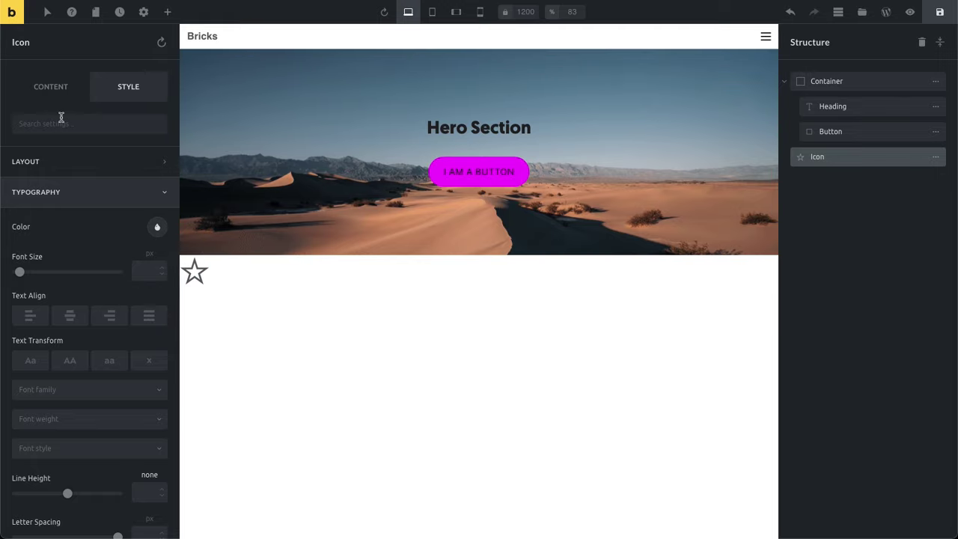
Center-align the star icon and give it a top margin of 60 px
left_click(58, 160)
left_click(69, 212)
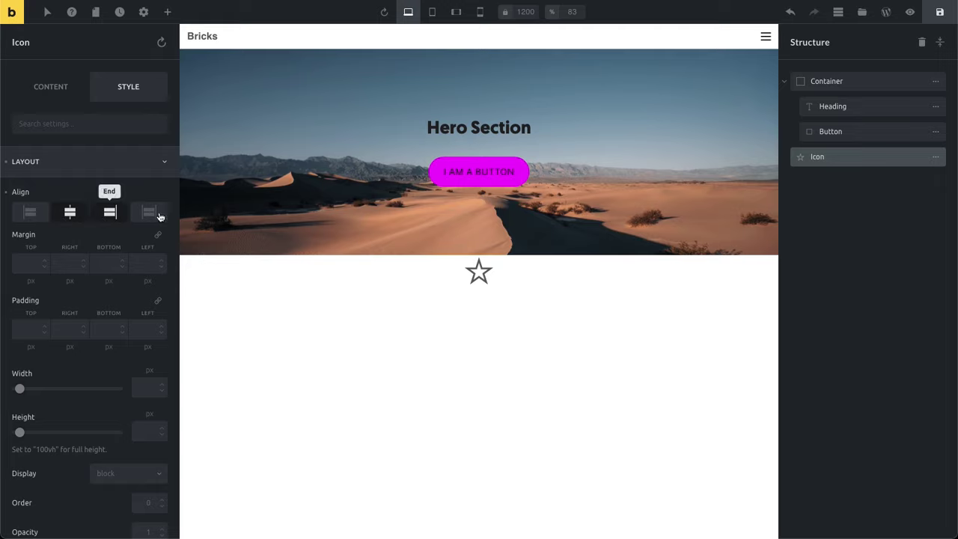
left_click_drag(472, 256, 470, 281)
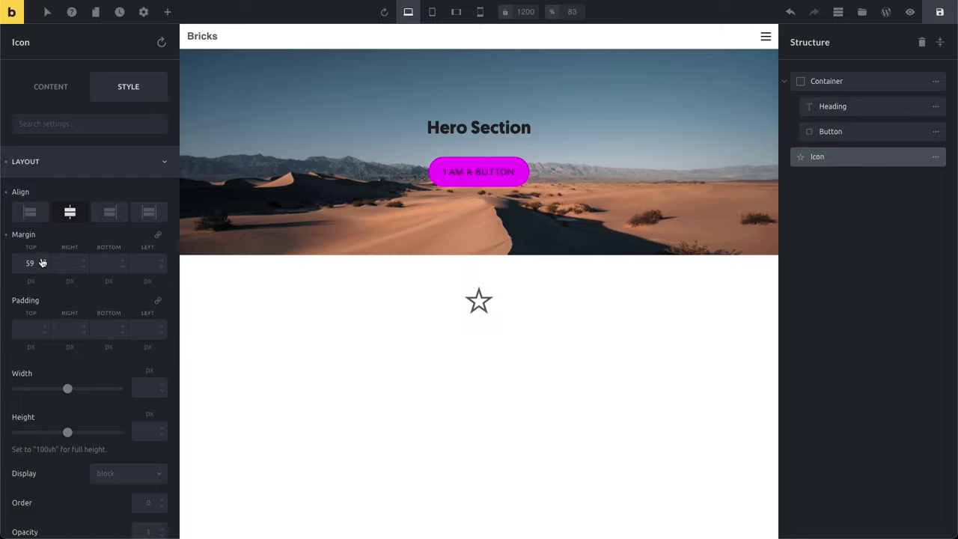
left_click(66, 163)
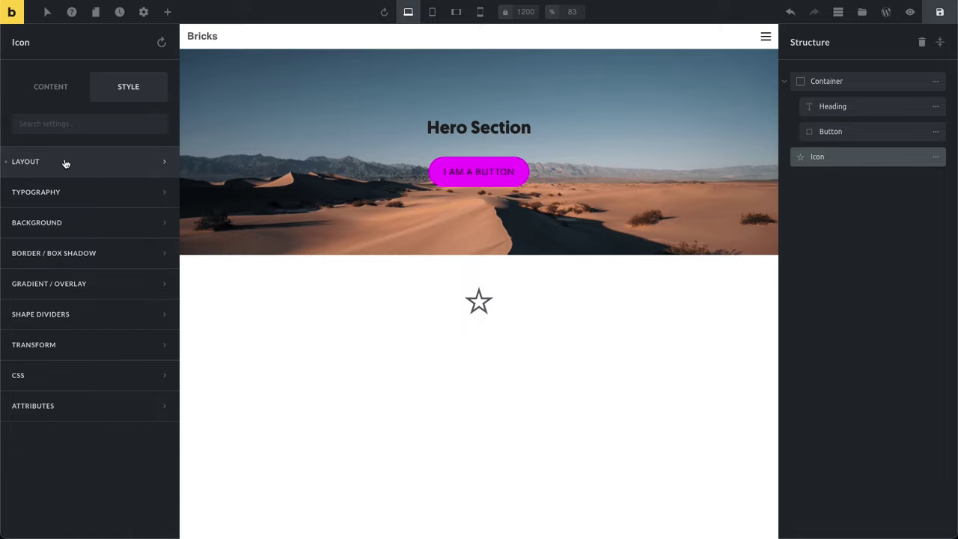
left_click(74, 164)
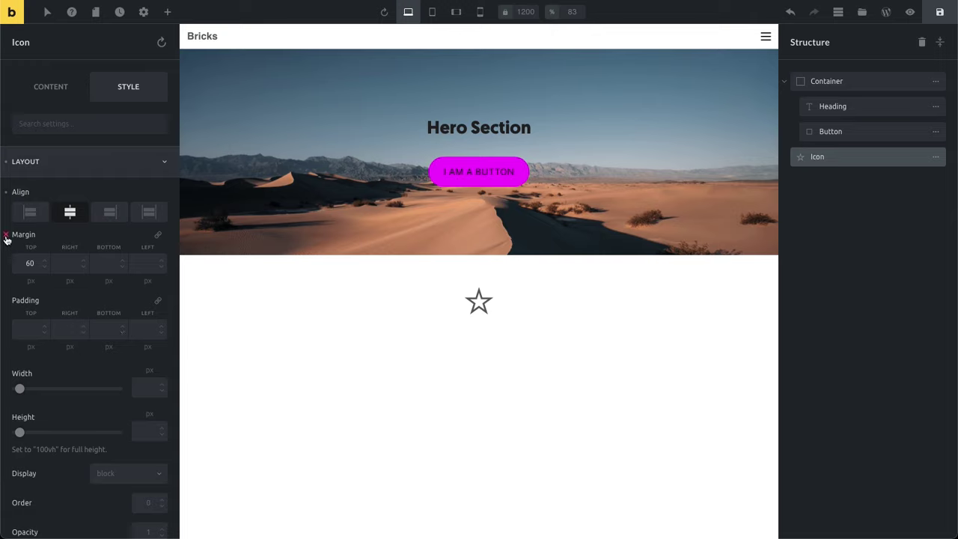
Experiment with the star icon's top margin in steps up to 115 px, and bring it back down to 60 px
left_click(30, 264)
left_click(31, 264)
mouse_move(30, 262)
left_mouse_down()
mouse_move(27, 245)
mouse_move(25, 257)
left_mouse_up()
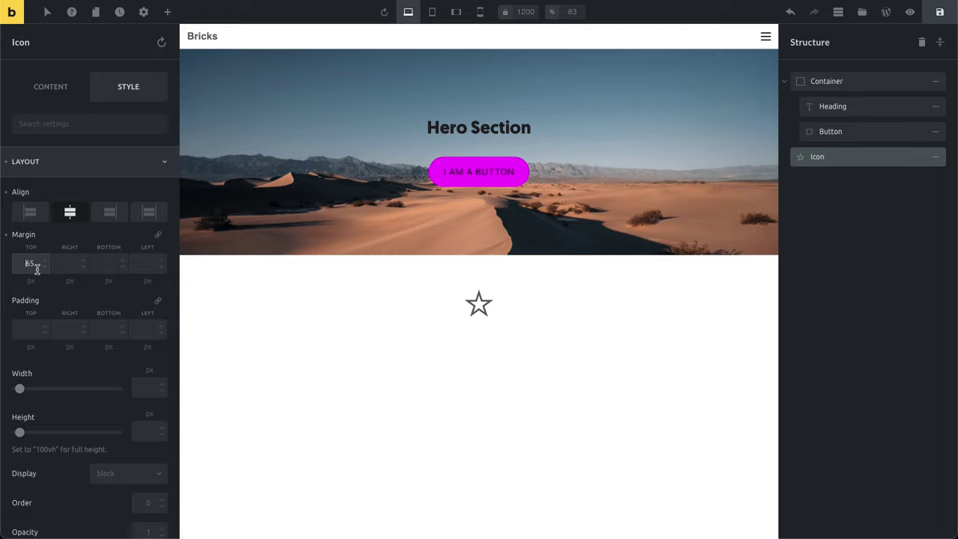
left_click_drag(37, 269, 37, 261)
key("shift+Up")
key("shift+Up")
key("shift+Up")
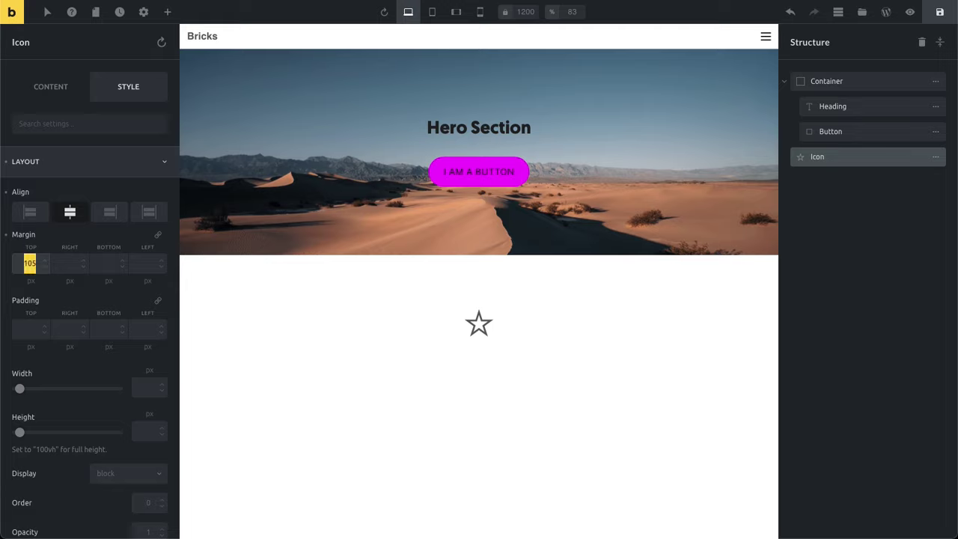
key("shift+Down")
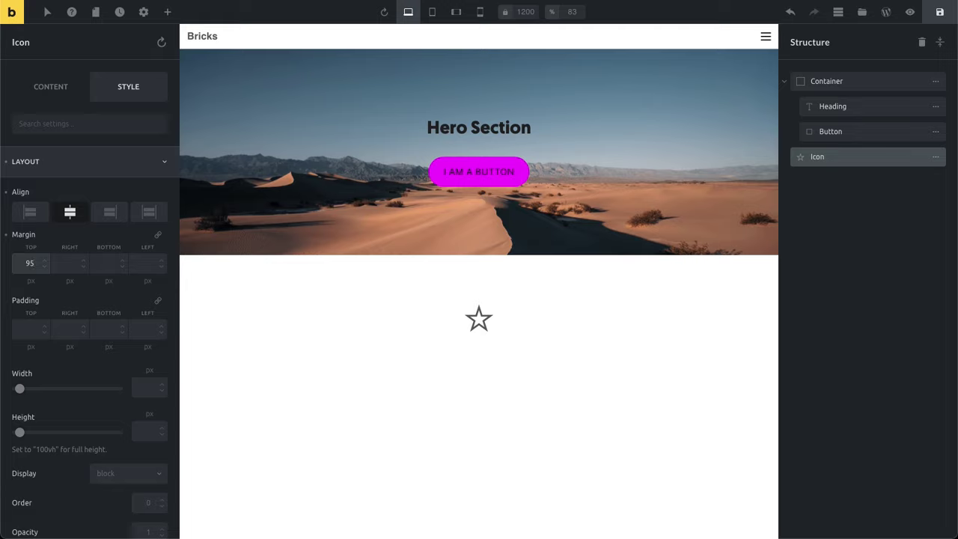
key("shift+Up")
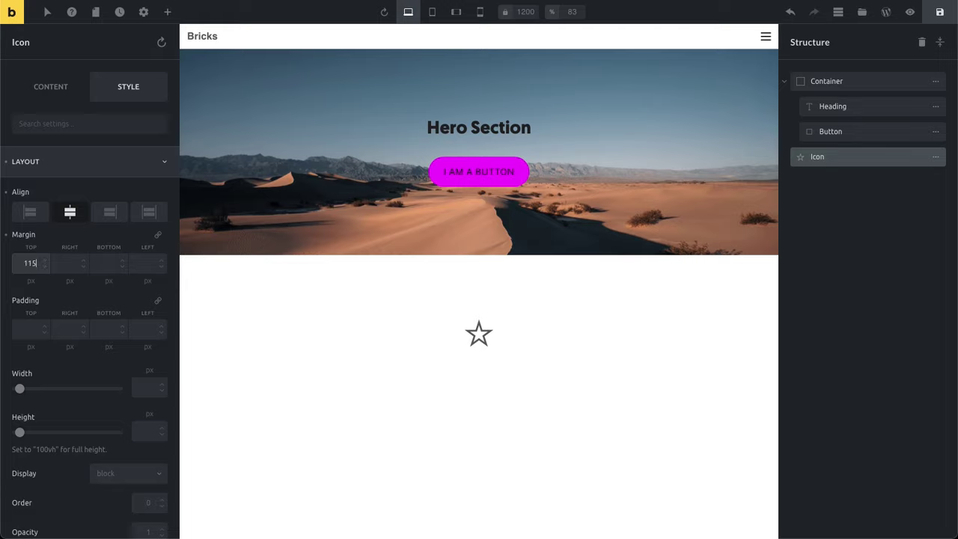
key("shift+Down")
key("shift+Down")
key("shift+Down")
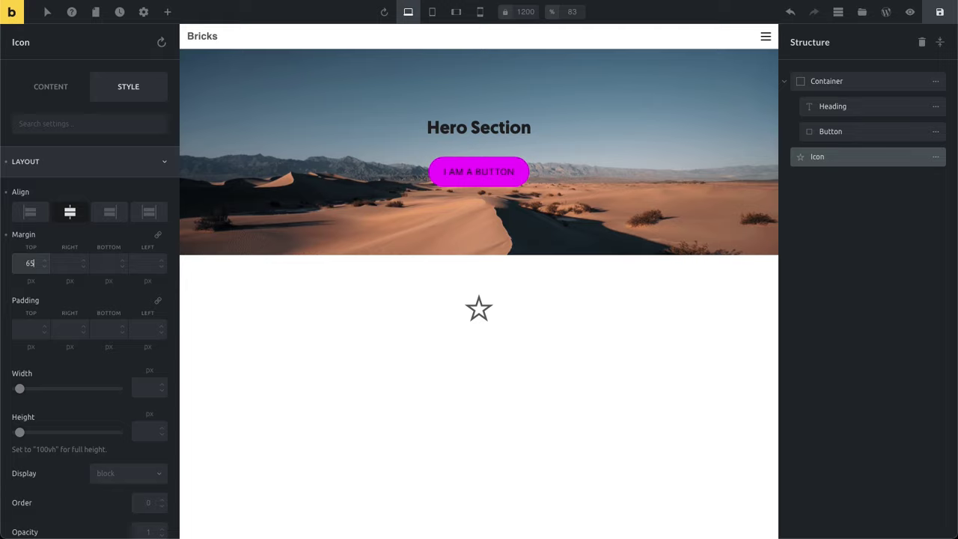
left_click(44, 267)
left_click(43, 268)
left_click(43, 268)
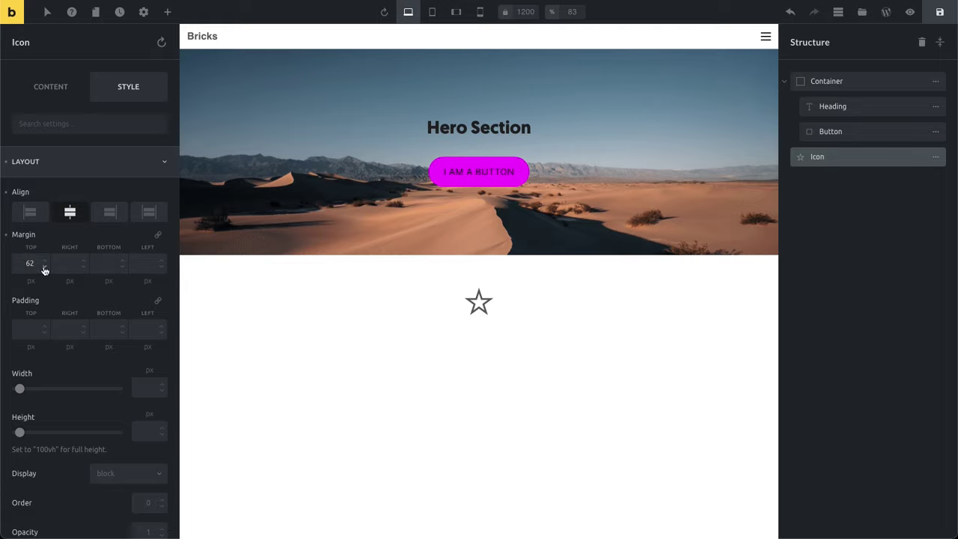
left_click(43, 268)
left_click(43, 267)
left_click(79, 172)
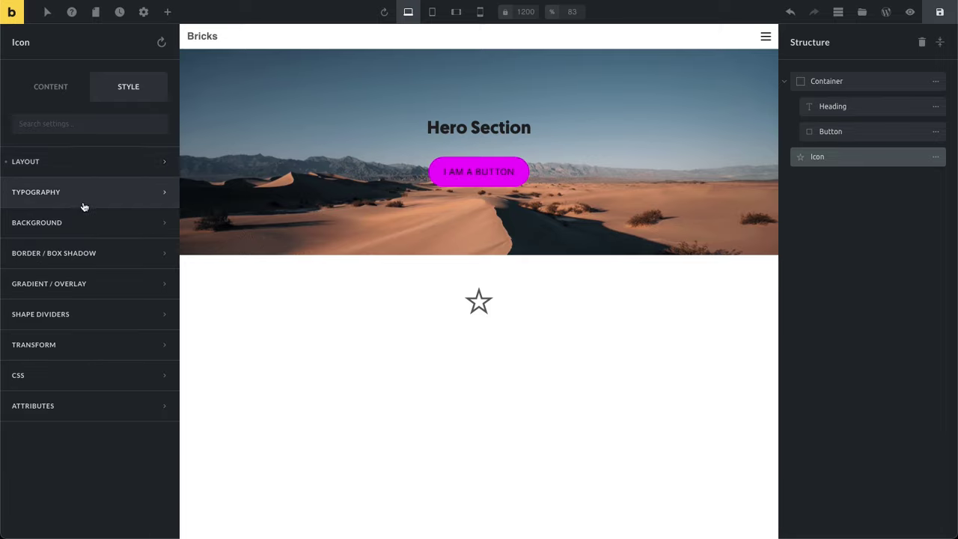
Set the star icon's typography color to the magenta Main Color from My Palette and save the page
left_click(81, 196)
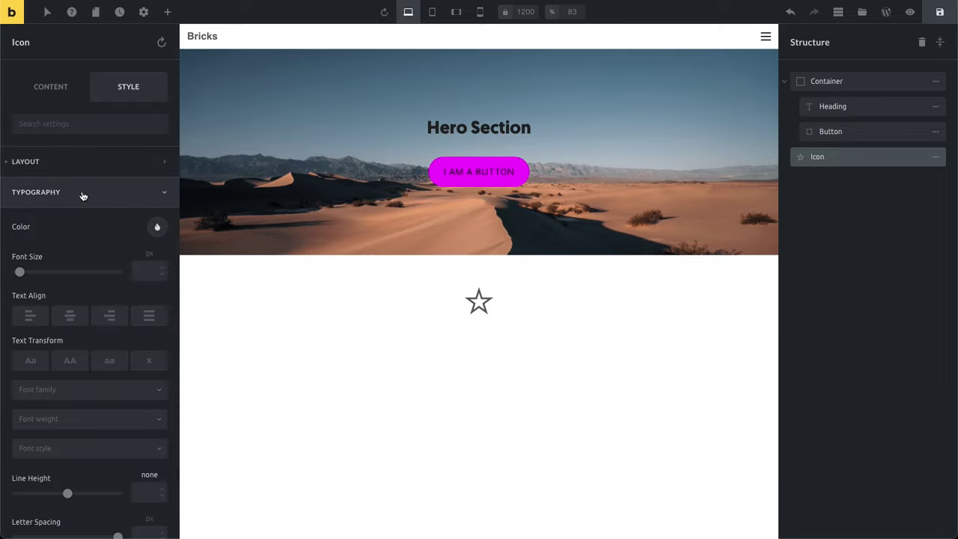
left_click(157, 228)
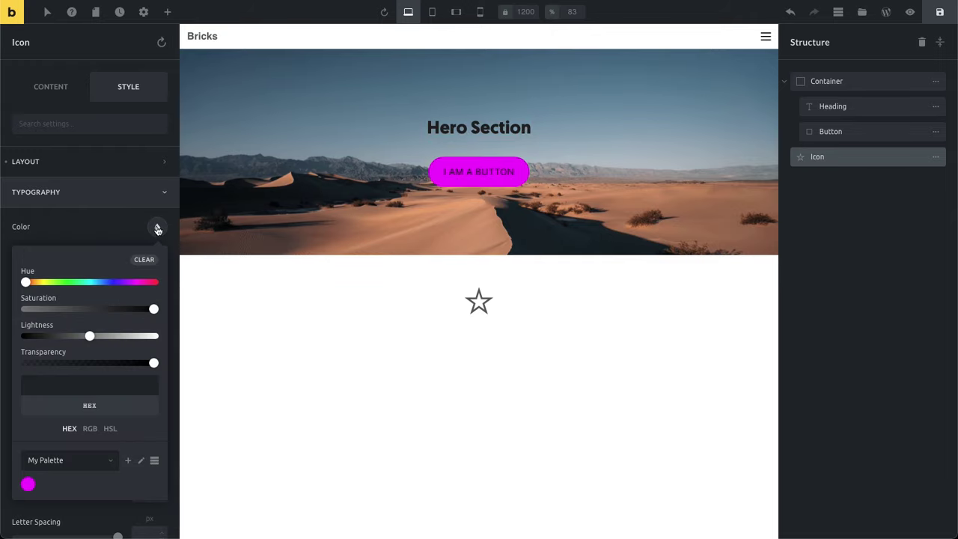
left_click(33, 483)
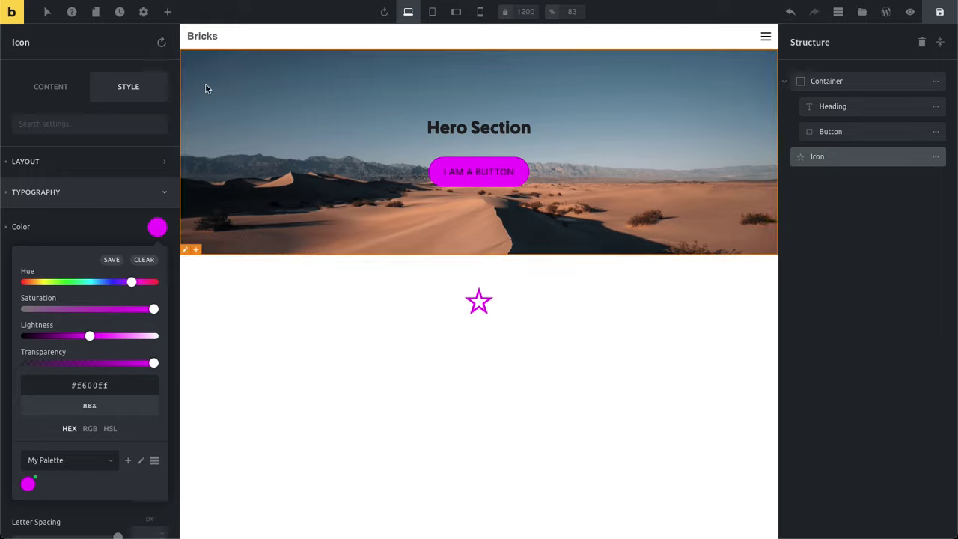
left_click(937, 9)
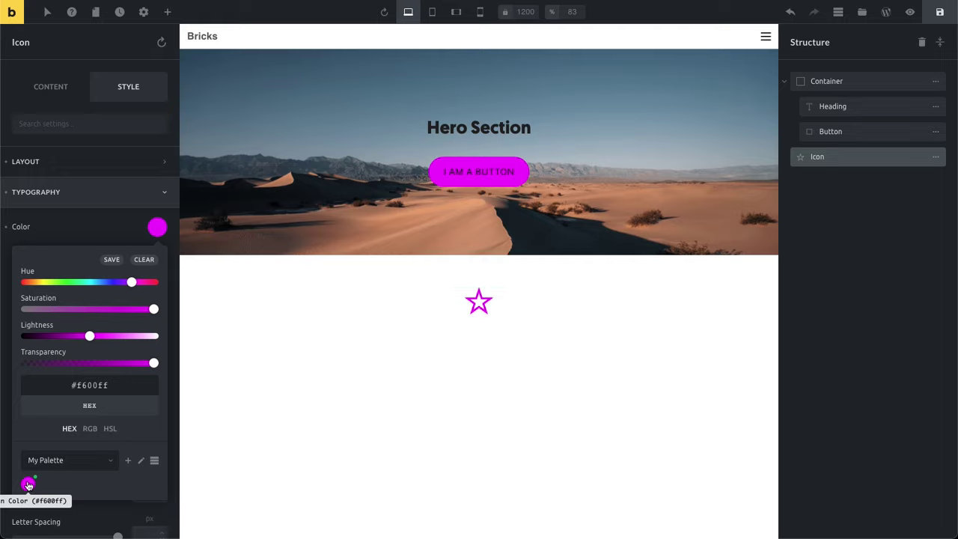
Update Main Color in My Palette to orange #ff9500
left_click(154, 461)
scroll(143, 442, "down", 3)
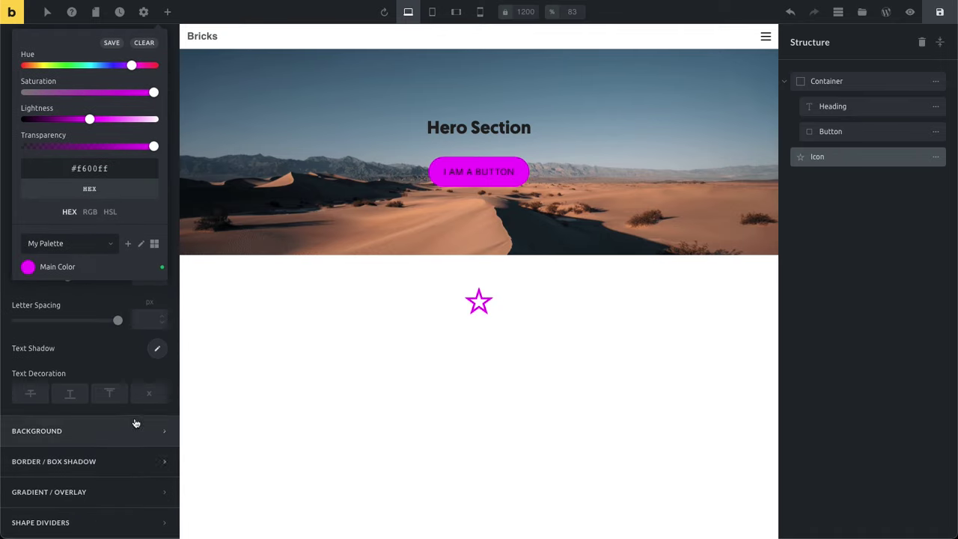
left_click(138, 269)
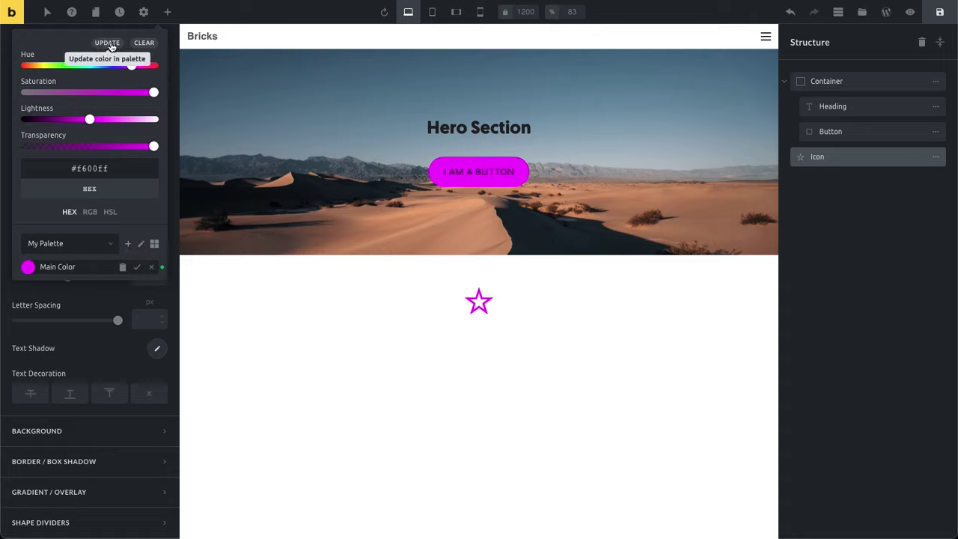
scroll(119, 127, "up", 1)
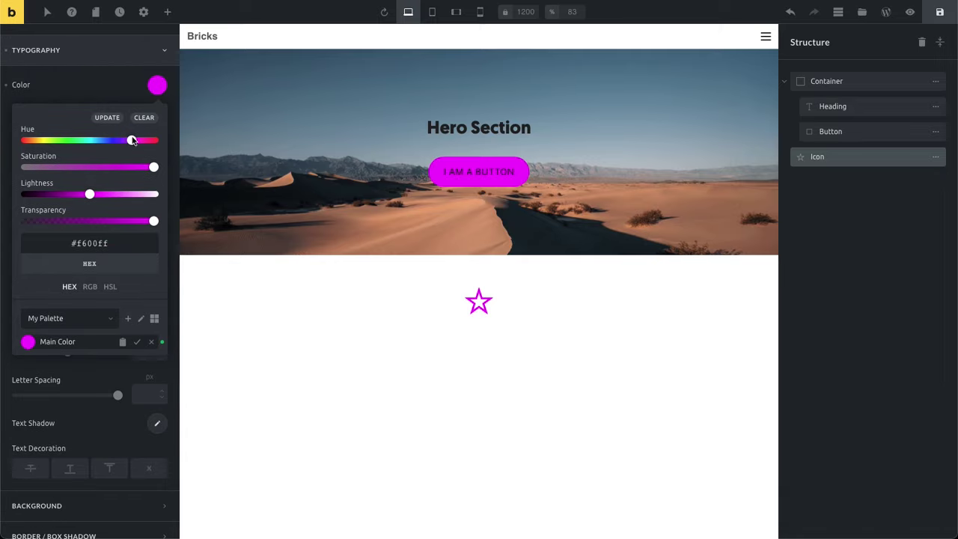
left_click(34, 142)
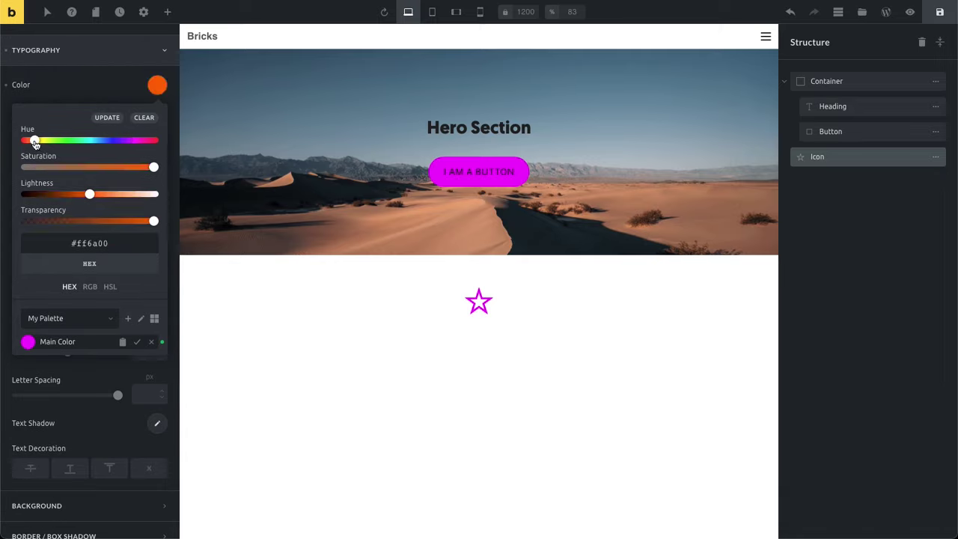
left_click_drag(37, 142, 38, 141)
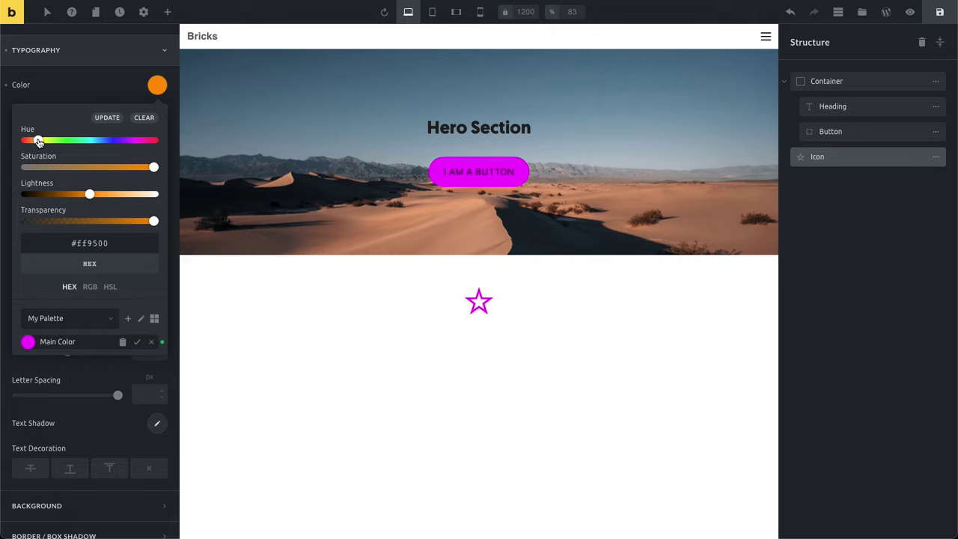
left_click(109, 121)
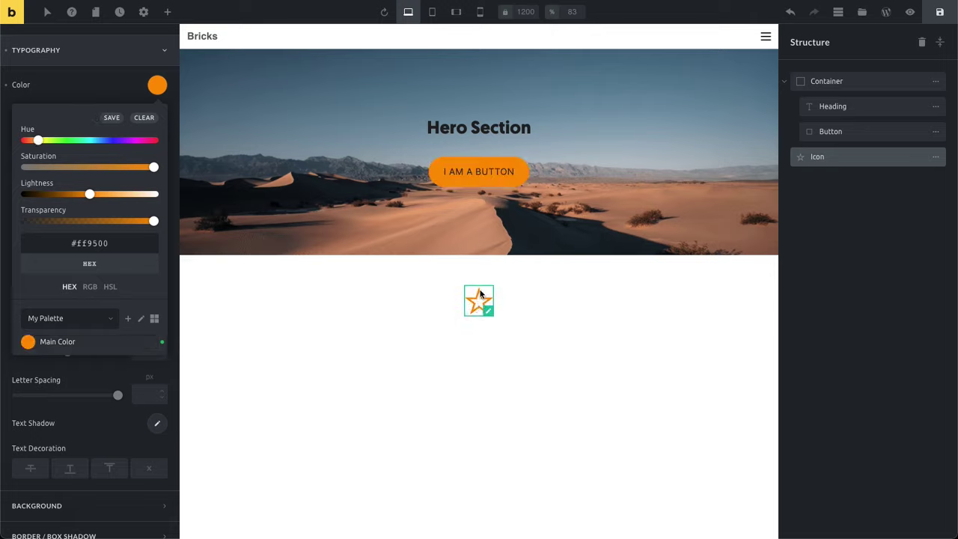
mouse_move(28, 343)
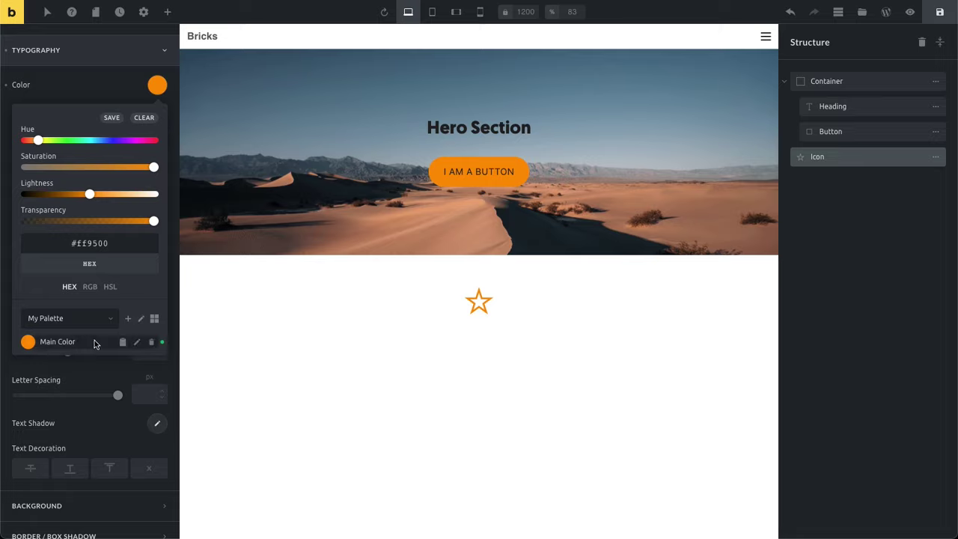
left_click(155, 318)
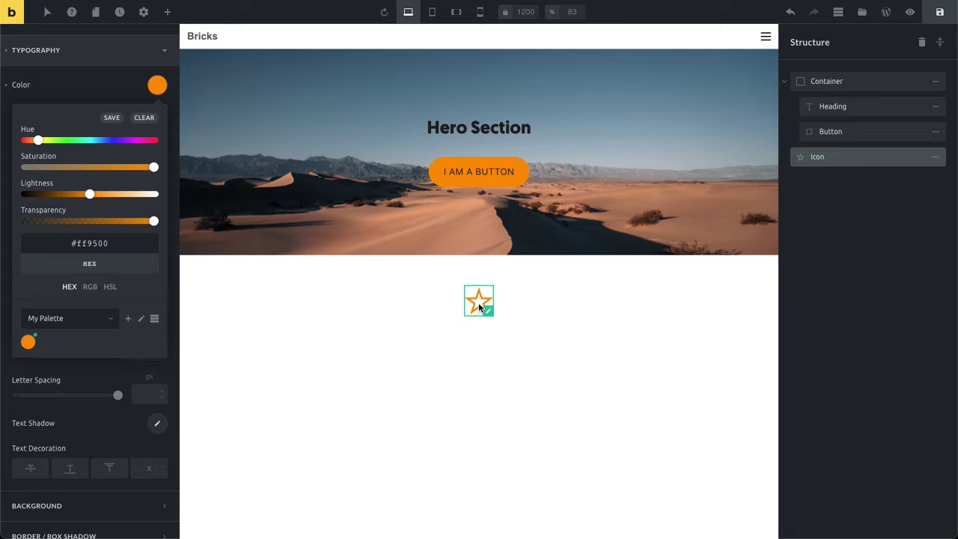
Check which My Palette color the hero button's background uses
left_click(466, 171)
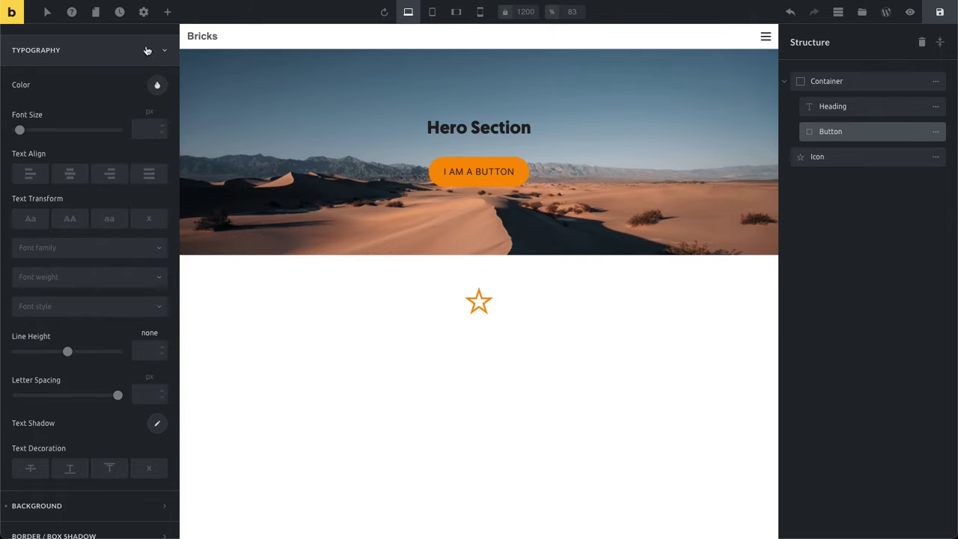
left_click(98, 54)
left_click(124, 232)
left_click(155, 257)
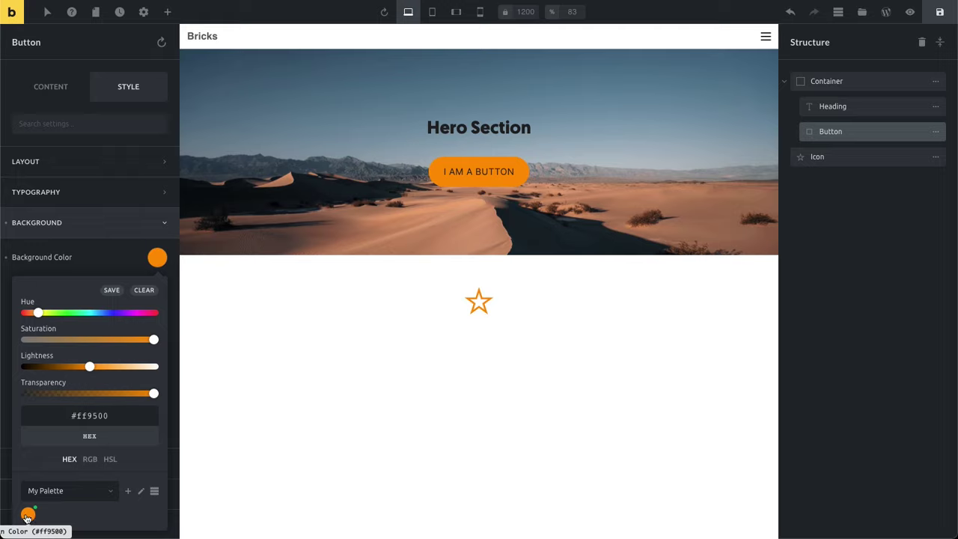
left_click(417, 376)
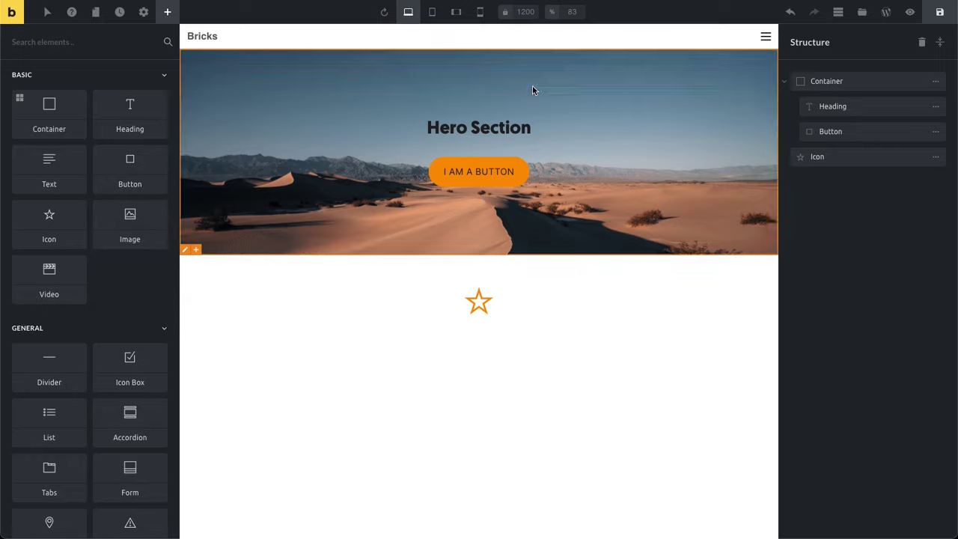
Set the hero heading's desktop font size to 88 px after trying 111 px, and save the page
left_click(523, 130)
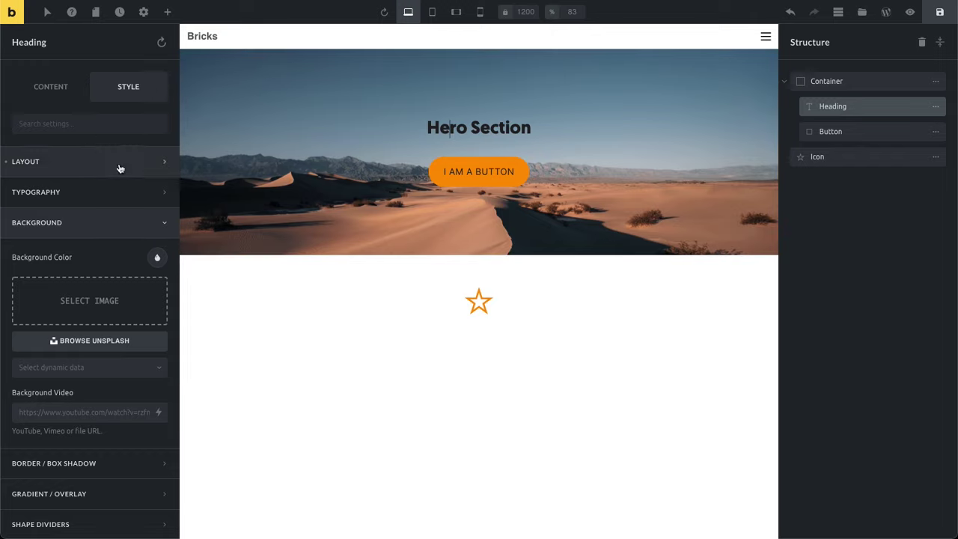
left_click(119, 195)
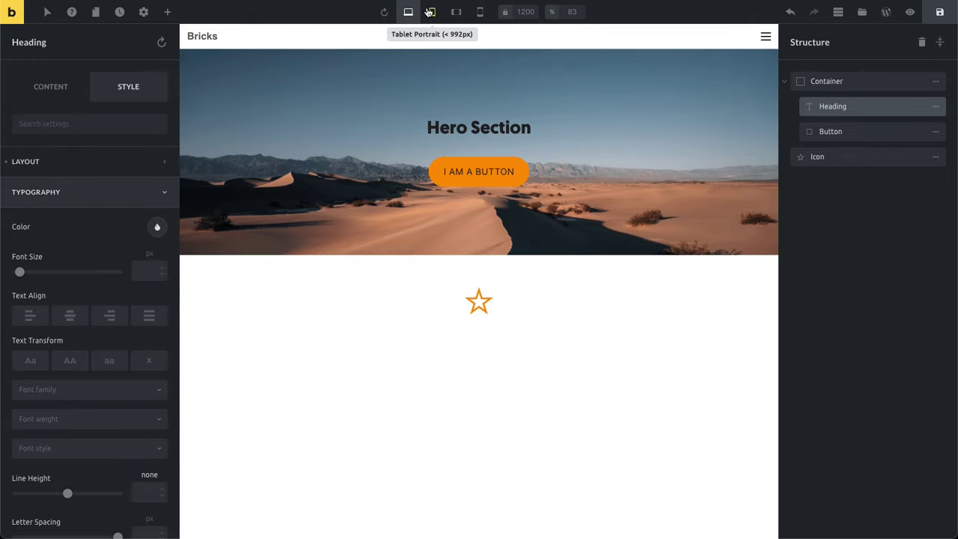
left_click(137, 272)
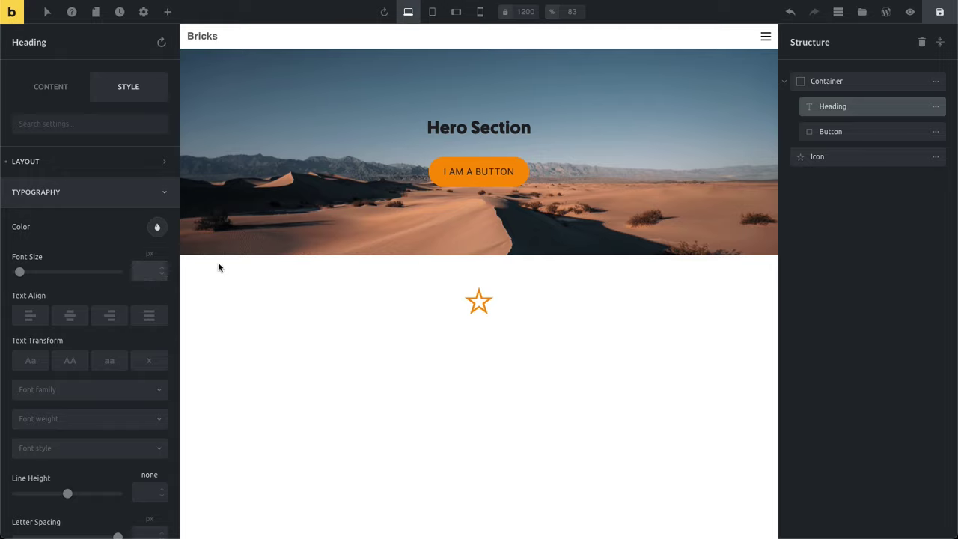
type("111")
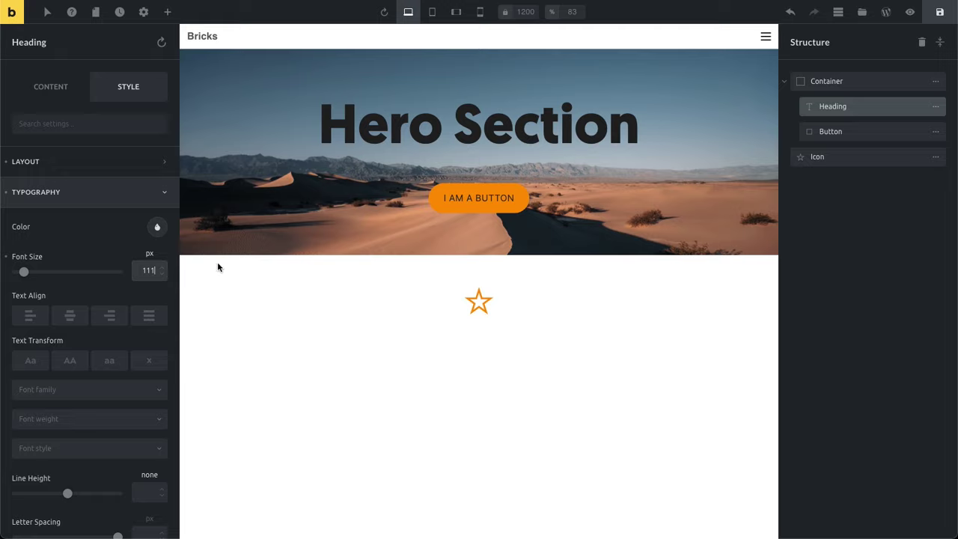
key("ctrl+a")
type("88")
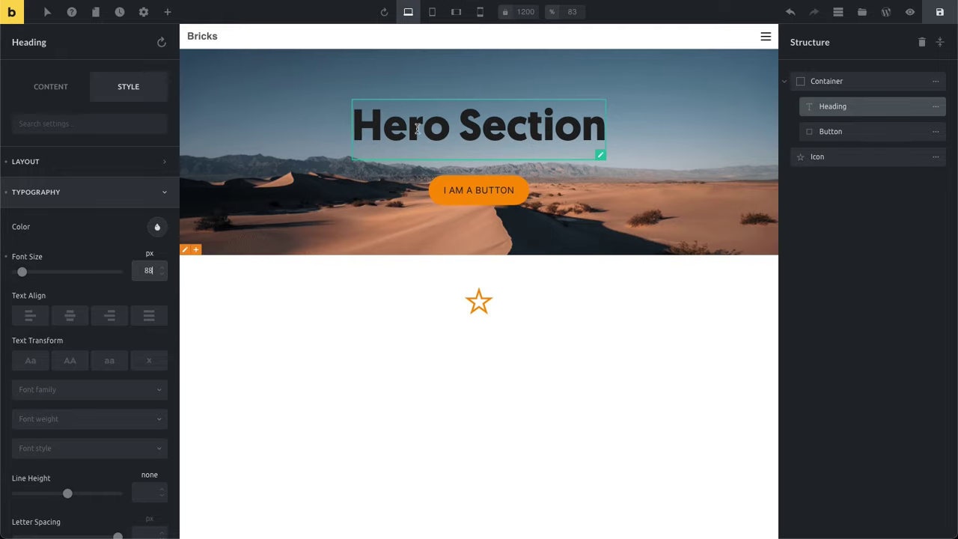
left_click(940, 11)
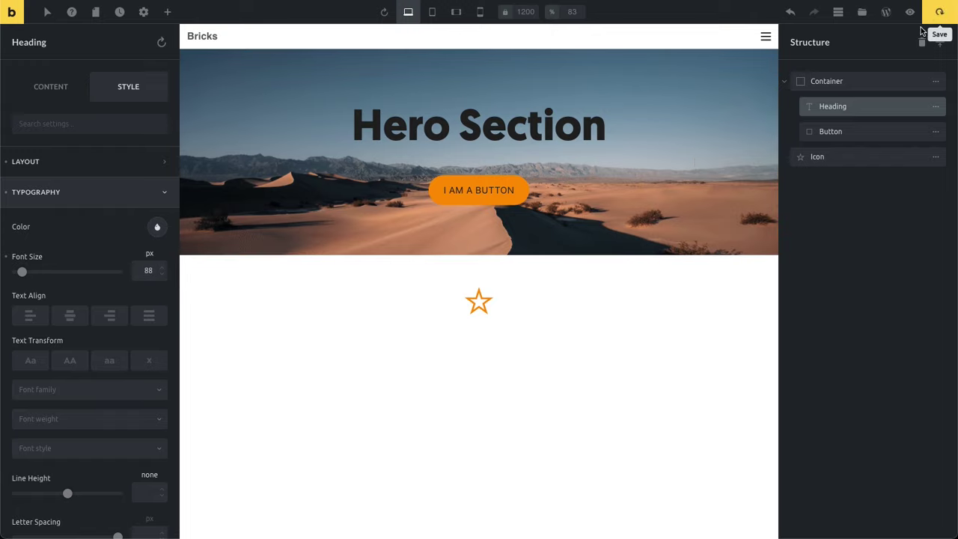
Set the hero heading's font size to 60 px for the tablet portrait breakpoint
left_click(432, 14)
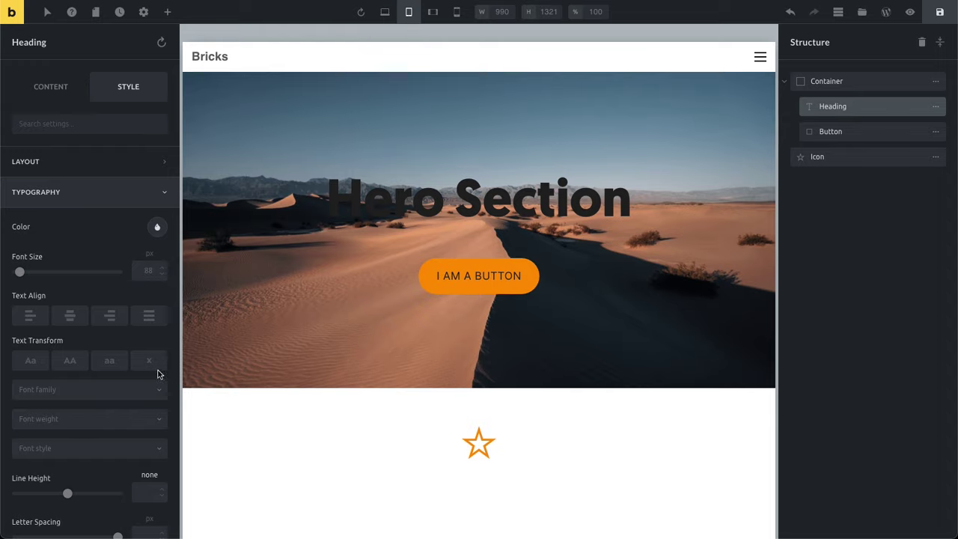
left_click(150, 273)
type("60")
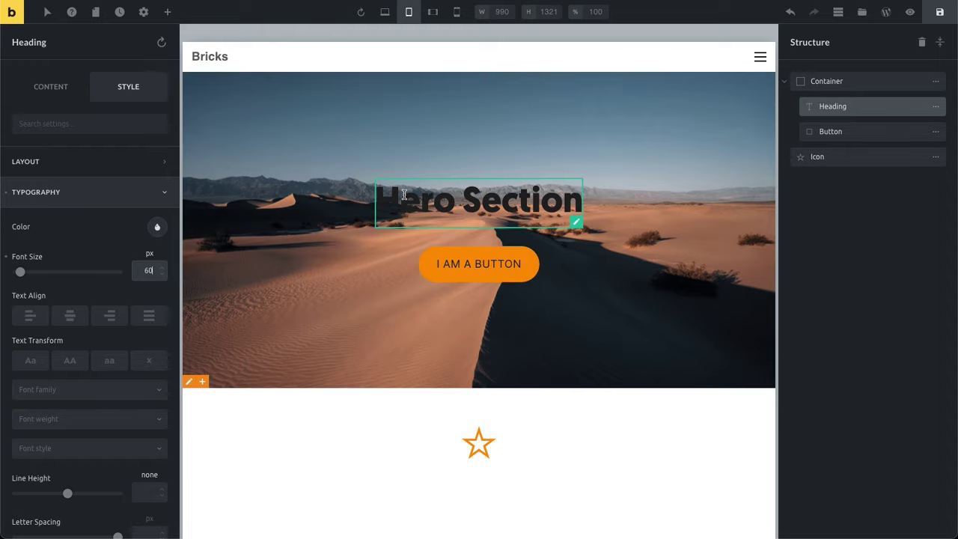
Set the hero heading's font size to 50 px for the mobile landscape breakpoint
left_click(433, 12)
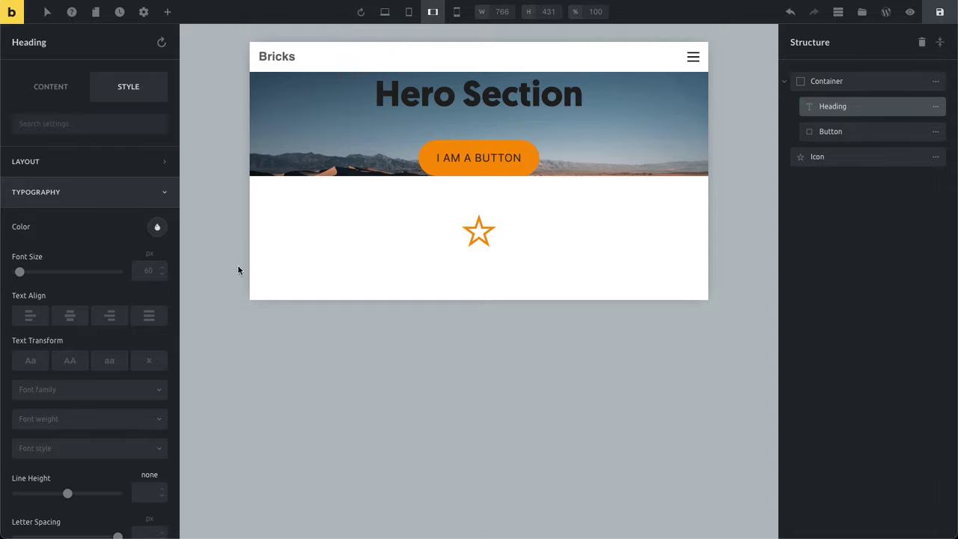
left_click(151, 271)
type("50")
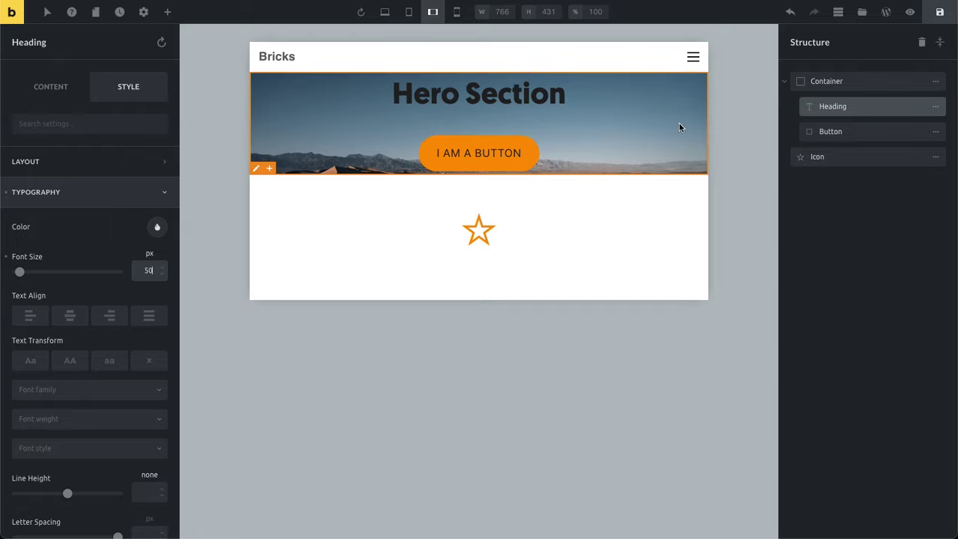
Set the hero container's height for mobile landscape to 100 vh, trying 60 vh first
left_click(115, 154)
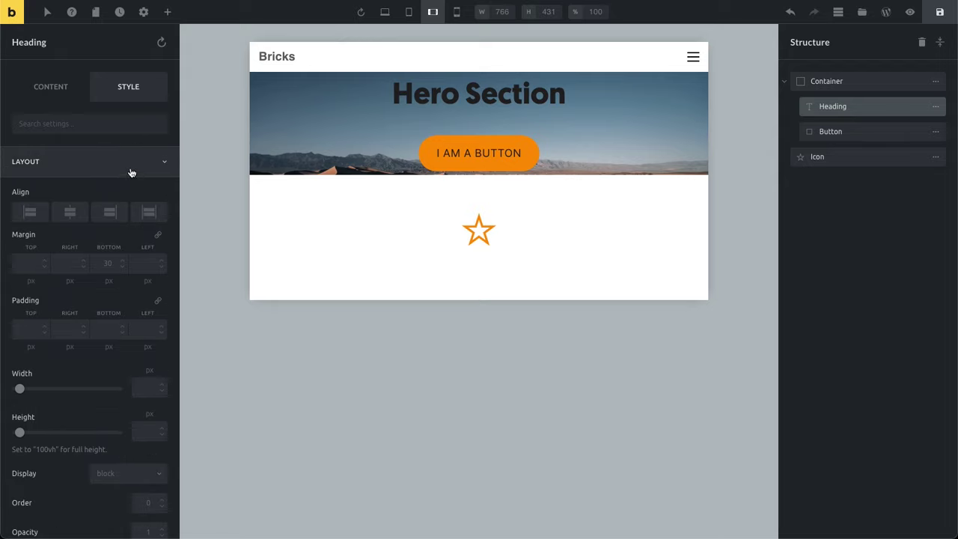
left_click(297, 128)
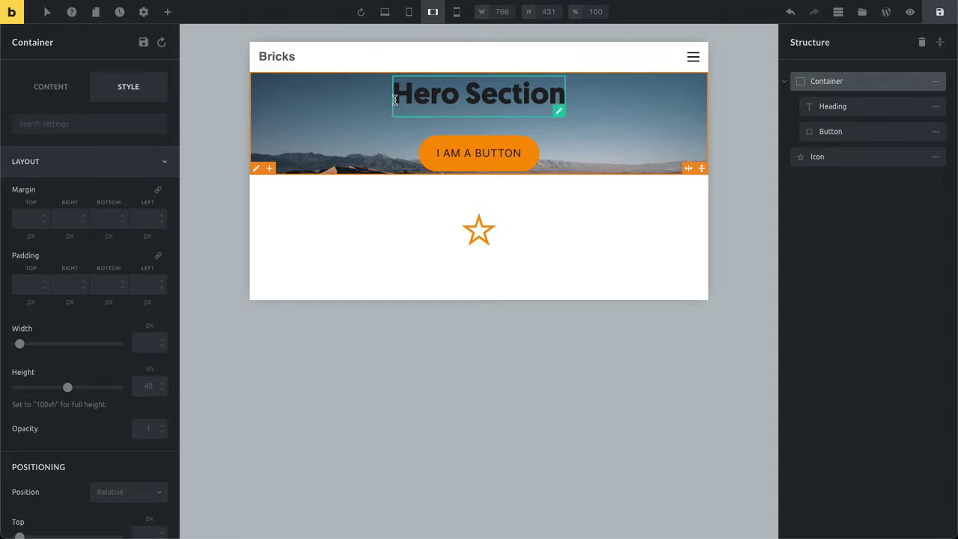
left_click(150, 386)
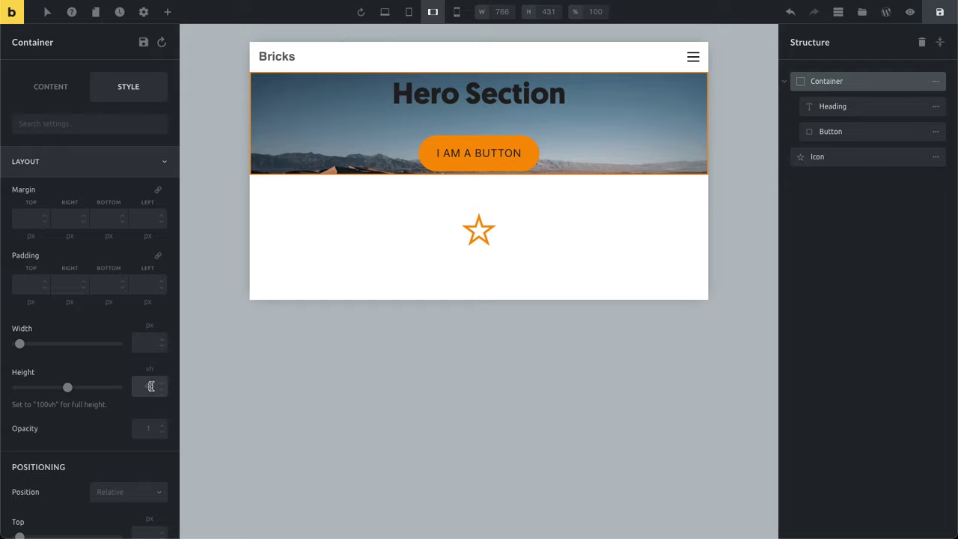
double_click(148, 386)
type("60")
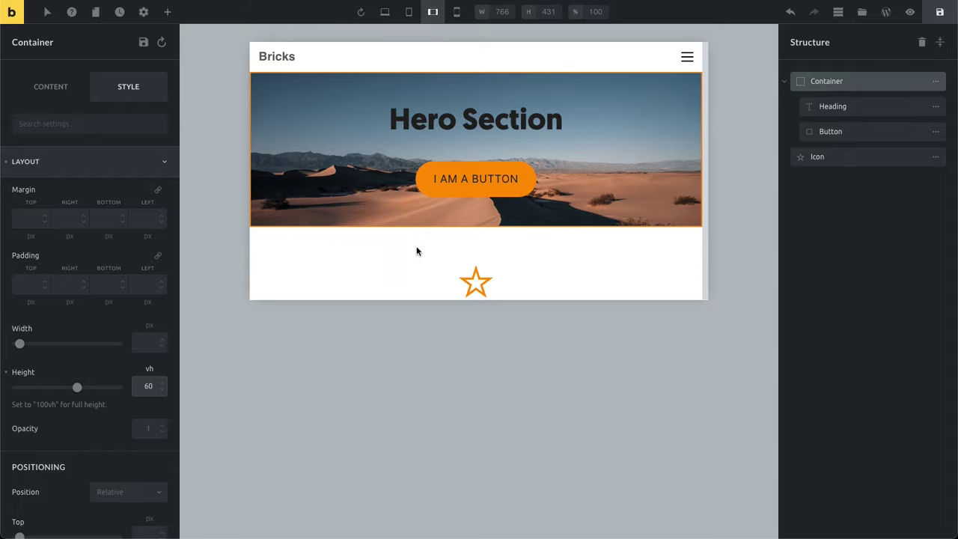
key("ctrl+a")
type("100")
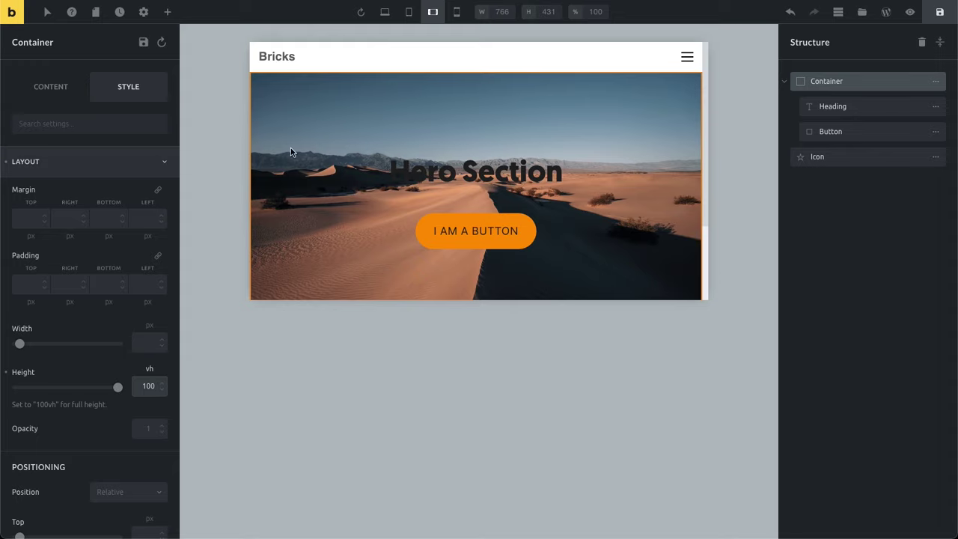
Set the hero heading's typography color to white #ffffff for the mobile portrait breakpoint
left_click(456, 12)
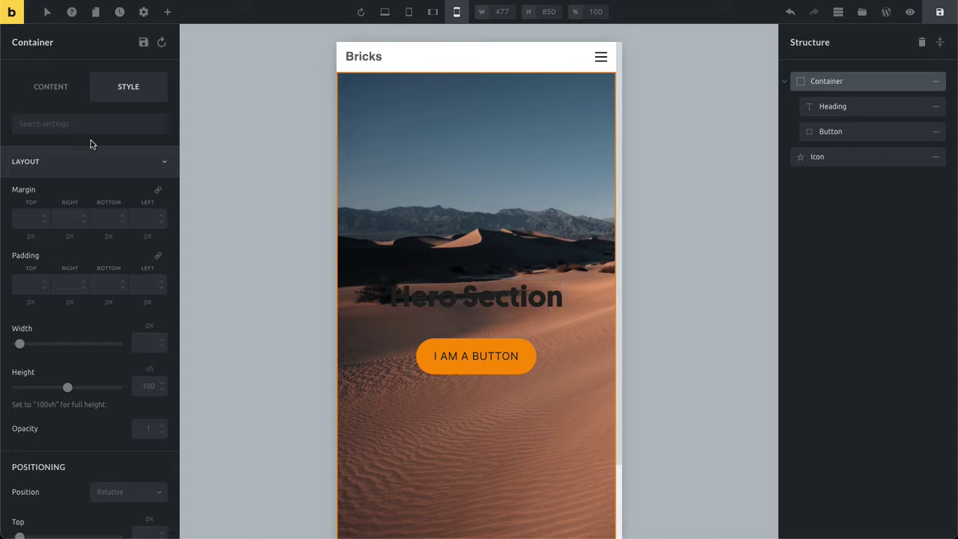
left_click(458, 299)
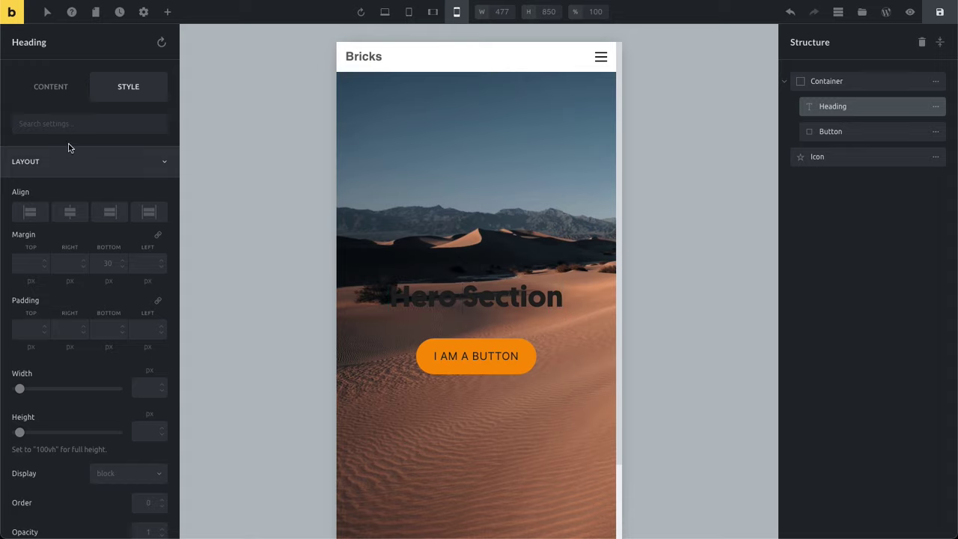
left_click(102, 162)
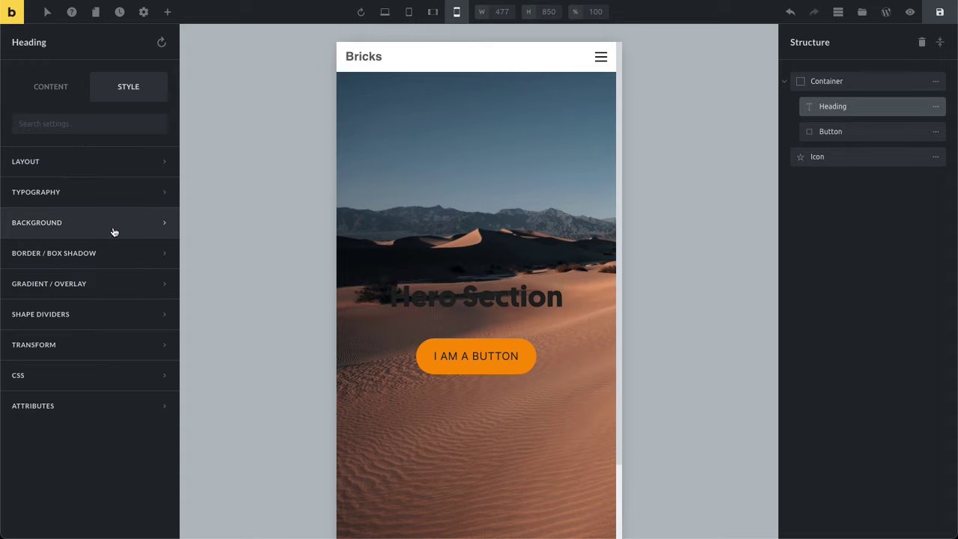
left_click(107, 193)
left_click(158, 227)
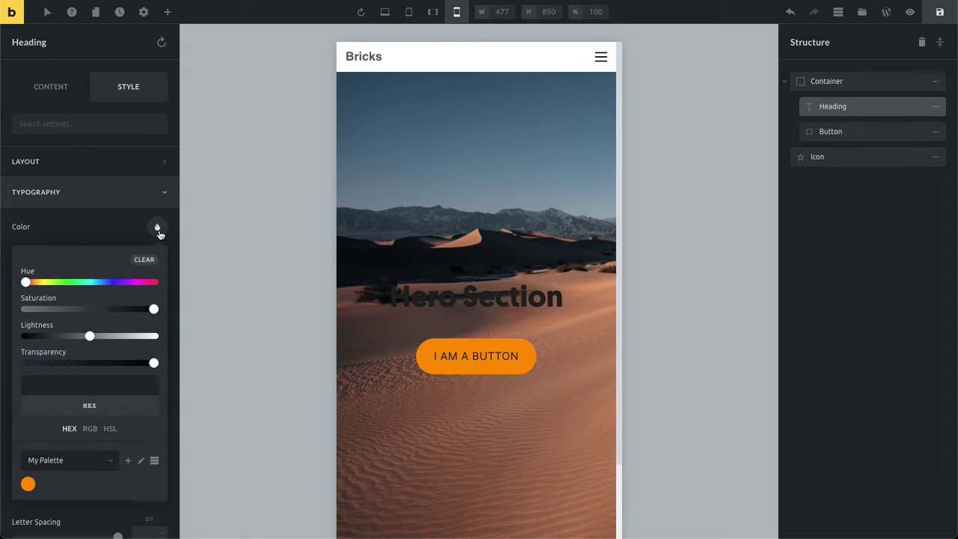
left_click_drag(137, 335, 184, 344)
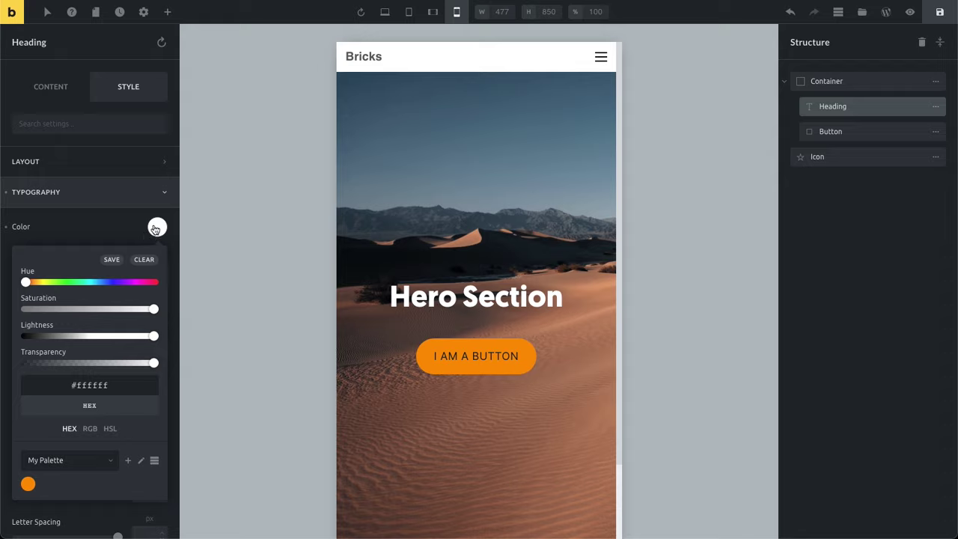
left_click(109, 226)
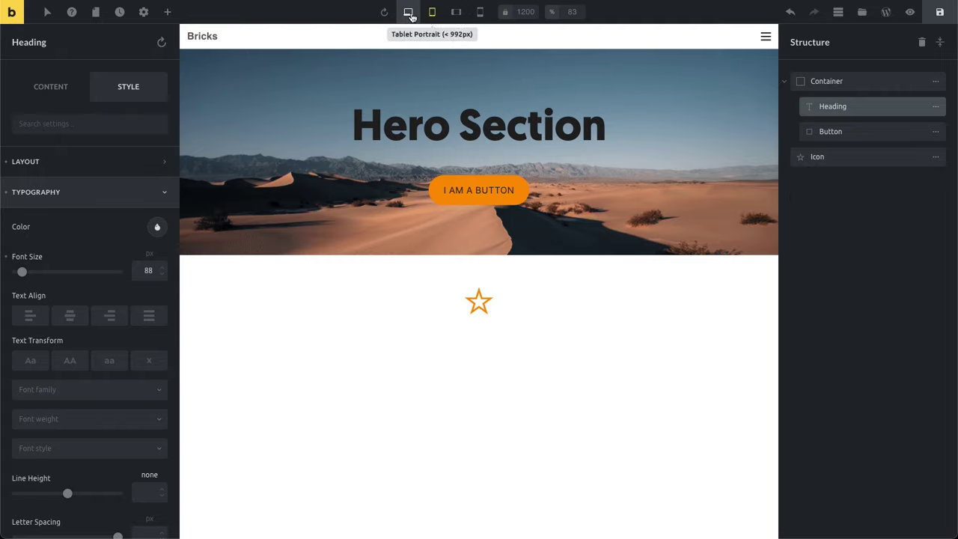
Compare the hero heading's typography settings across the desktop, mobile landscape and mobile portrait breakpoints
left_click(408, 13)
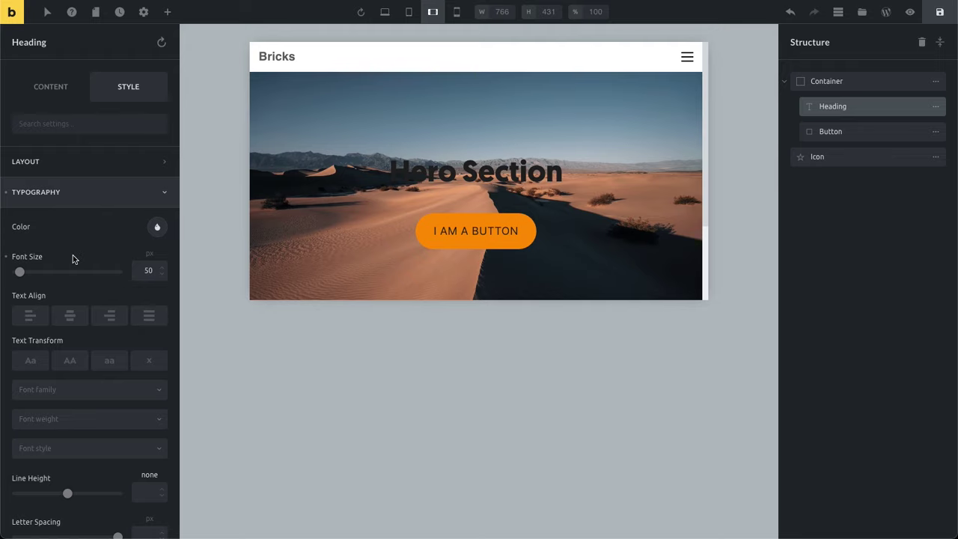
key("ctrl+shift+m")
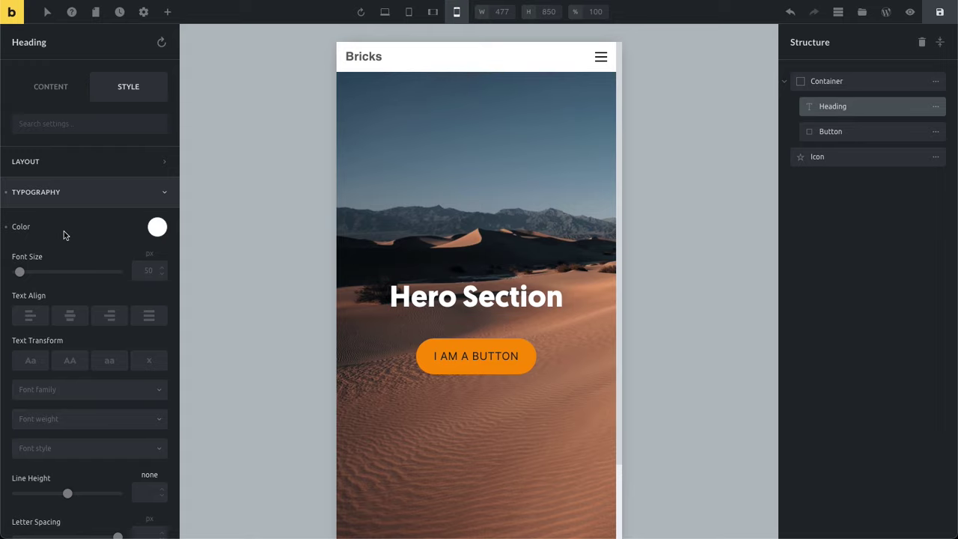
left_click(97, 226)
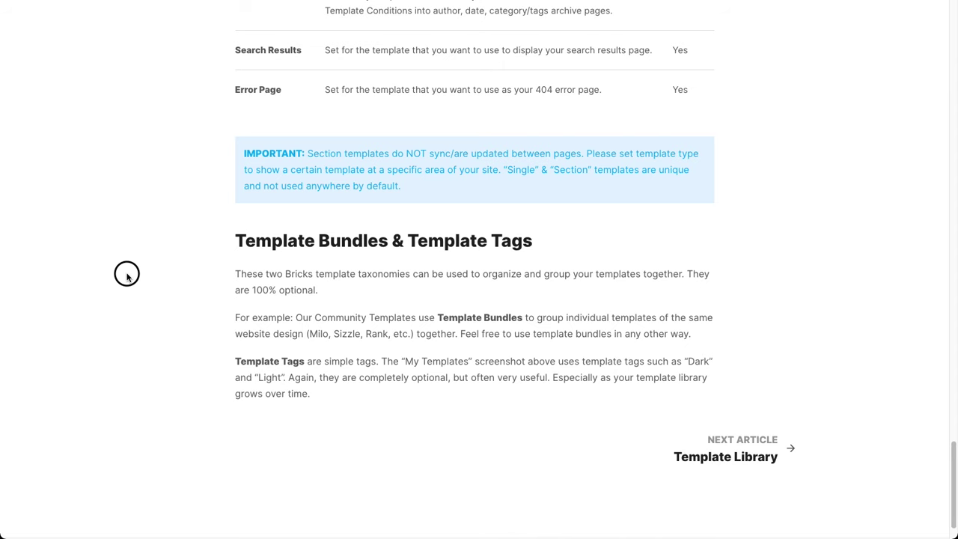
Look through the Bricks documentation article on templates and the community forum's category overview
scroll(127, 278, "up", 15)
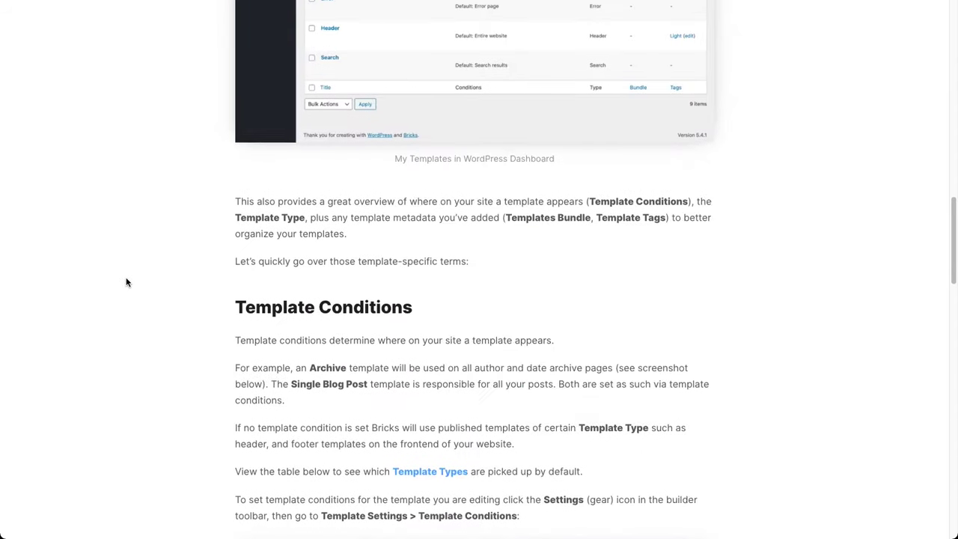
scroll(129, 281, "up", 5)
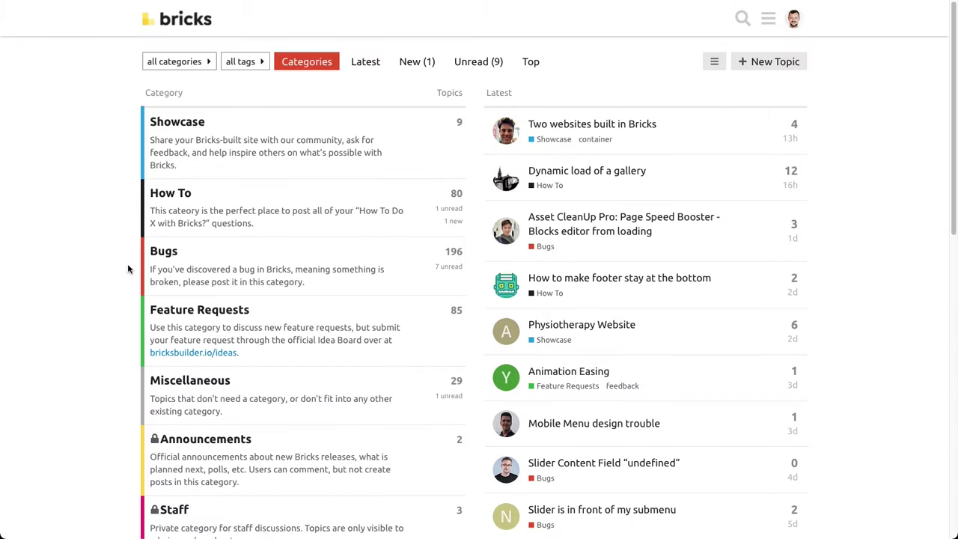
left_click(52, 158)
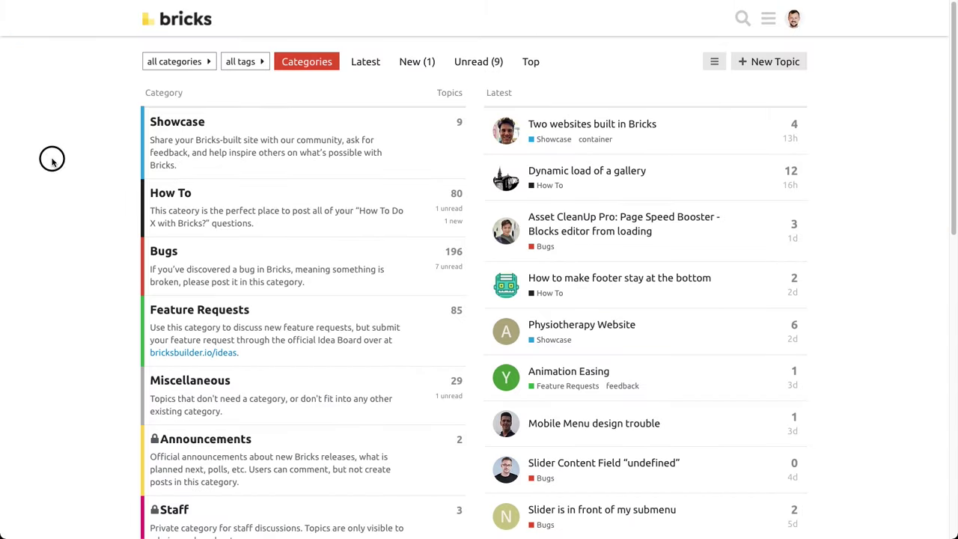